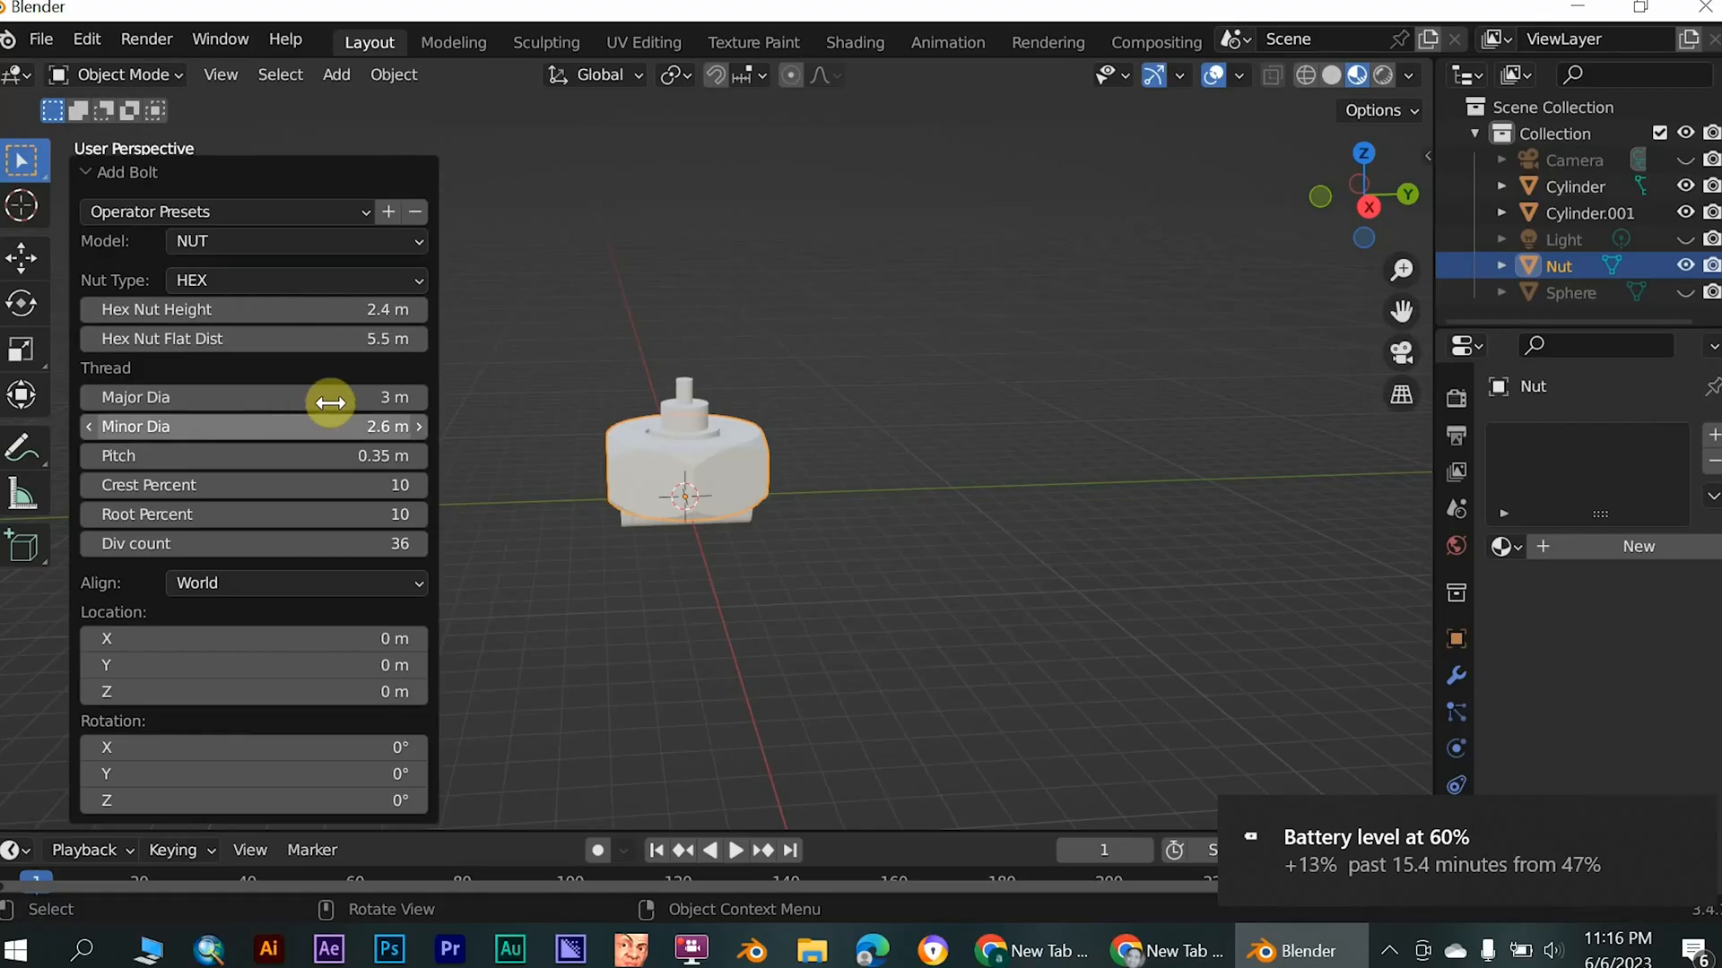
- Set the thread's major diameter to 5 m for the new hex nut
drag(330, 403, 342, 400)
click(374, 399)
key(Right)
drag(123, 402, 30, 395)
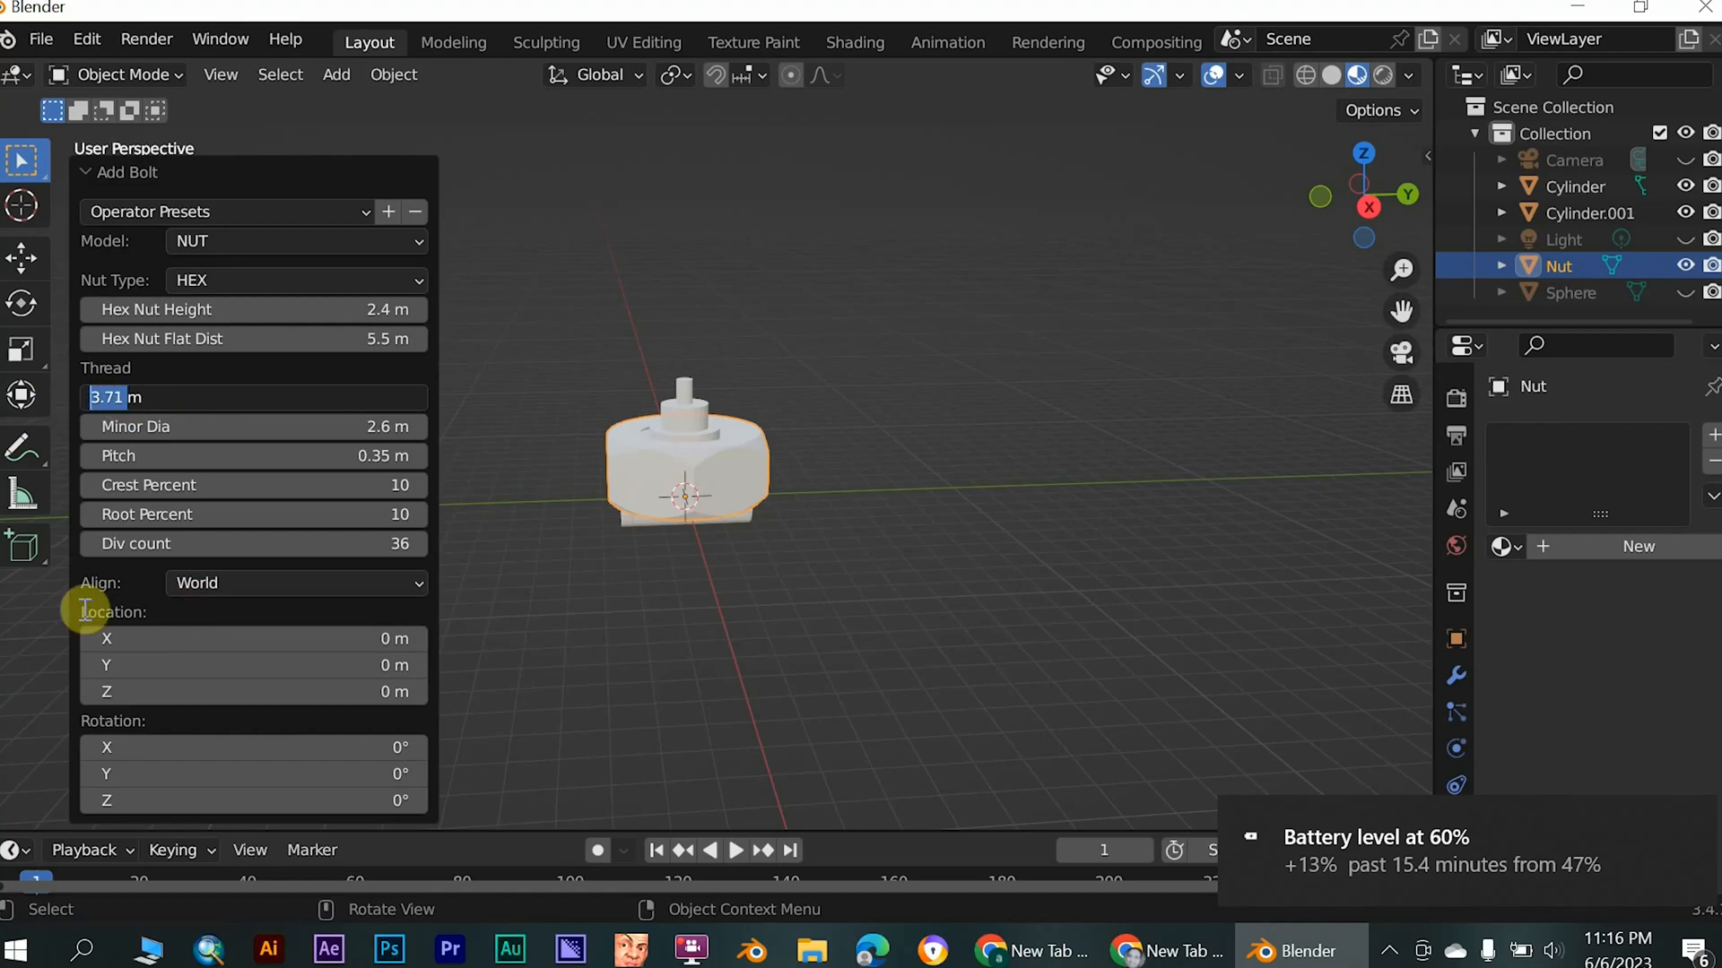
text(5m)
key(Return)
- Set the nut's thread minor diameter to 4.5 m and its div count to 163
click(356, 423)
drag(154, 423, 45, 422)
text(4)
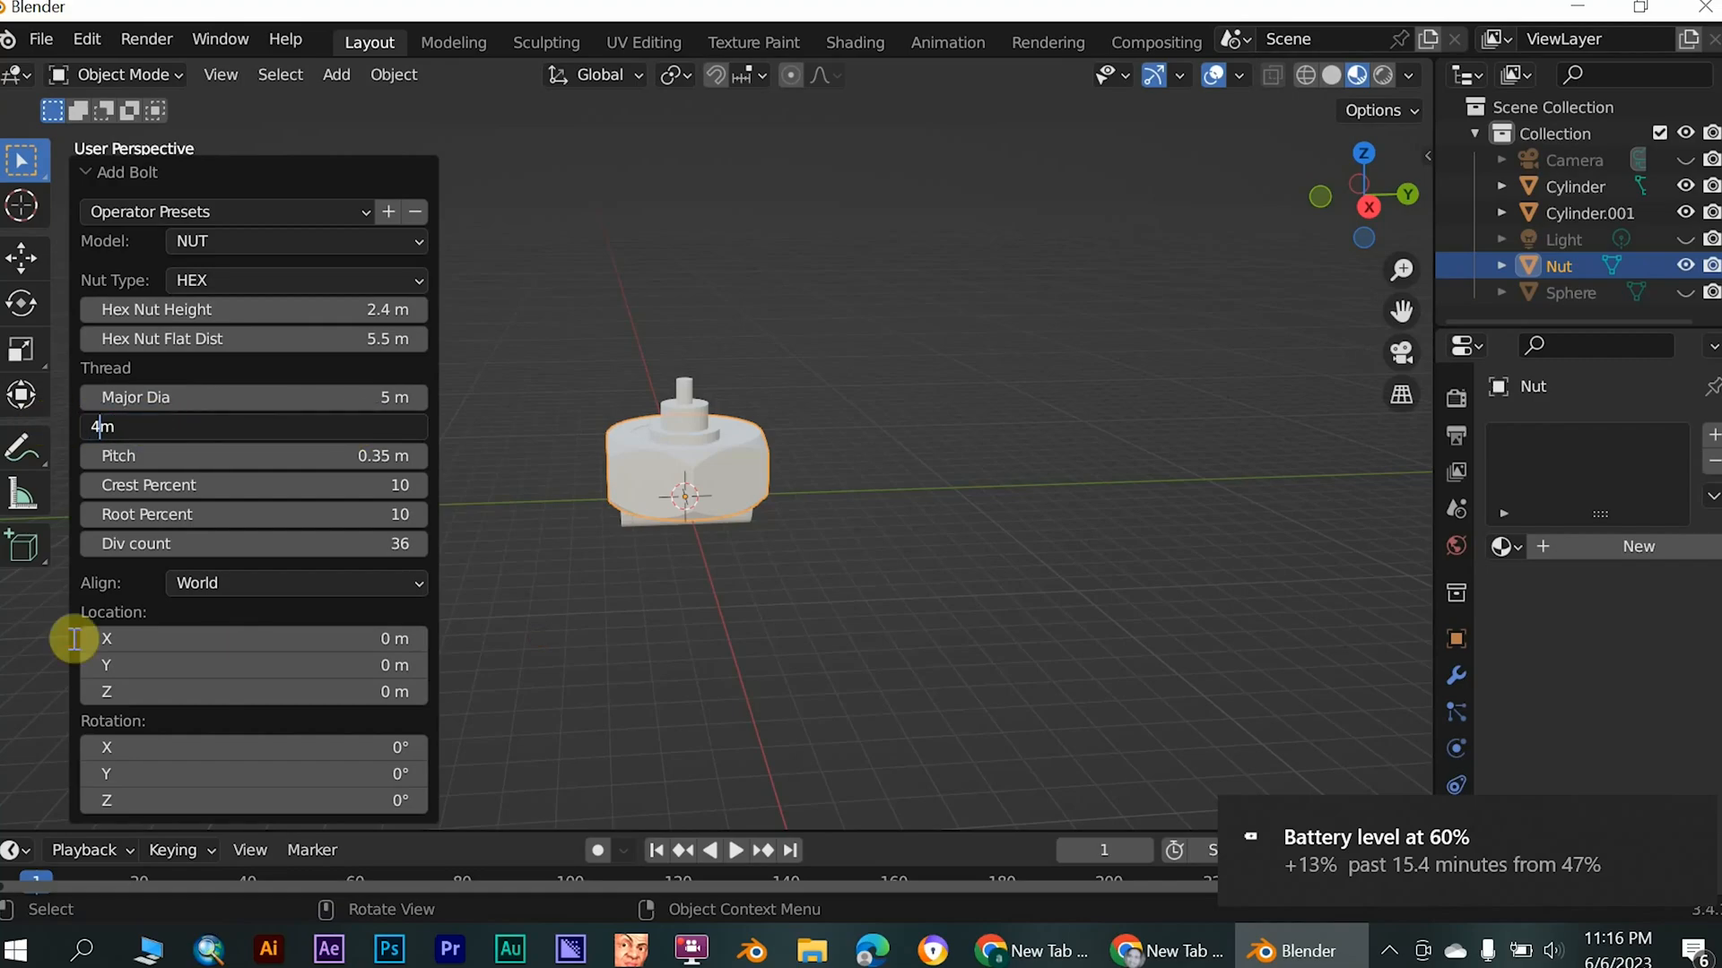
text(.5)
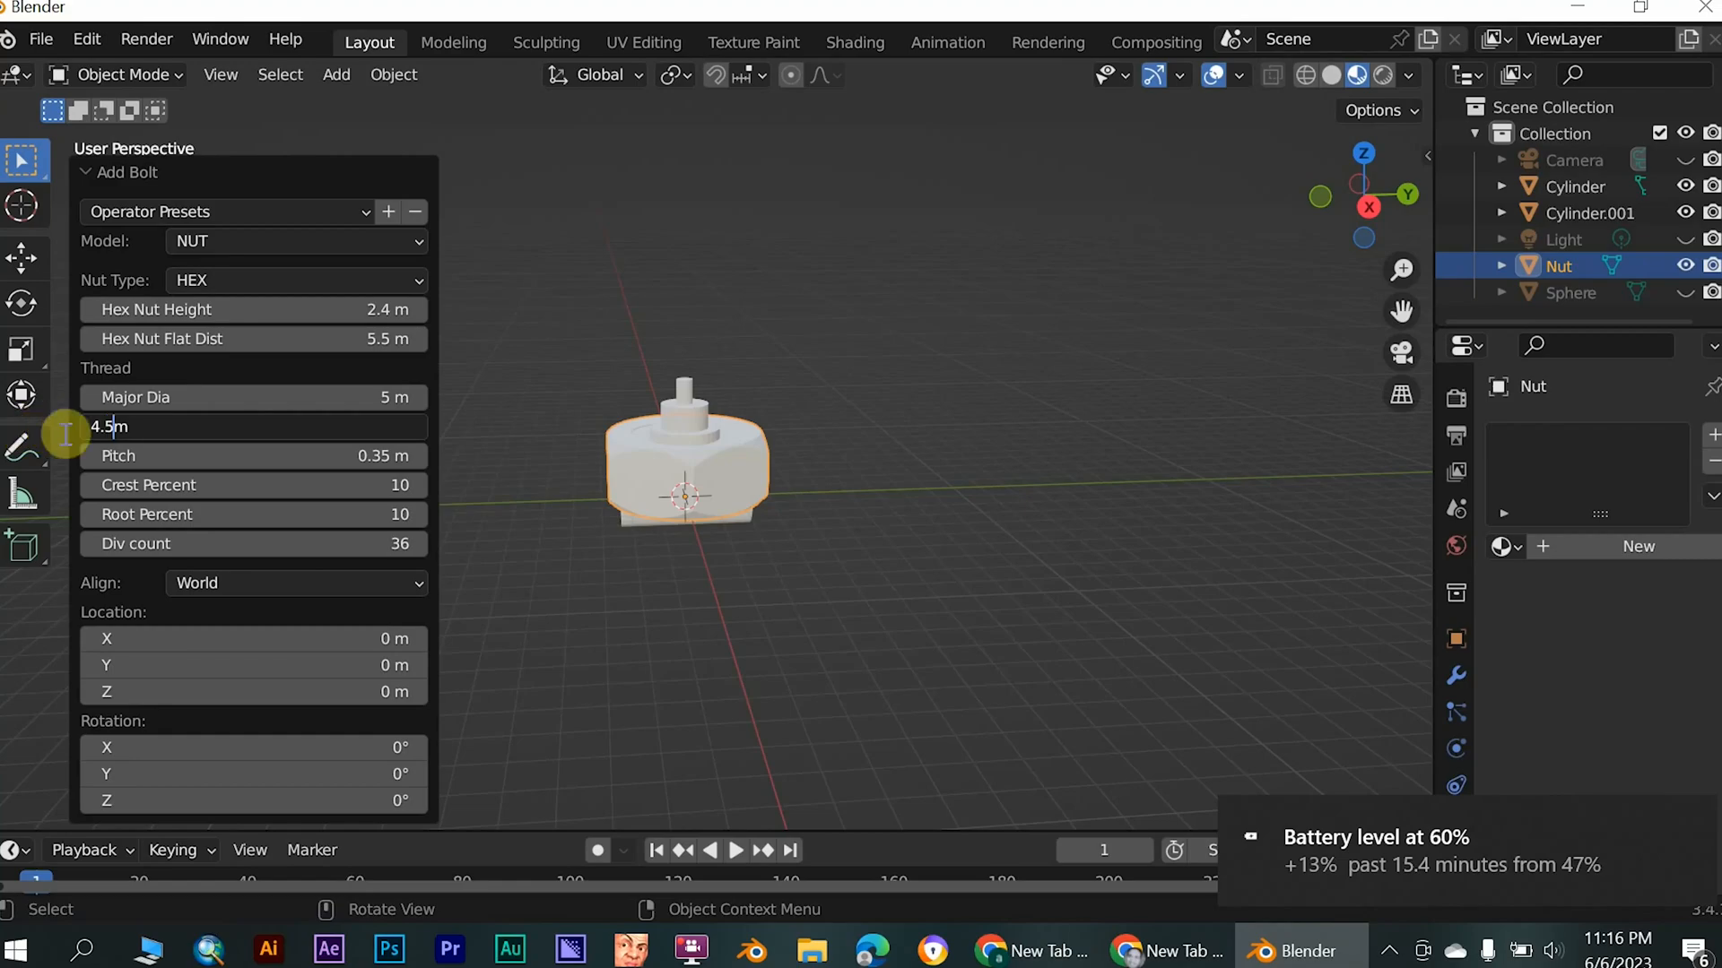
key(Return)
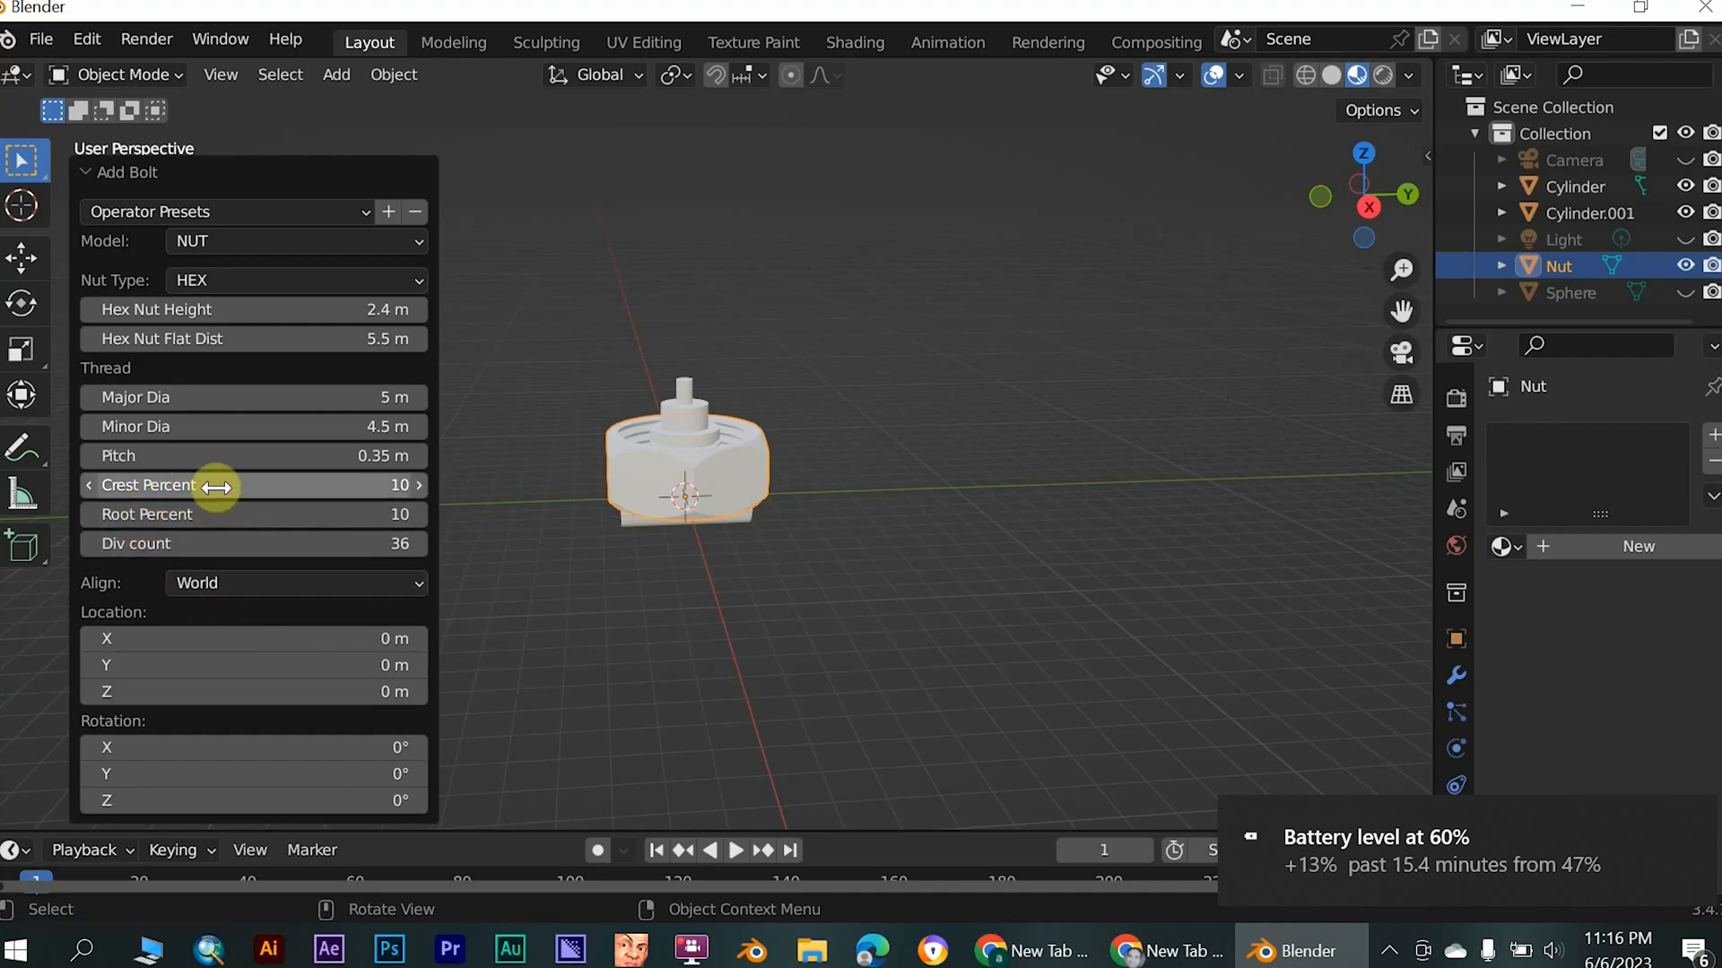
drag(306, 543, 421, 543)
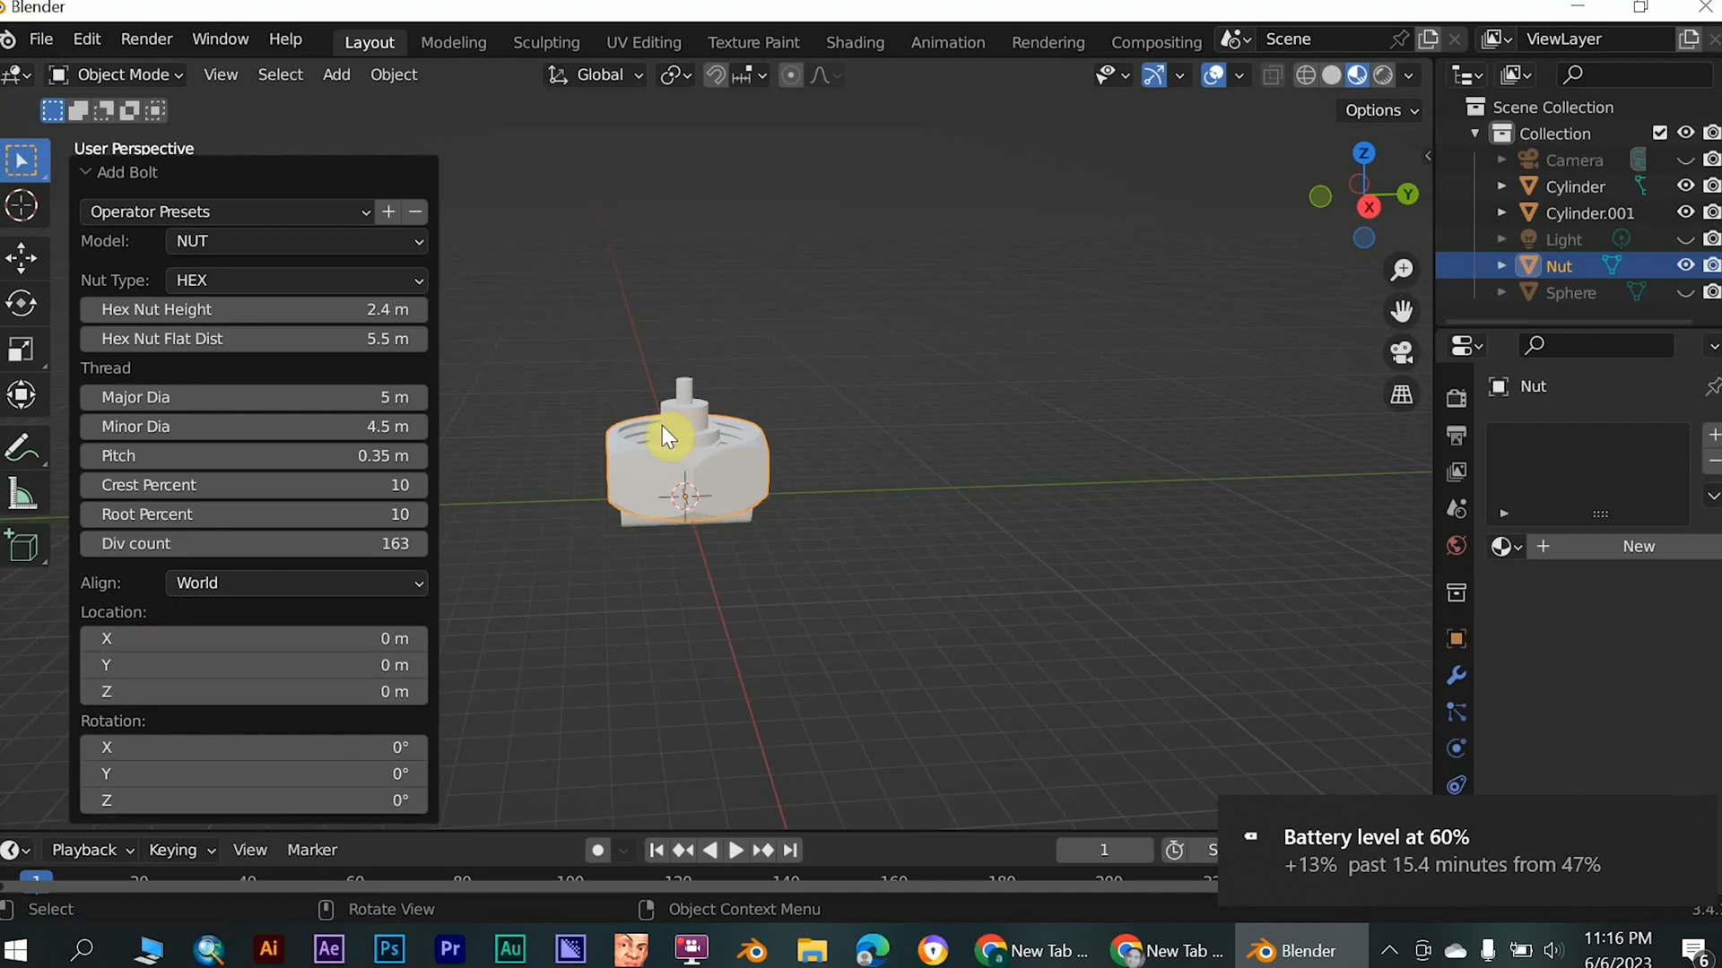
- Rotate the nut 90° about the global X axis
key(r)
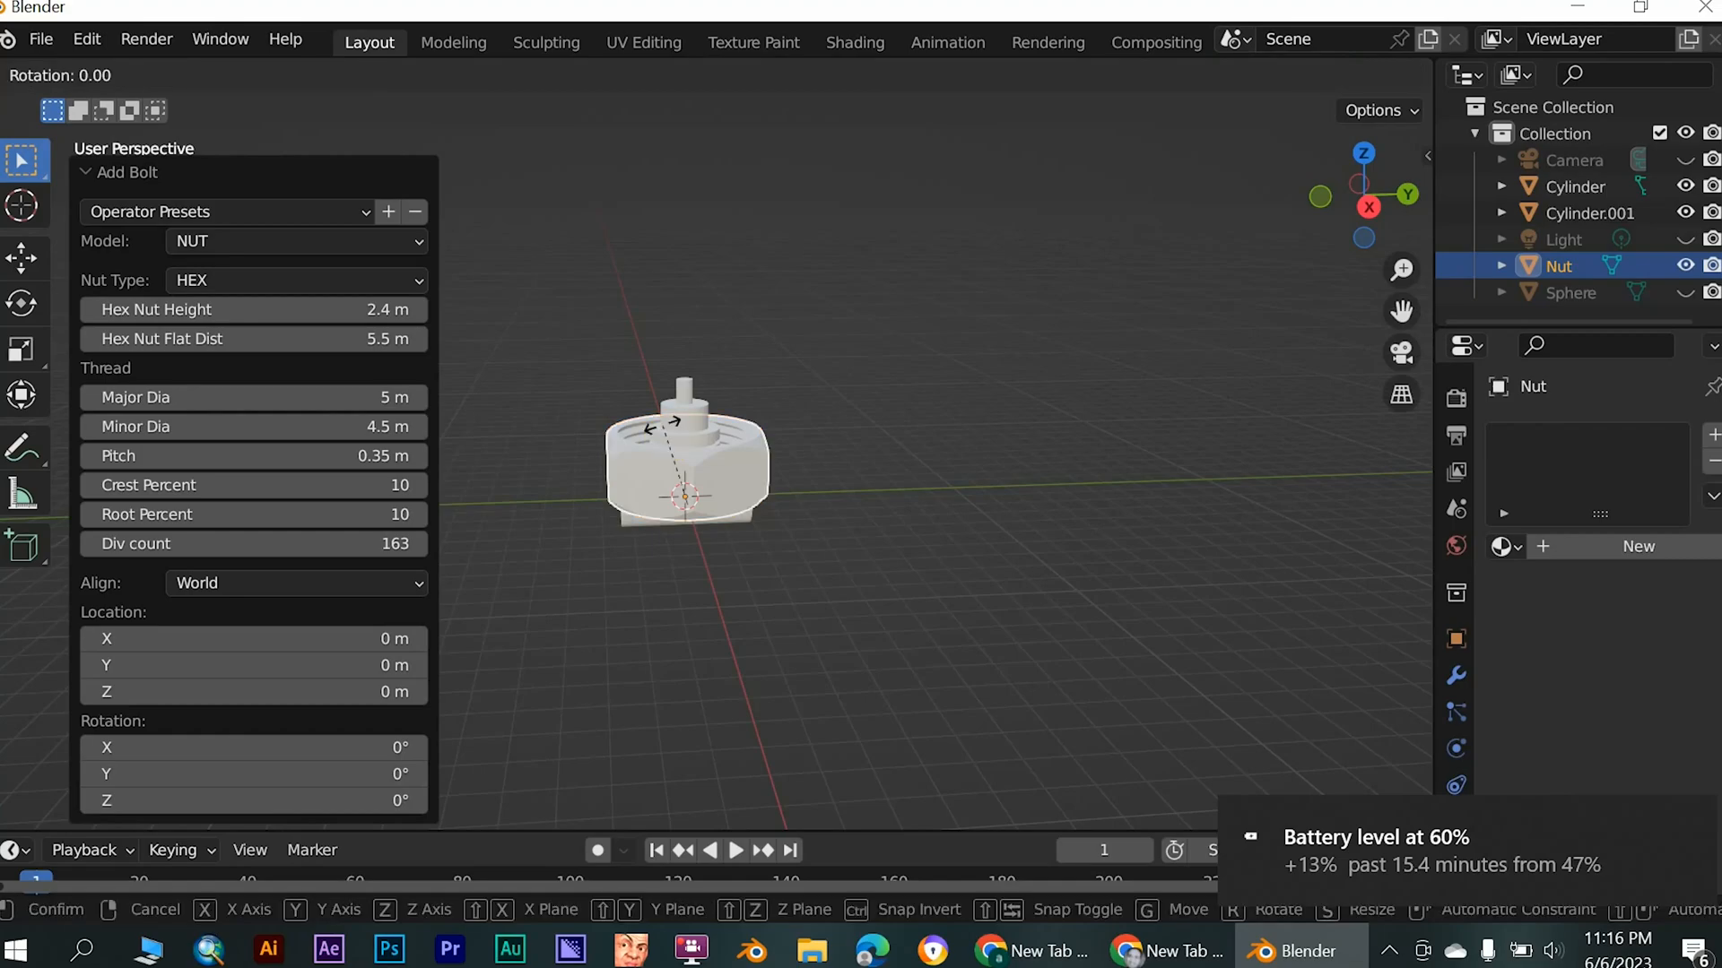
key(x)
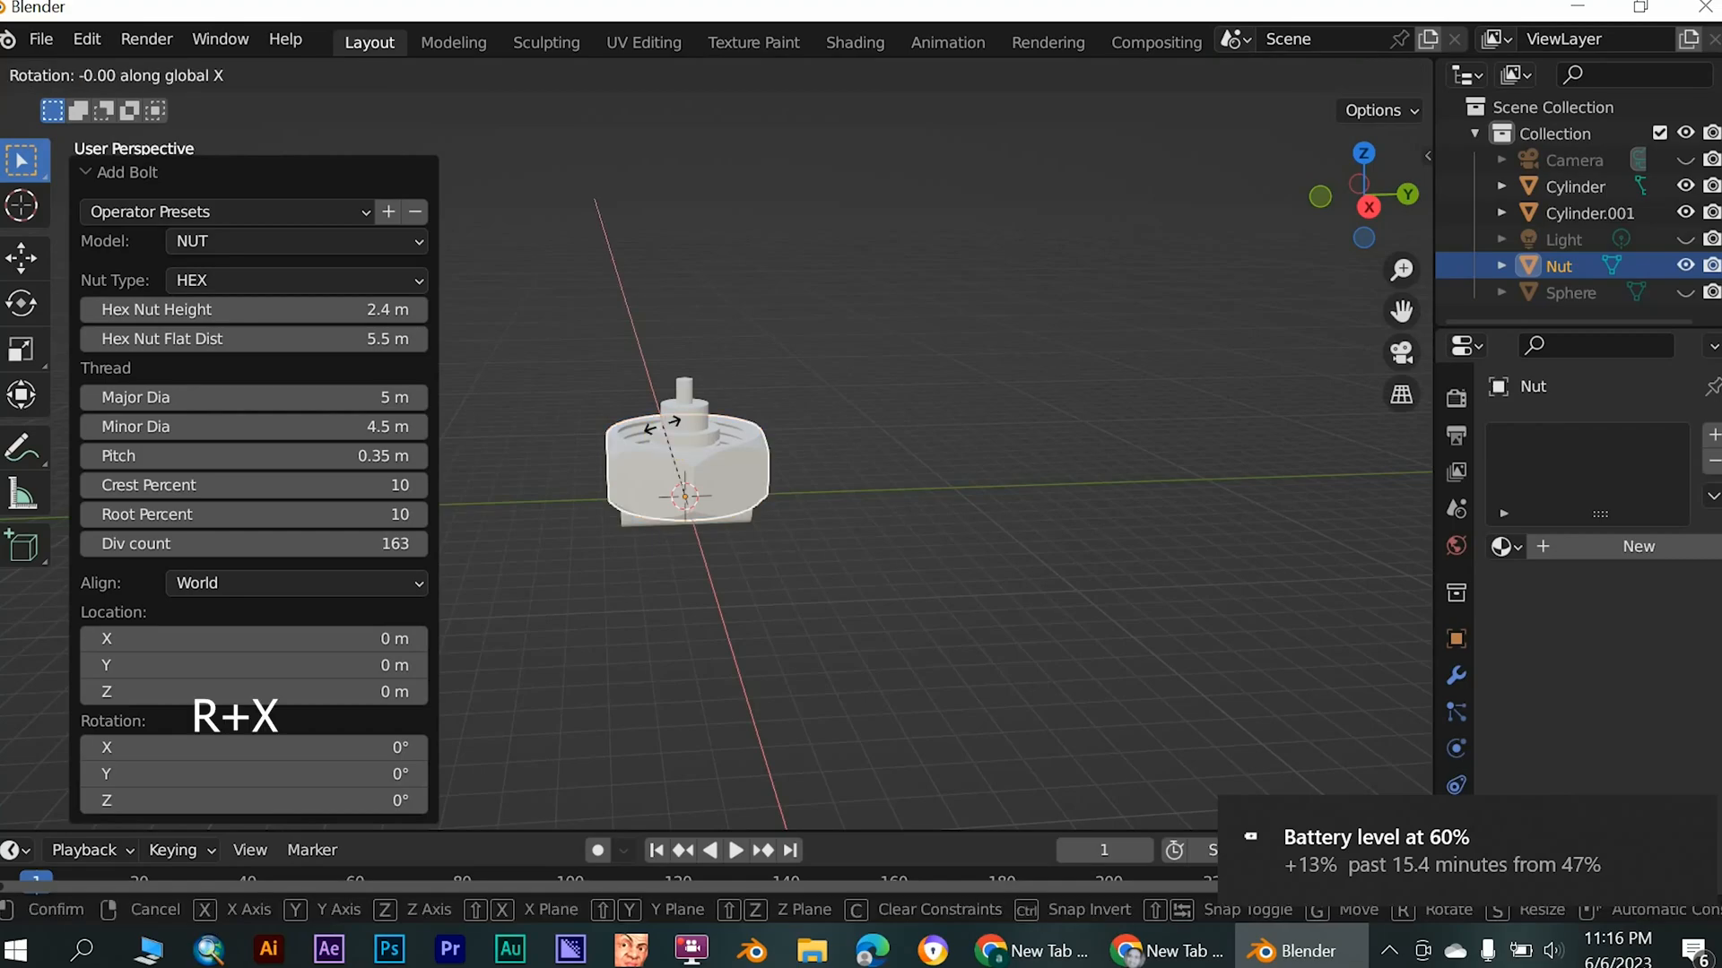
text(90)
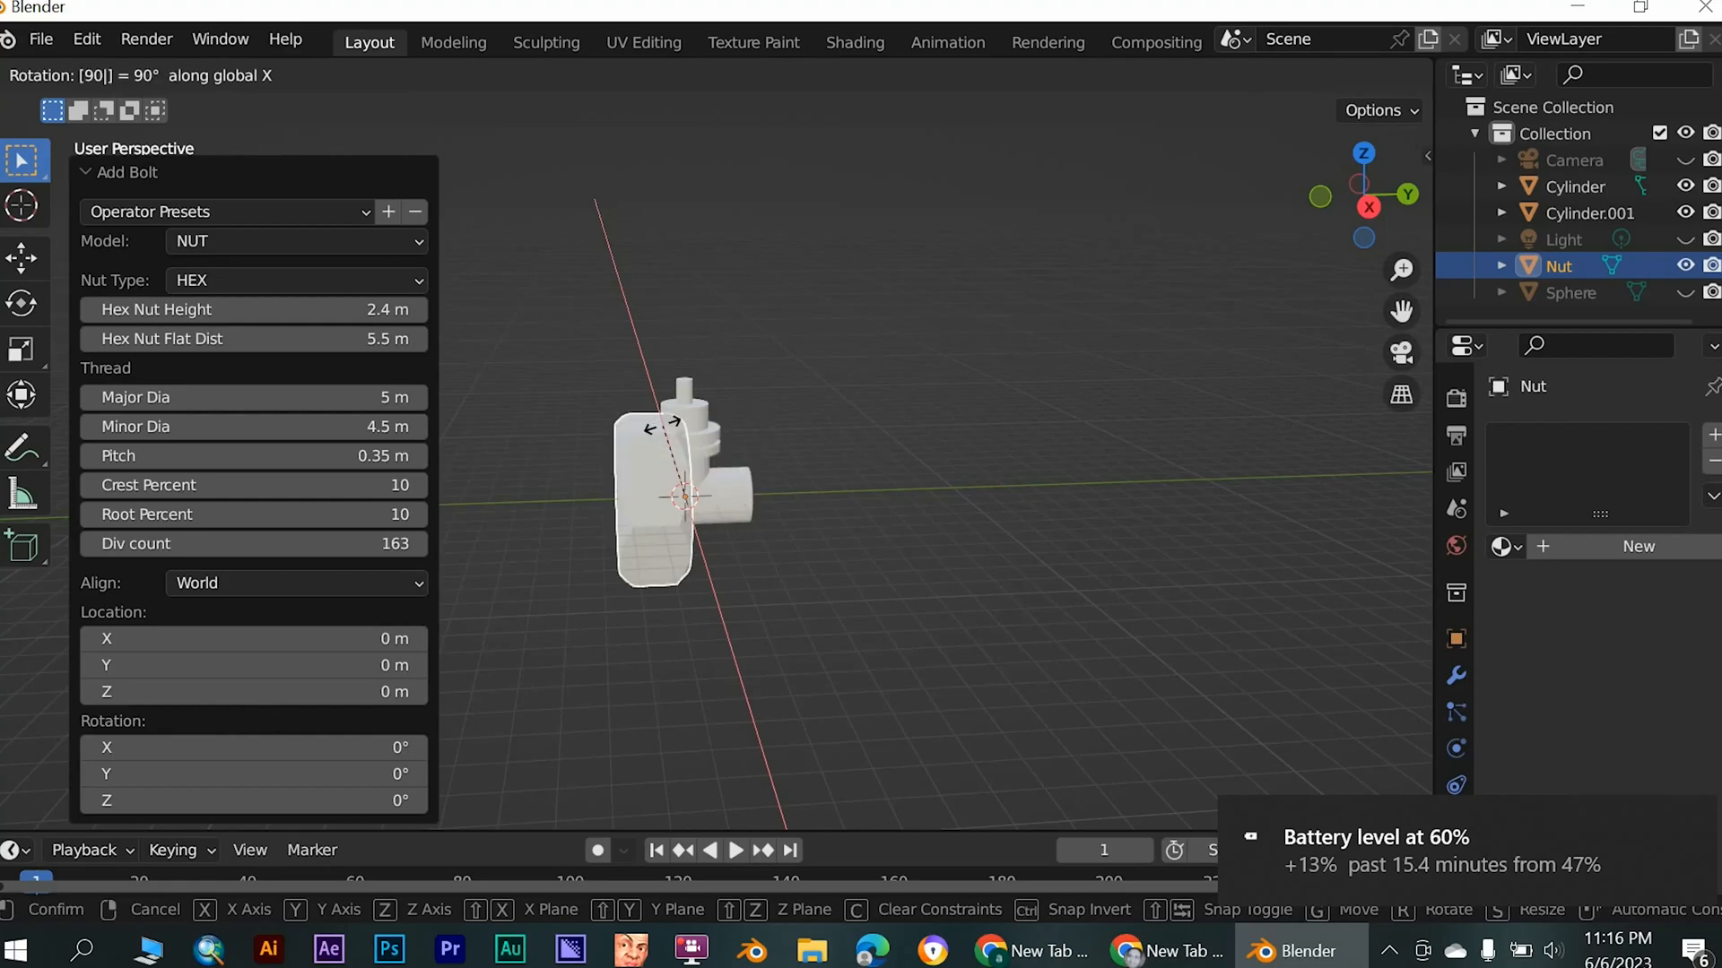
key(Return)
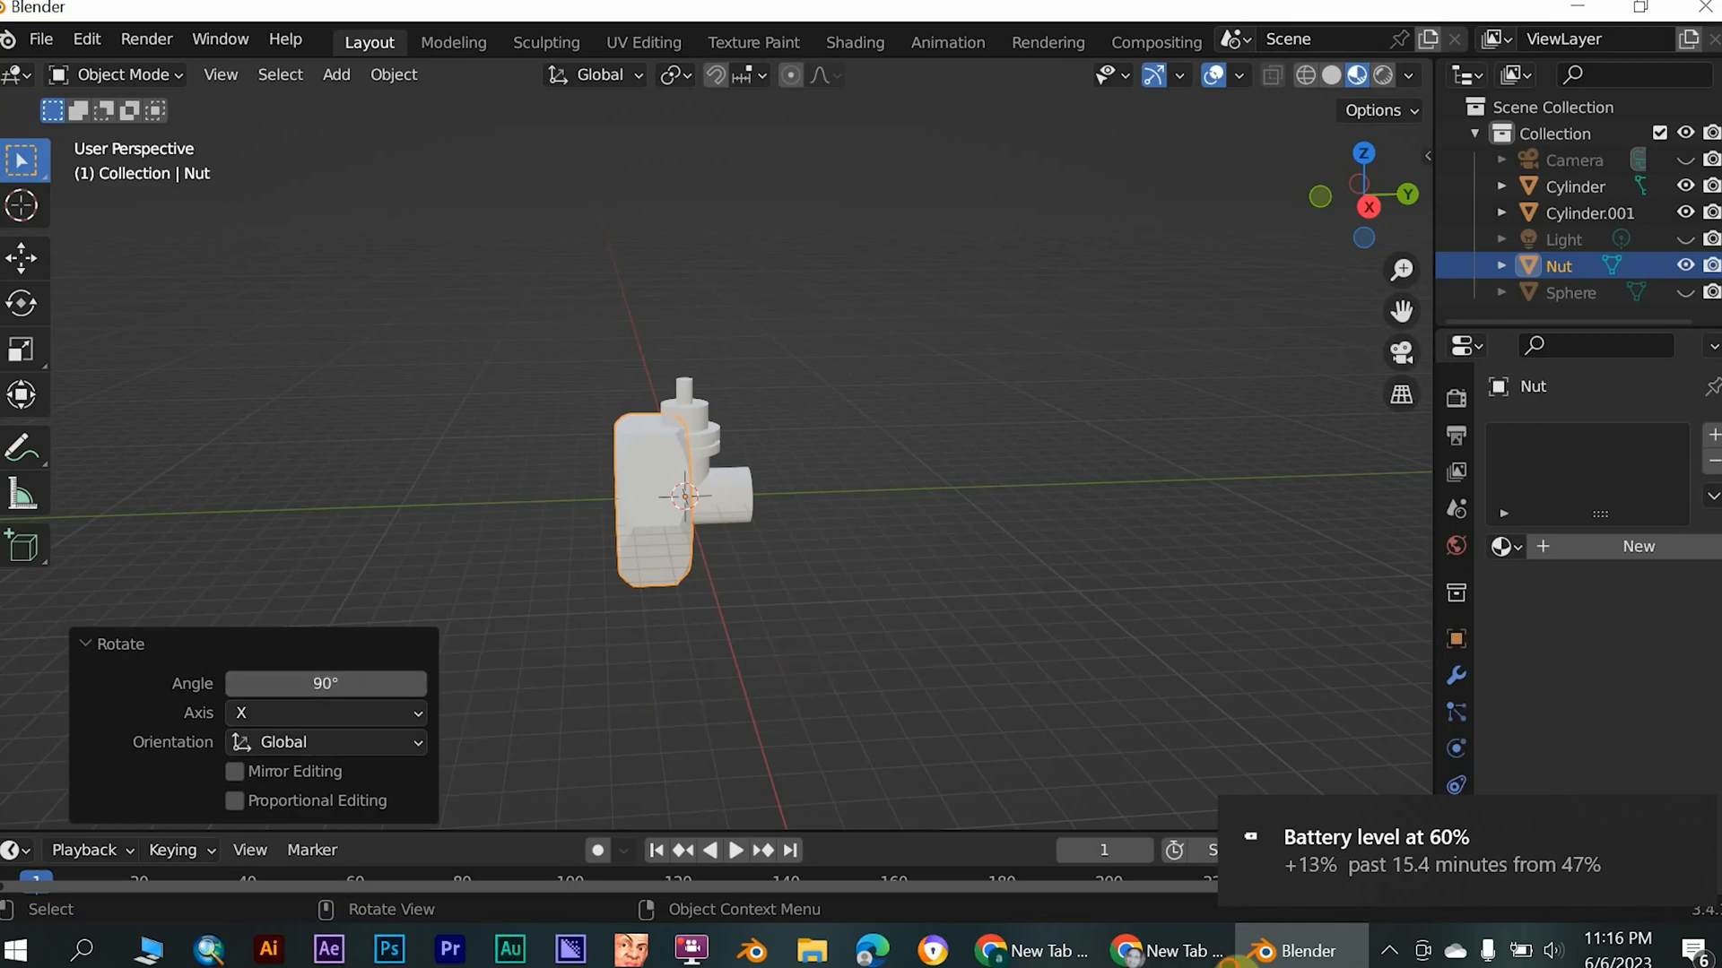
- Scale the nut down uniformly to about 0.527 so it approaches the horizontal pipe's size
click(740, 746)
click(659, 531)
middle_drag(556, 526, 750, 517)
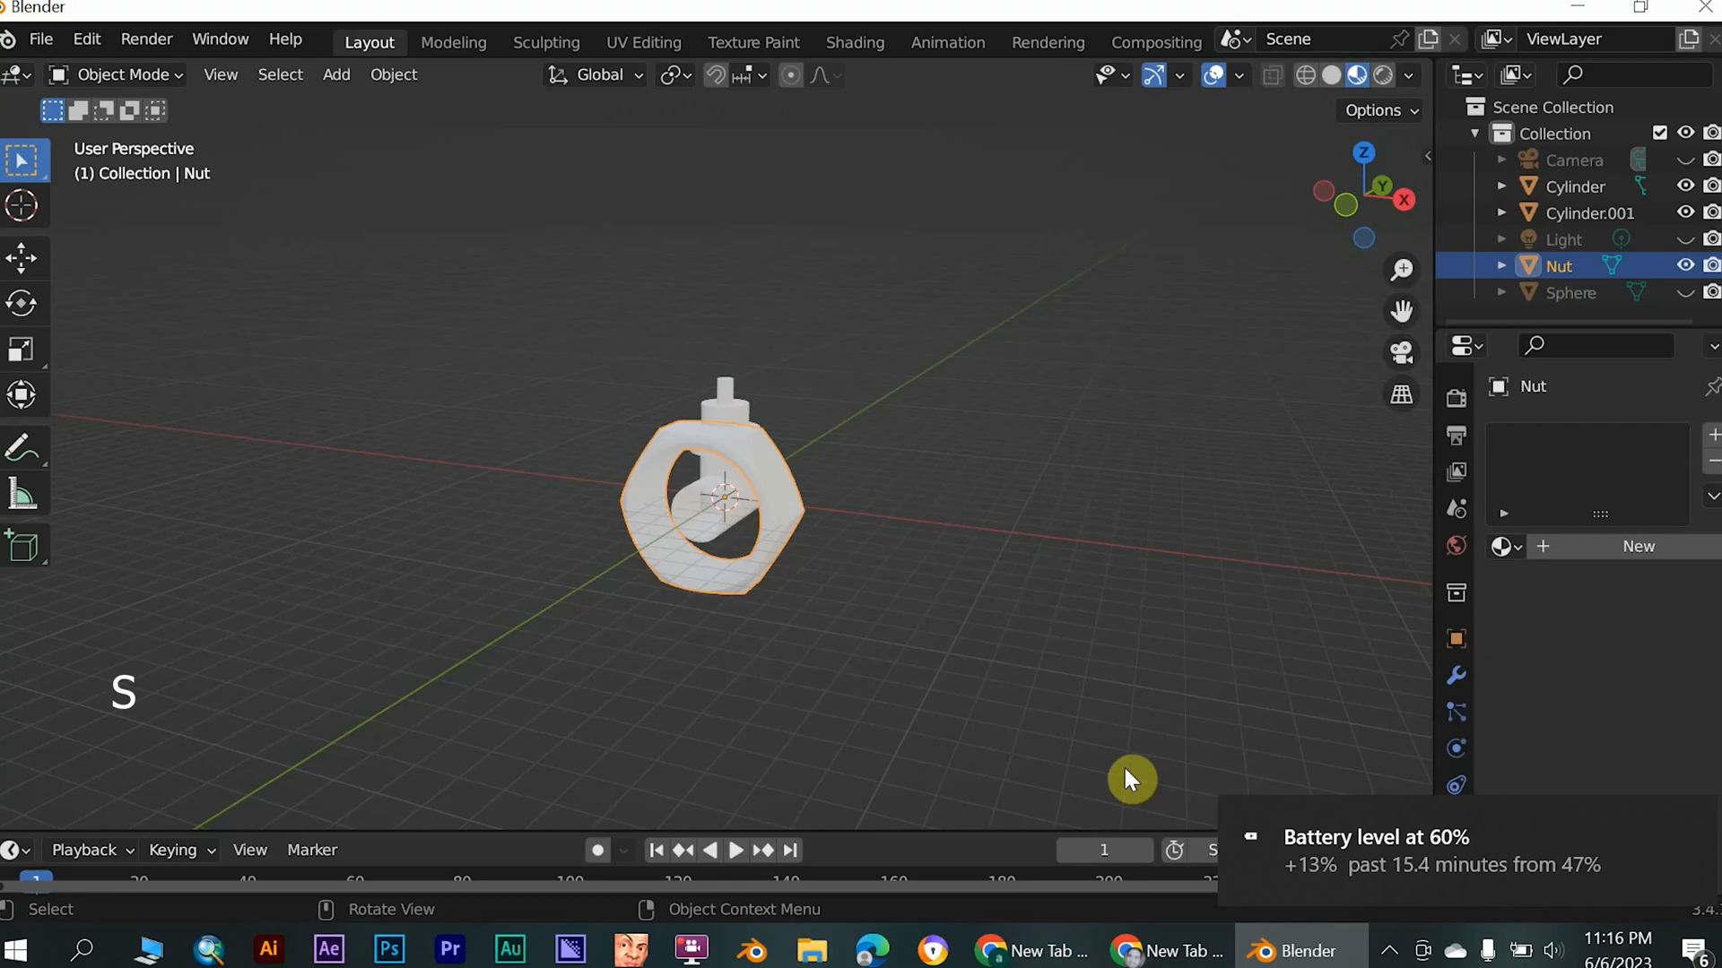
key(s)
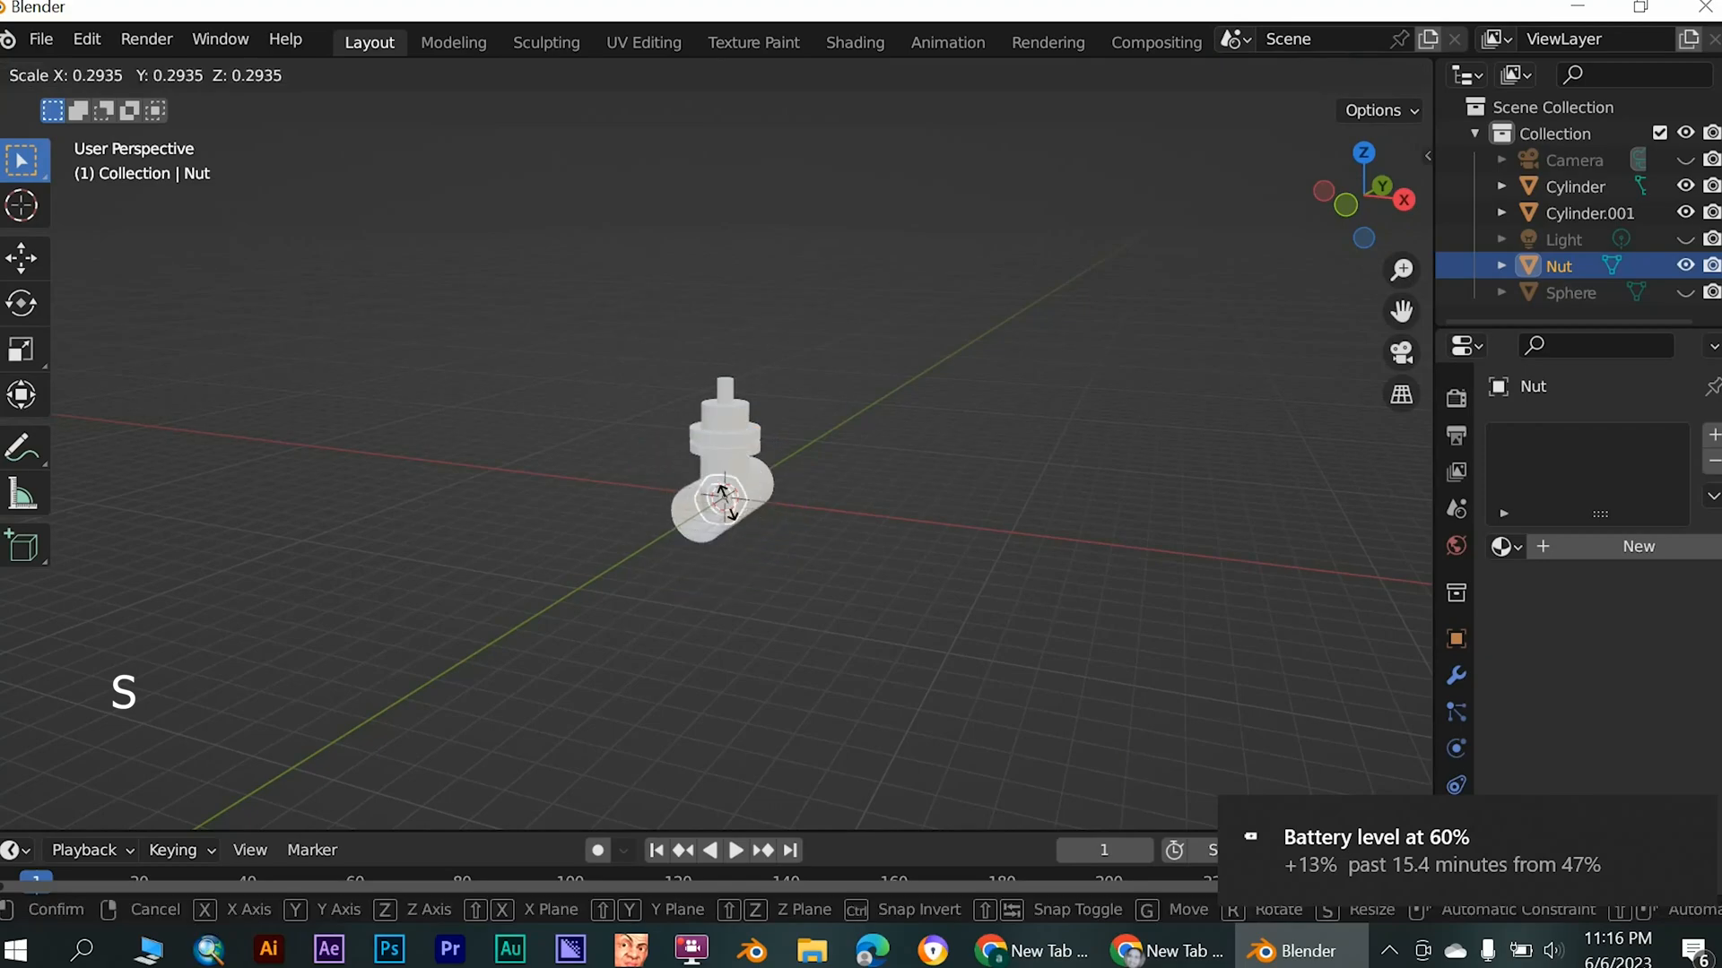
click(727, 513)
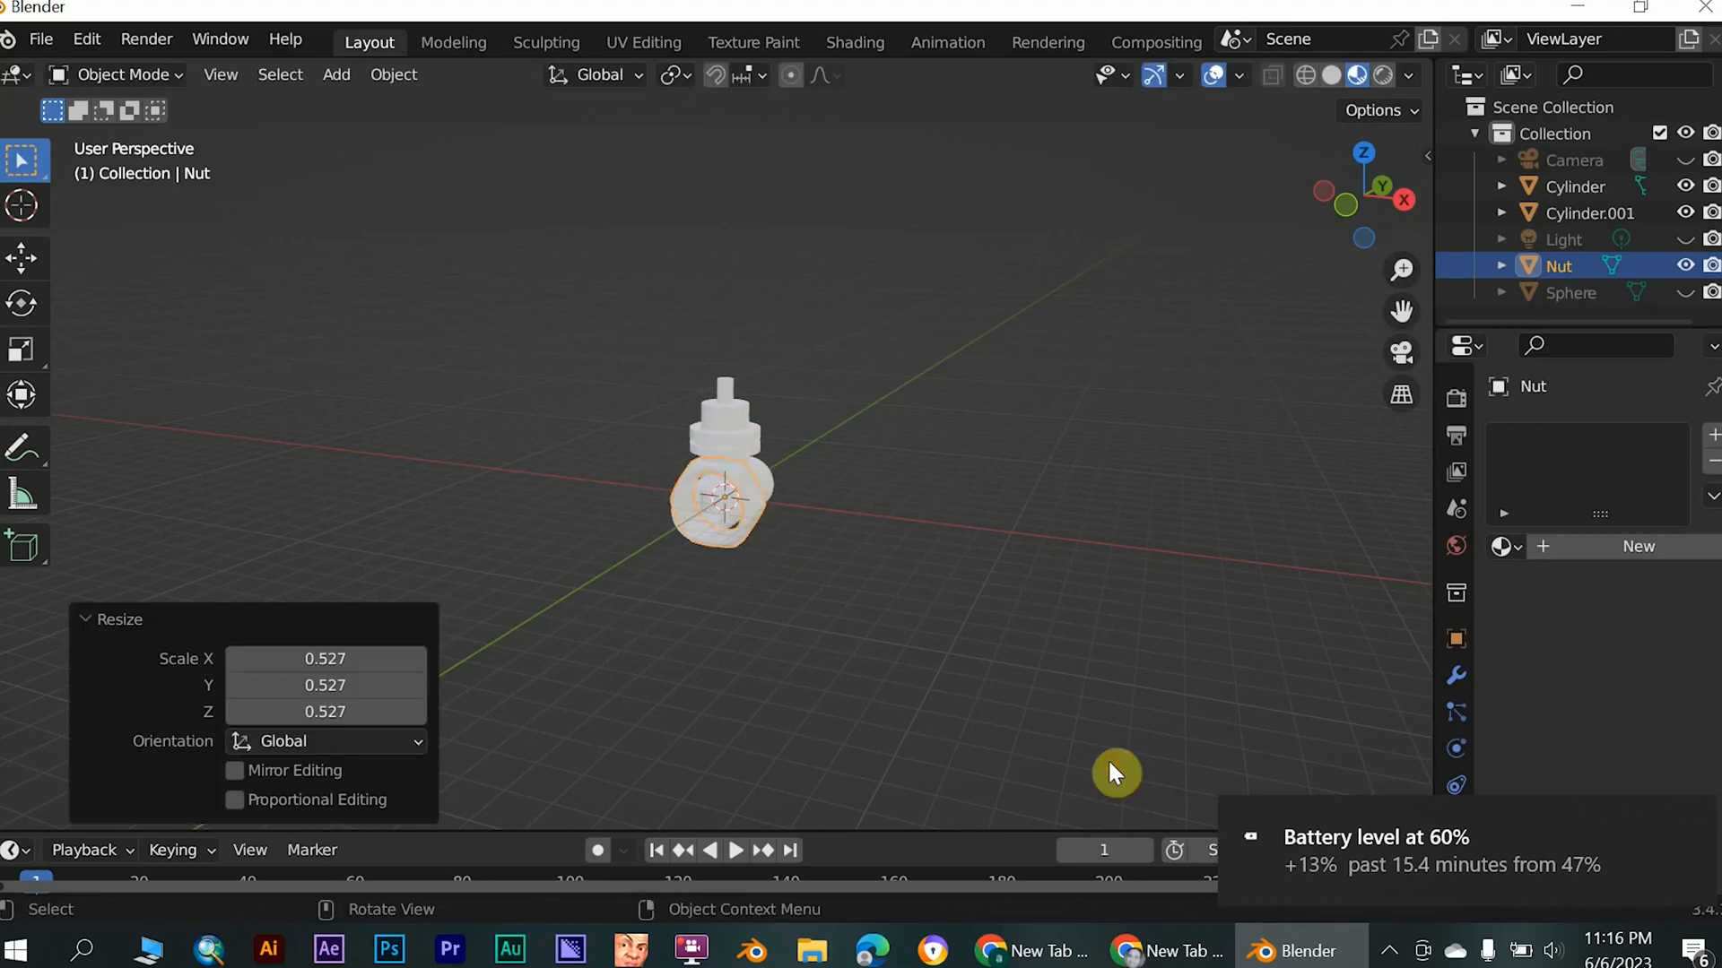
- Switch the viewport to solid shading with the nut and pipe seen up close
middle_drag(724, 509, 735, 470)
scroll(1106, 707, up, 6)
middle_drag(800, 537, 847, 557)
click(1332, 74)
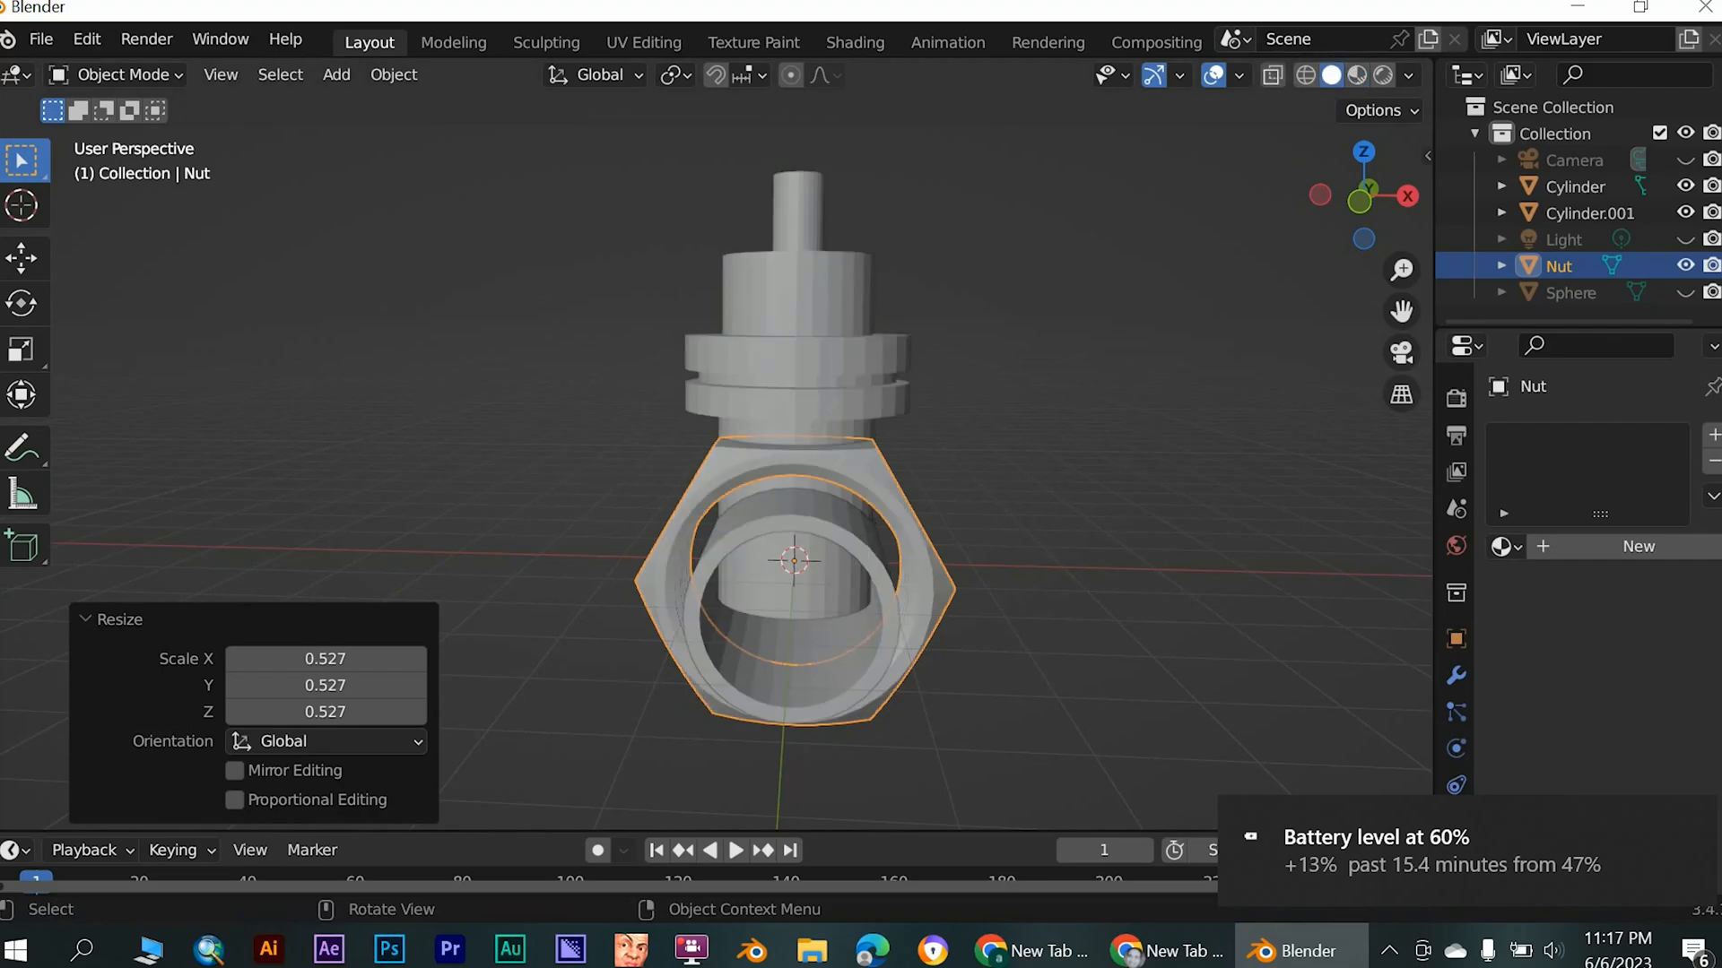
- Scale the nut down slightly more so it fits closely around the horizontal pipe
middle_drag(1142, 423, 961, 429)
scroll(933, 453, up, 1)
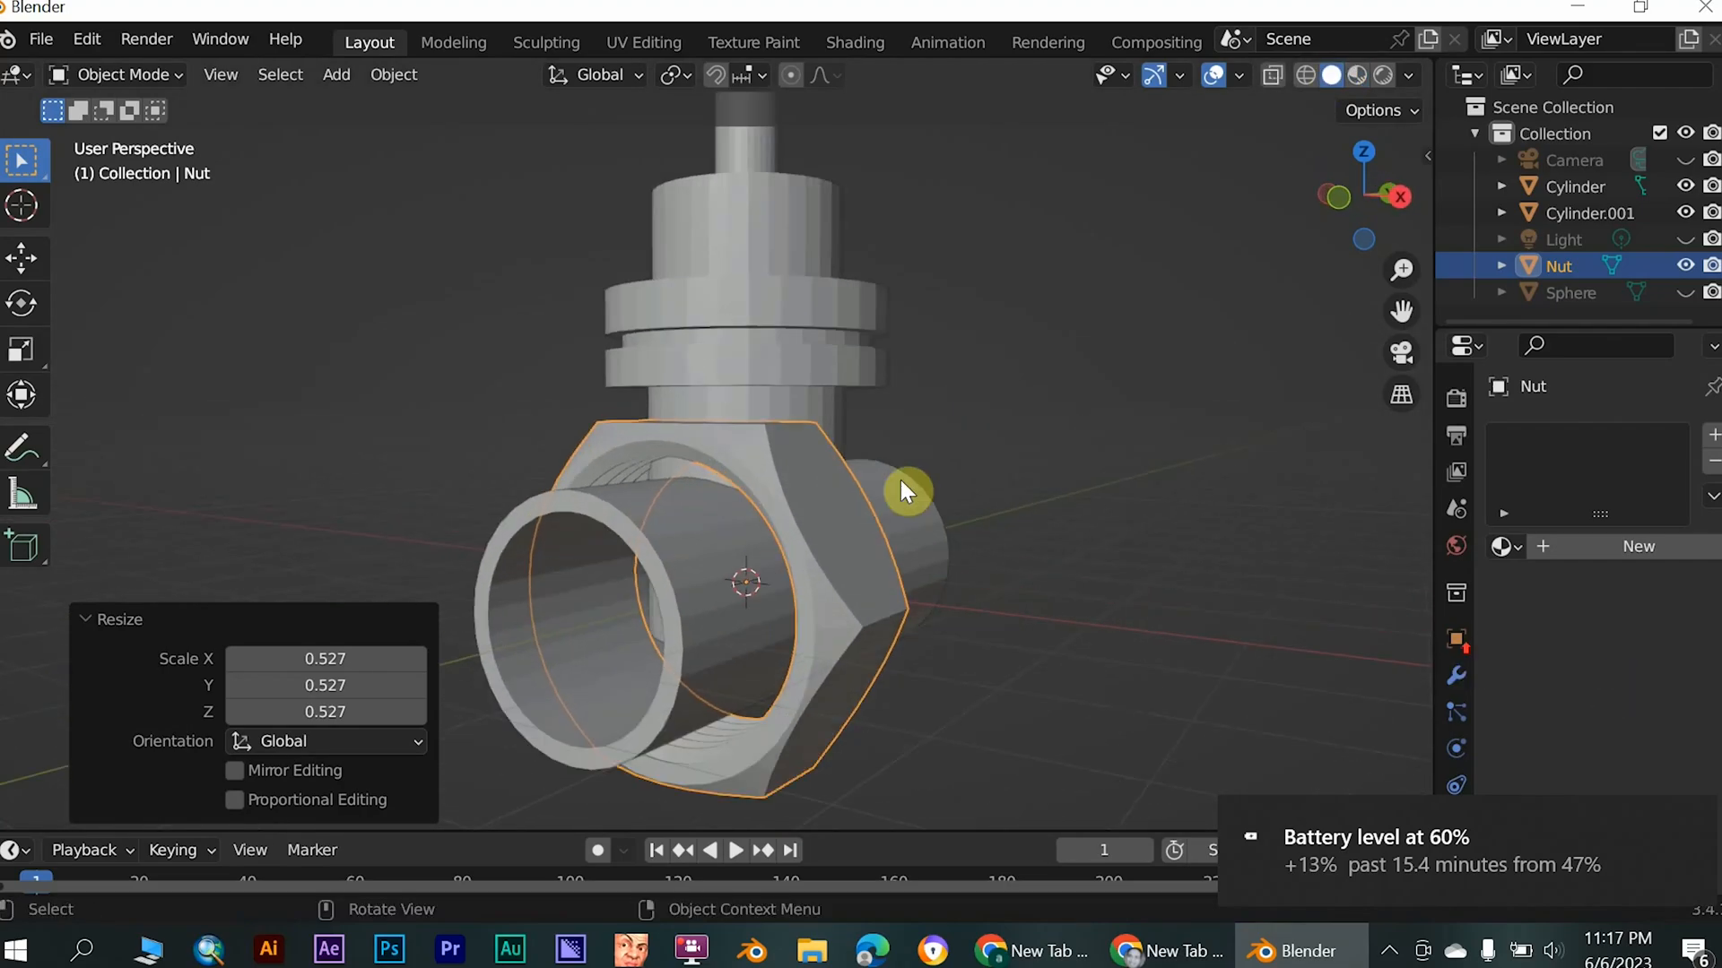
scroll(835, 507, down, 1)
click(97, 623)
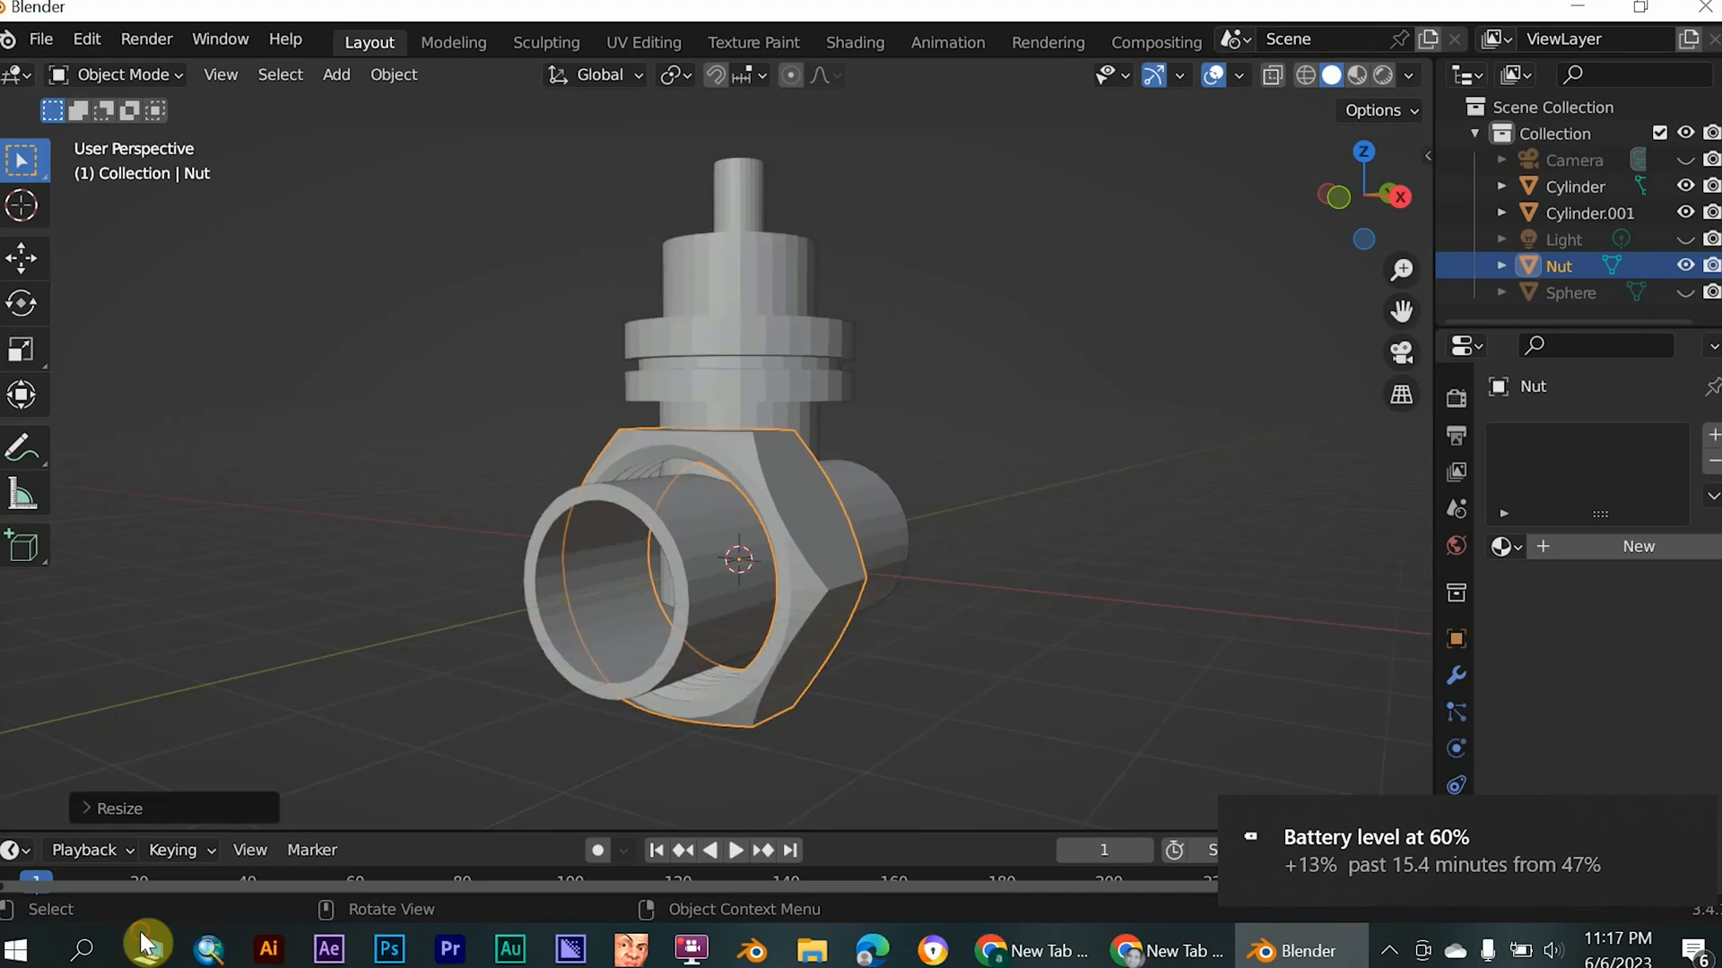
middle_drag(709, 642, 668, 648)
key(s)
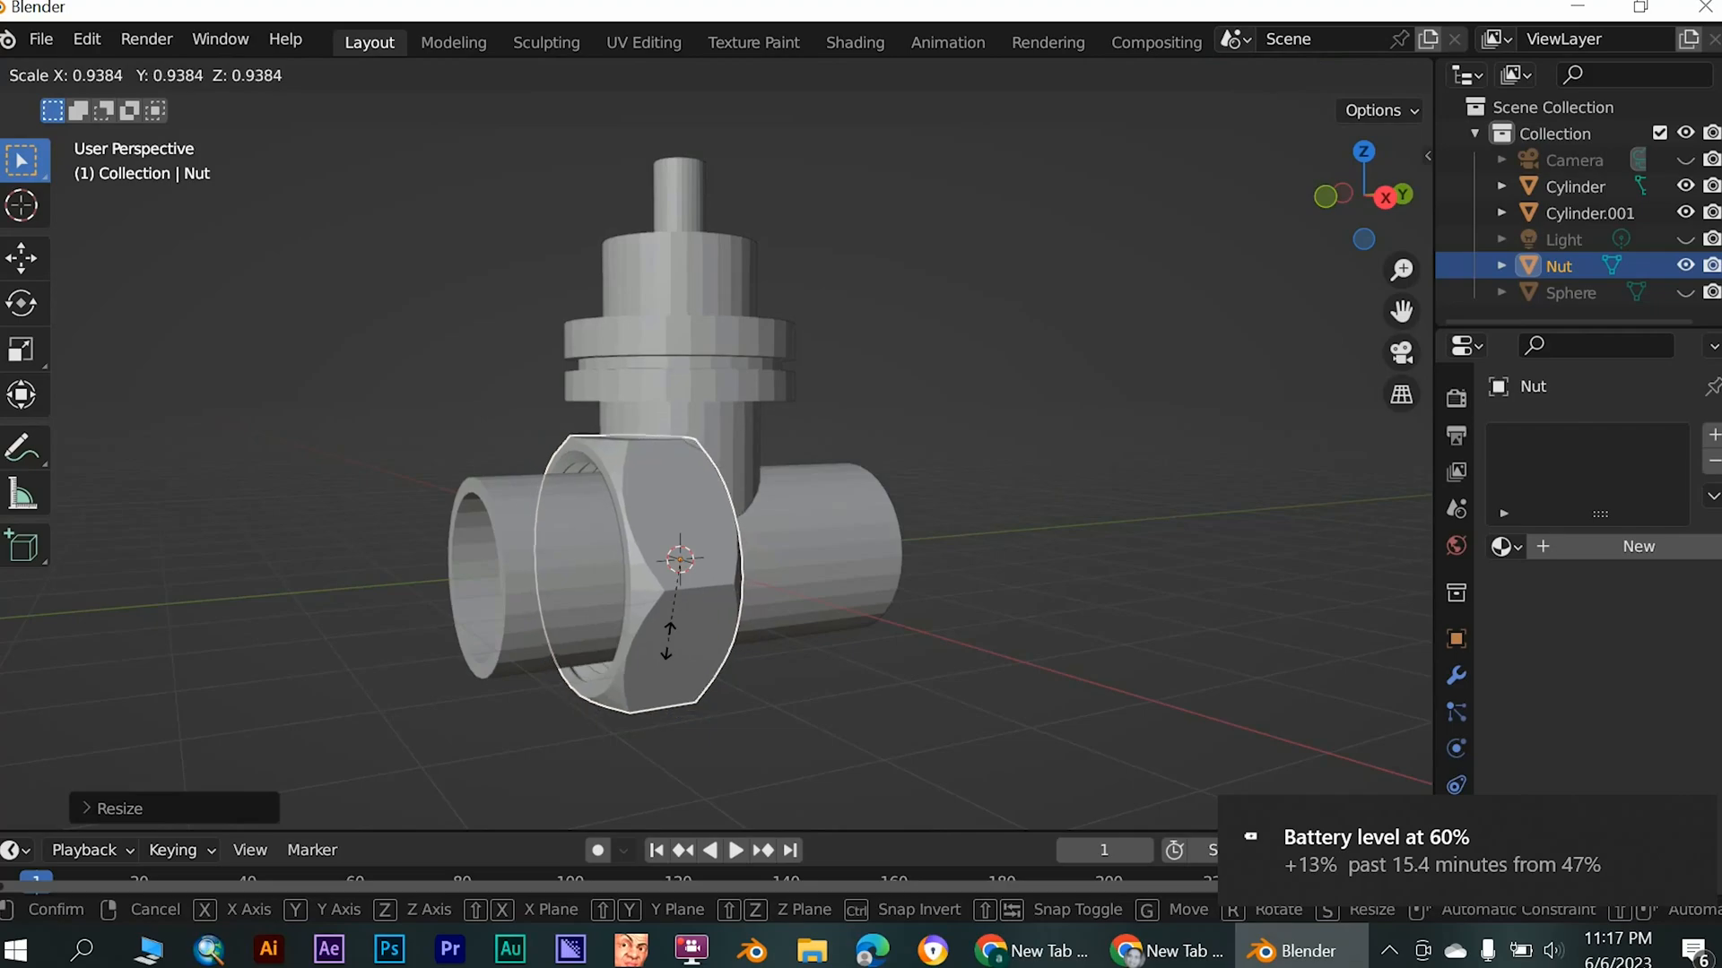
click(668, 633)
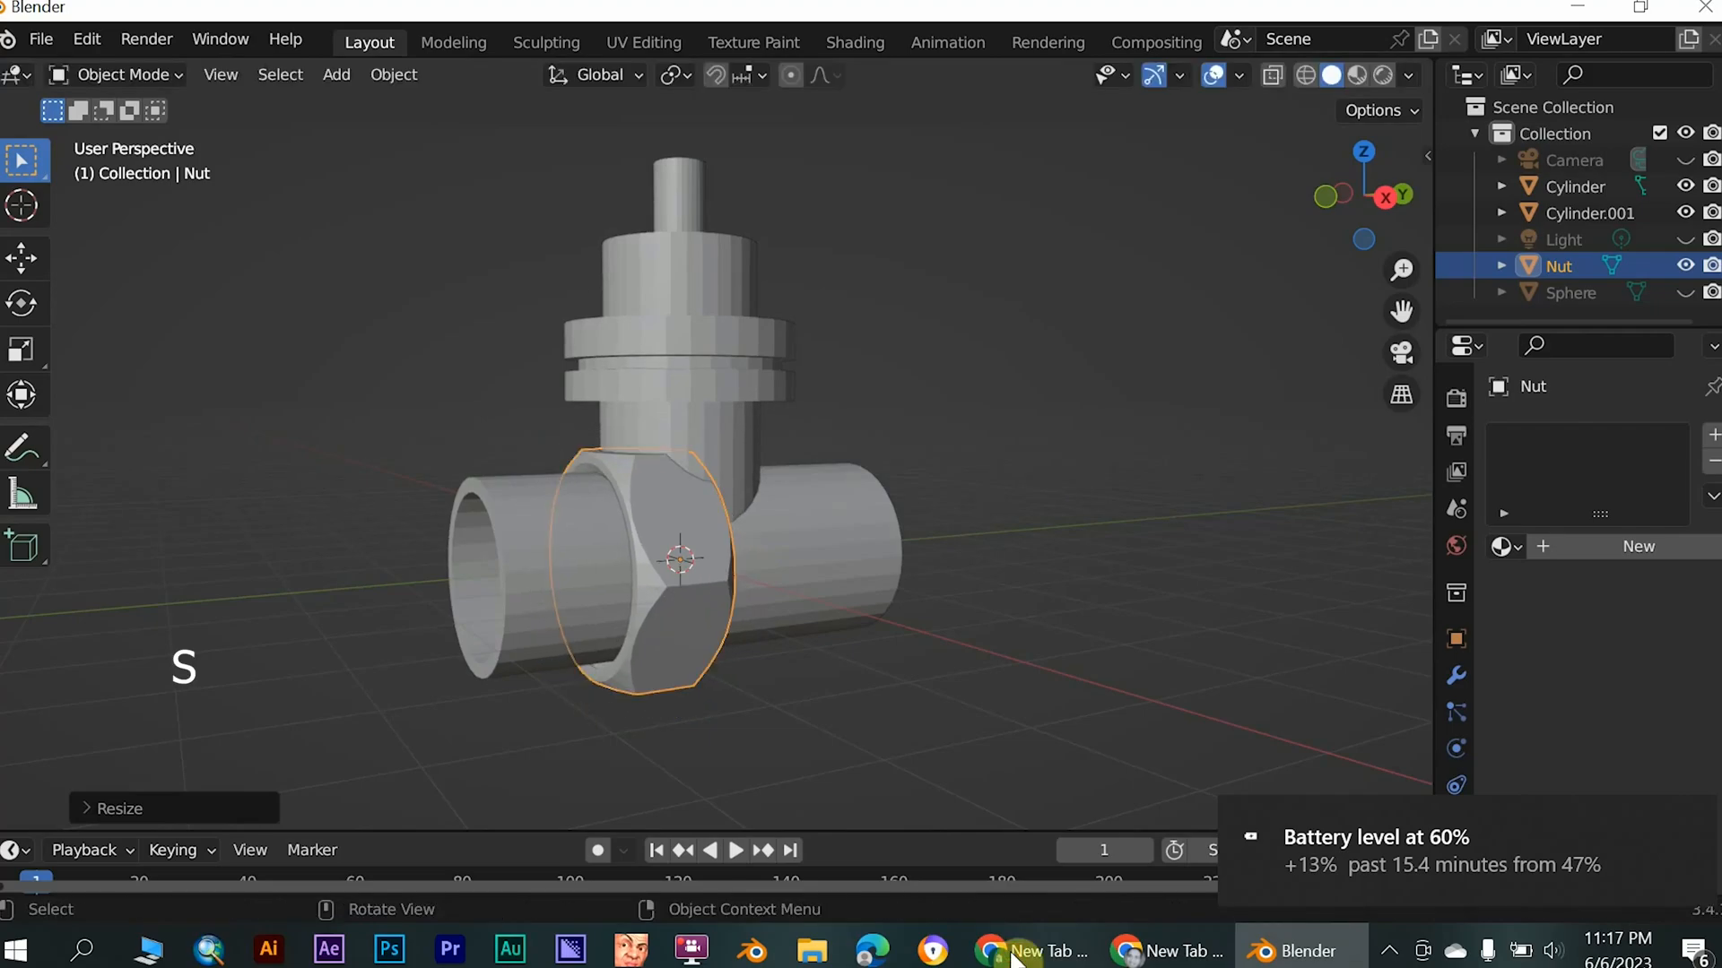
- Move the nut about 1.7 m along negative Y, with a small extra nudge, onto the open end of the horizontal pipe
key(g)
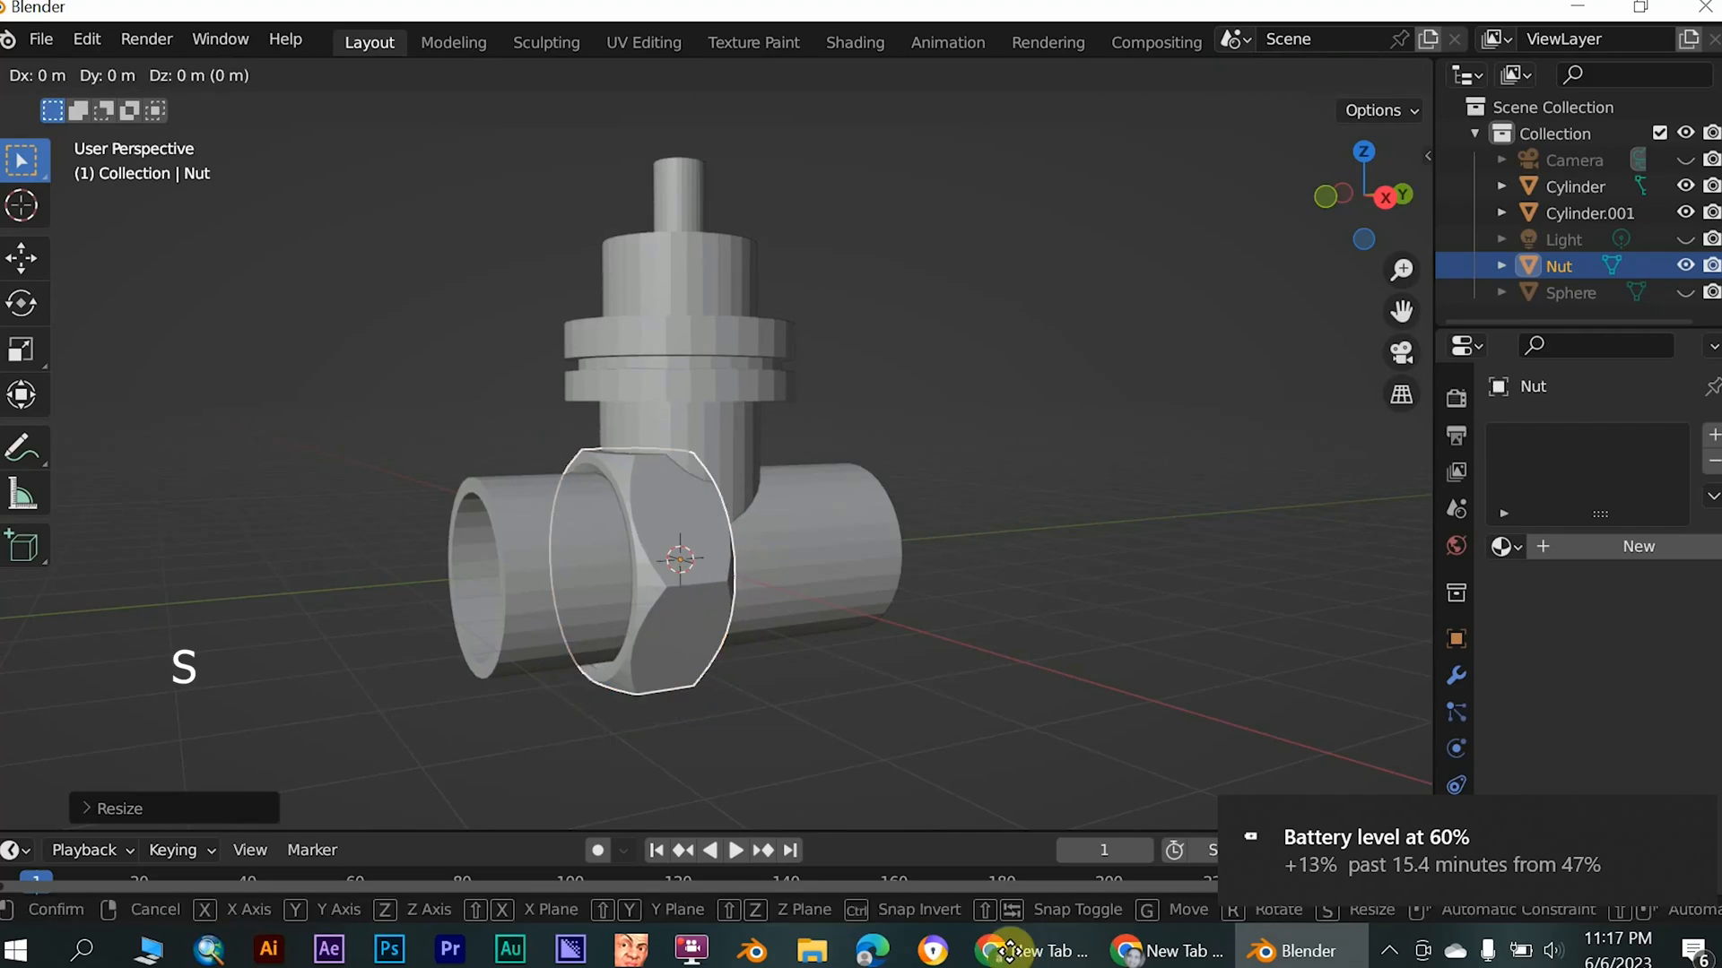
key(y)
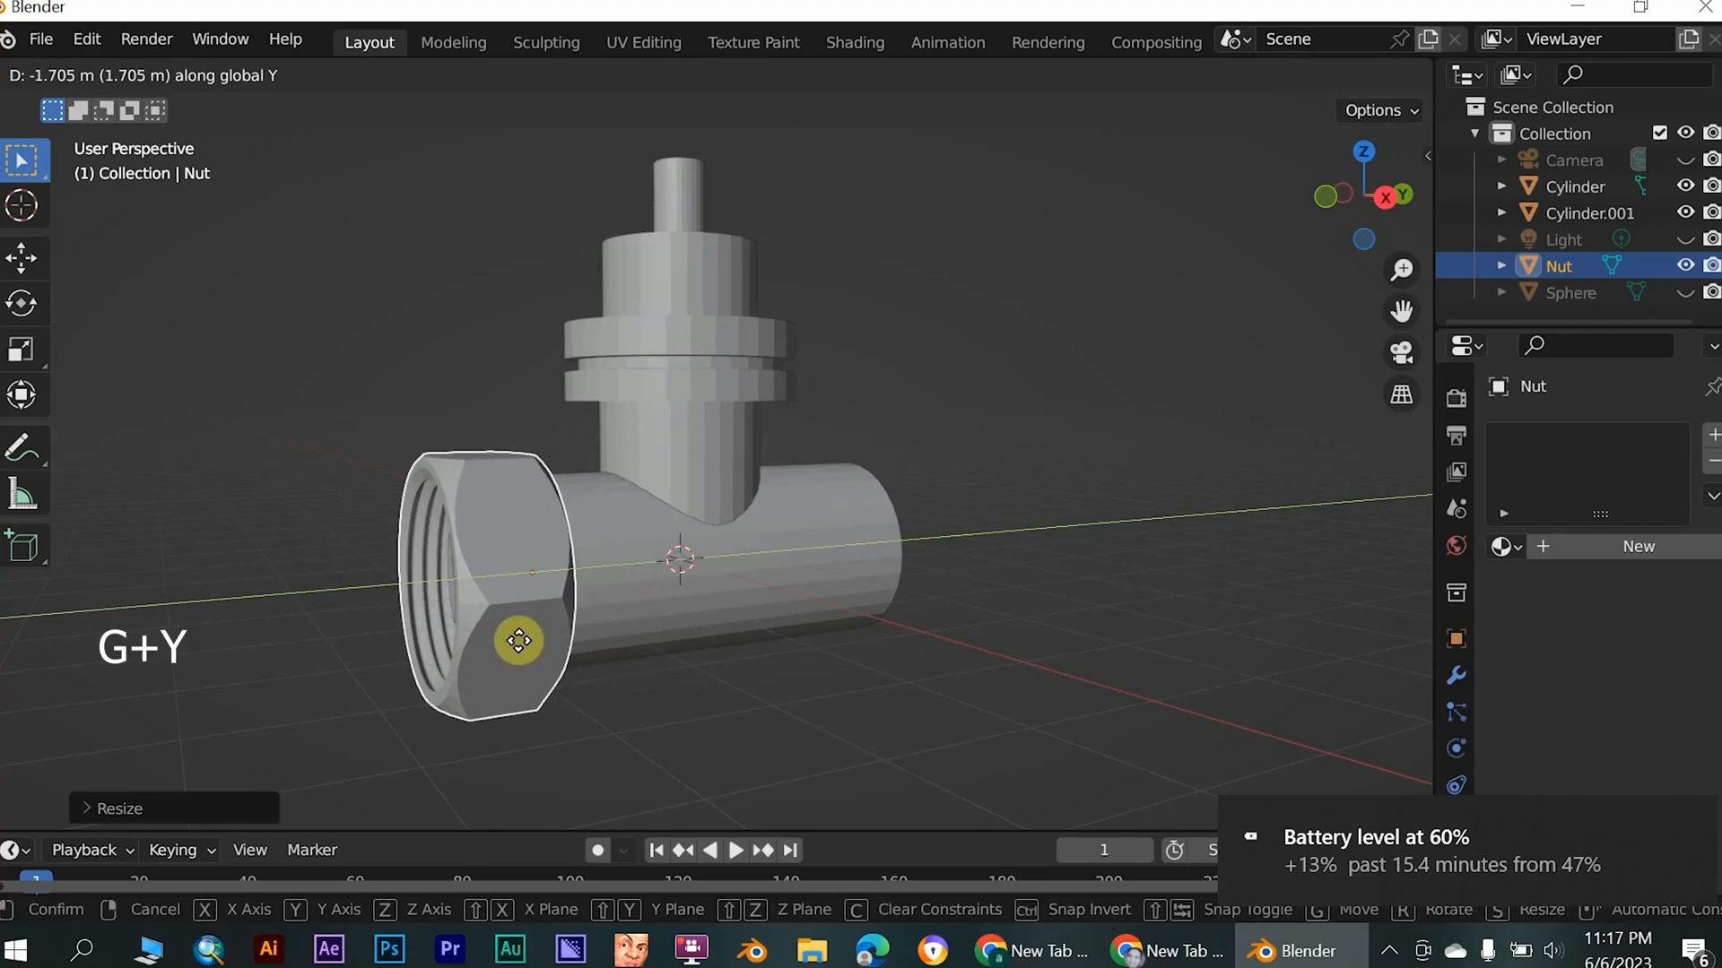
click(518, 640)
middle_drag(480, 664, 516, 696)
key(g)
key(y)
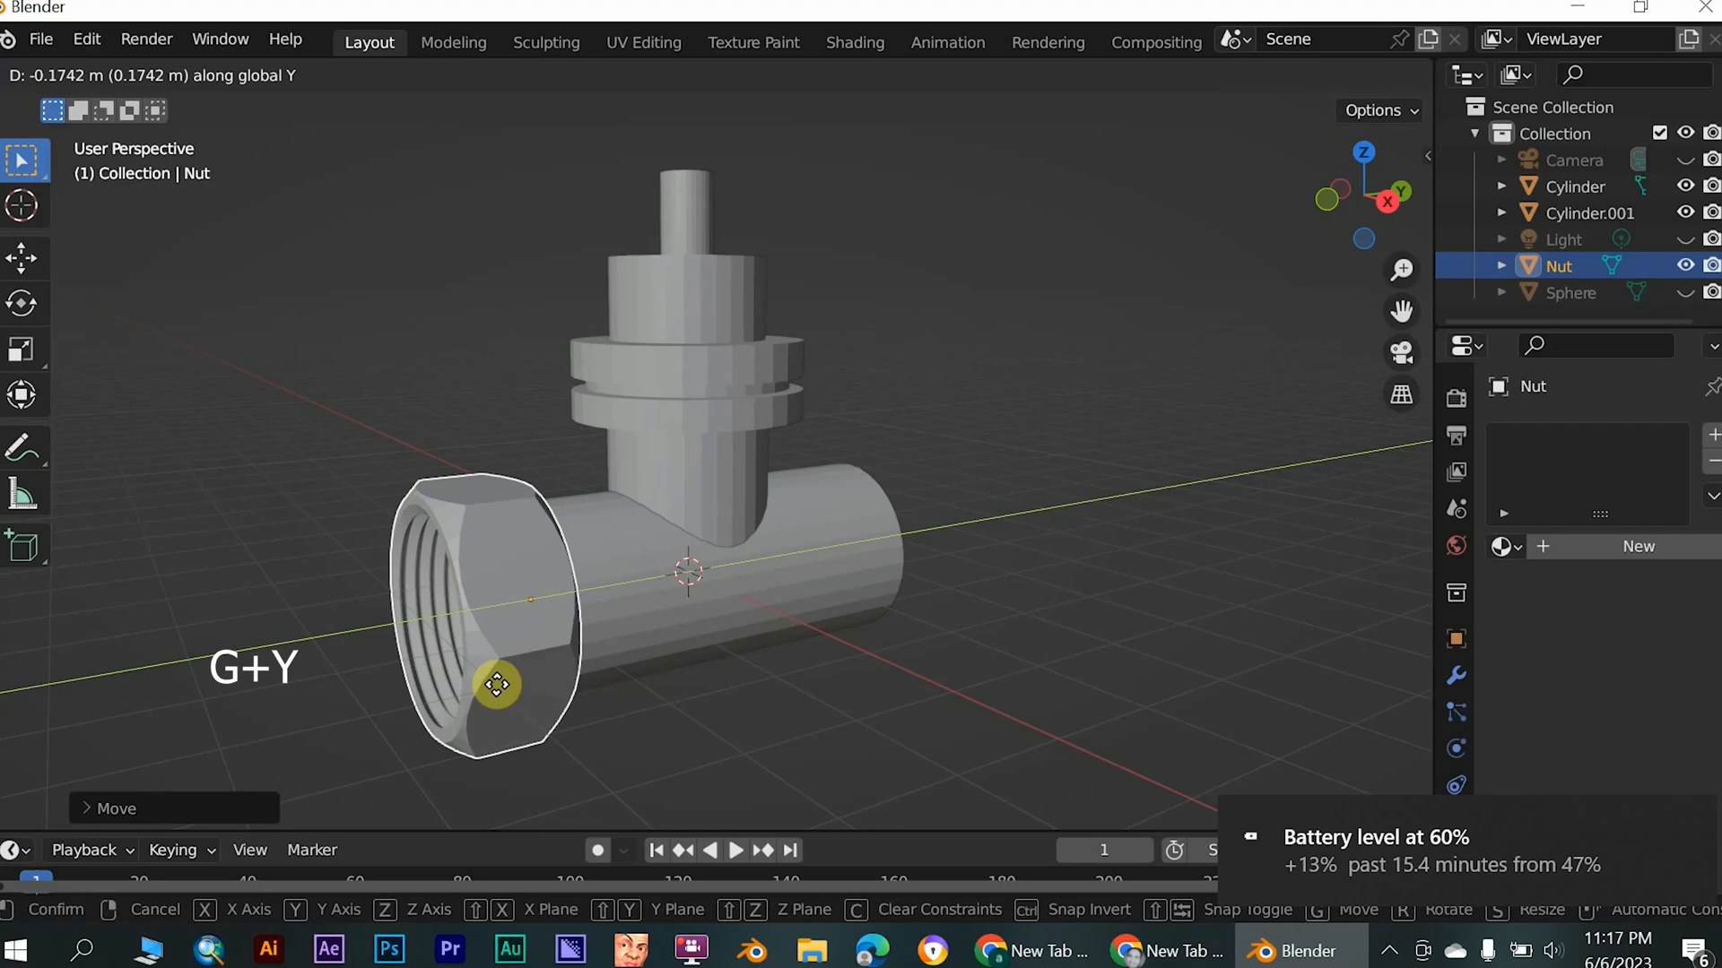
click(502, 692)
- Duplicate the nut and move the copy along the Y axis to the opposite end of the pipe
middle_drag(504, 687, 399, 704)
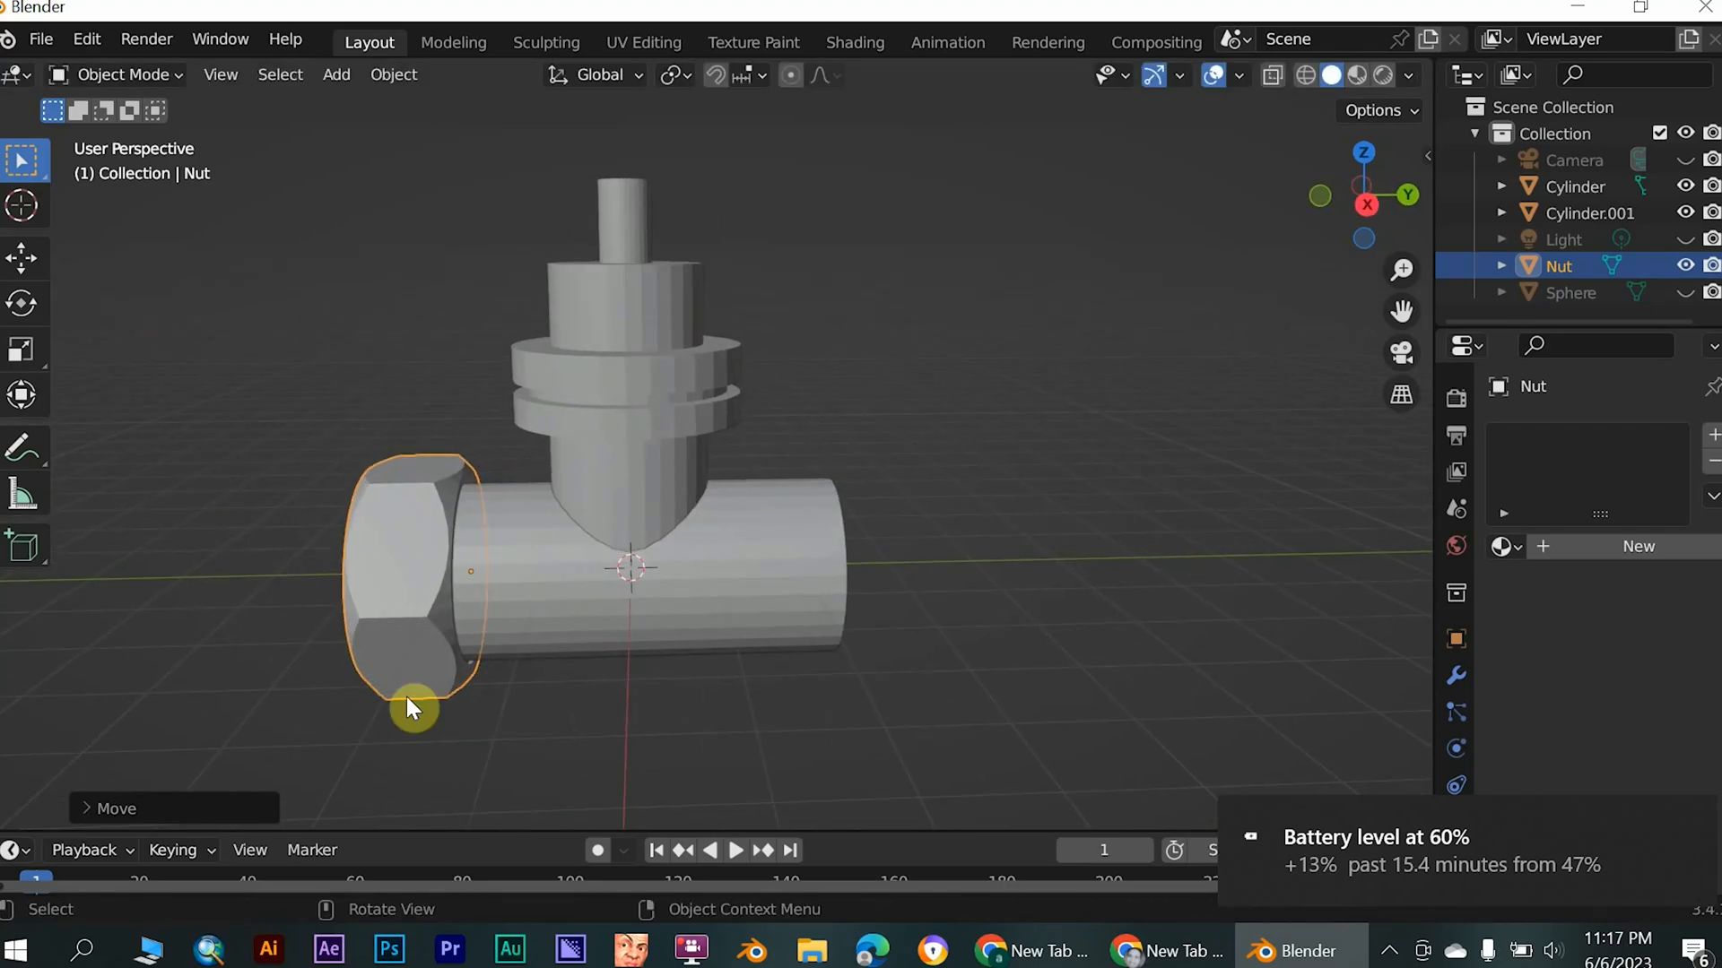
key(shift+d)
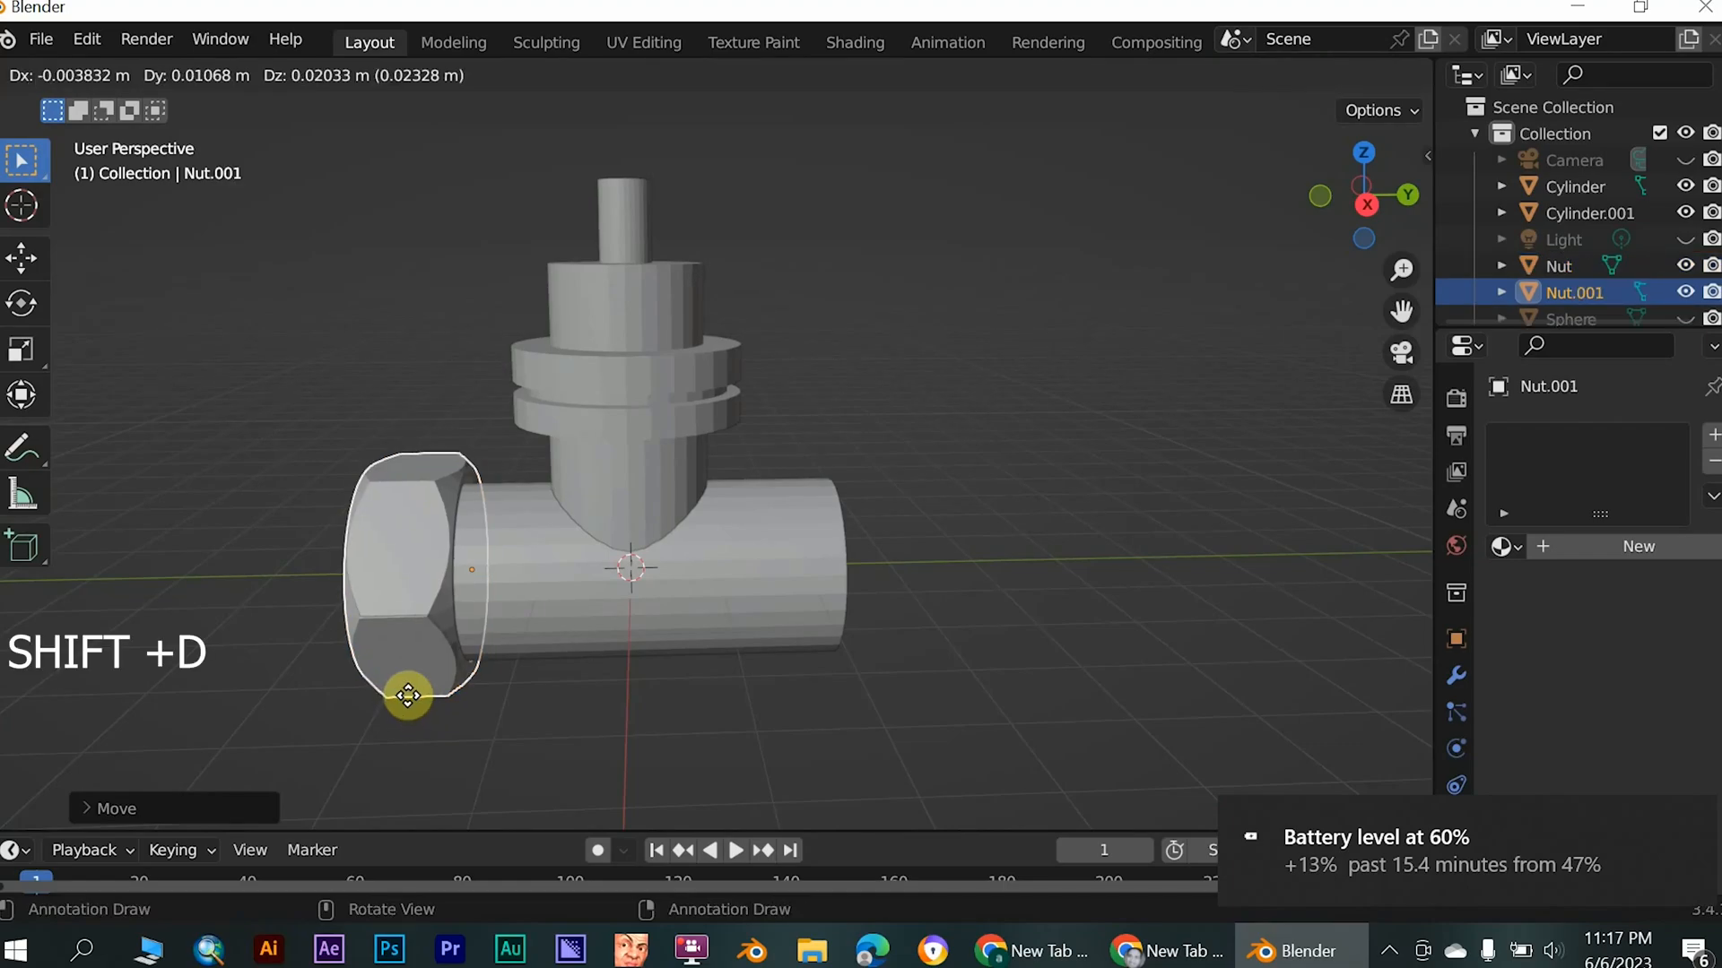
key(g)
key(y)
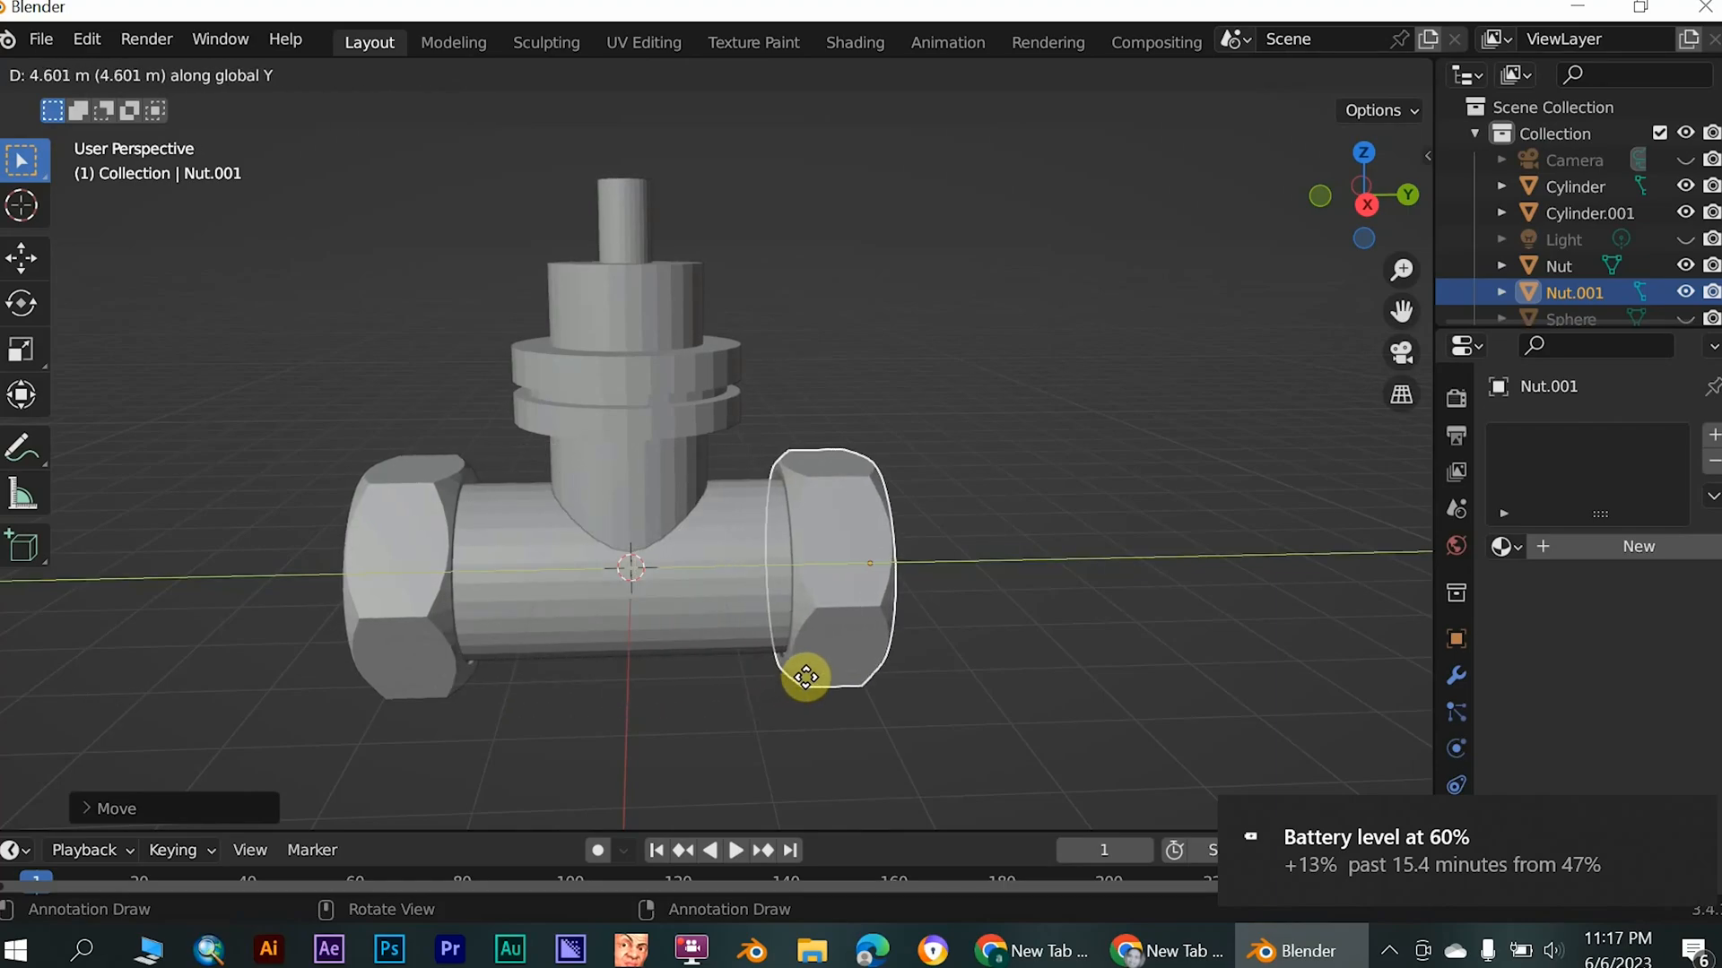
click(807, 677)
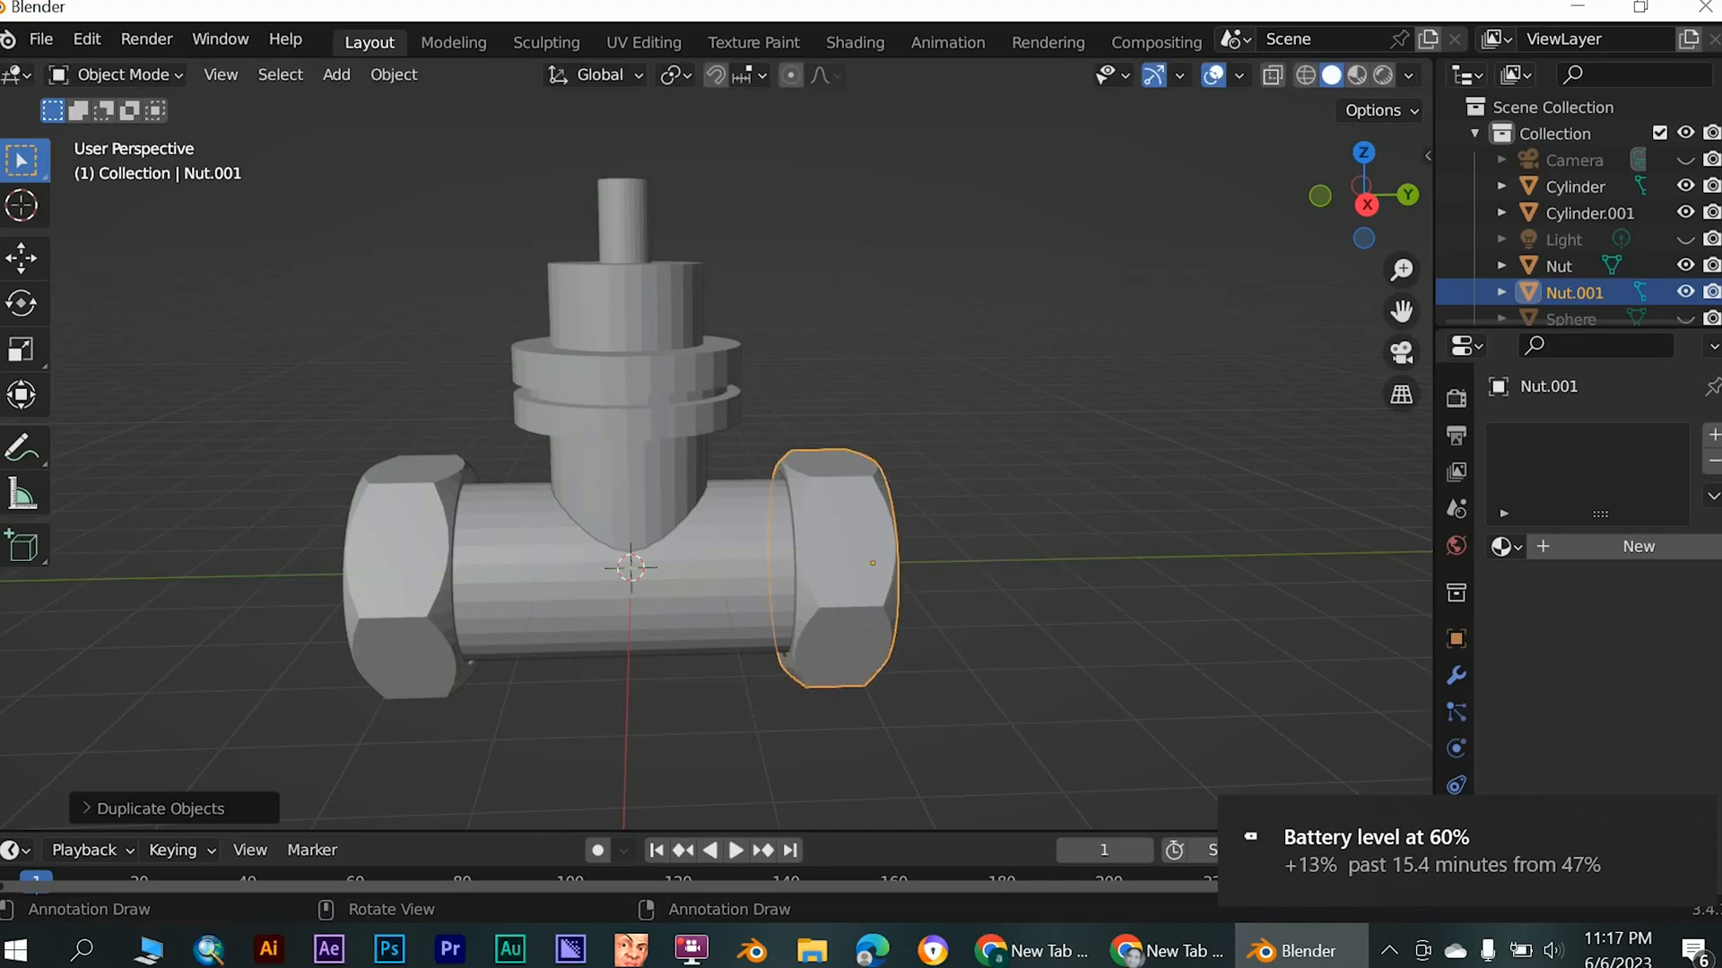
- In the top view, shift the duplicated nut about 0.11 m along negative Y to adjust its fit on the pipe end
mouse_move(729, 619)
middle_down()
mouse_move(738, 715)
mouse_move(717, 735)
mouse_move(715, 801)
mouse_move(703, 529)
mouse_move(735, 677)
mouse_move(719, 626)
mouse_move(741, 603)
middle_up()
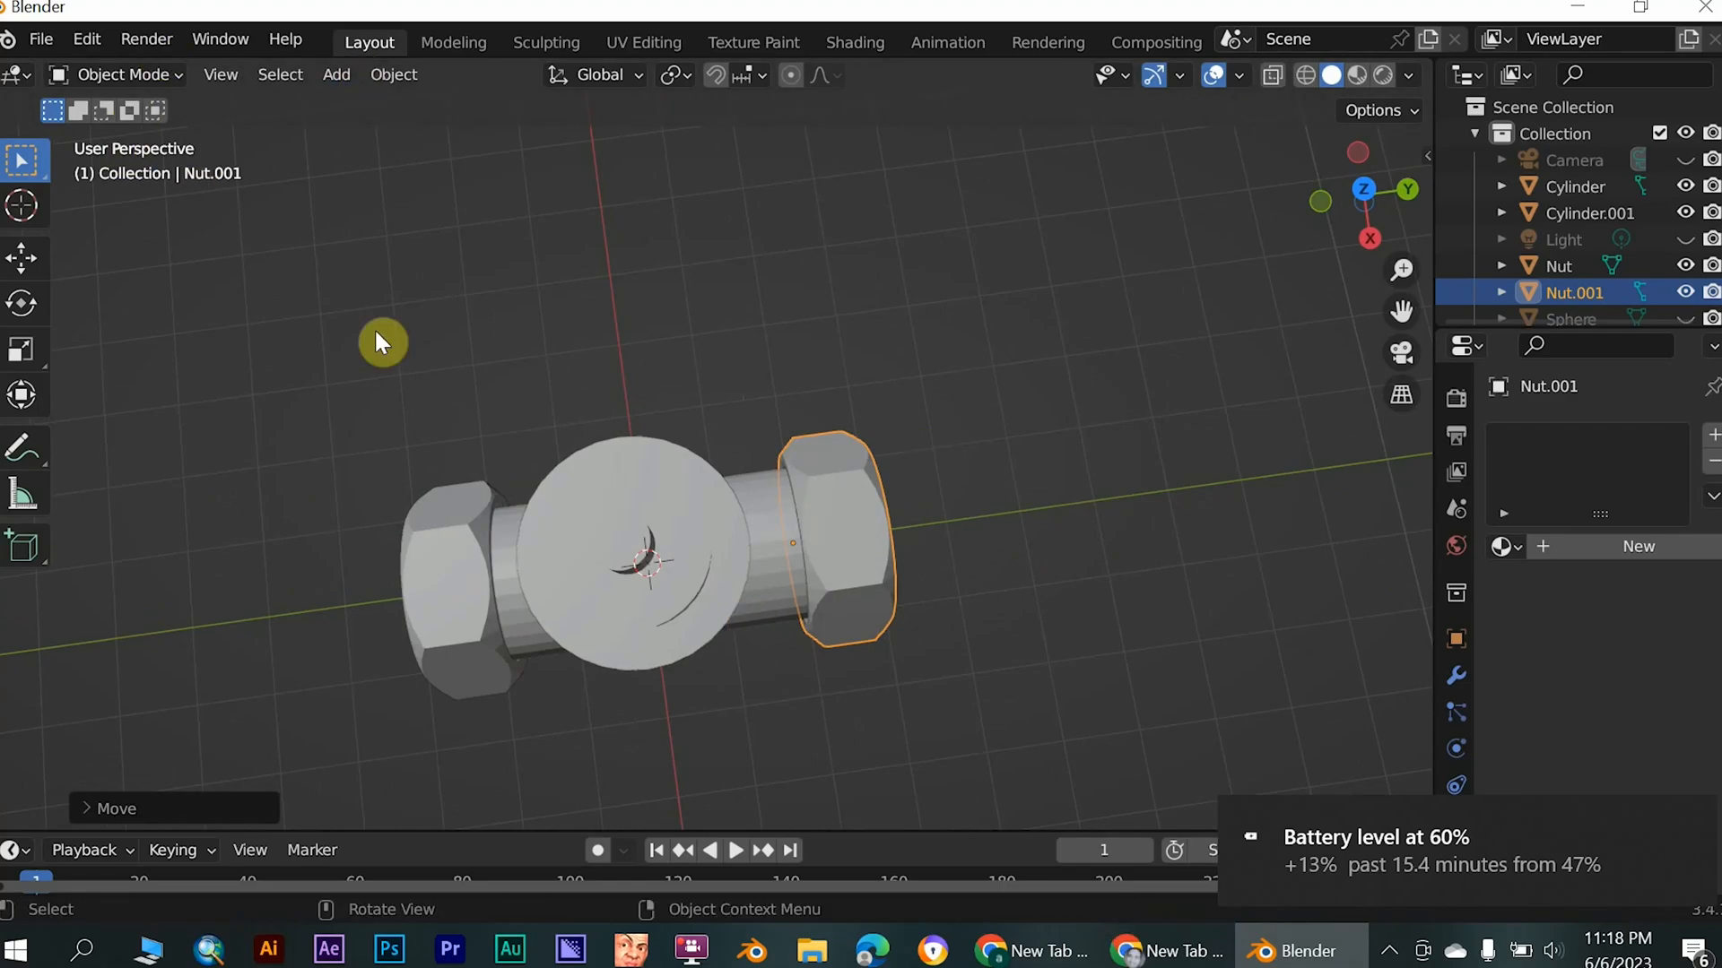
click(697, 307)
key(grave)
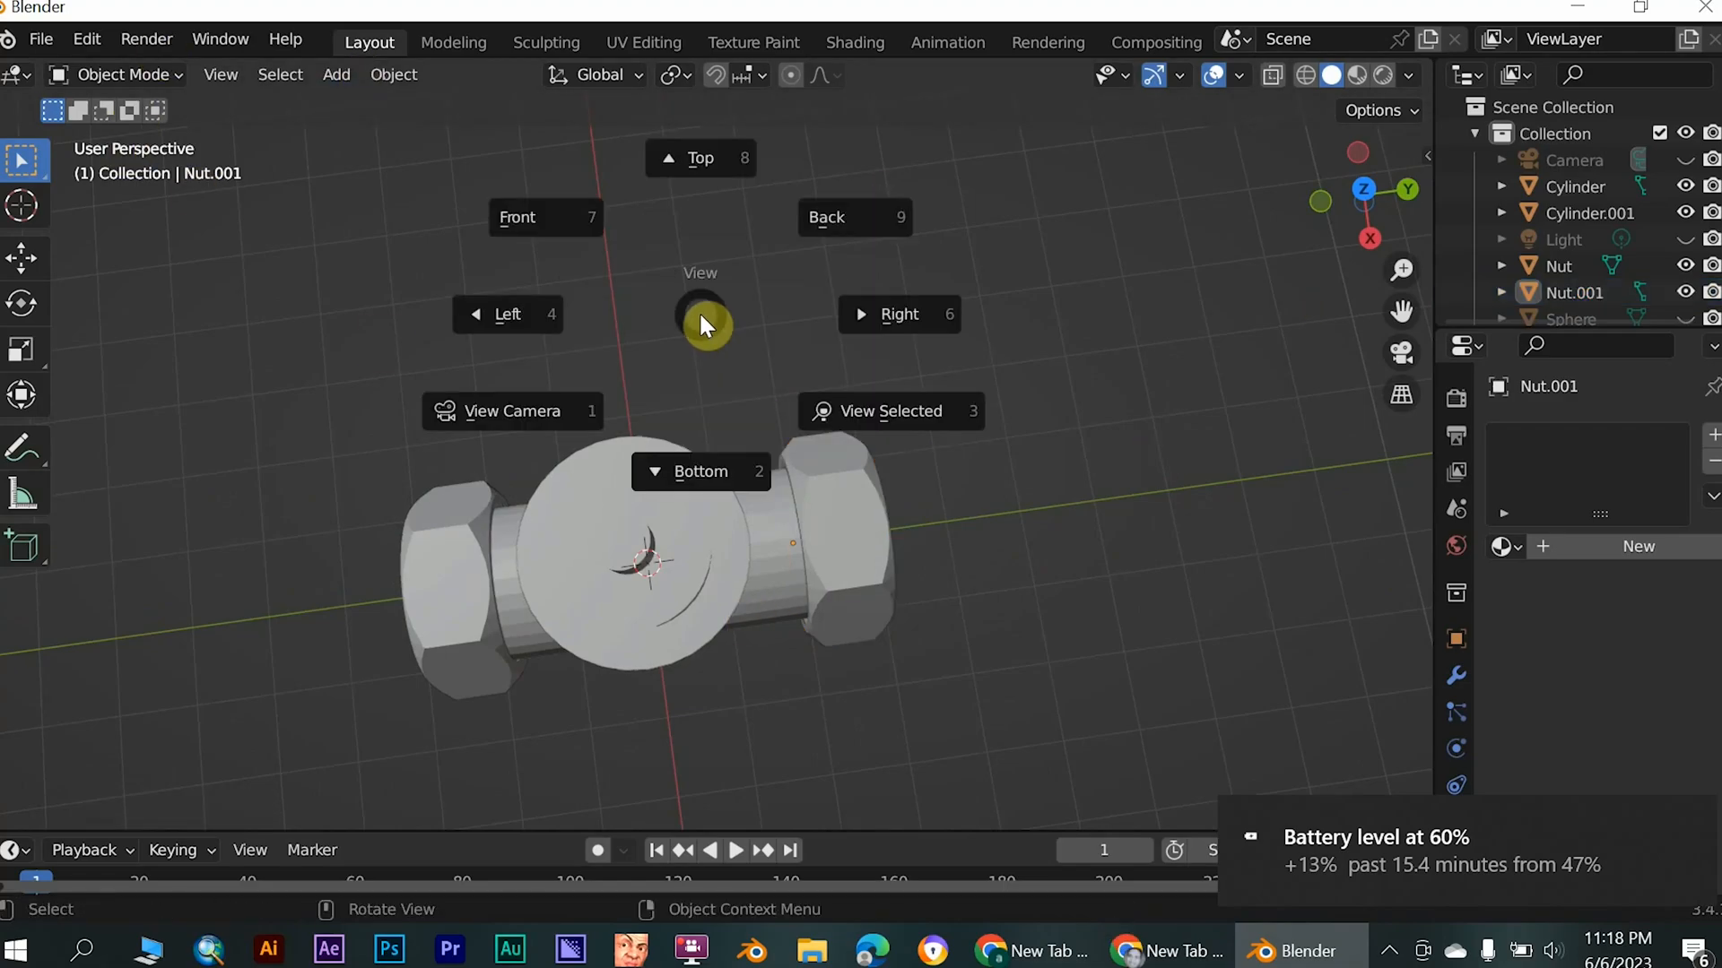
click(709, 158)
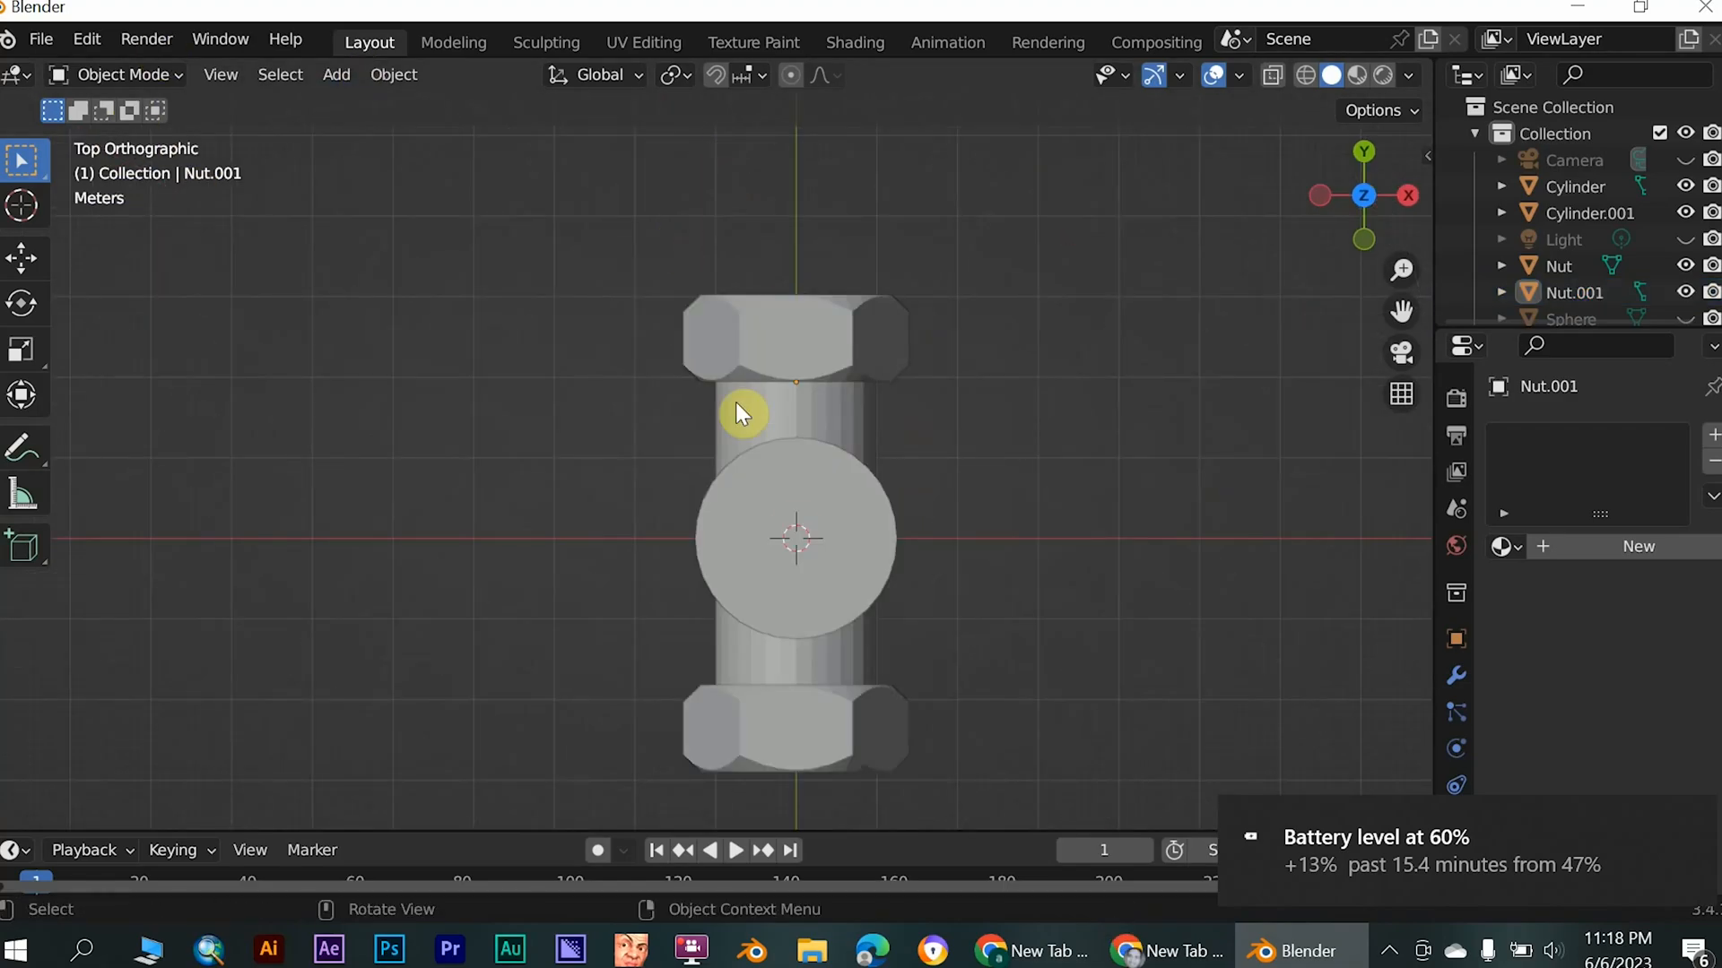
click(794, 357)
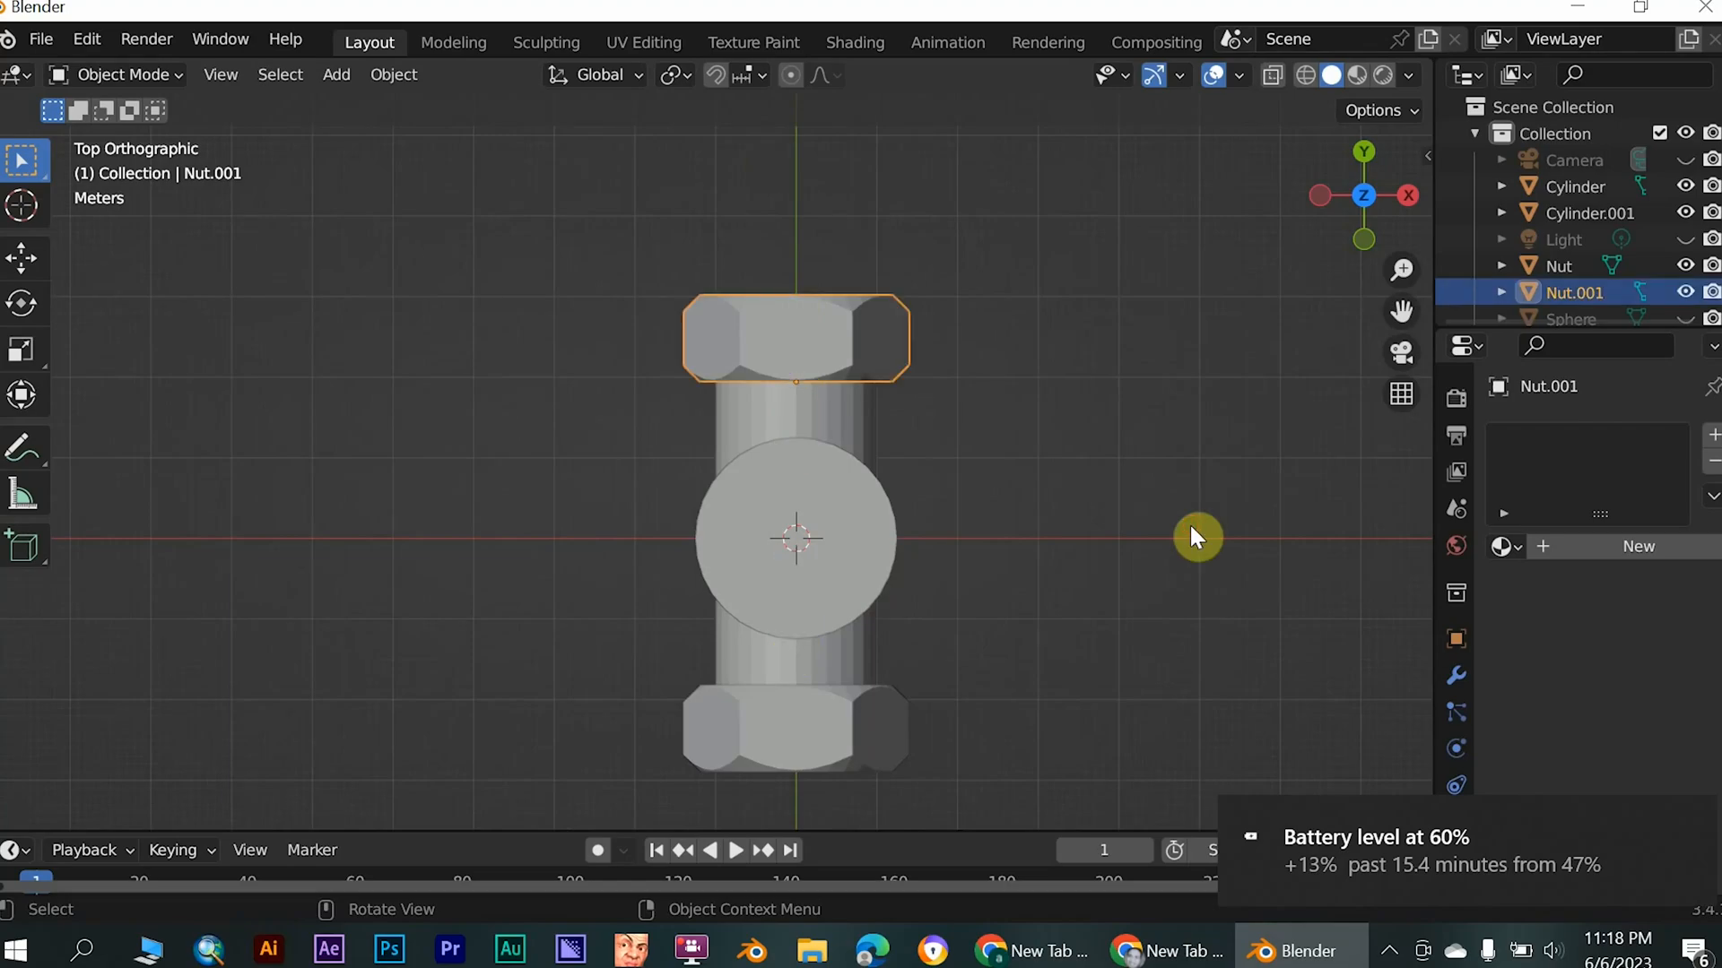
key(g)
key(y)
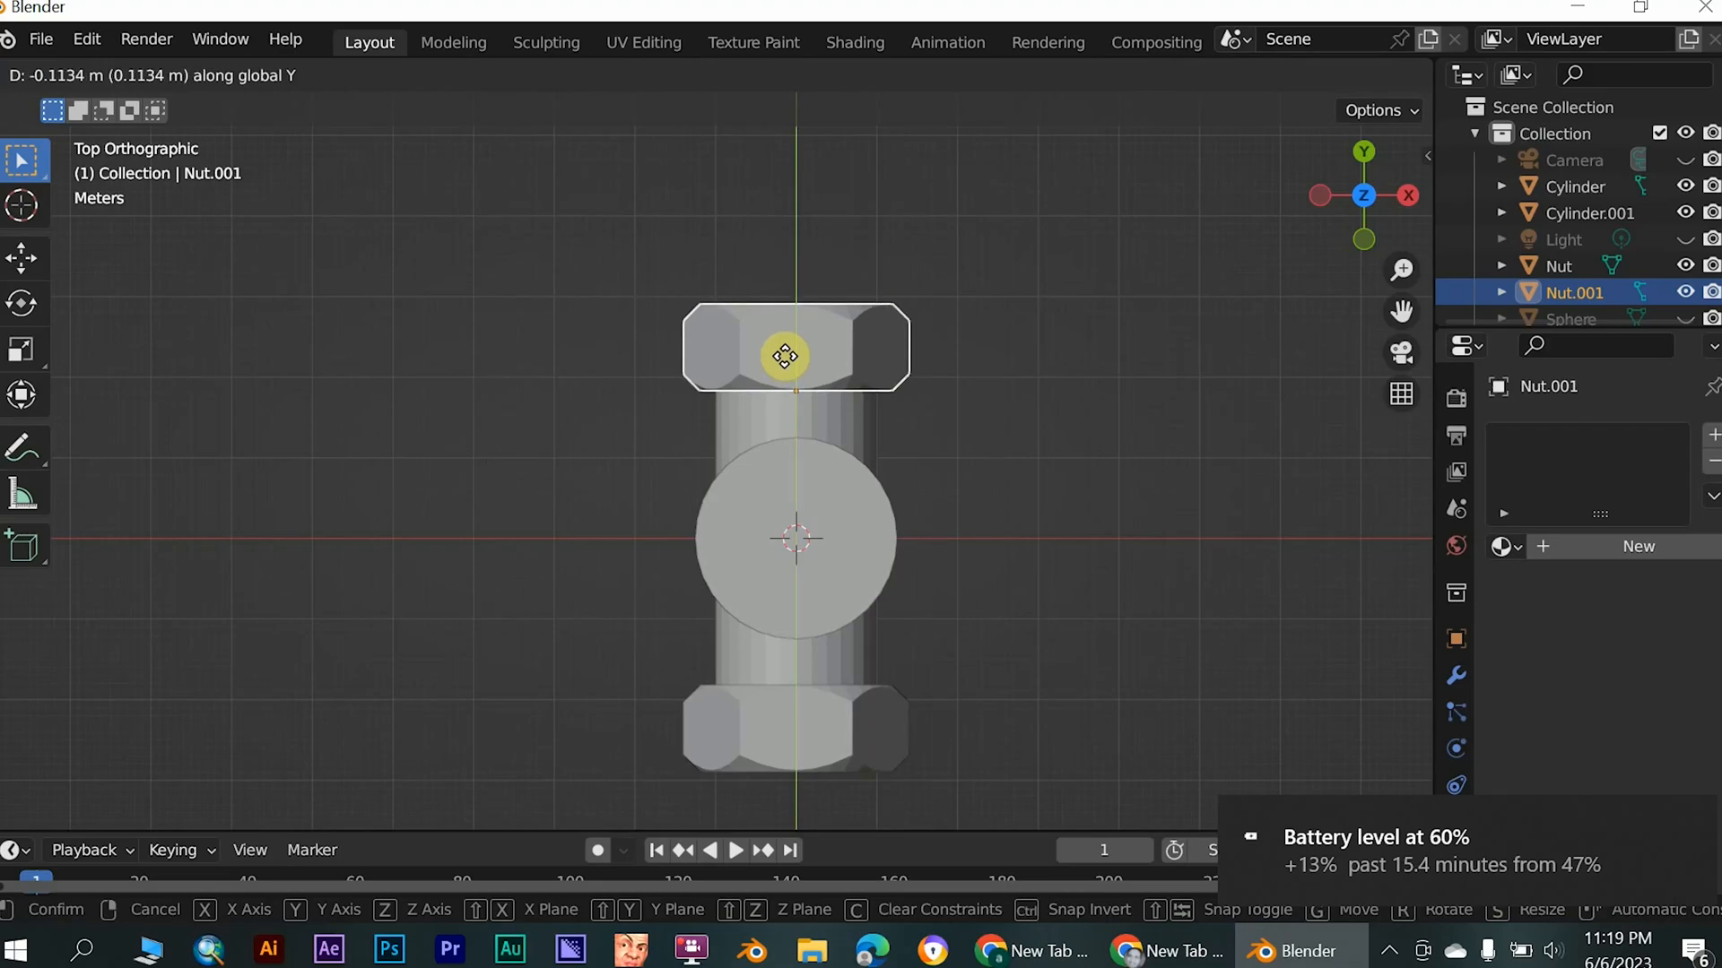
click(780, 359)
- Duplicate the nut on the negative Y end of the pipe and rotate the copy 90° about the X axis
middle_drag(589, 484, 628, 538)
click(956, 664)
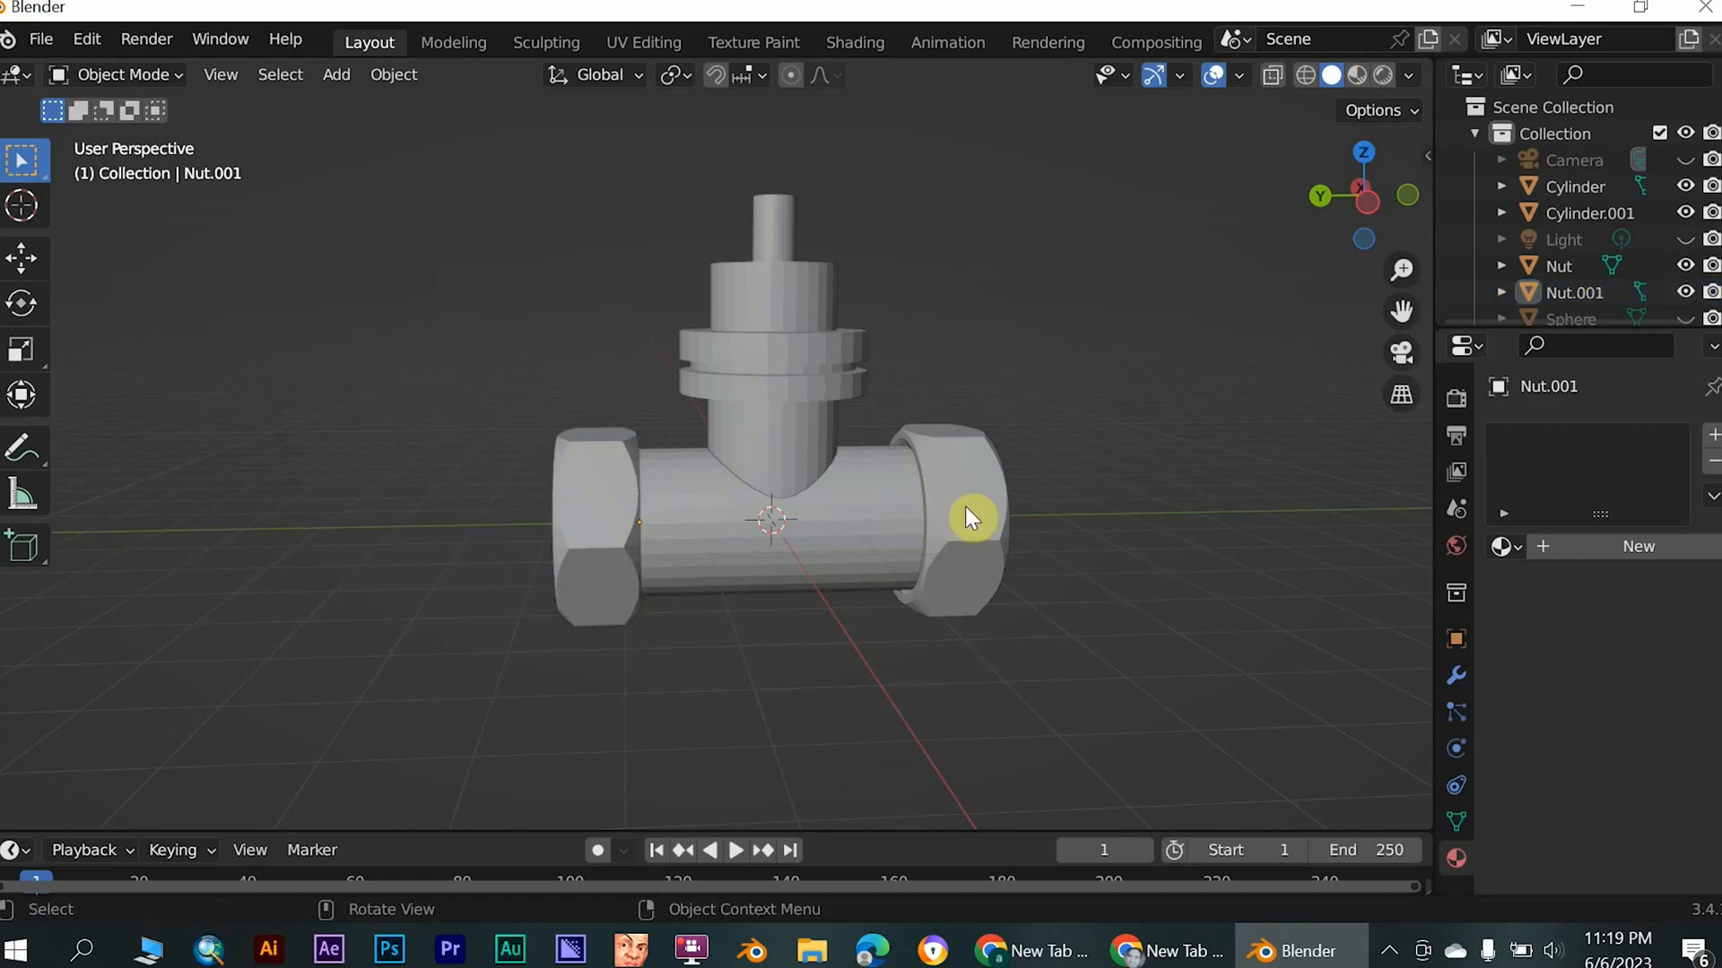
click(965, 506)
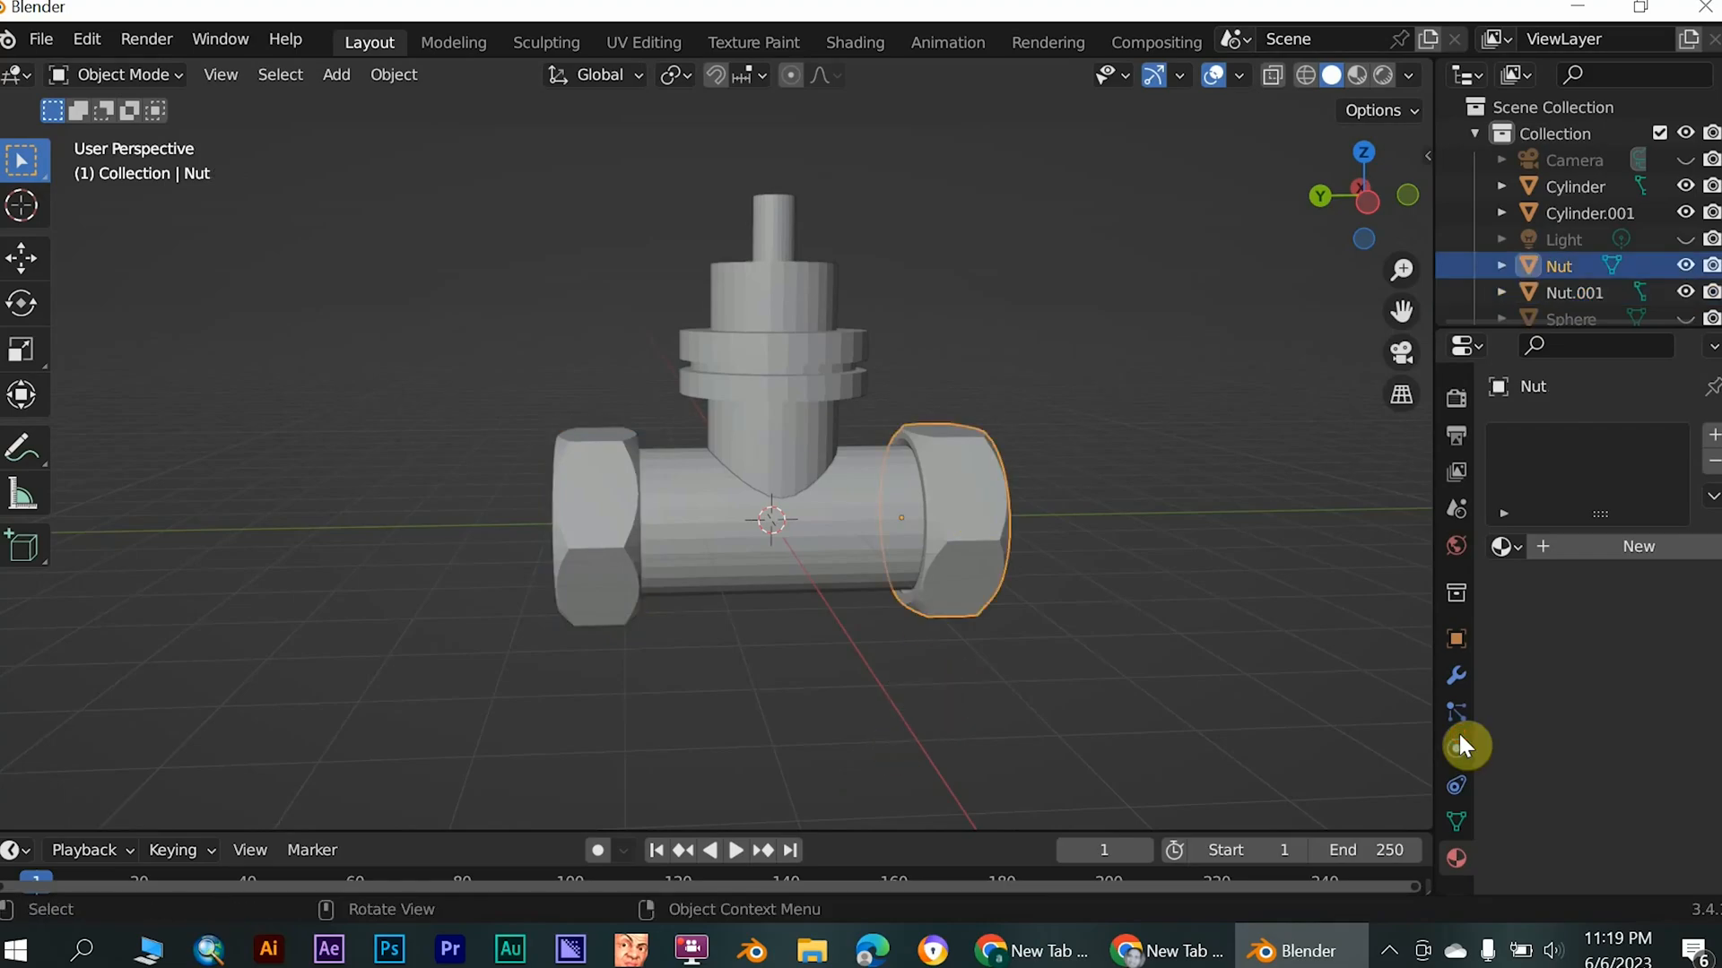
key(shift+d)
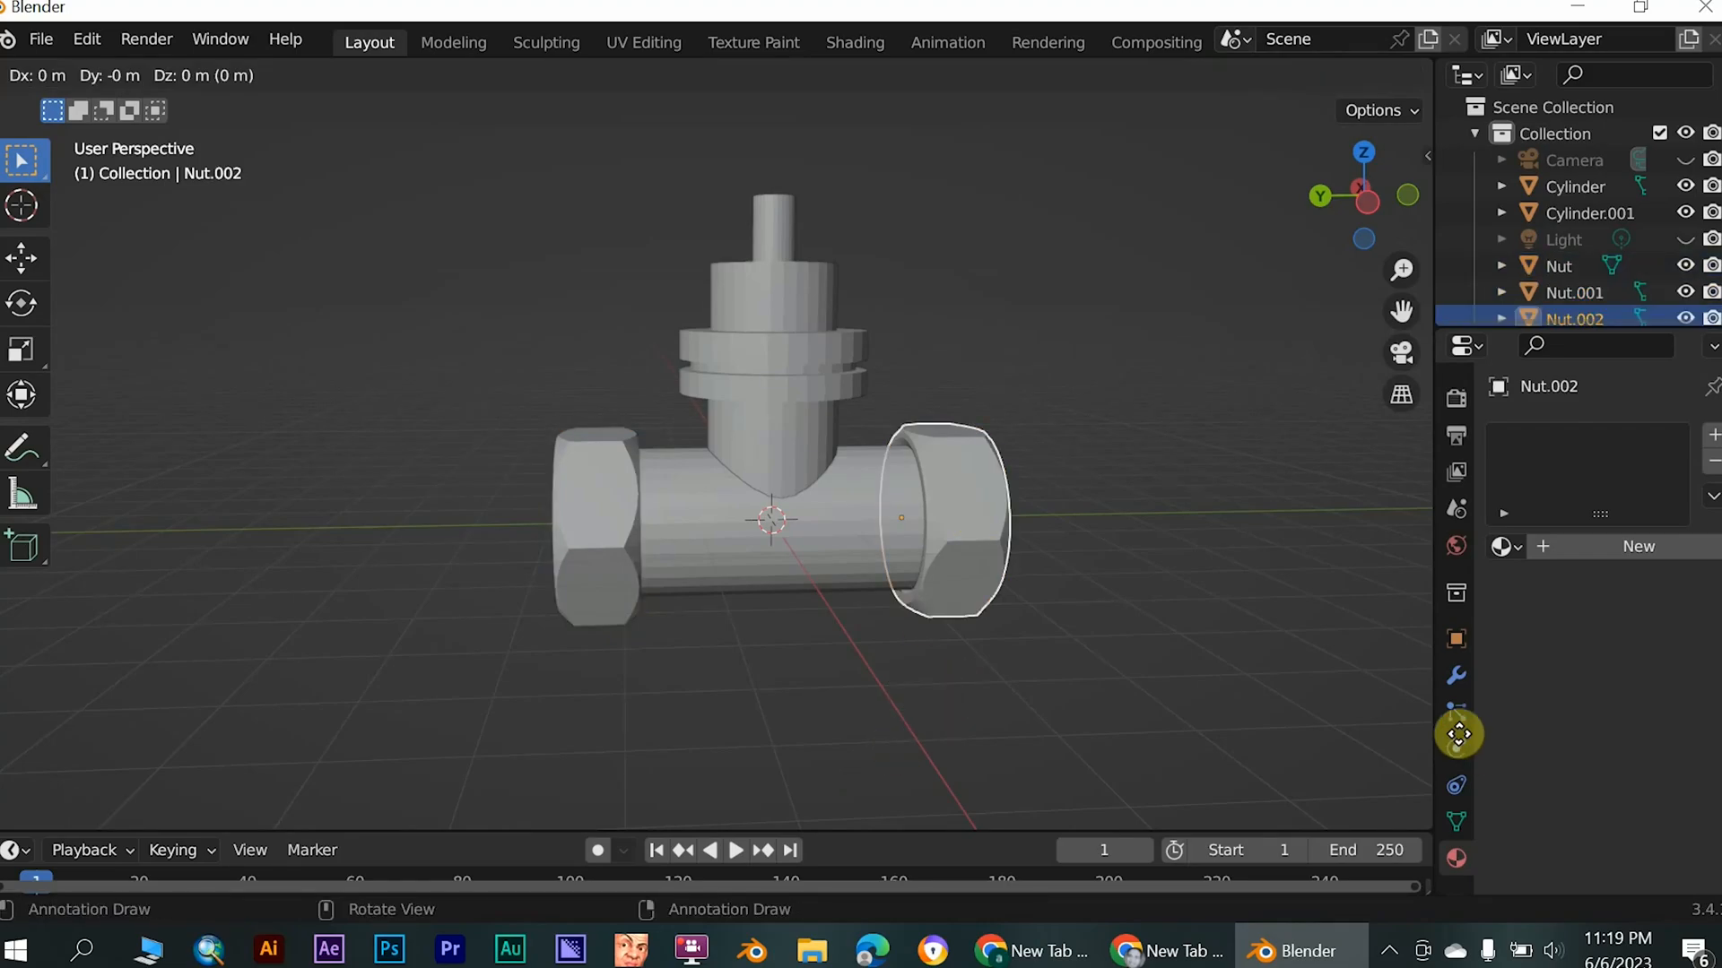
key(r)
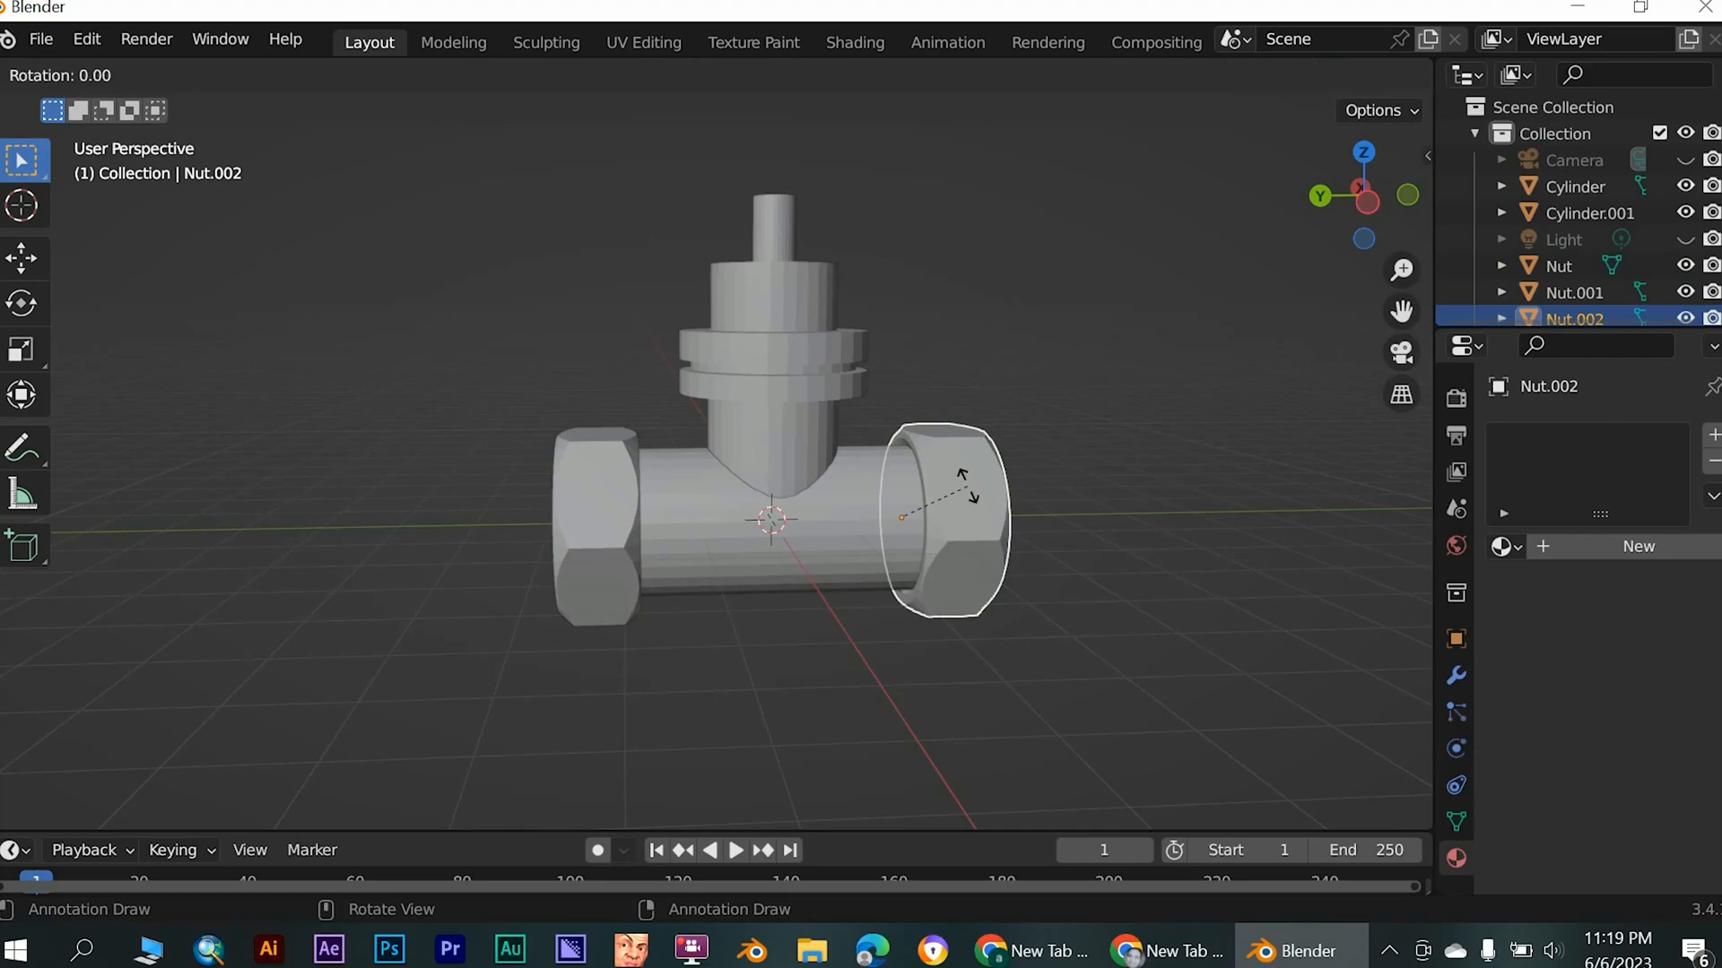
text(x)
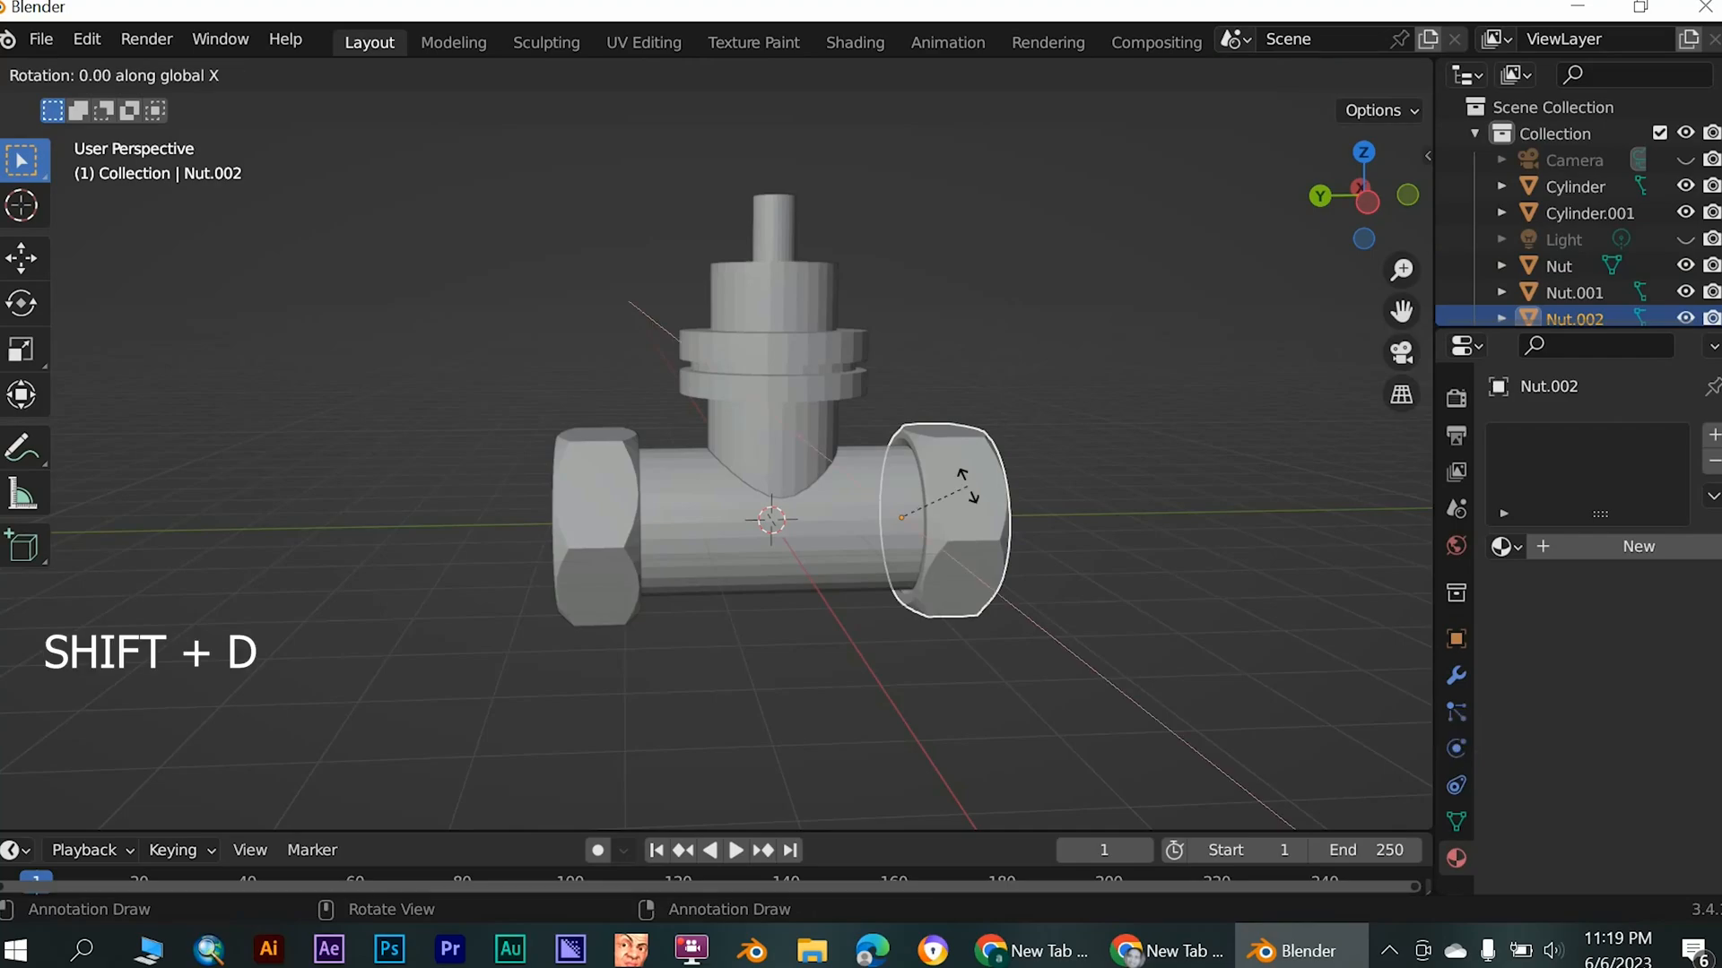
text(90)
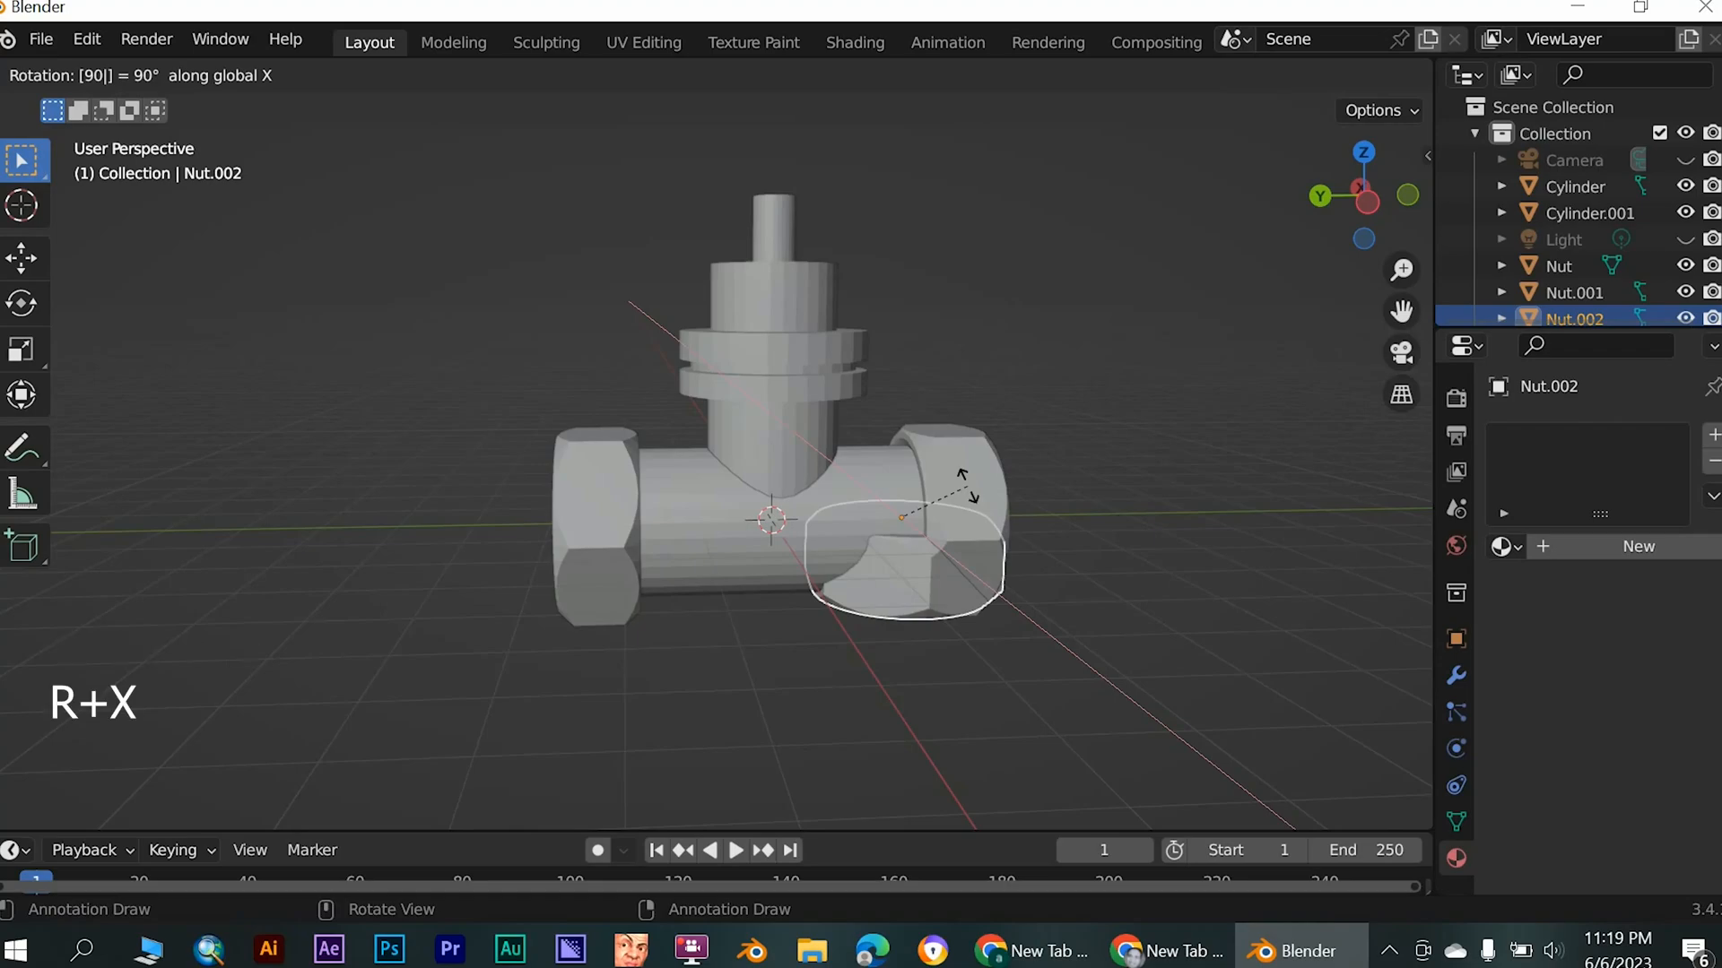
key(Return)
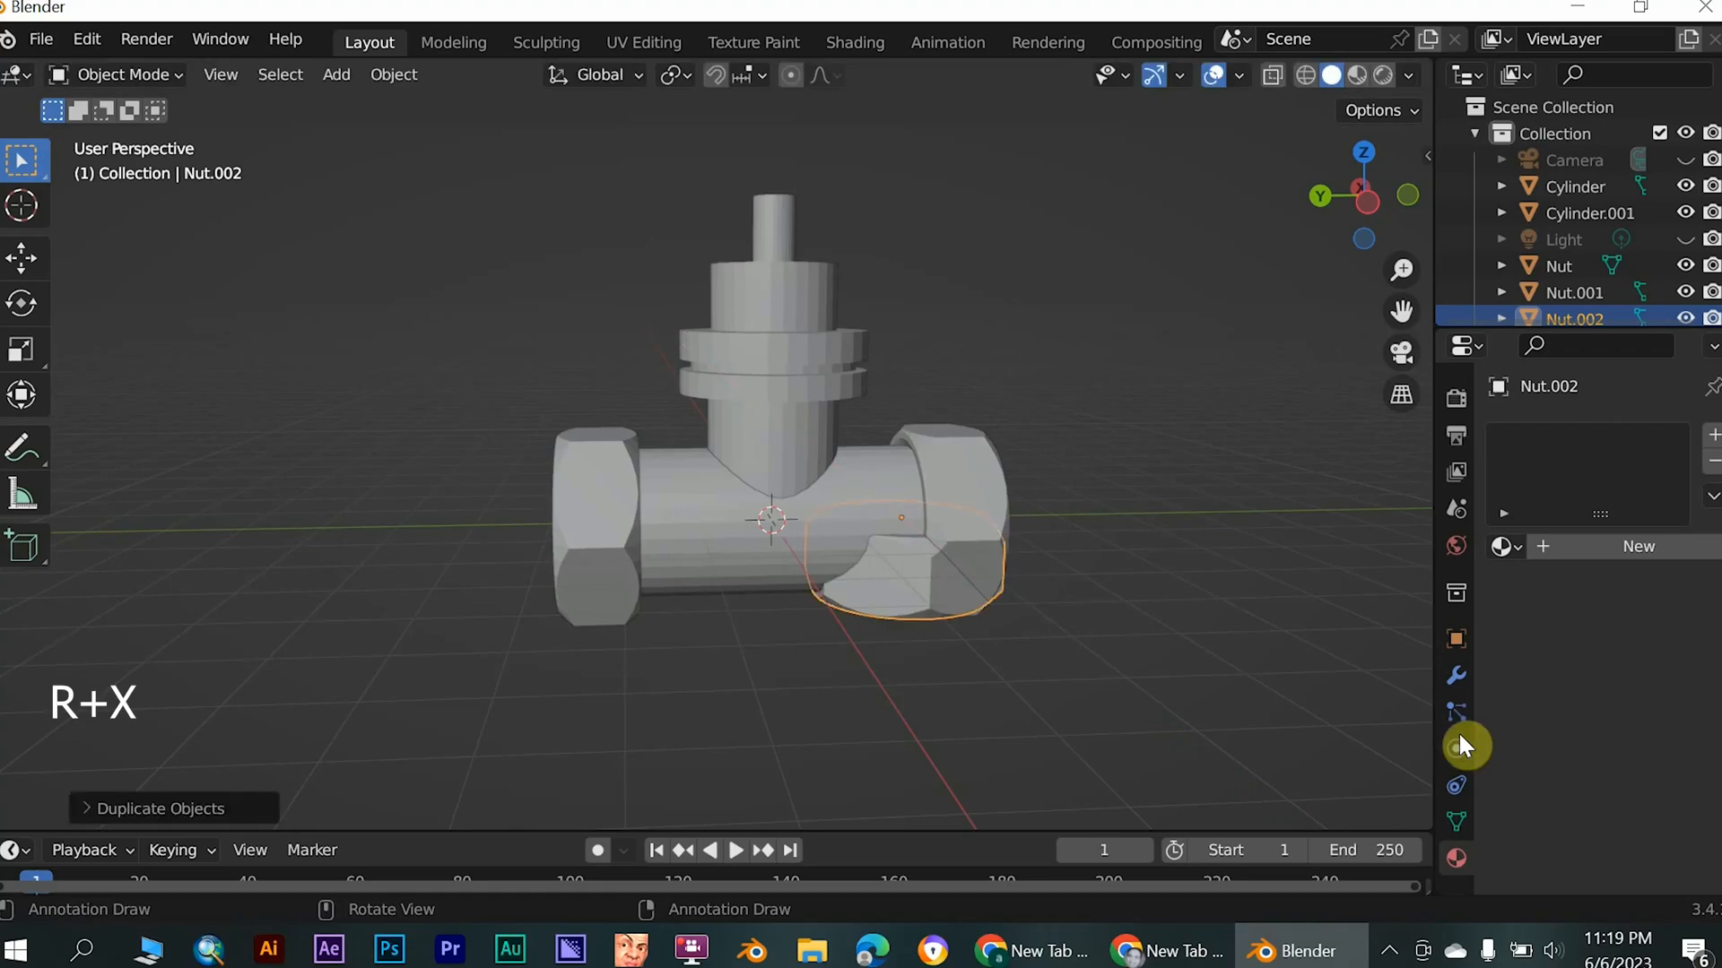
- Move the rotated nut copy up onto the upper part of the vertical valve body and centre it around the stem
key(g)
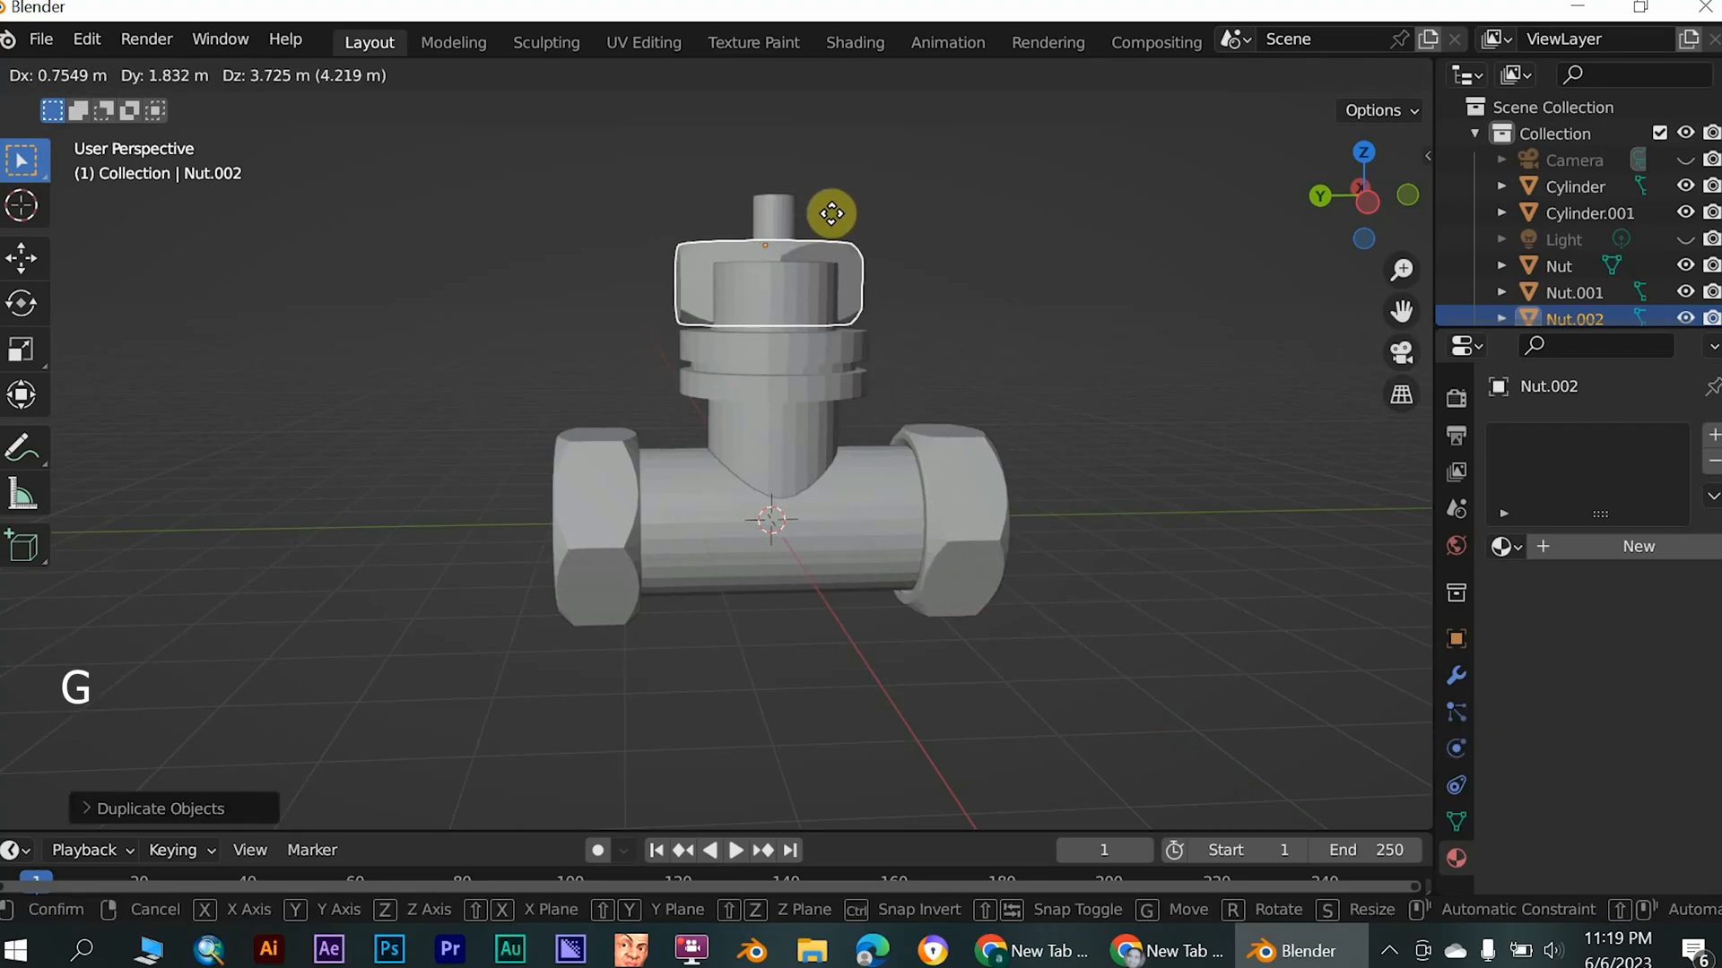
click(774, 280)
middle_drag(715, 365, 1010, 431)
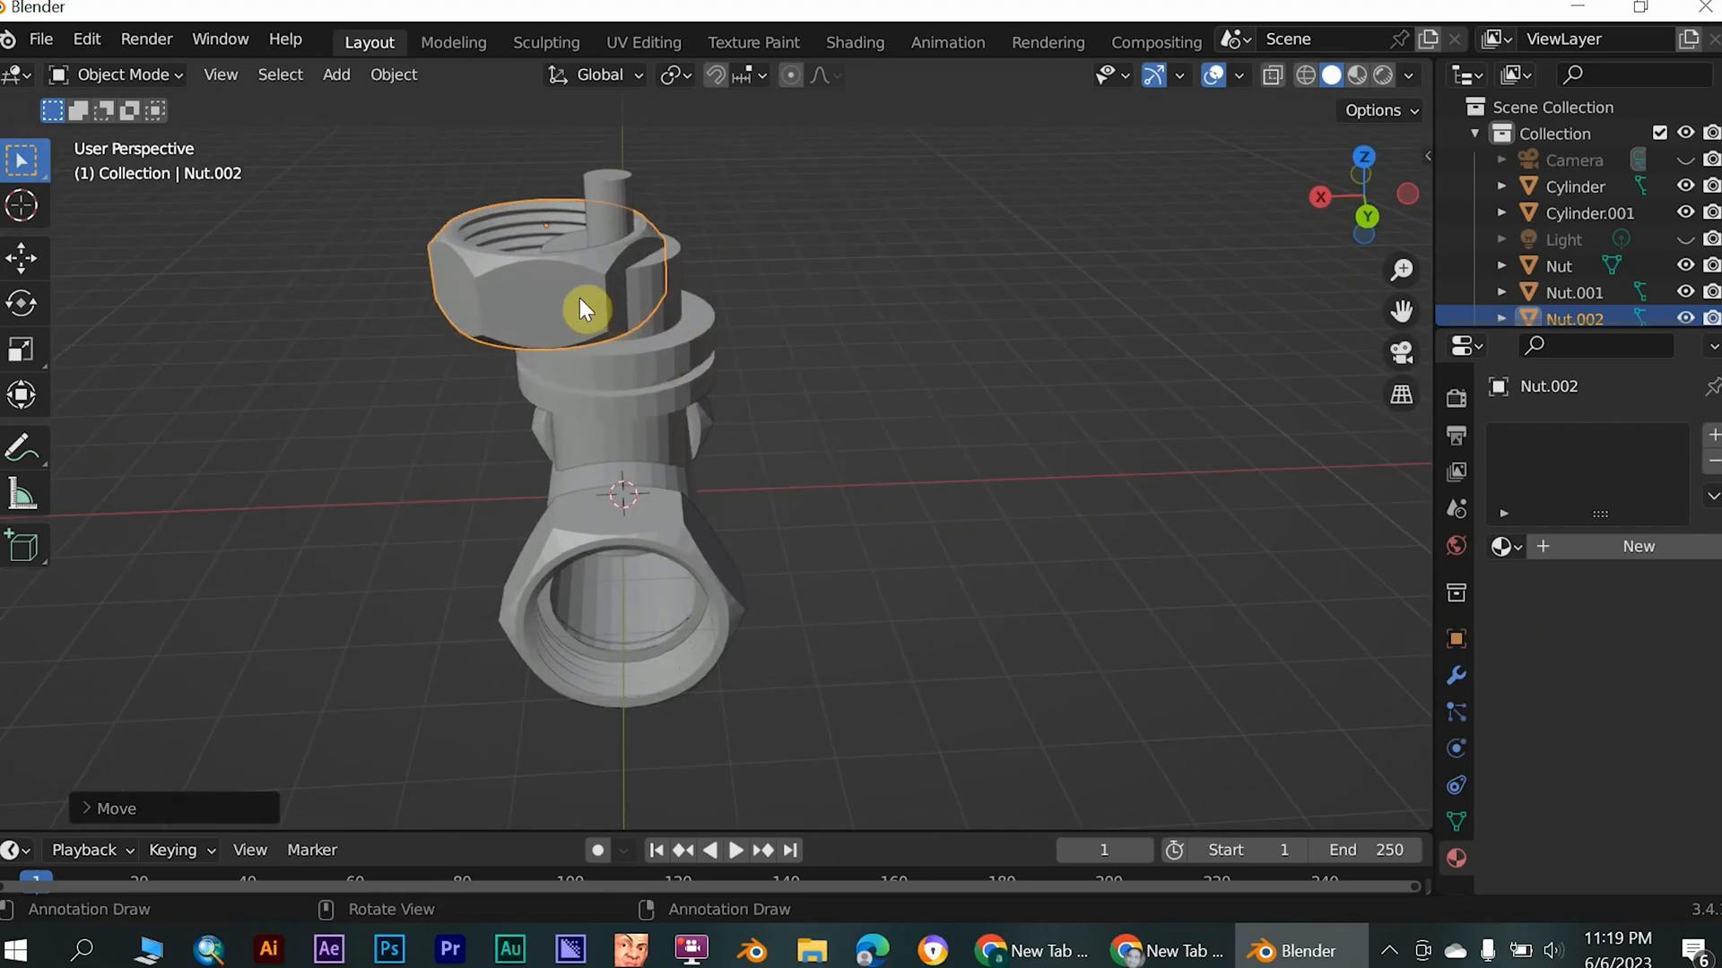
key(g)
key(z)
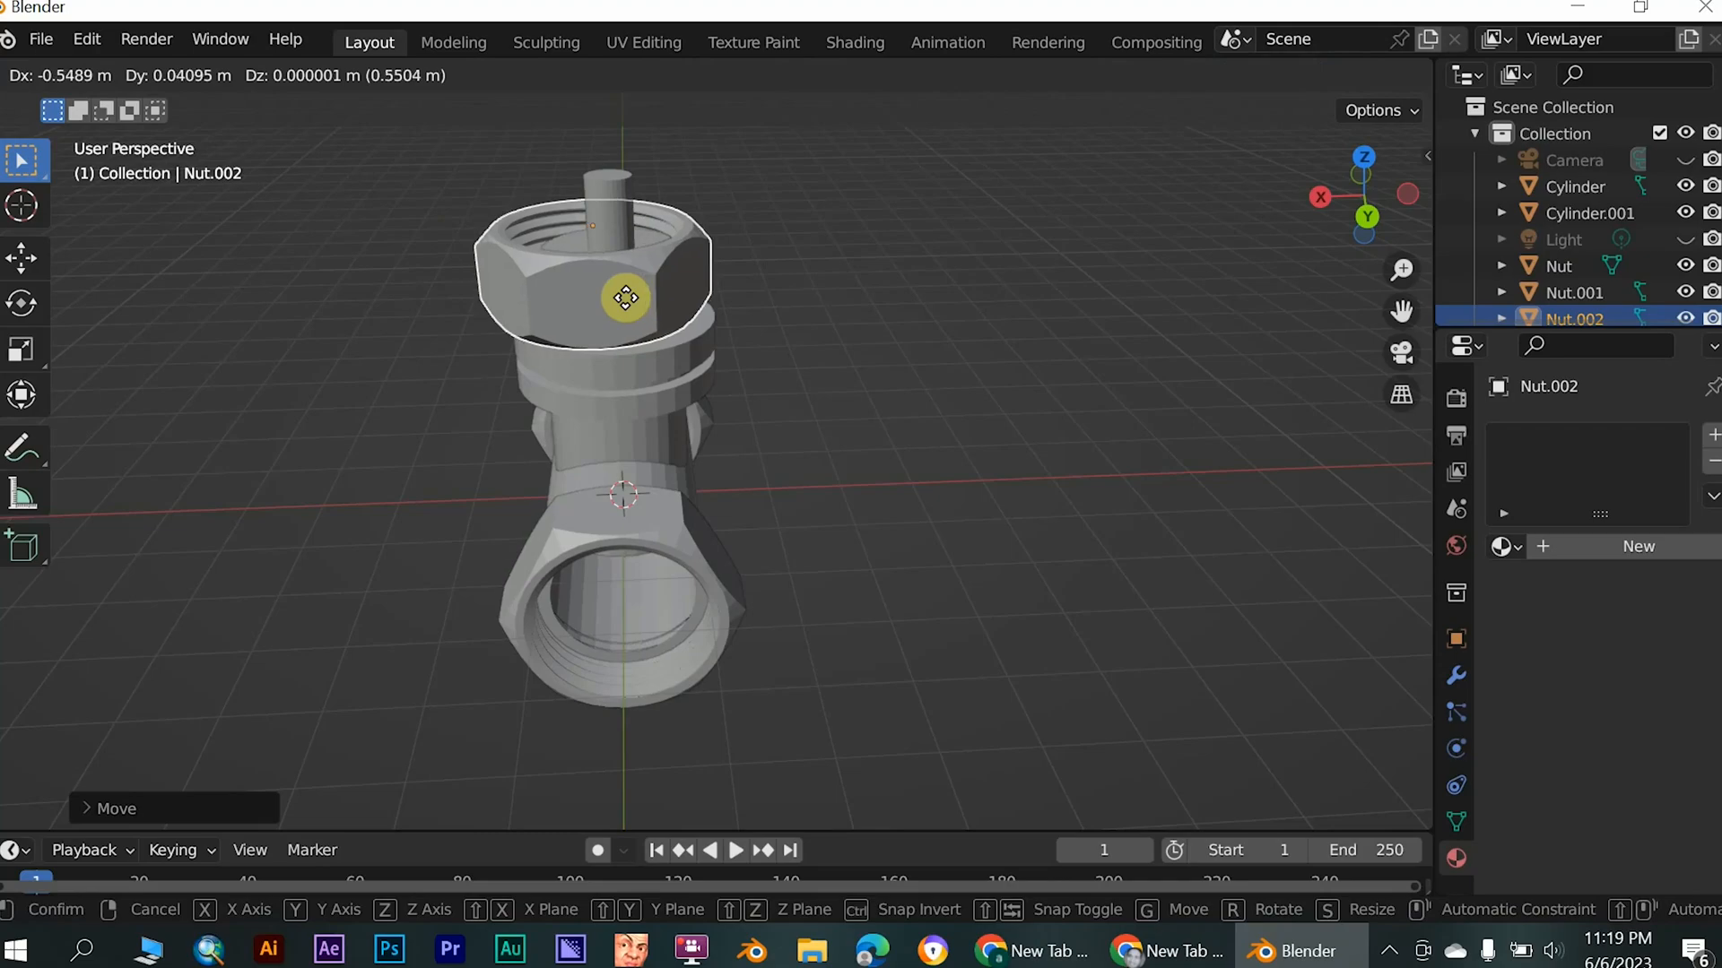
key(z)
key(z)
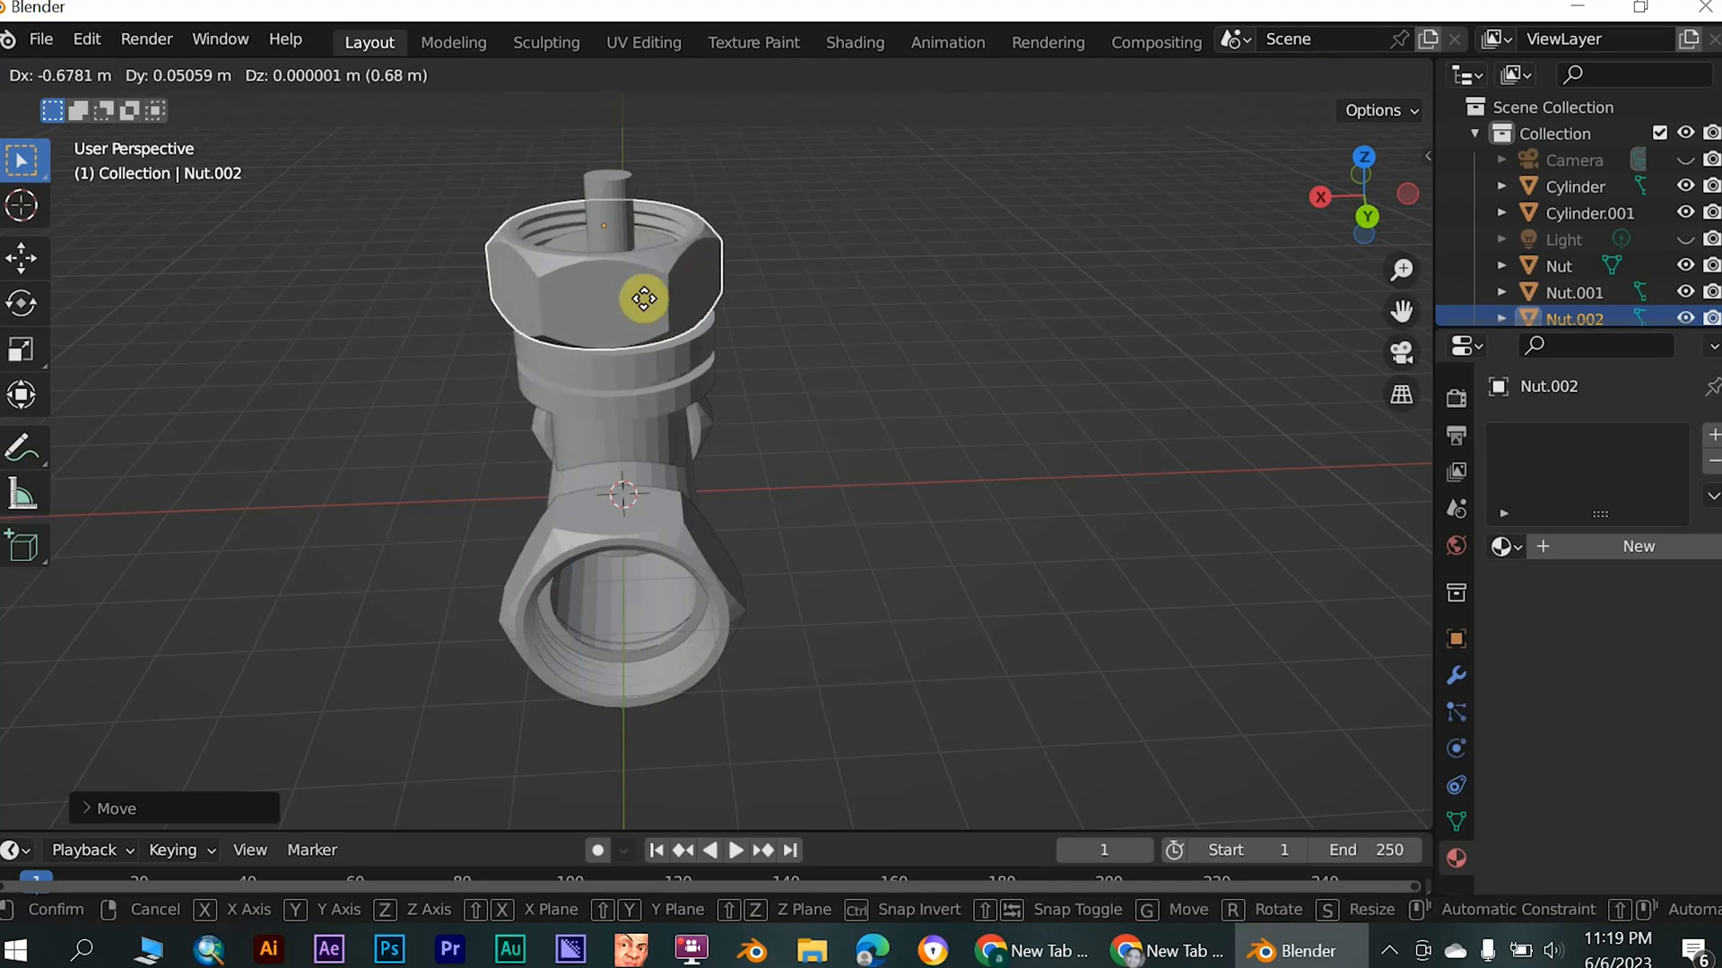
click(648, 297)
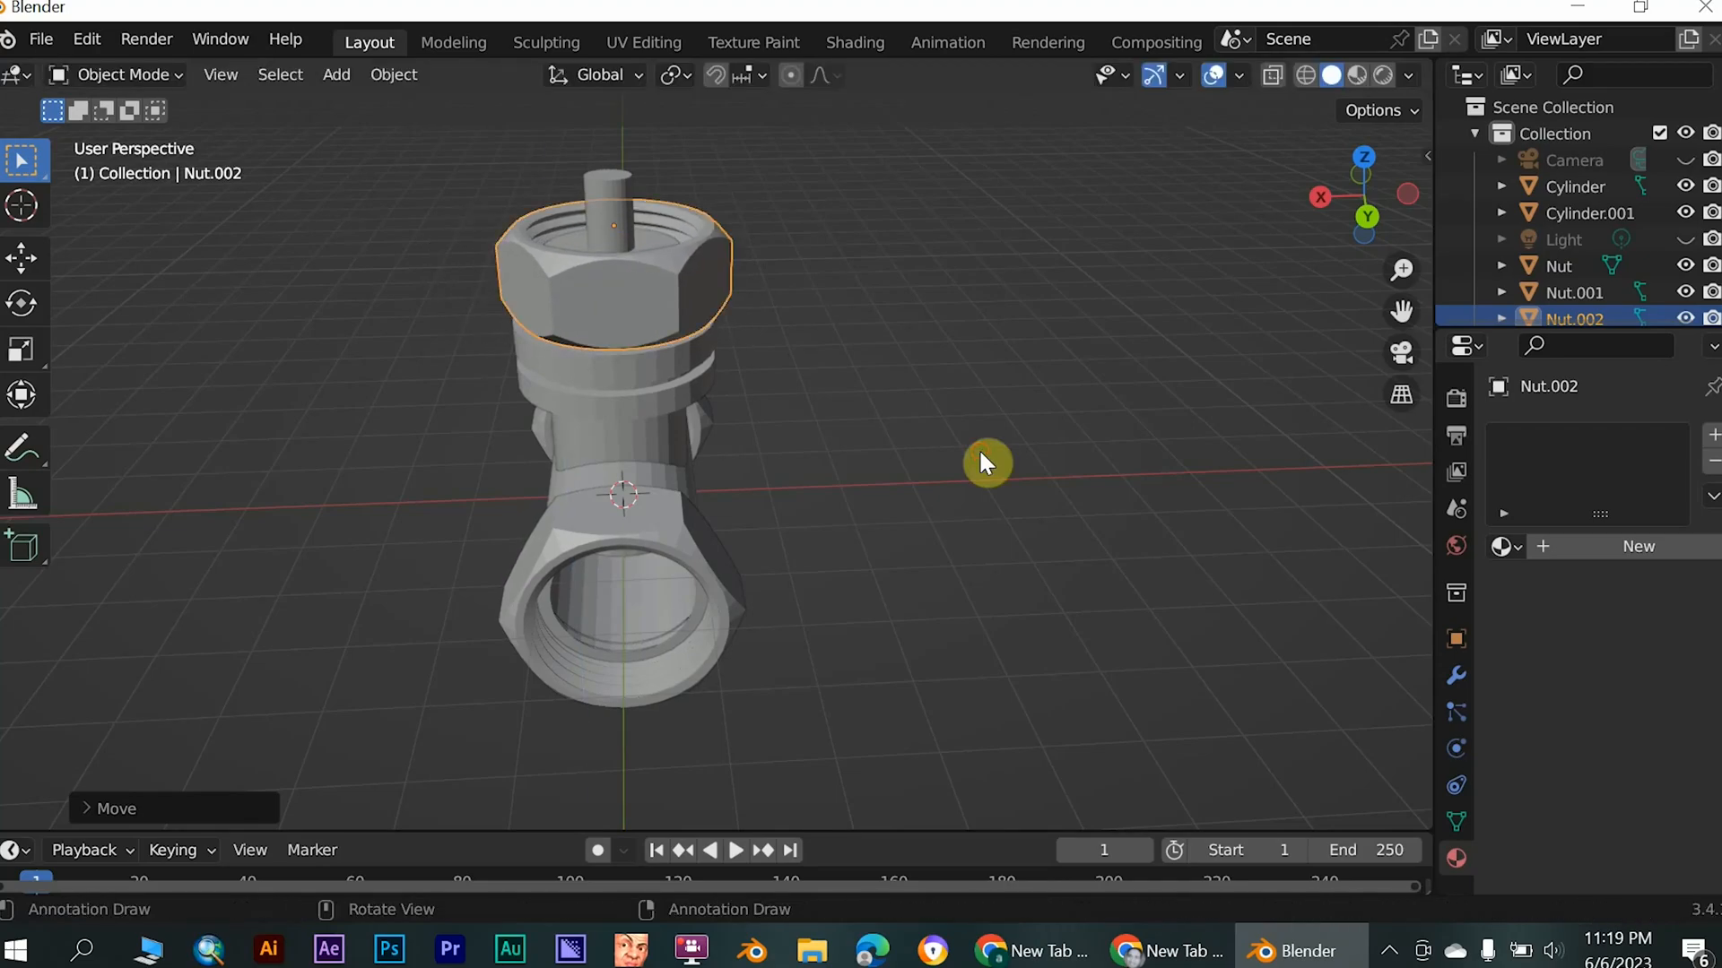
- Scale the nut around the stem down along the Z axis to make it thinner
middle_drag(642, 296, 649, 258)
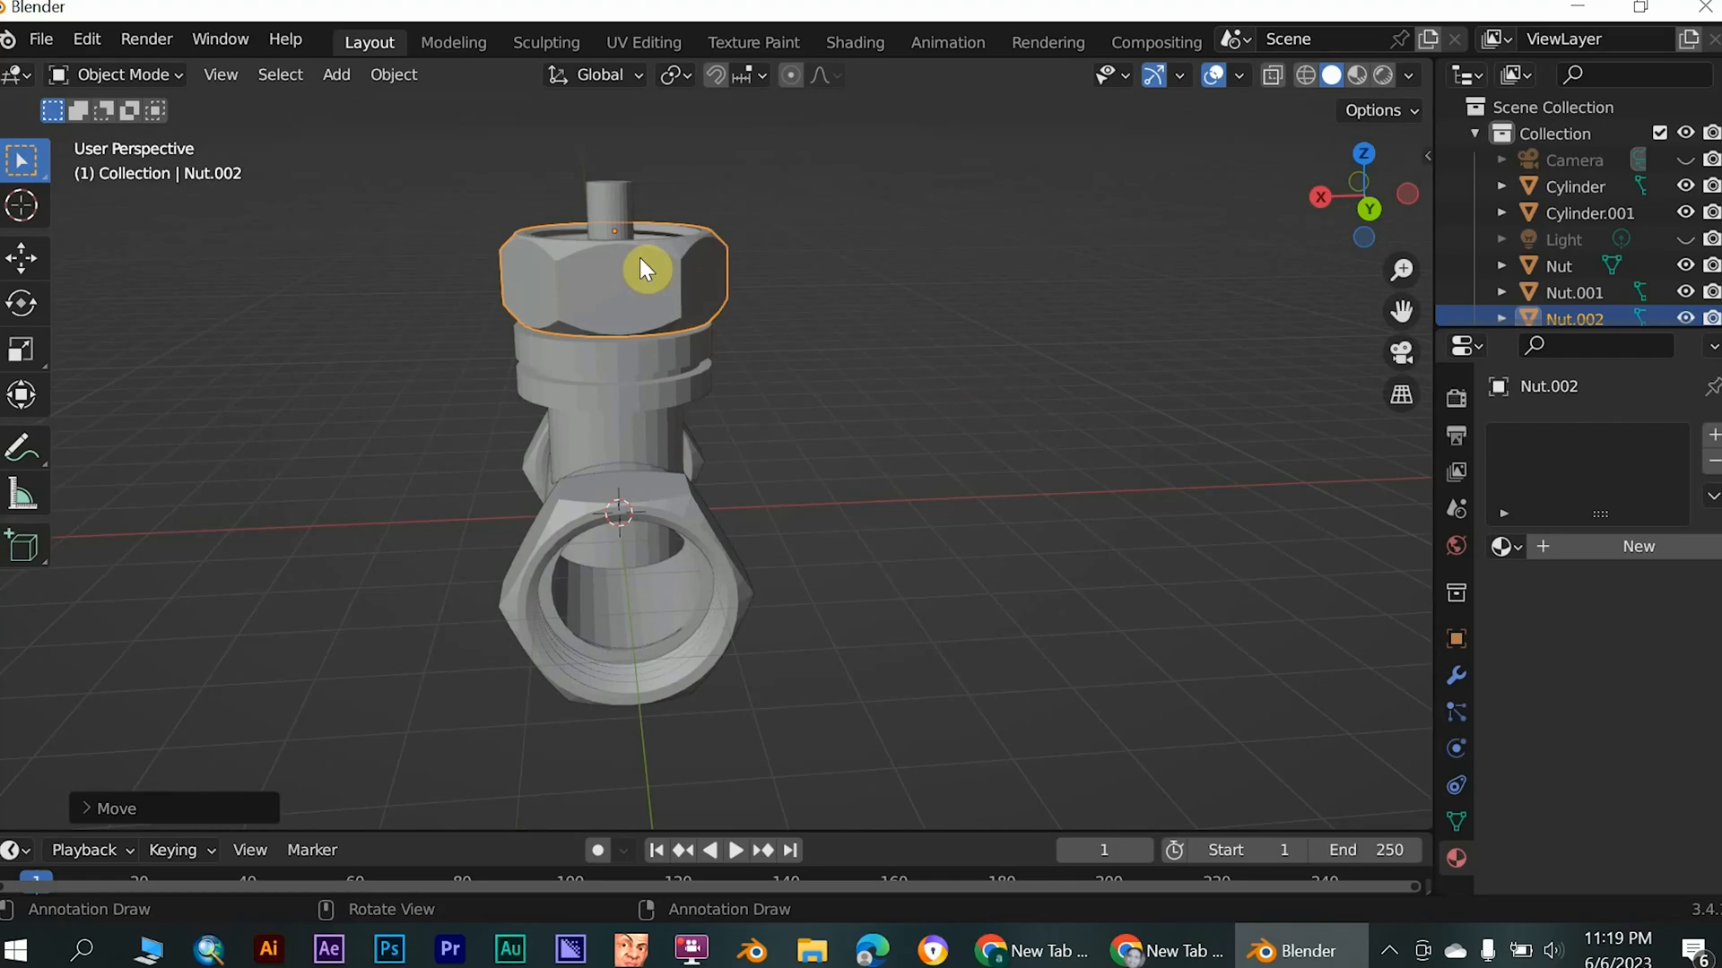
key(s)
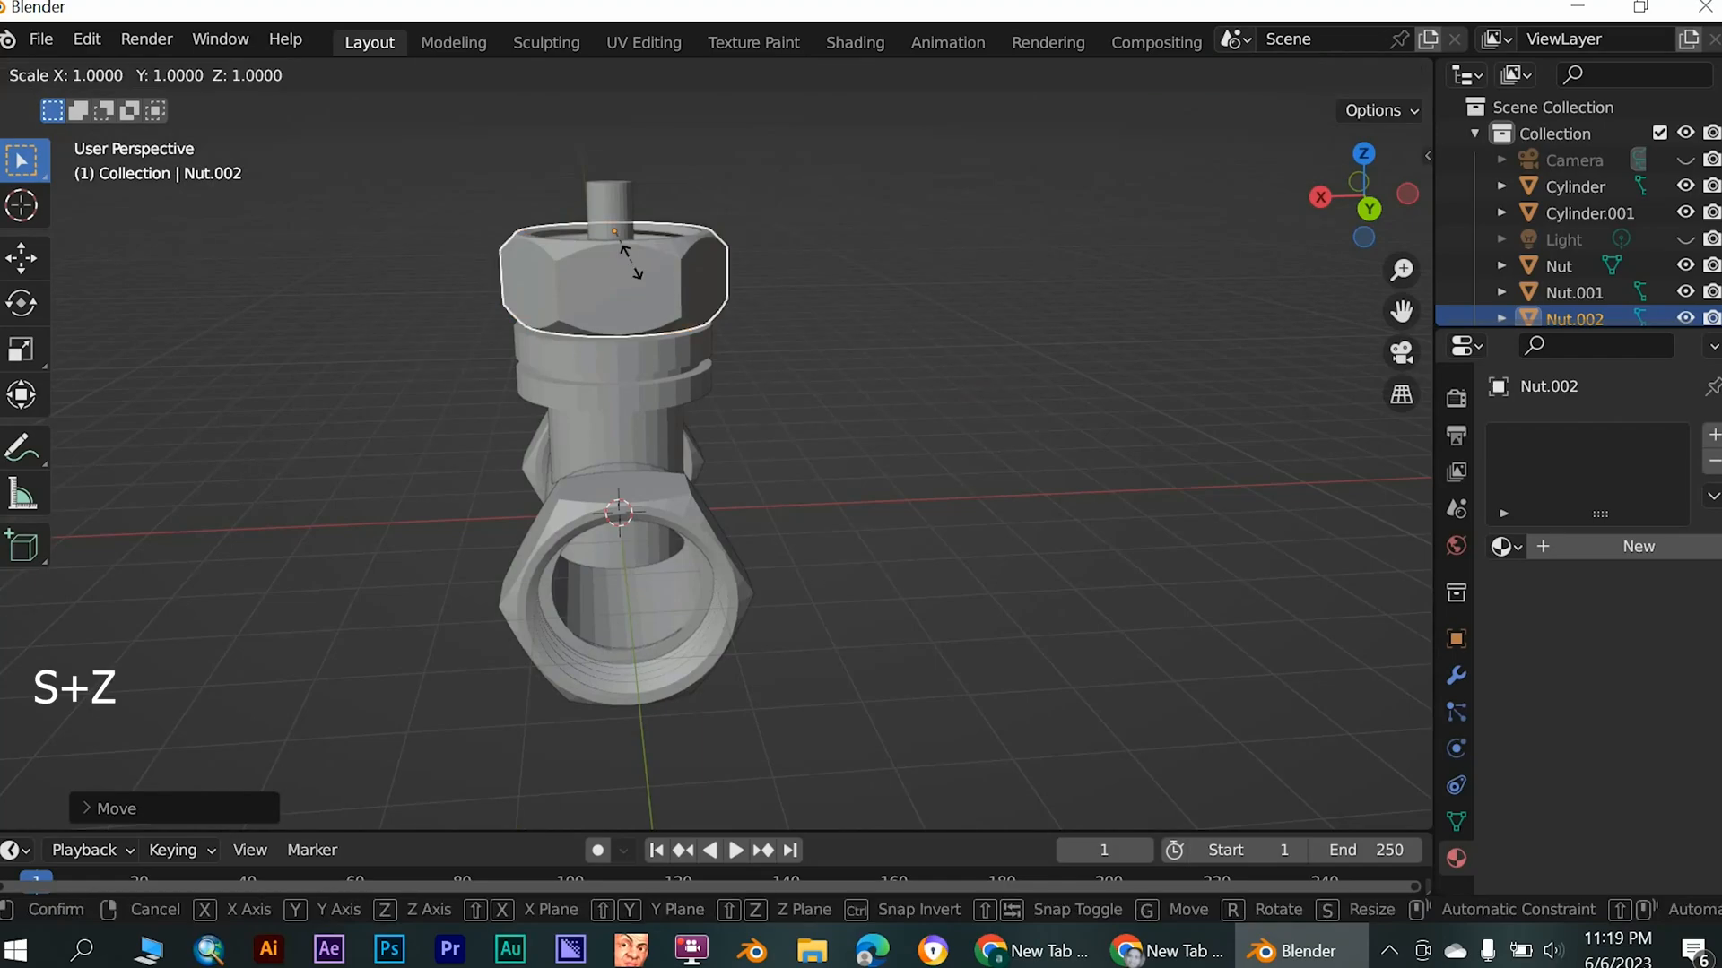
key(z)
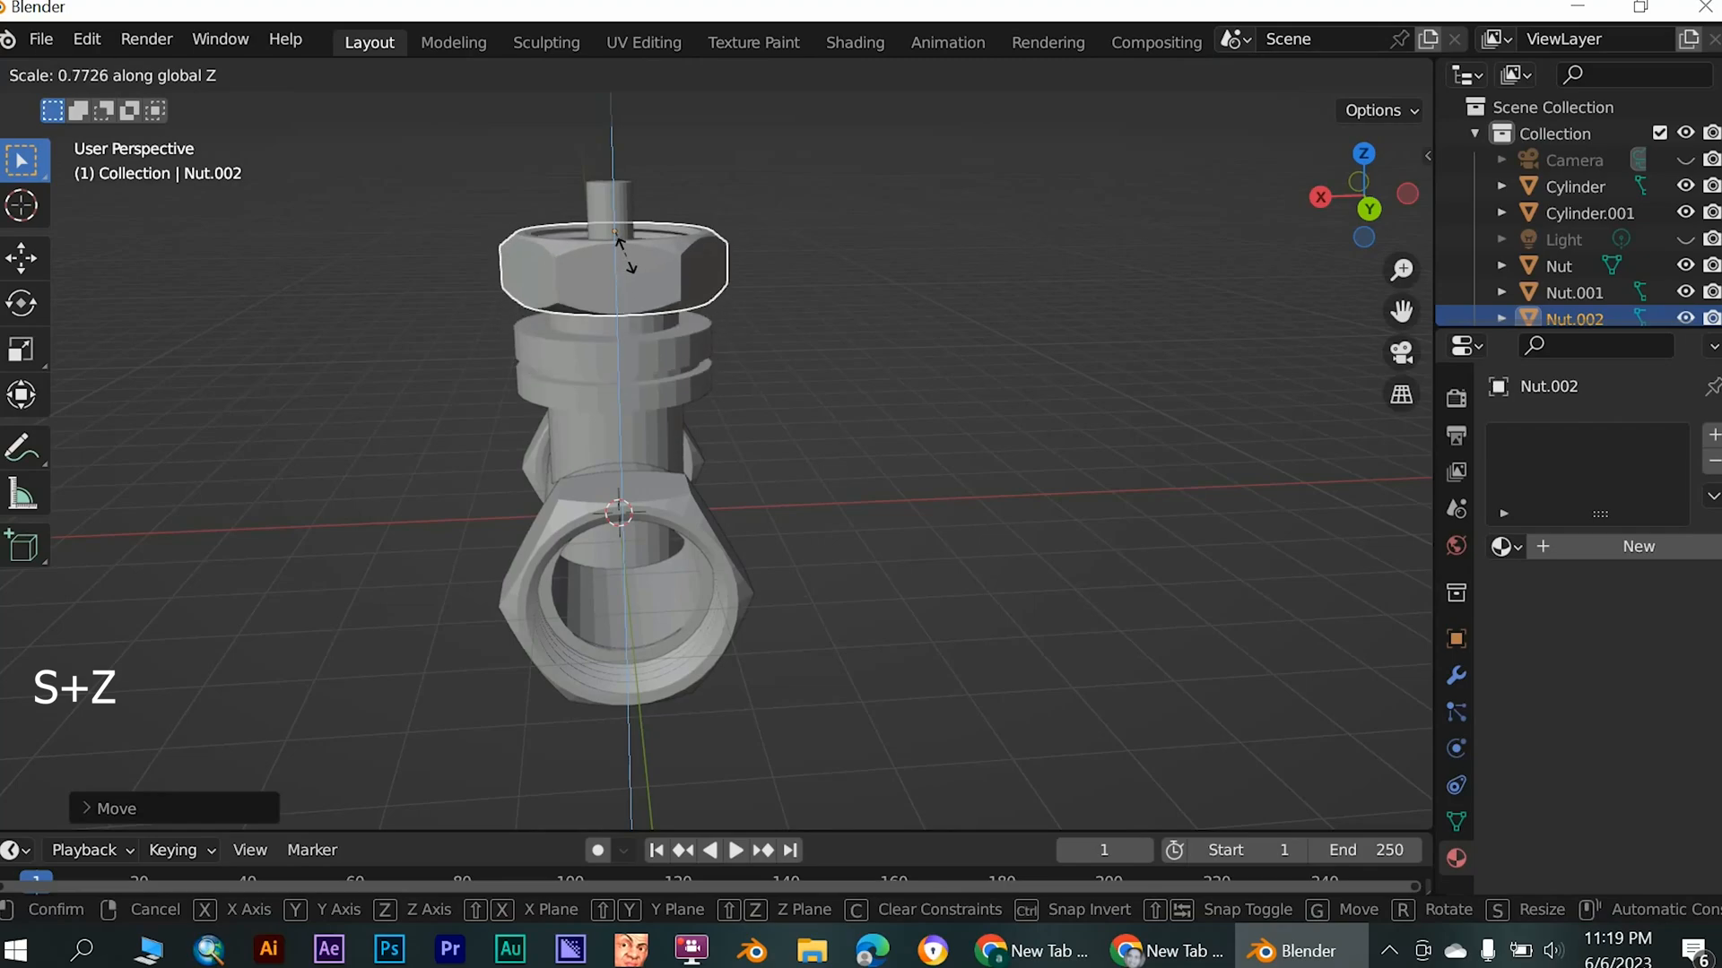
click(619, 246)
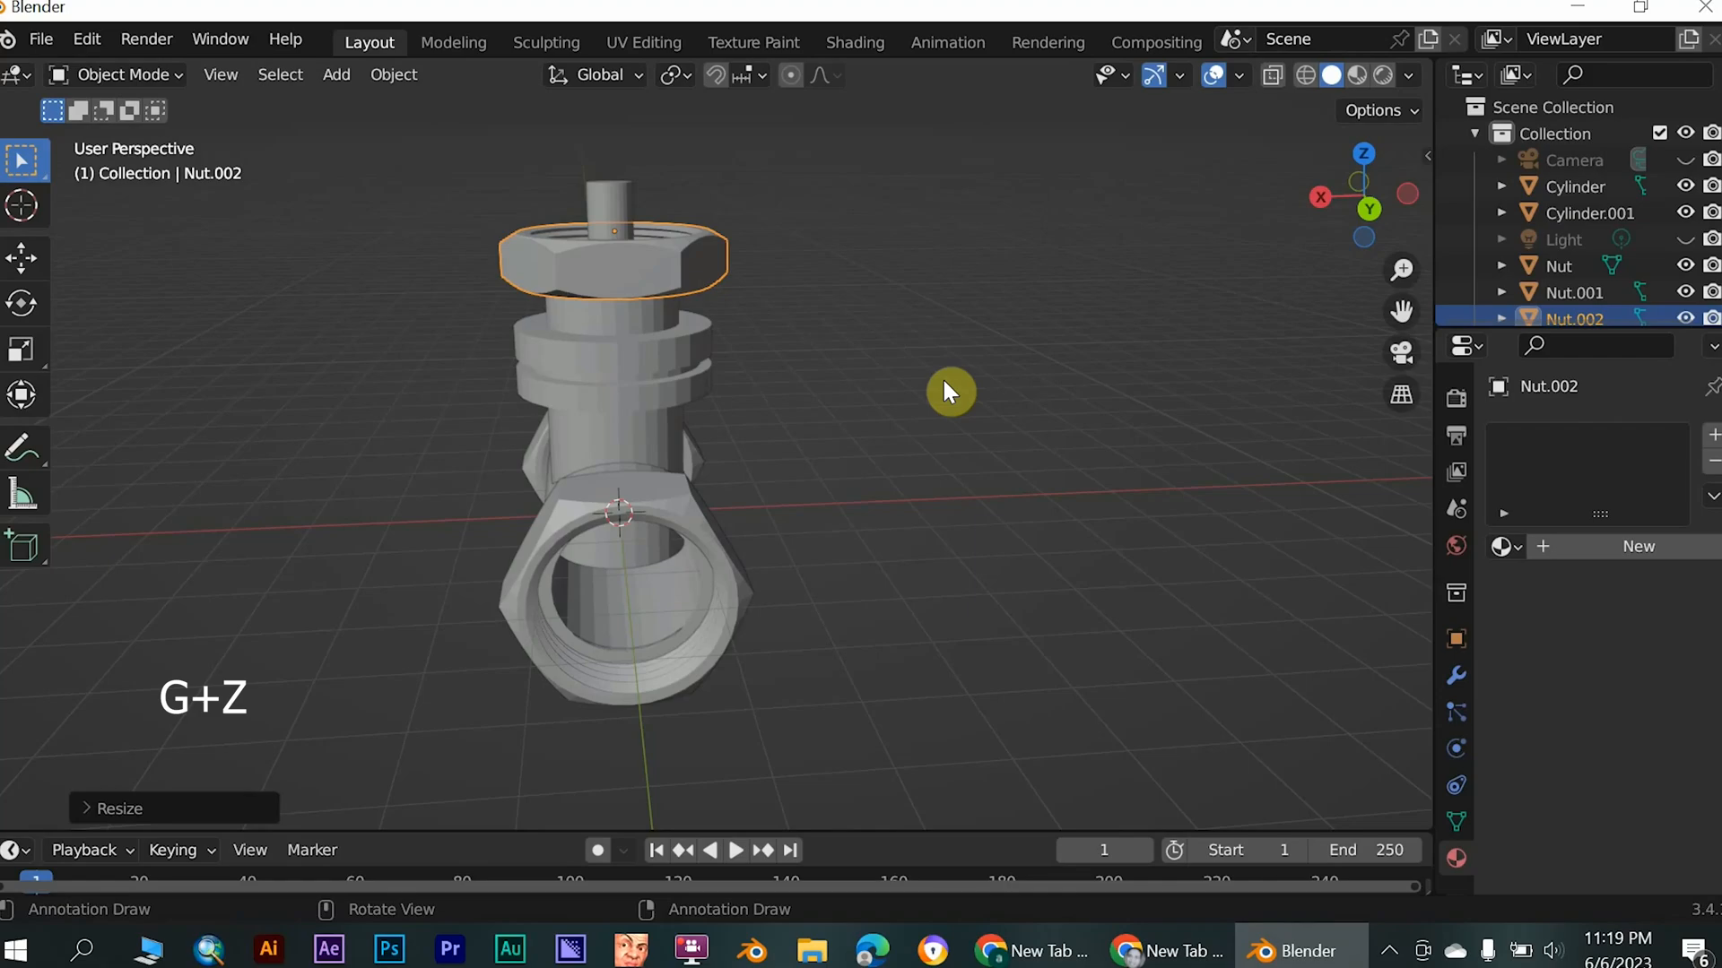
- Lower the thinned nut about 0.5 m along the Z axis so it sits just above the body's flanges
key(g)
key(z)
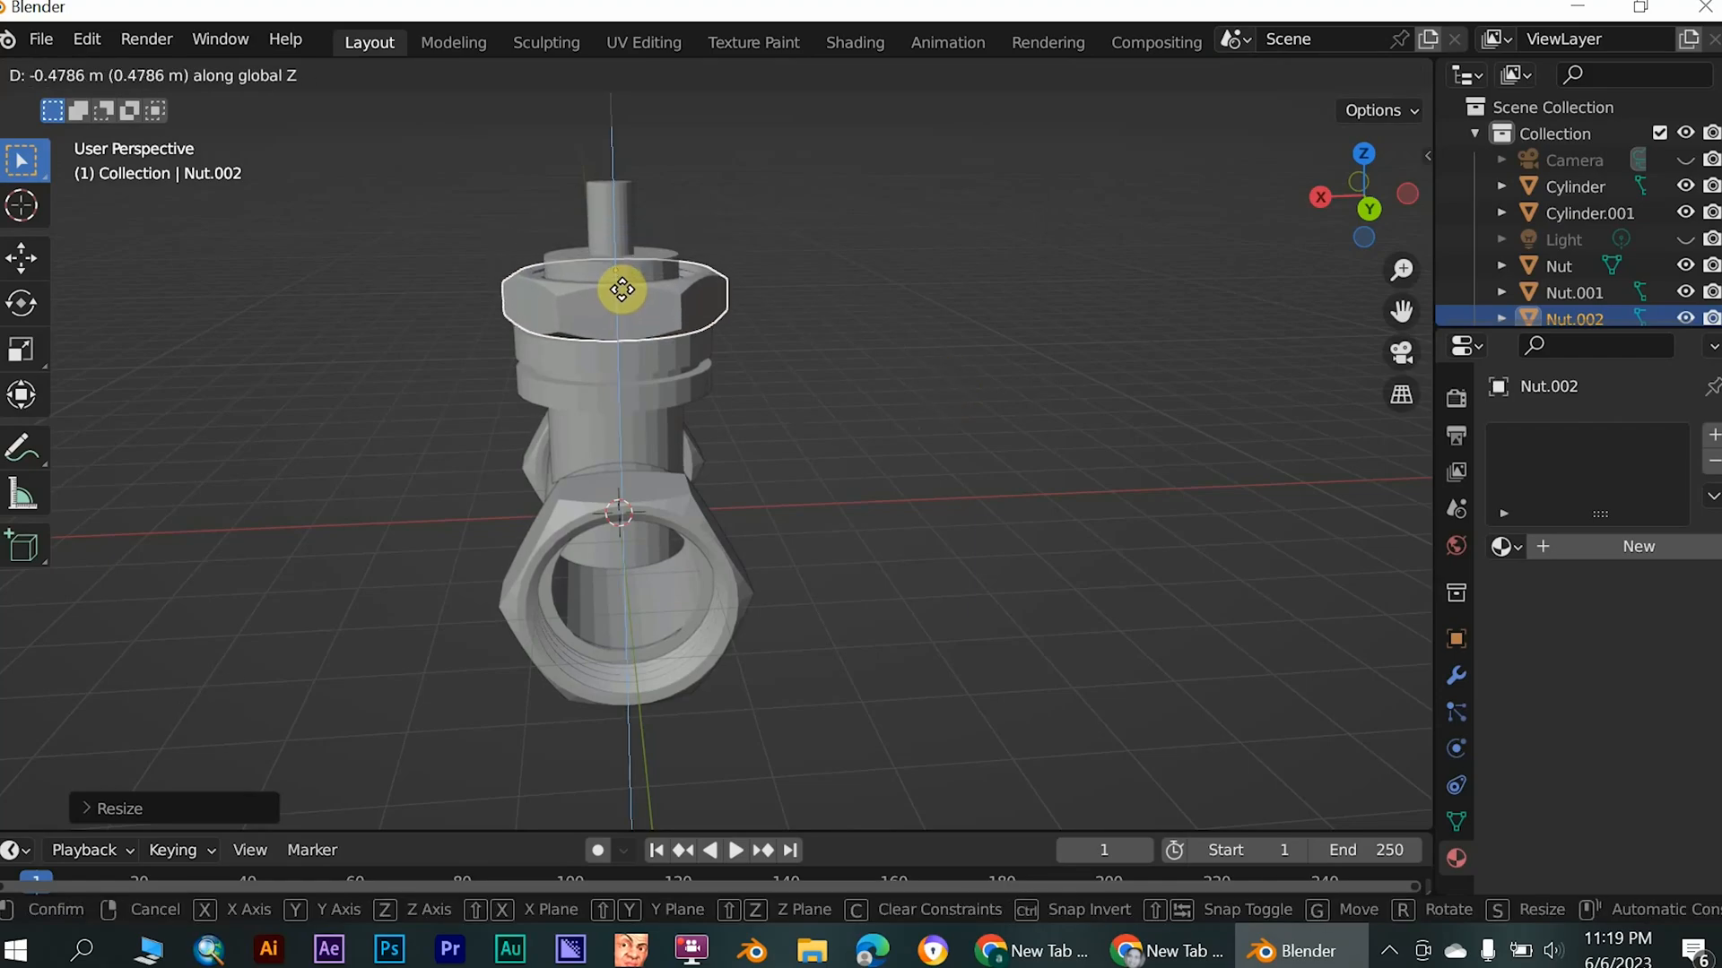
click(939, 436)
middle_drag(940, 436, 884, 304)
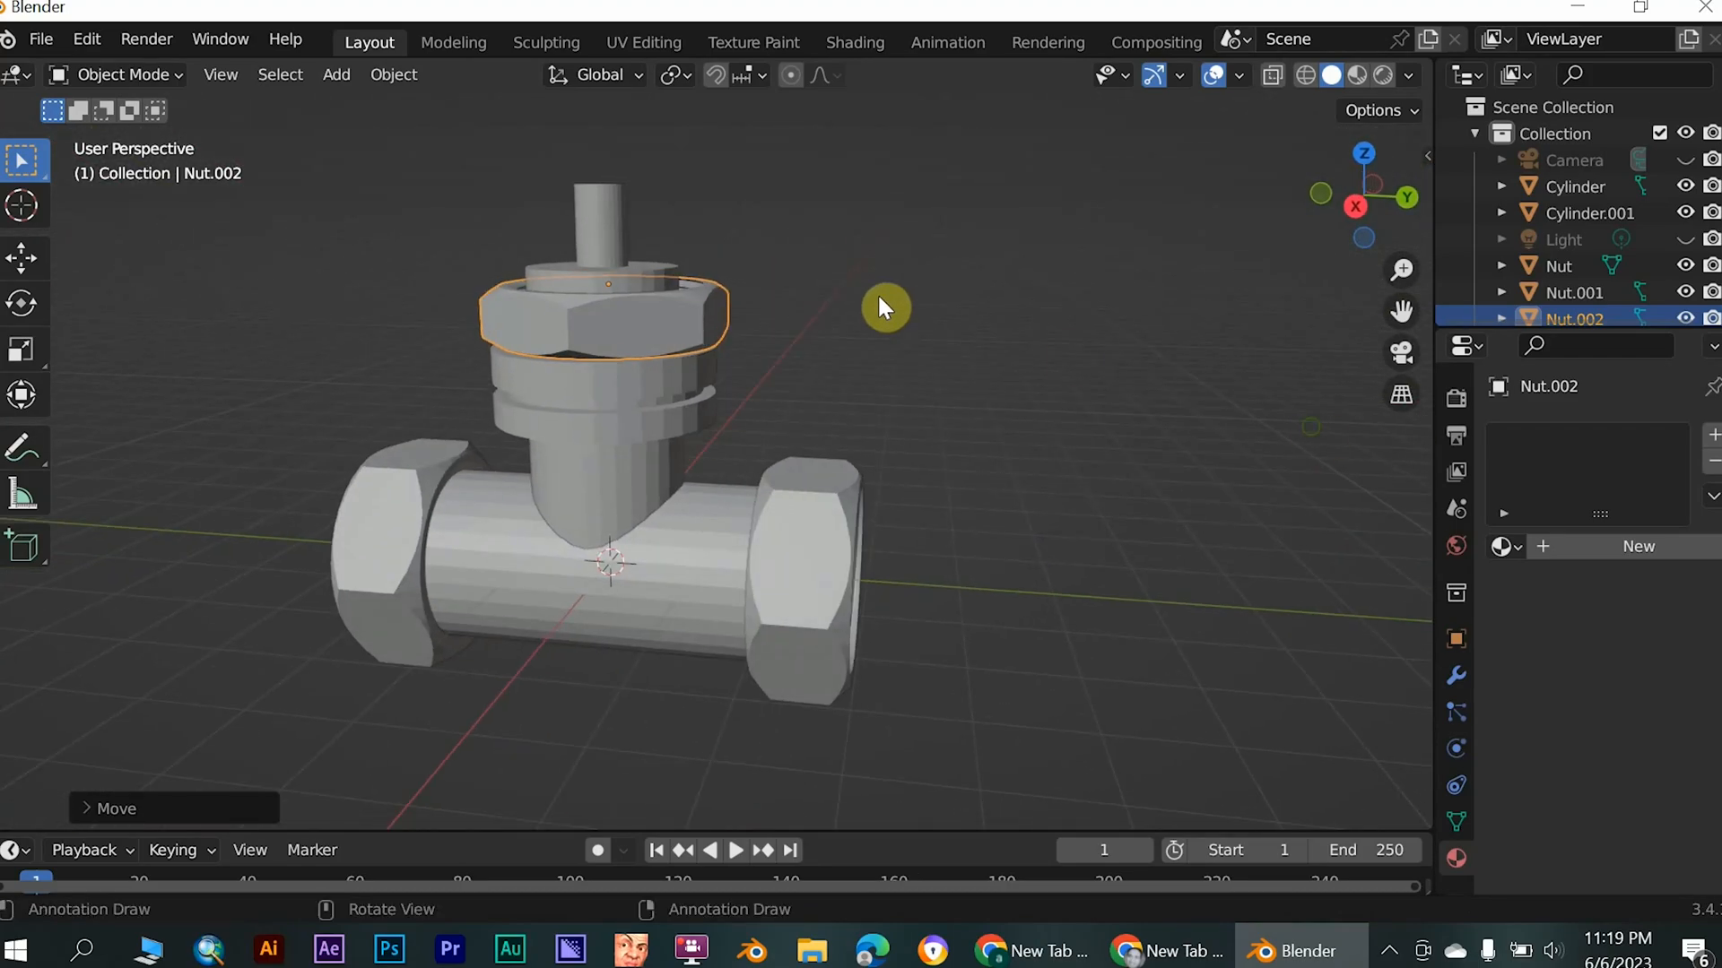
click(1185, 351)
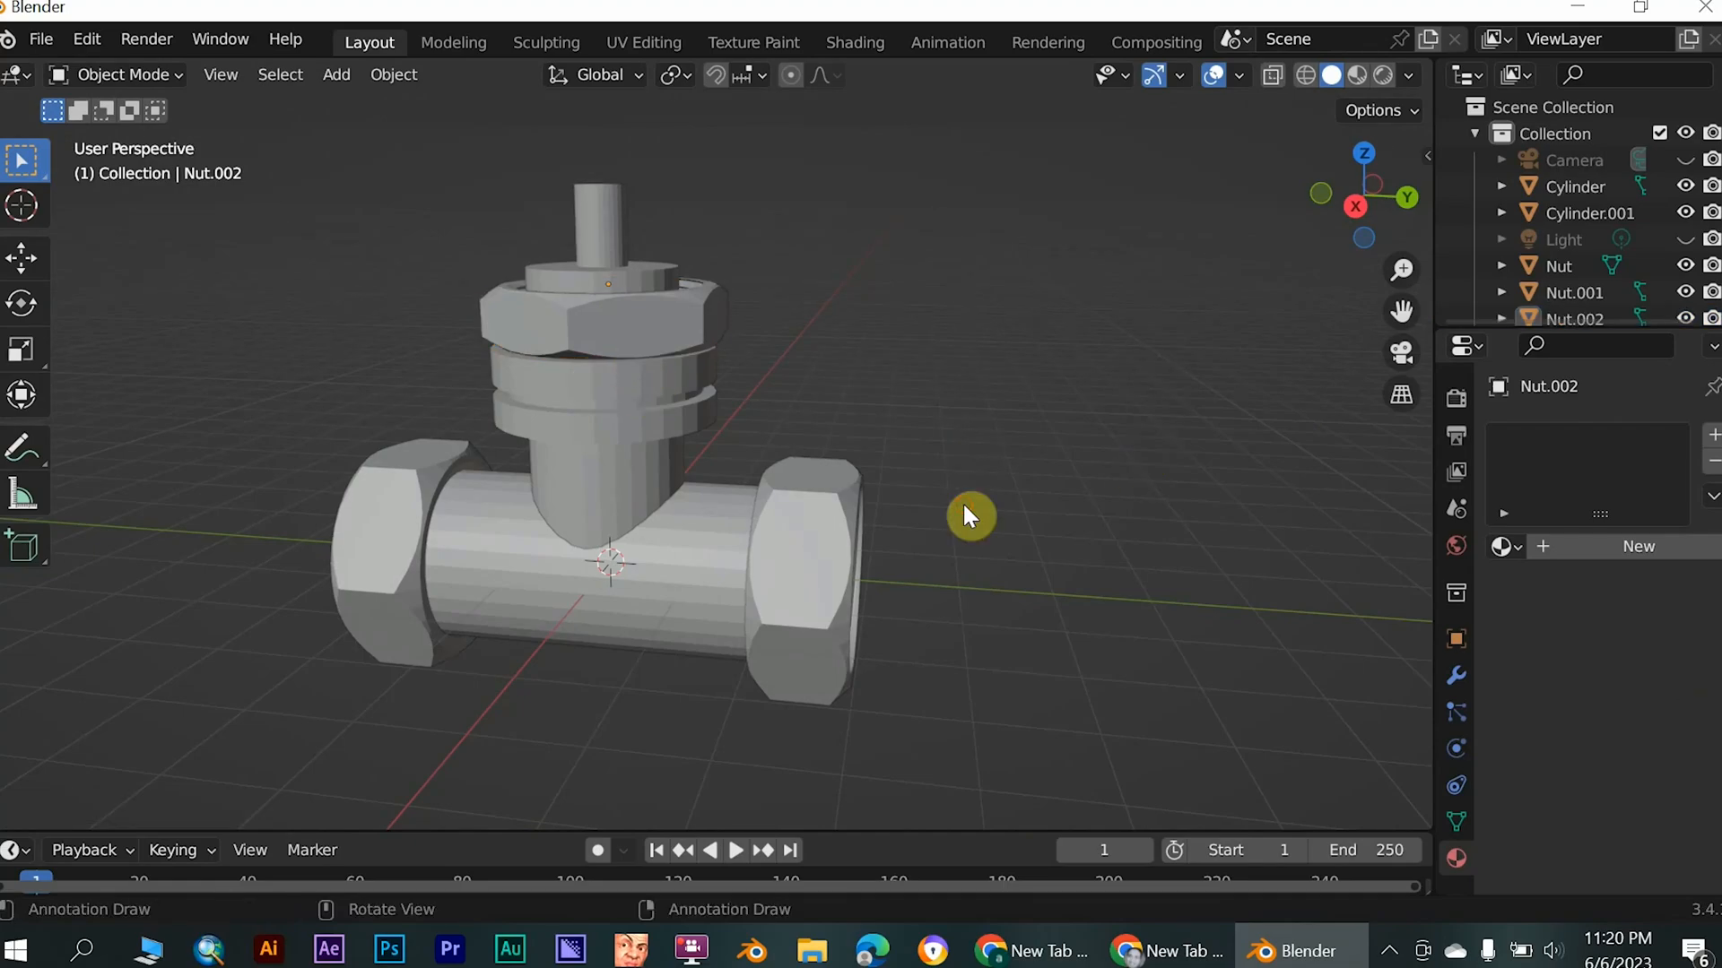
- Duplicate the thin nut and raise the copy about 0.9 m along the Z axis
click(638, 343)
key(shift+d)
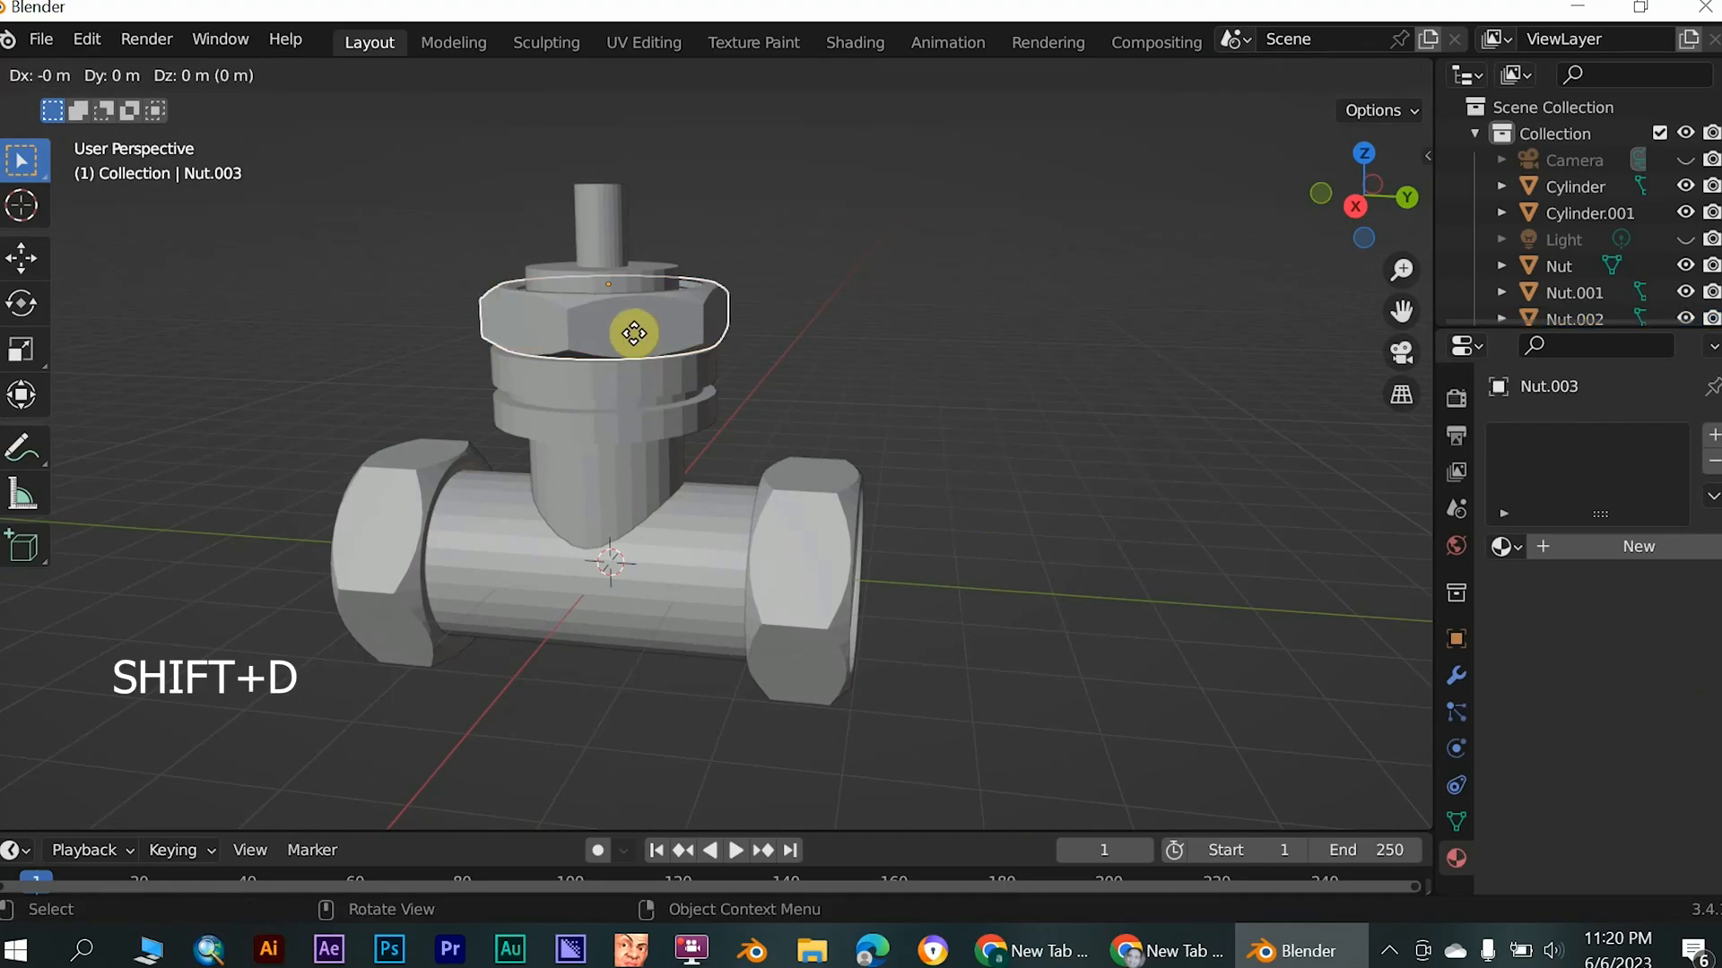
key(z)
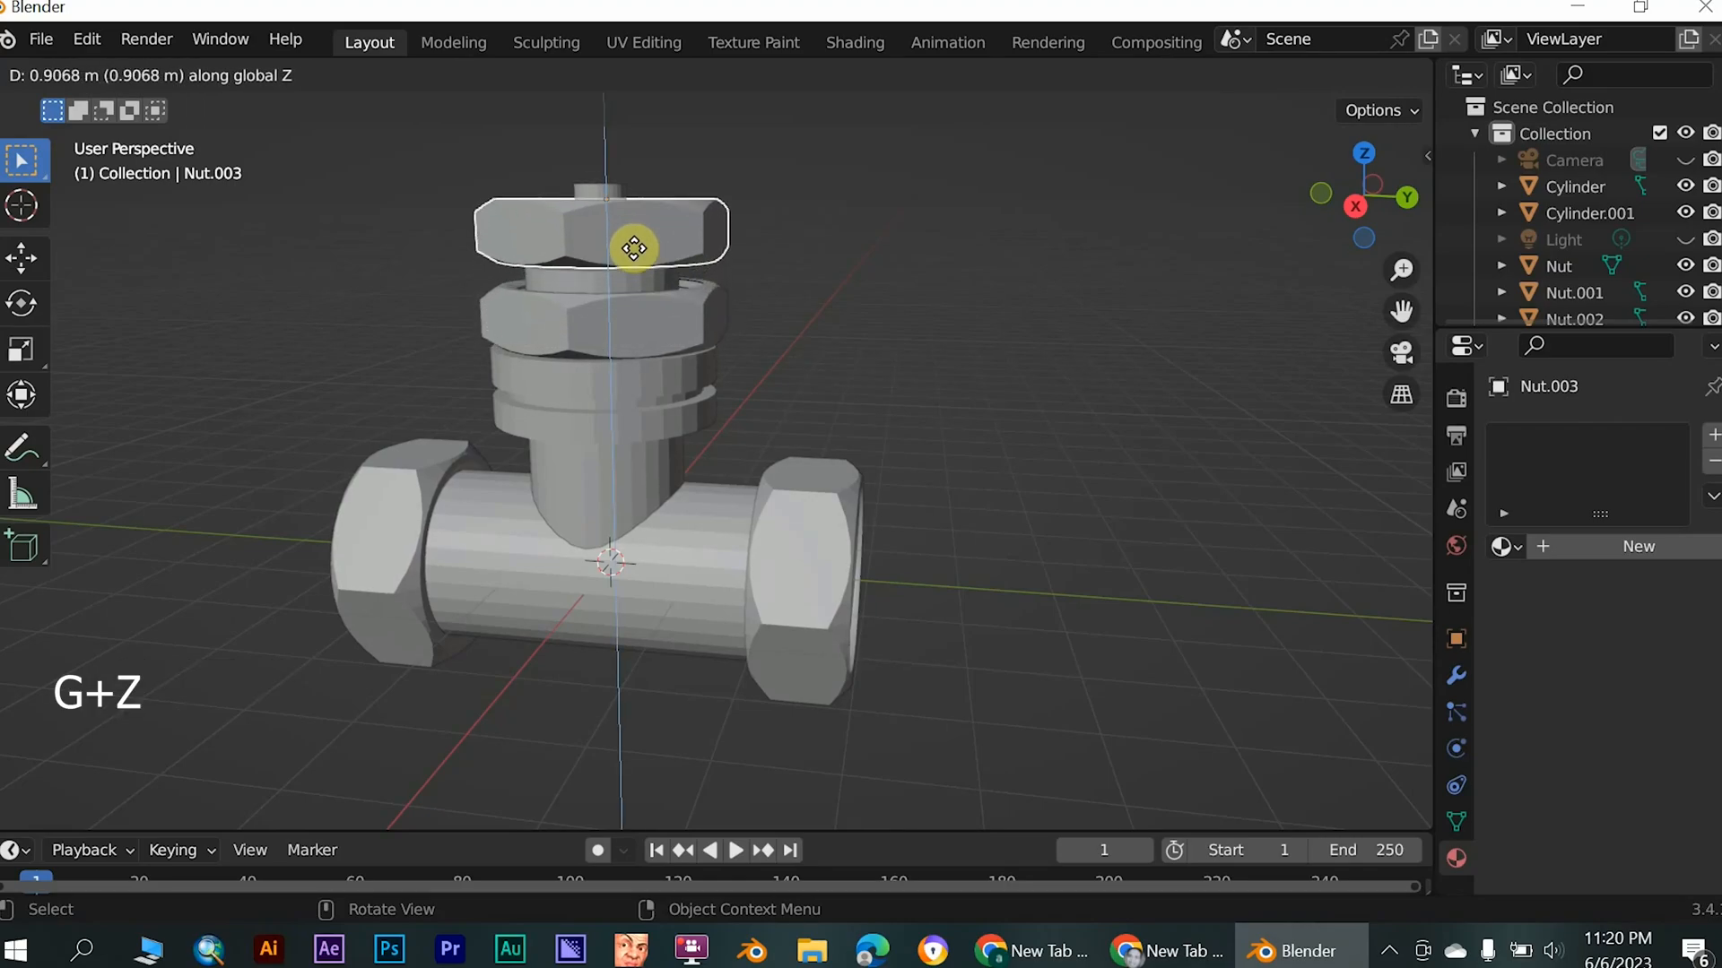
click(961, 373)
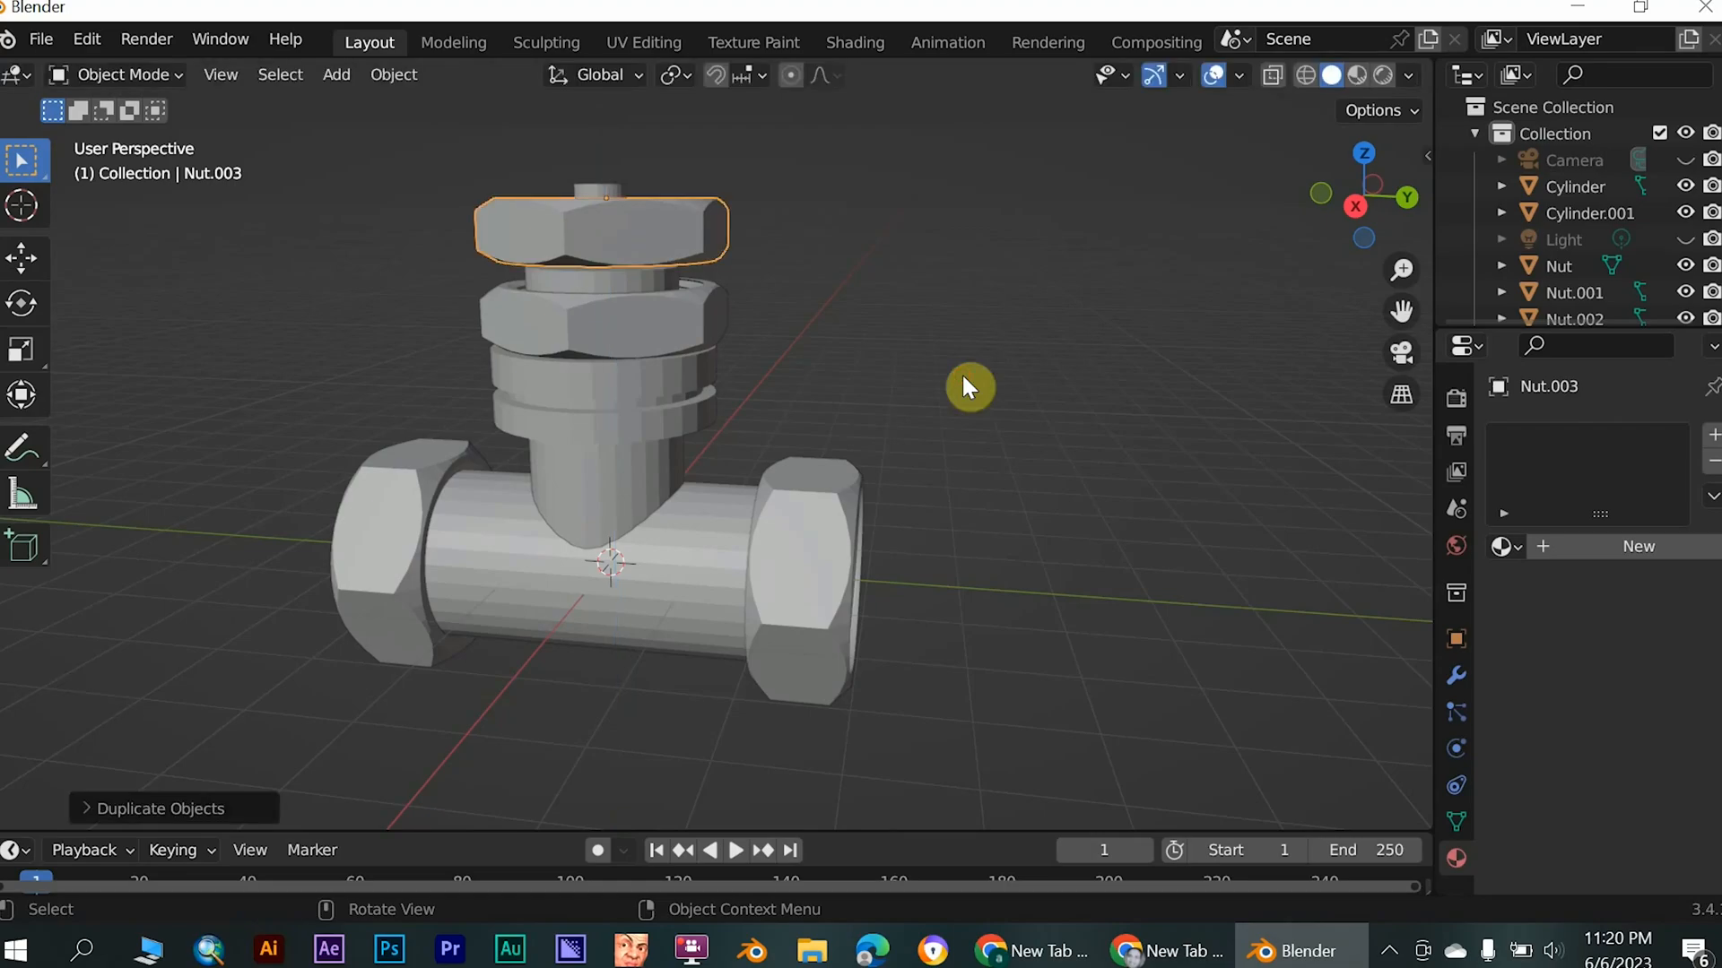
- Scale the top nut by about 1.45 along Z and rotate it slightly about Z so its corners are offset from the nut below
key(s)
key(z)
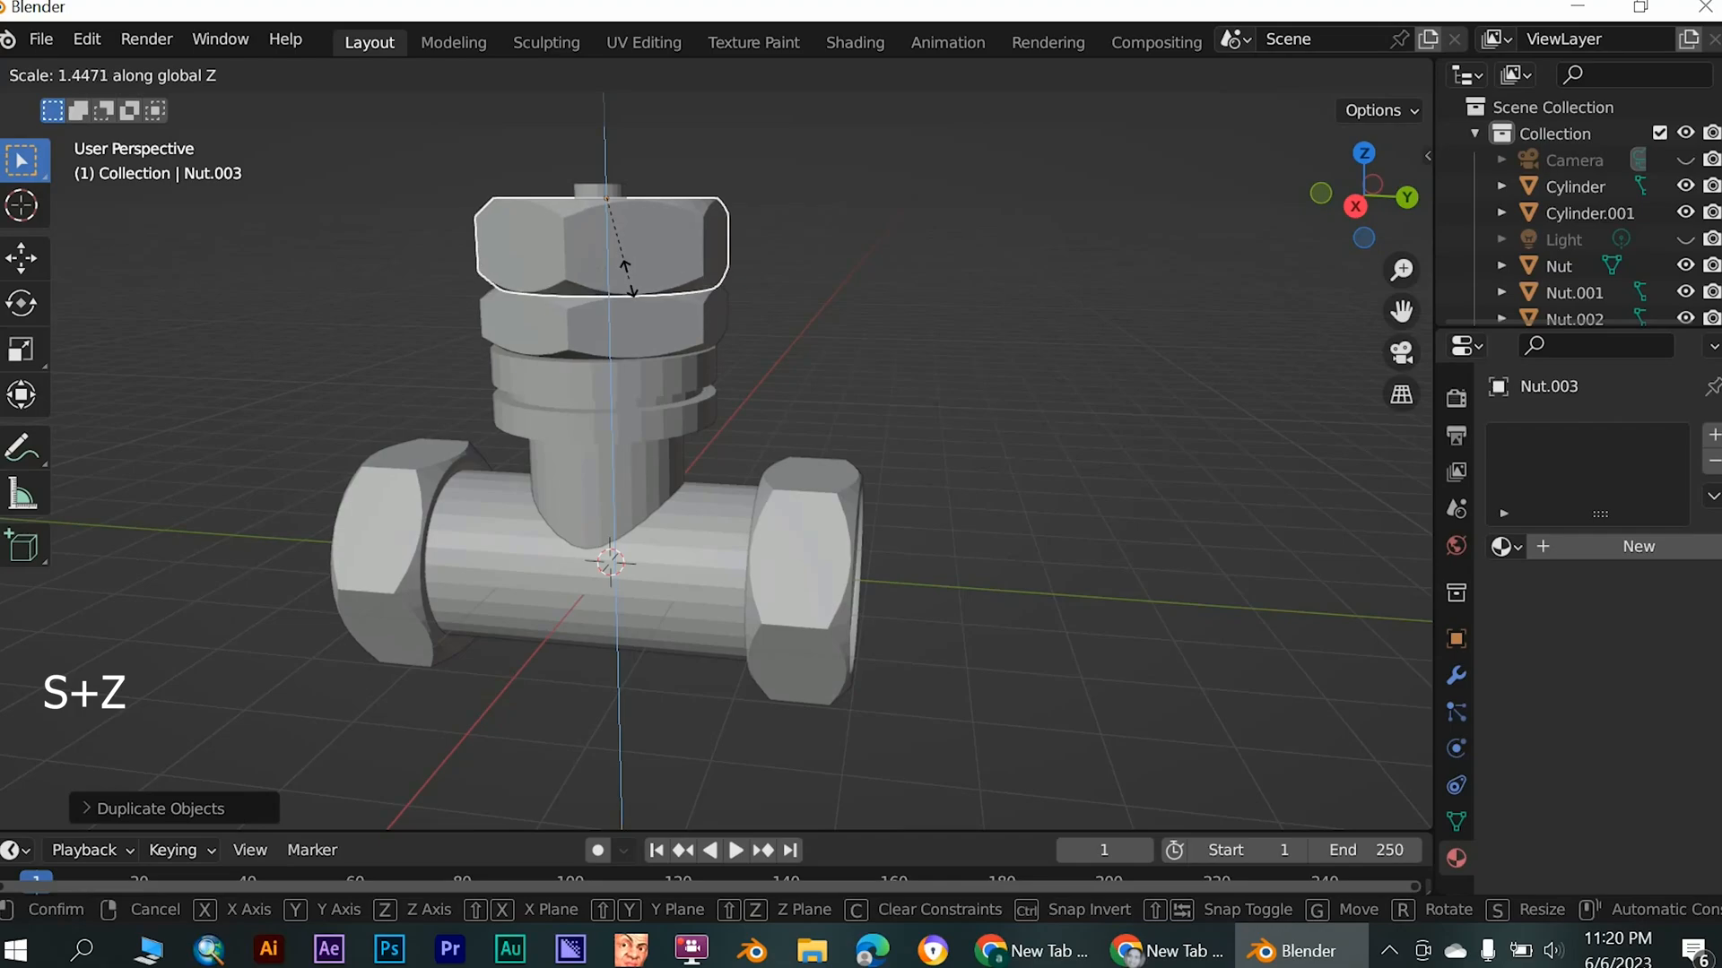
click(958, 437)
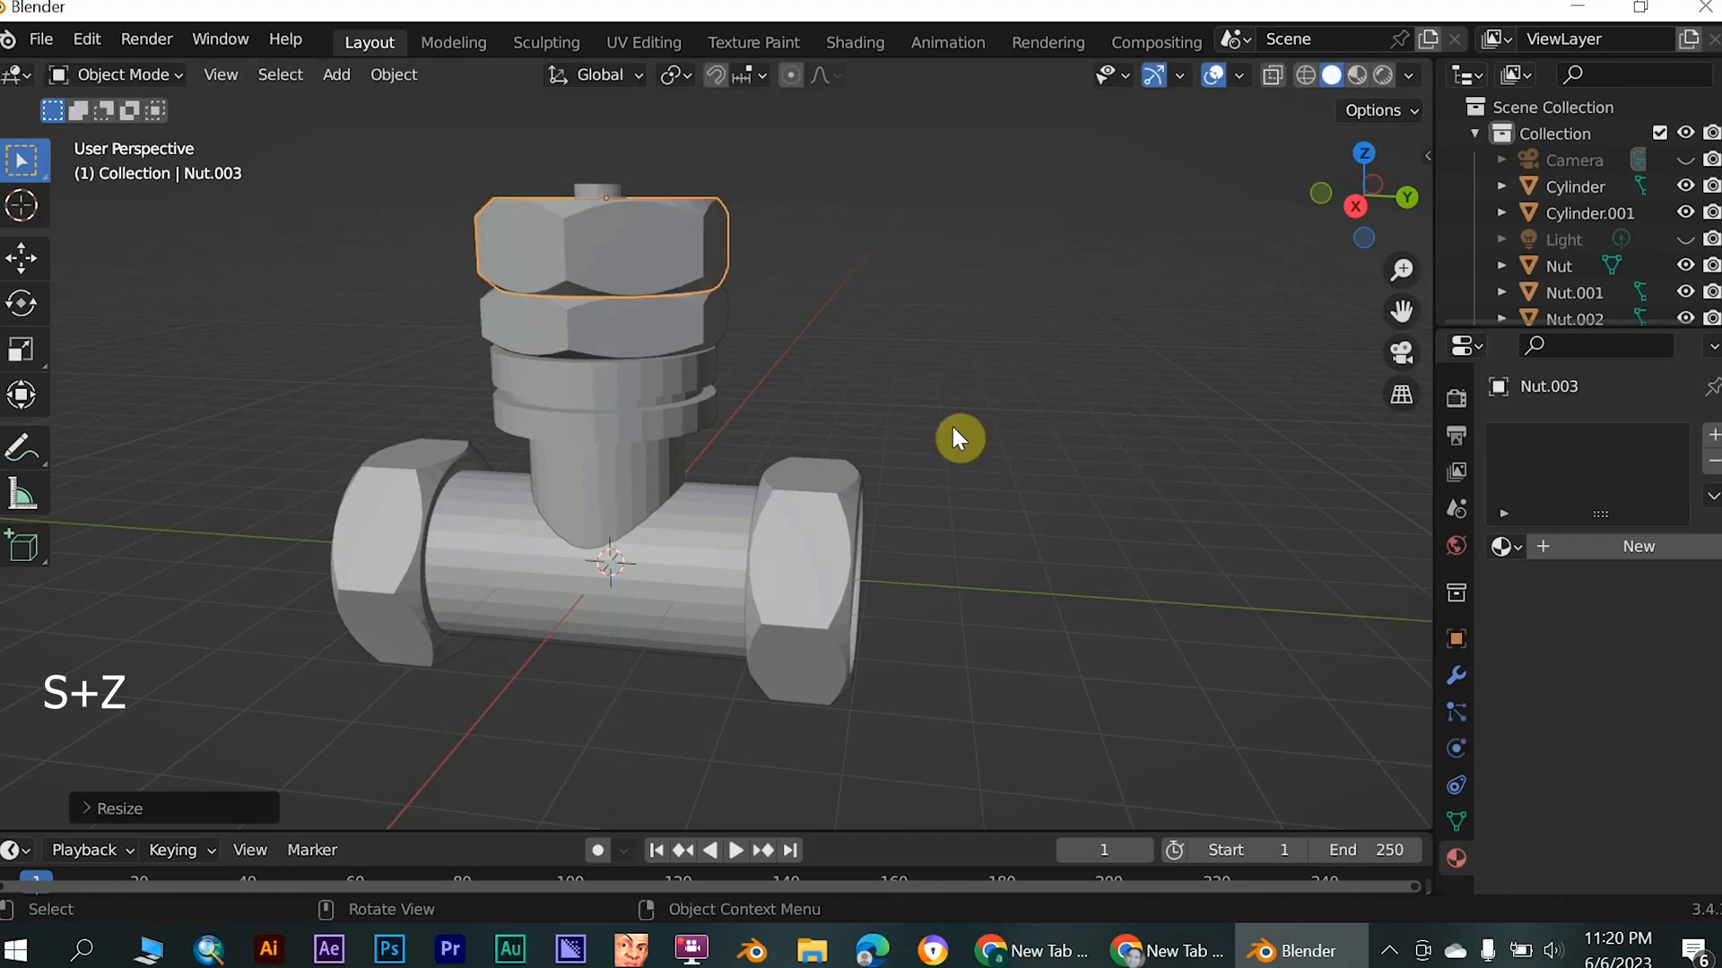
key(r)
key(z)
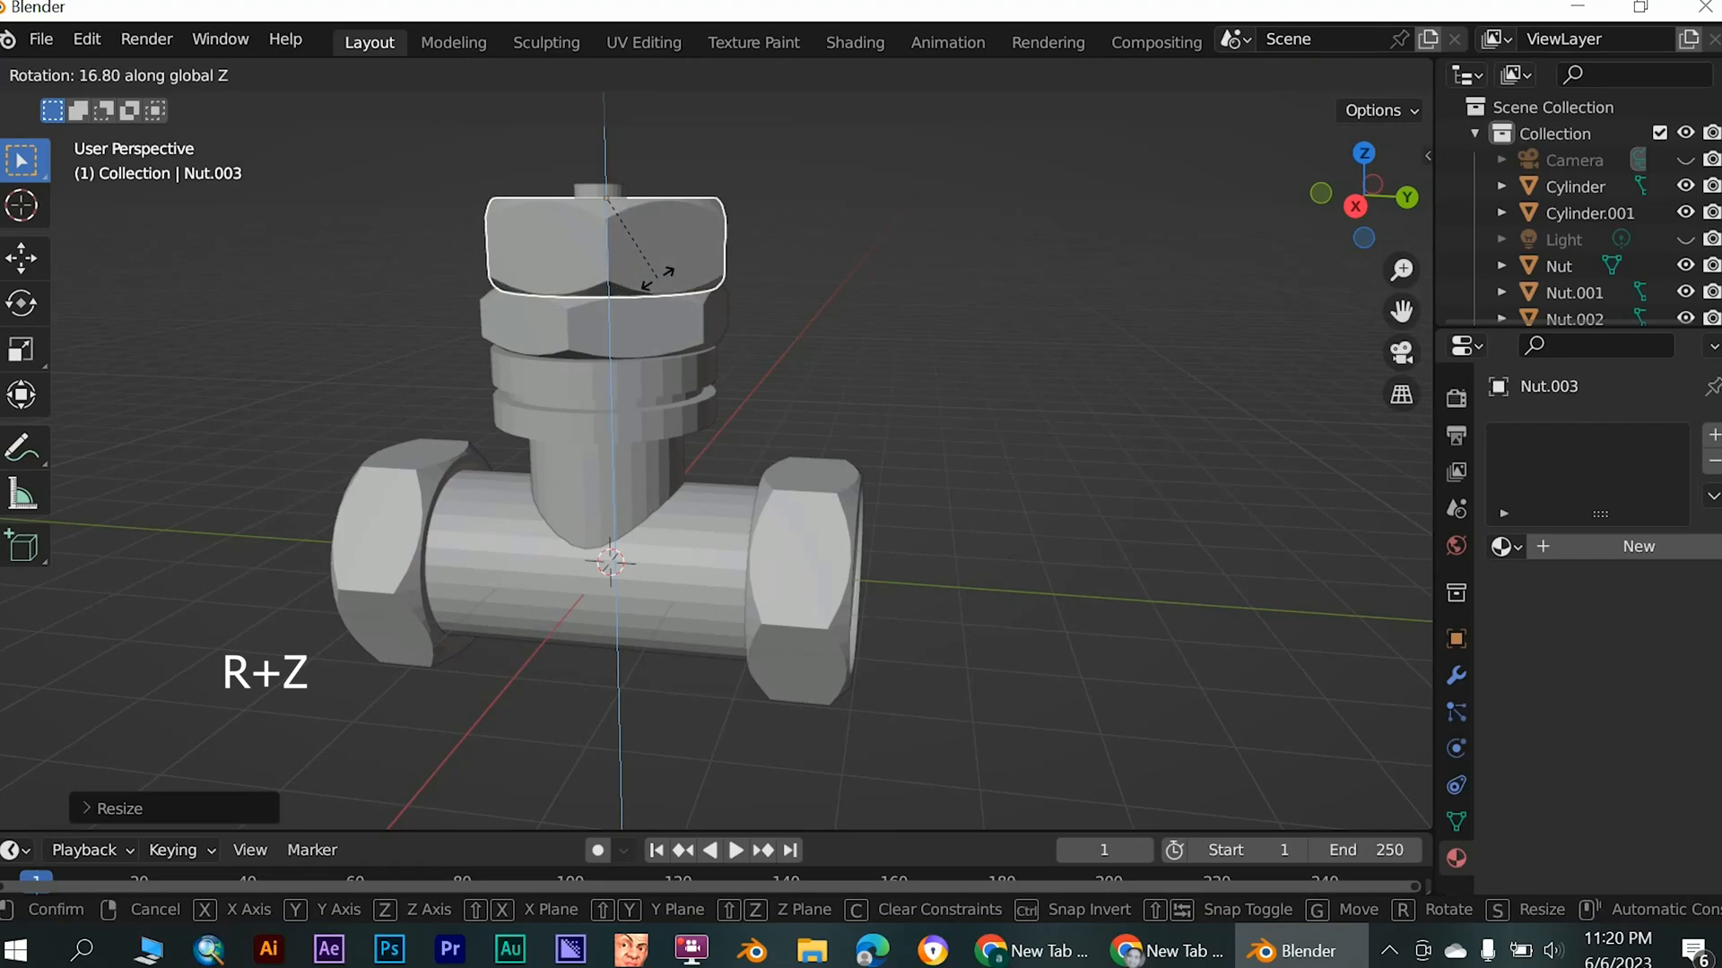
click(595, 298)
middle_drag(595, 298, 667, 434)
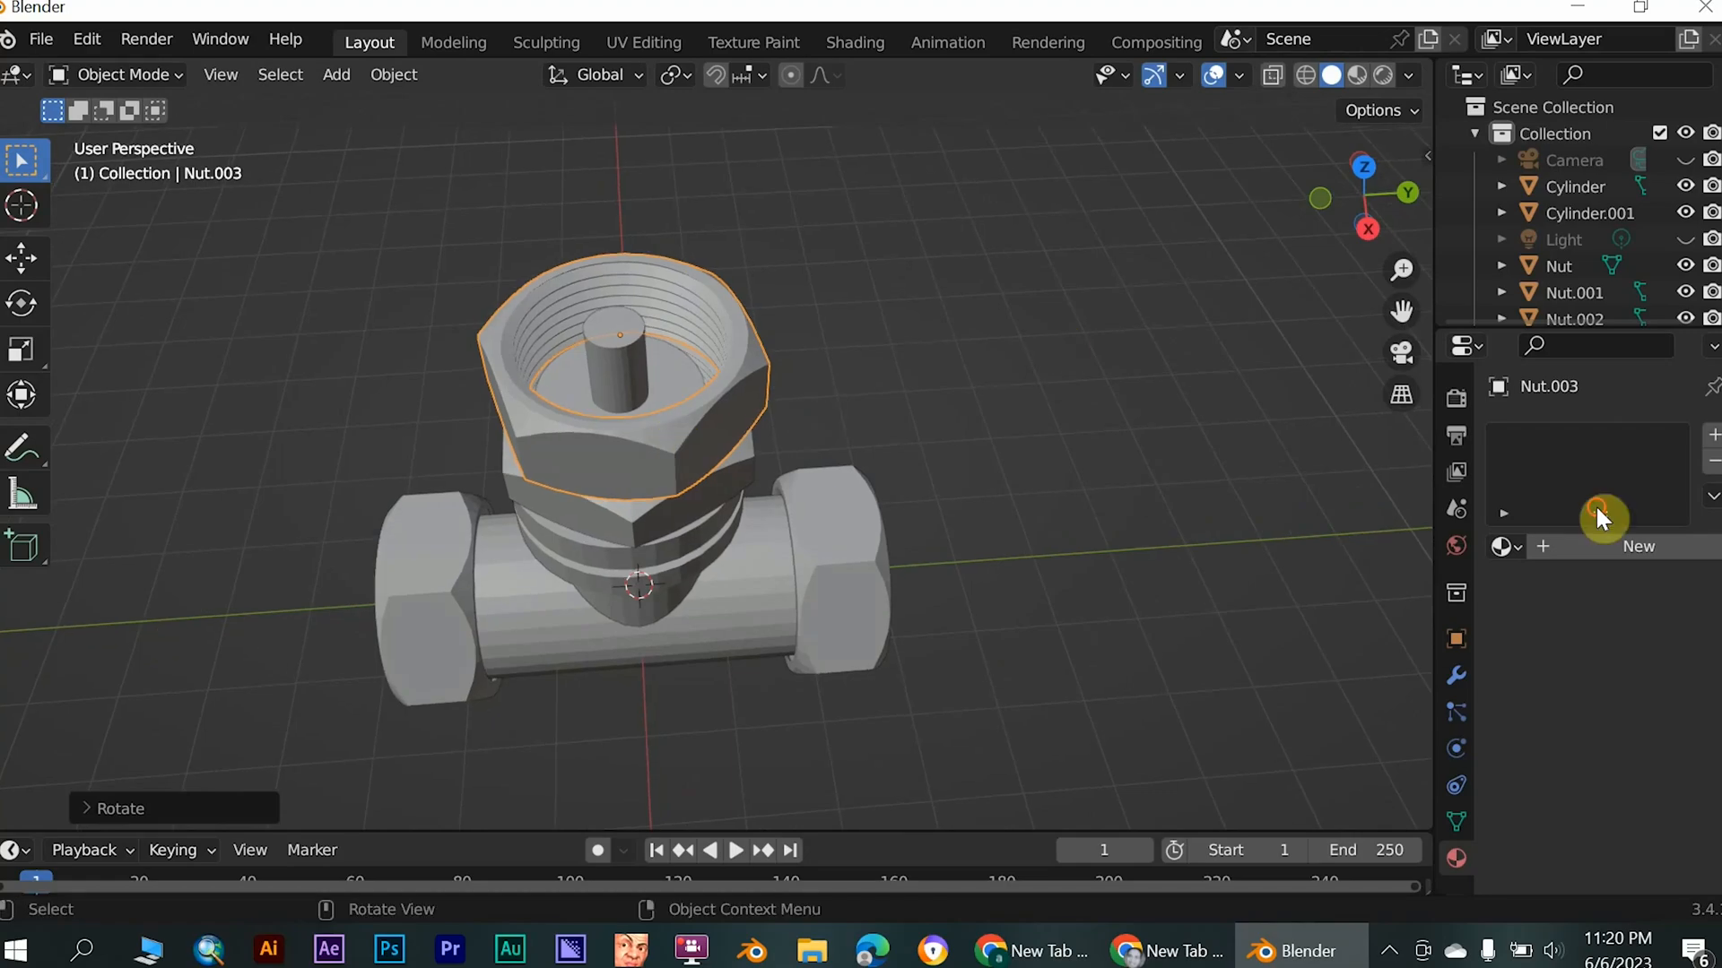
- In Edit Mode, select the linked threaded inner part of the top nut and delete its faces
click(1013, 459)
click(771, 339)
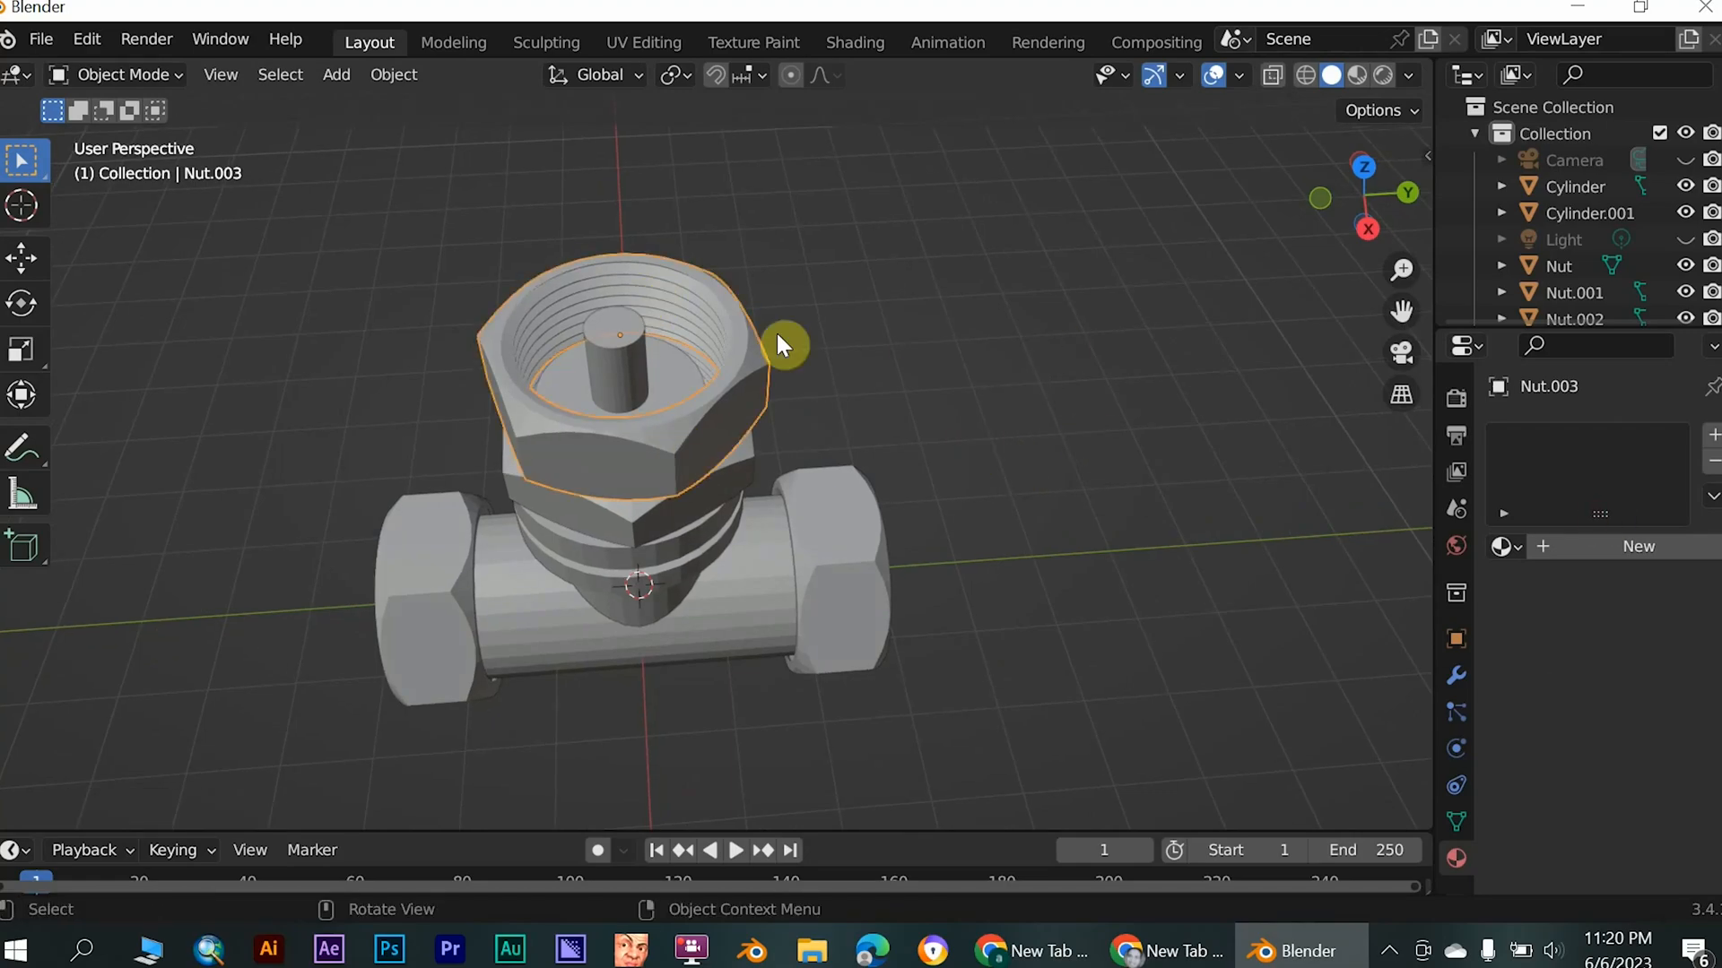
click(123, 71)
click(142, 132)
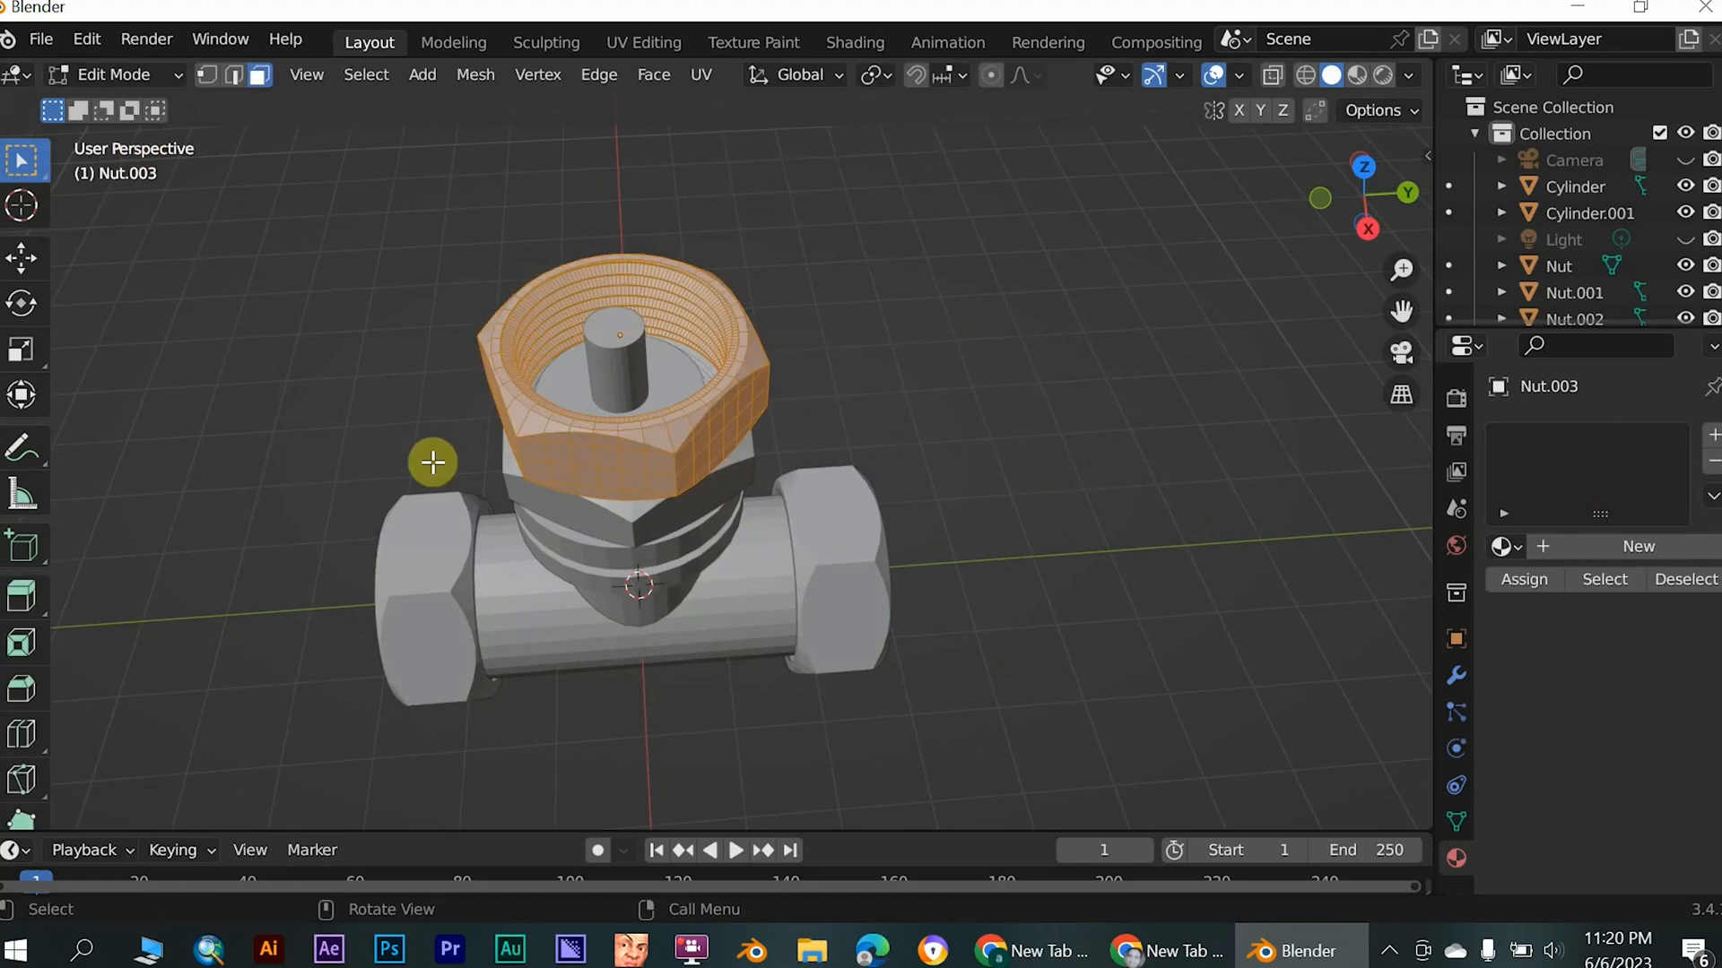
click(1013, 445)
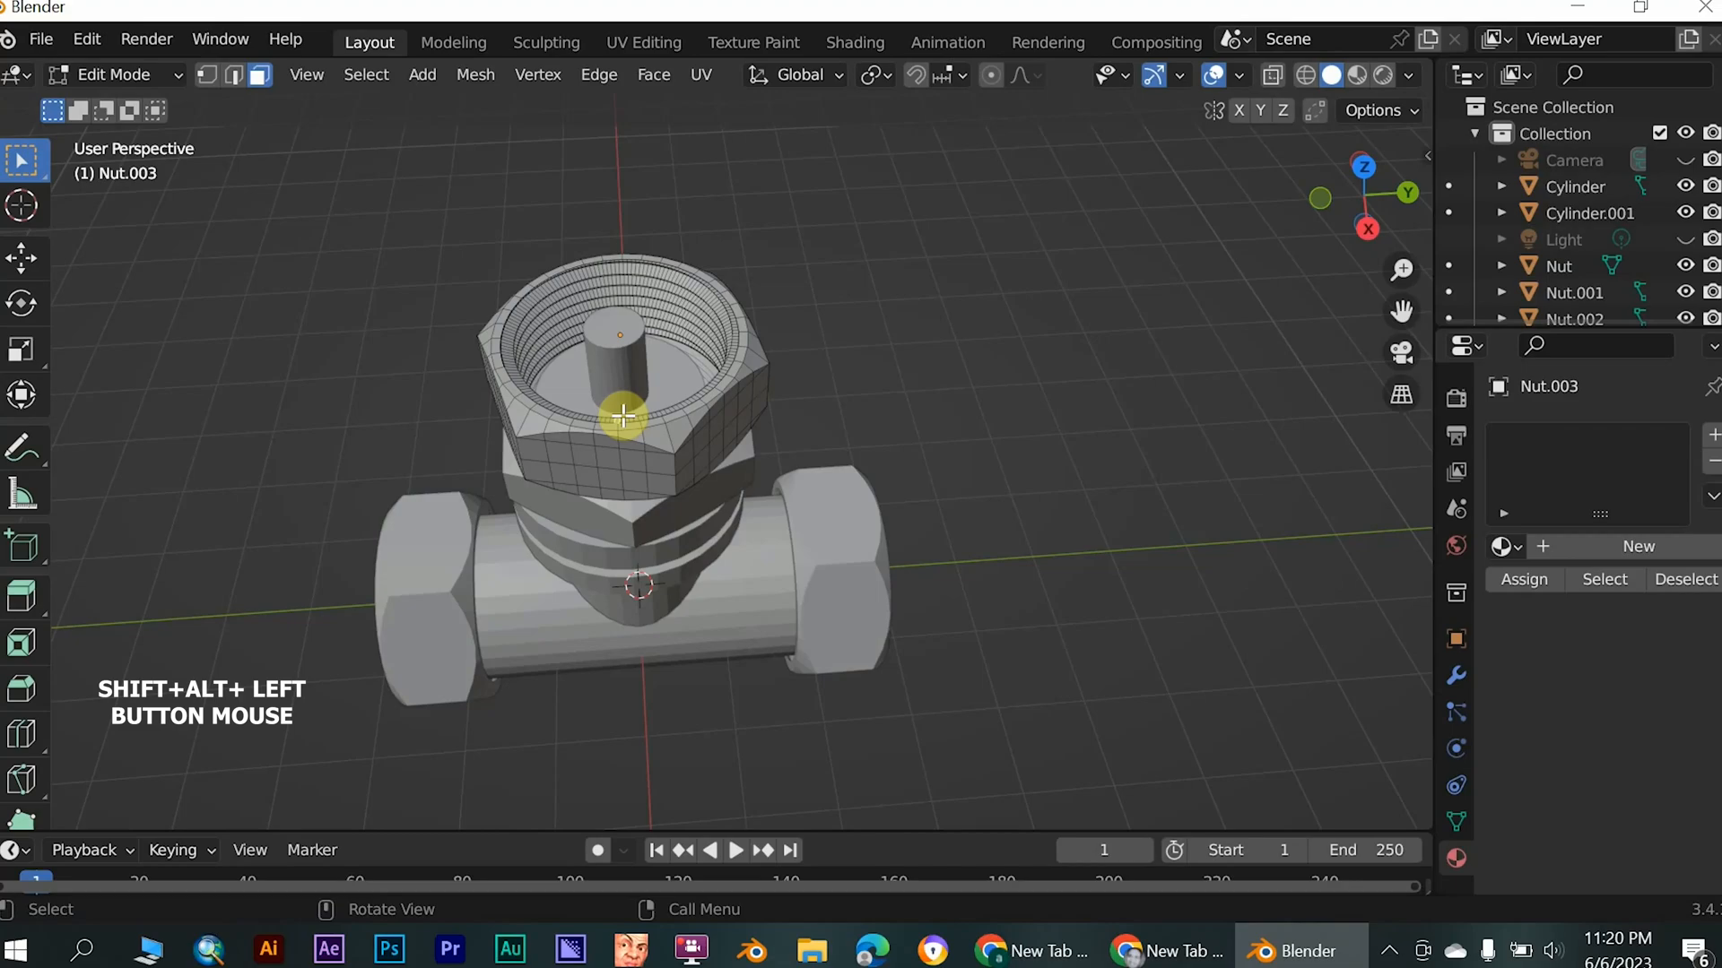
key(ctrl+l)
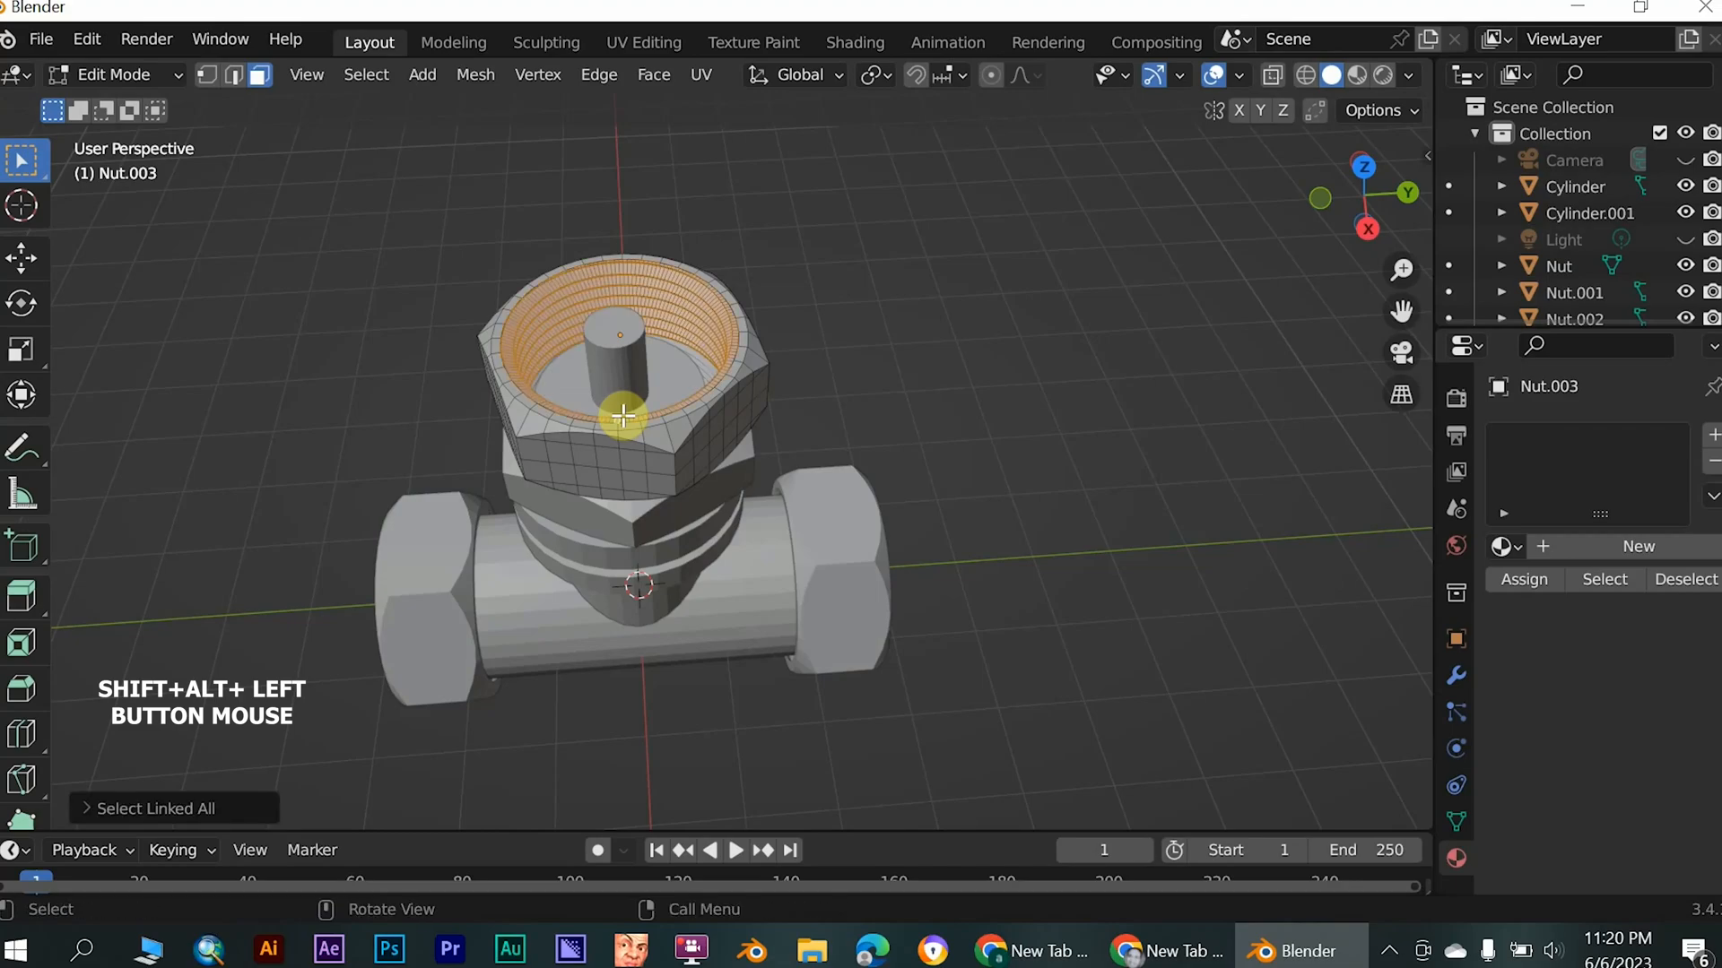
key(x)
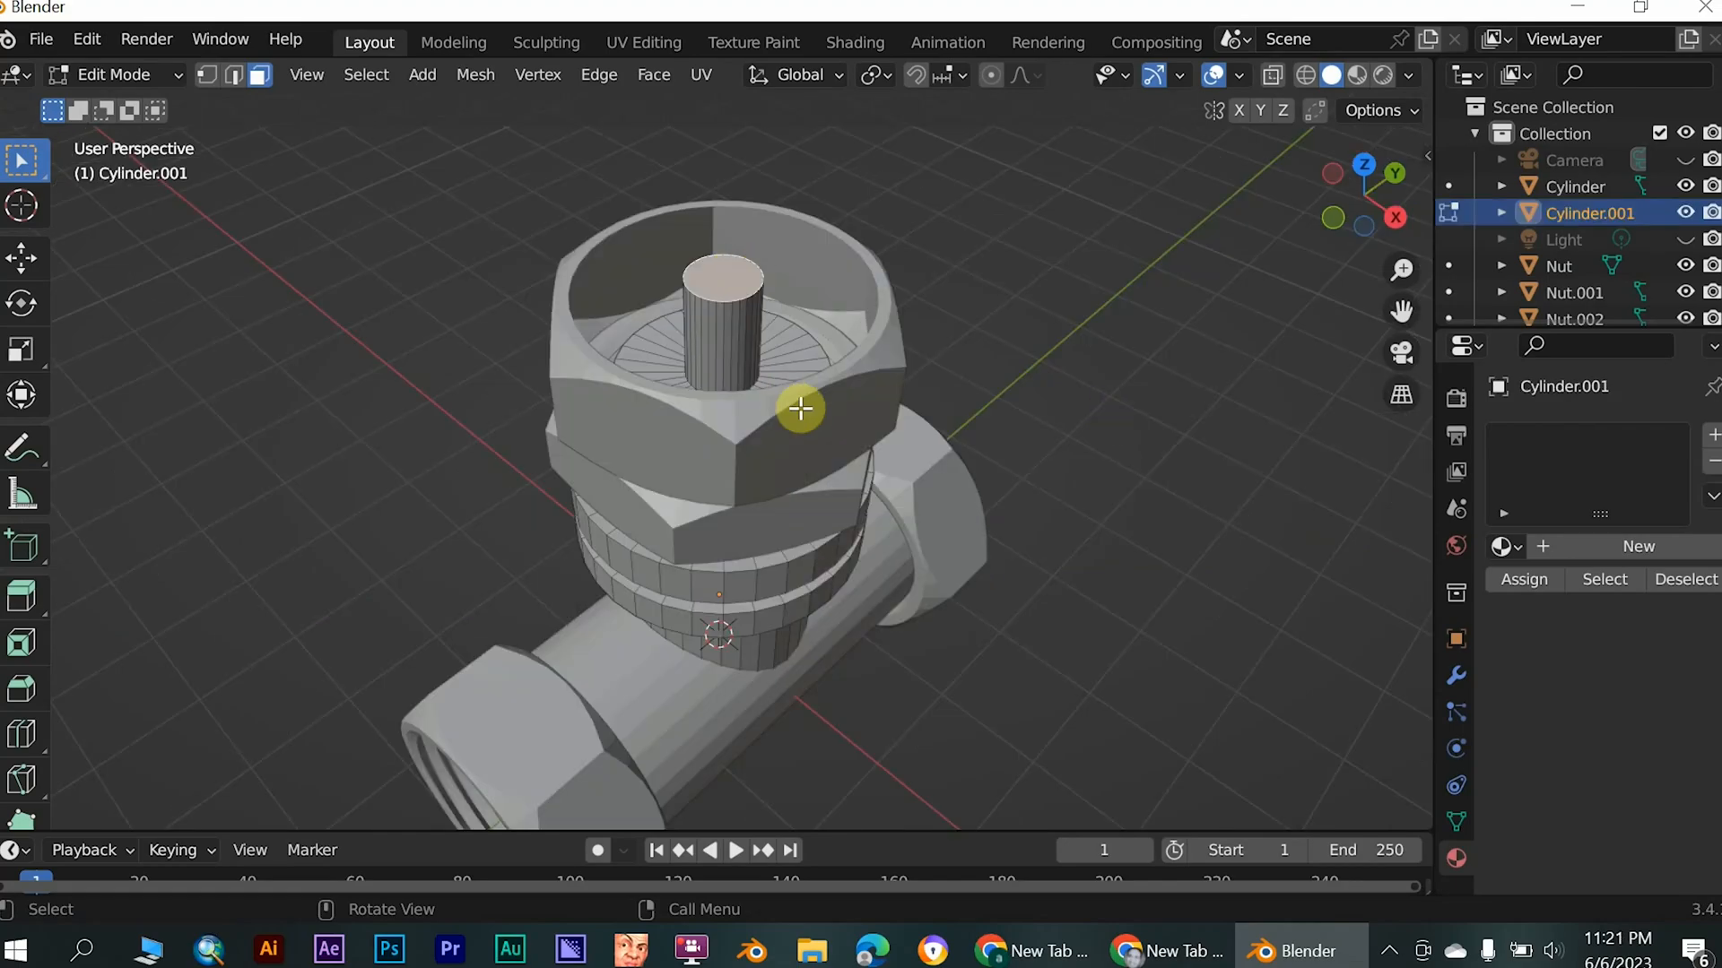
- Extrude the top face of the valve stem upward about 0.63 m along the Z axis
middle_drag(799, 407, 850, 521)
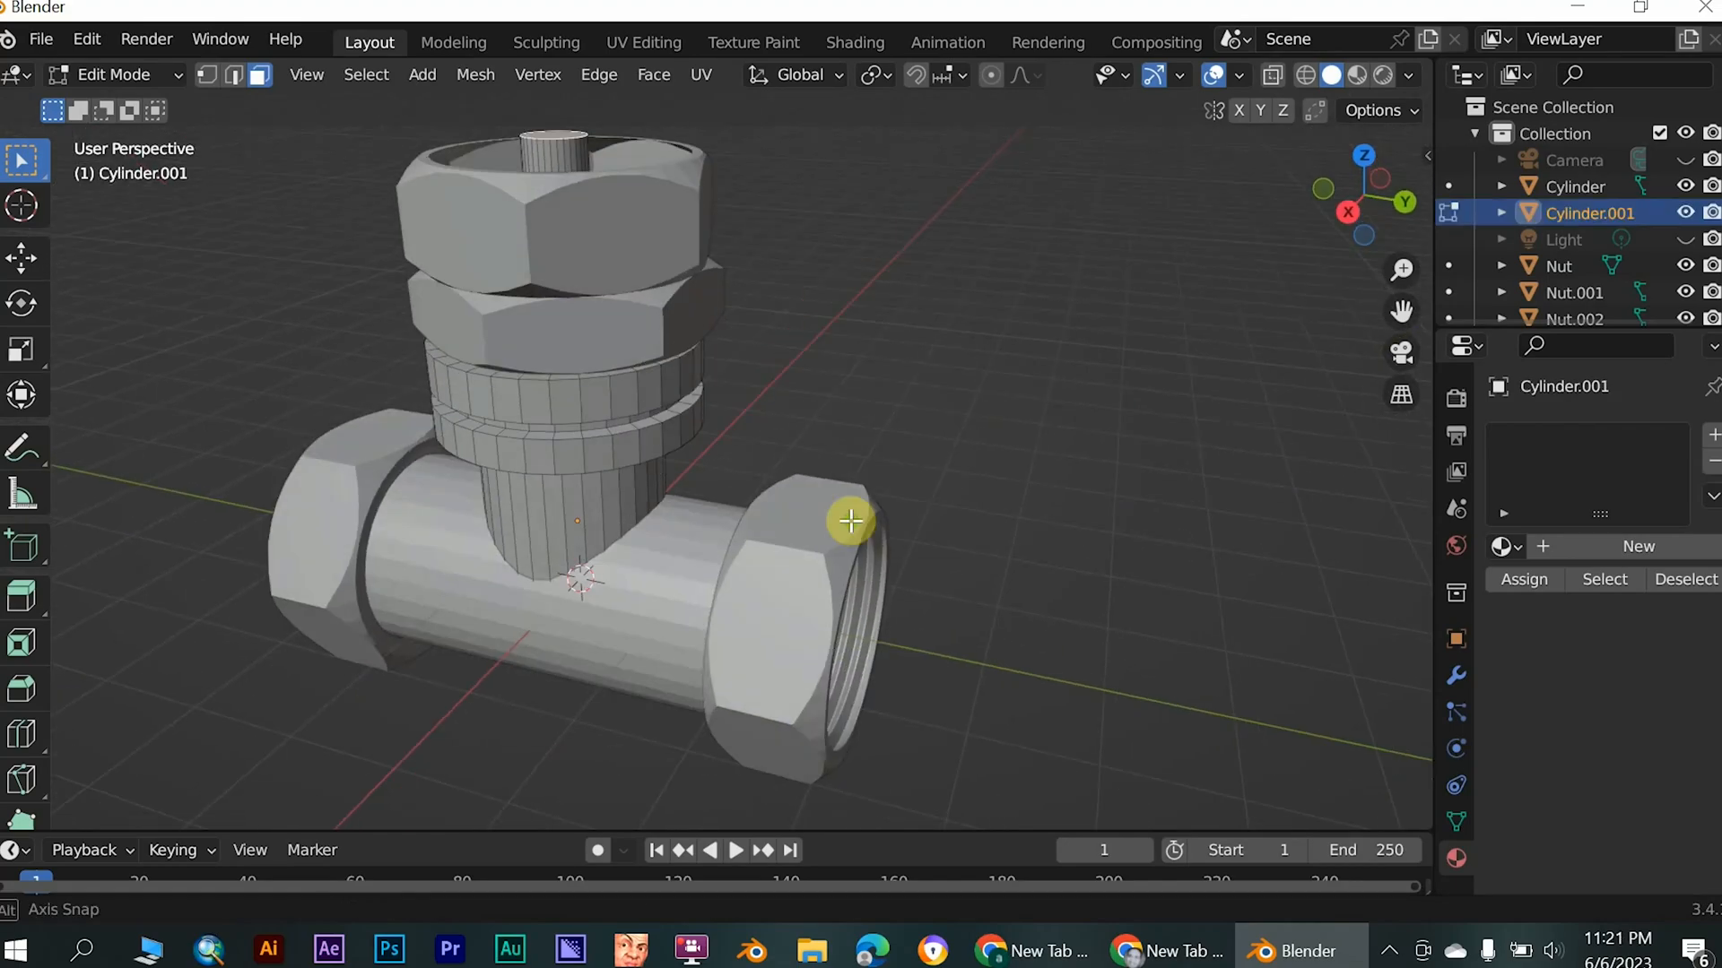
scroll(852, 520, down, 2)
middle_drag(608, 354, 827, 503)
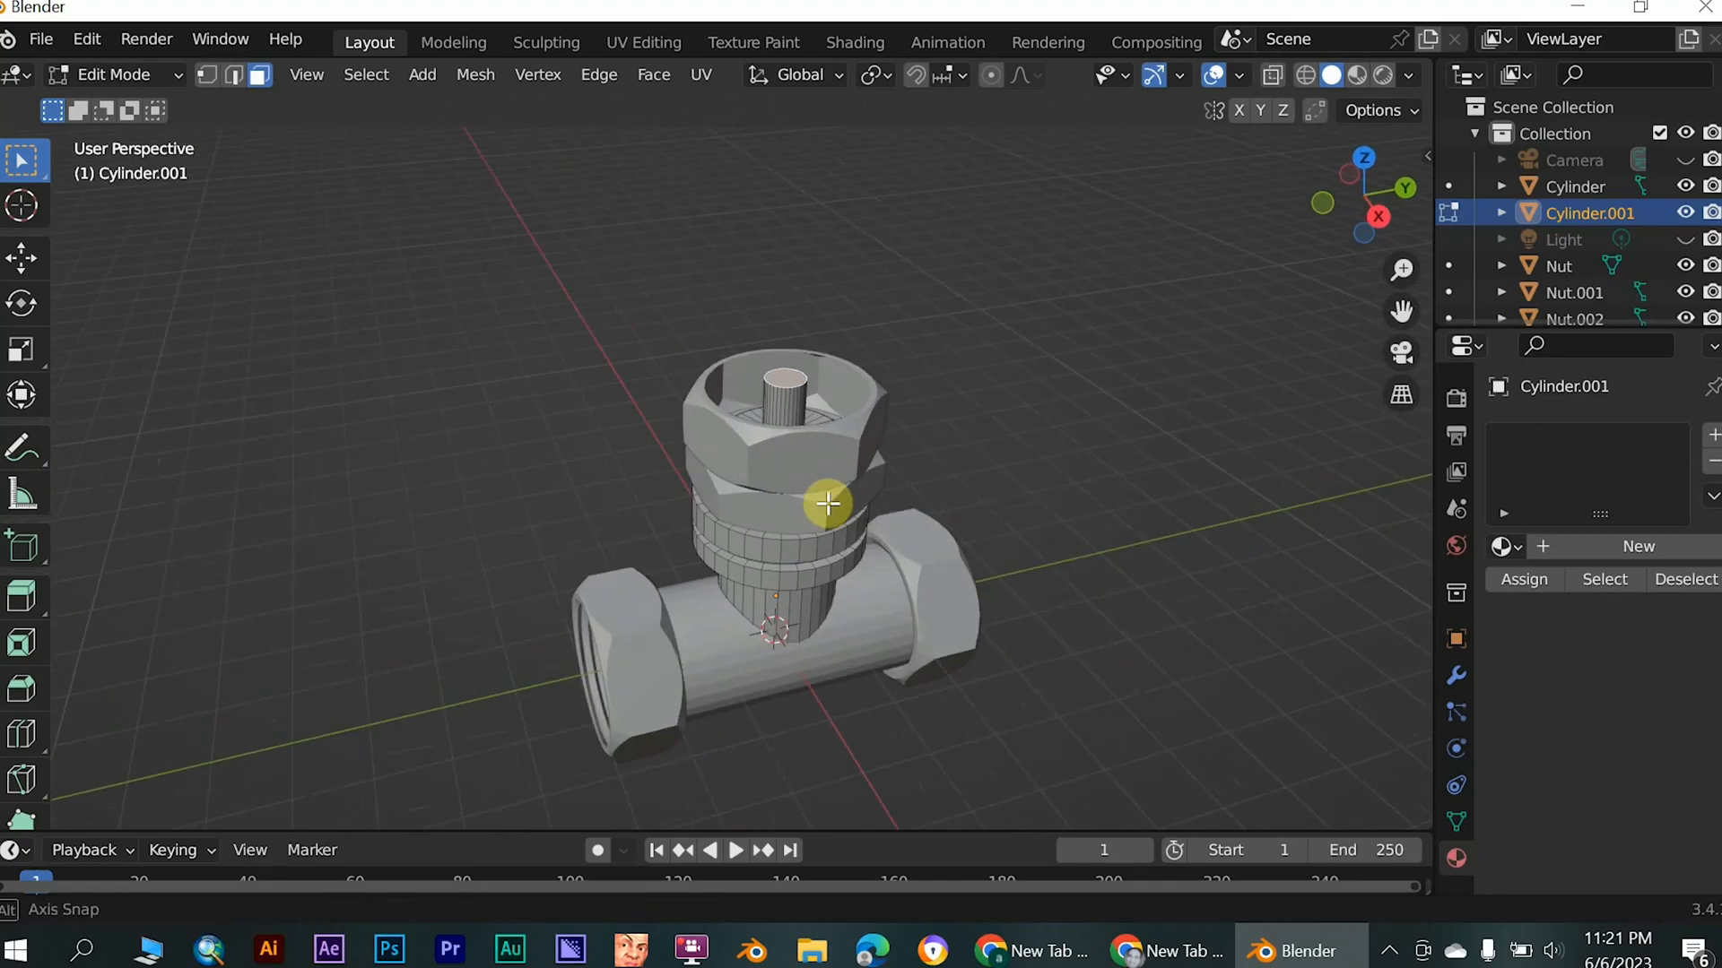
scroll(1241, 577, up, 3)
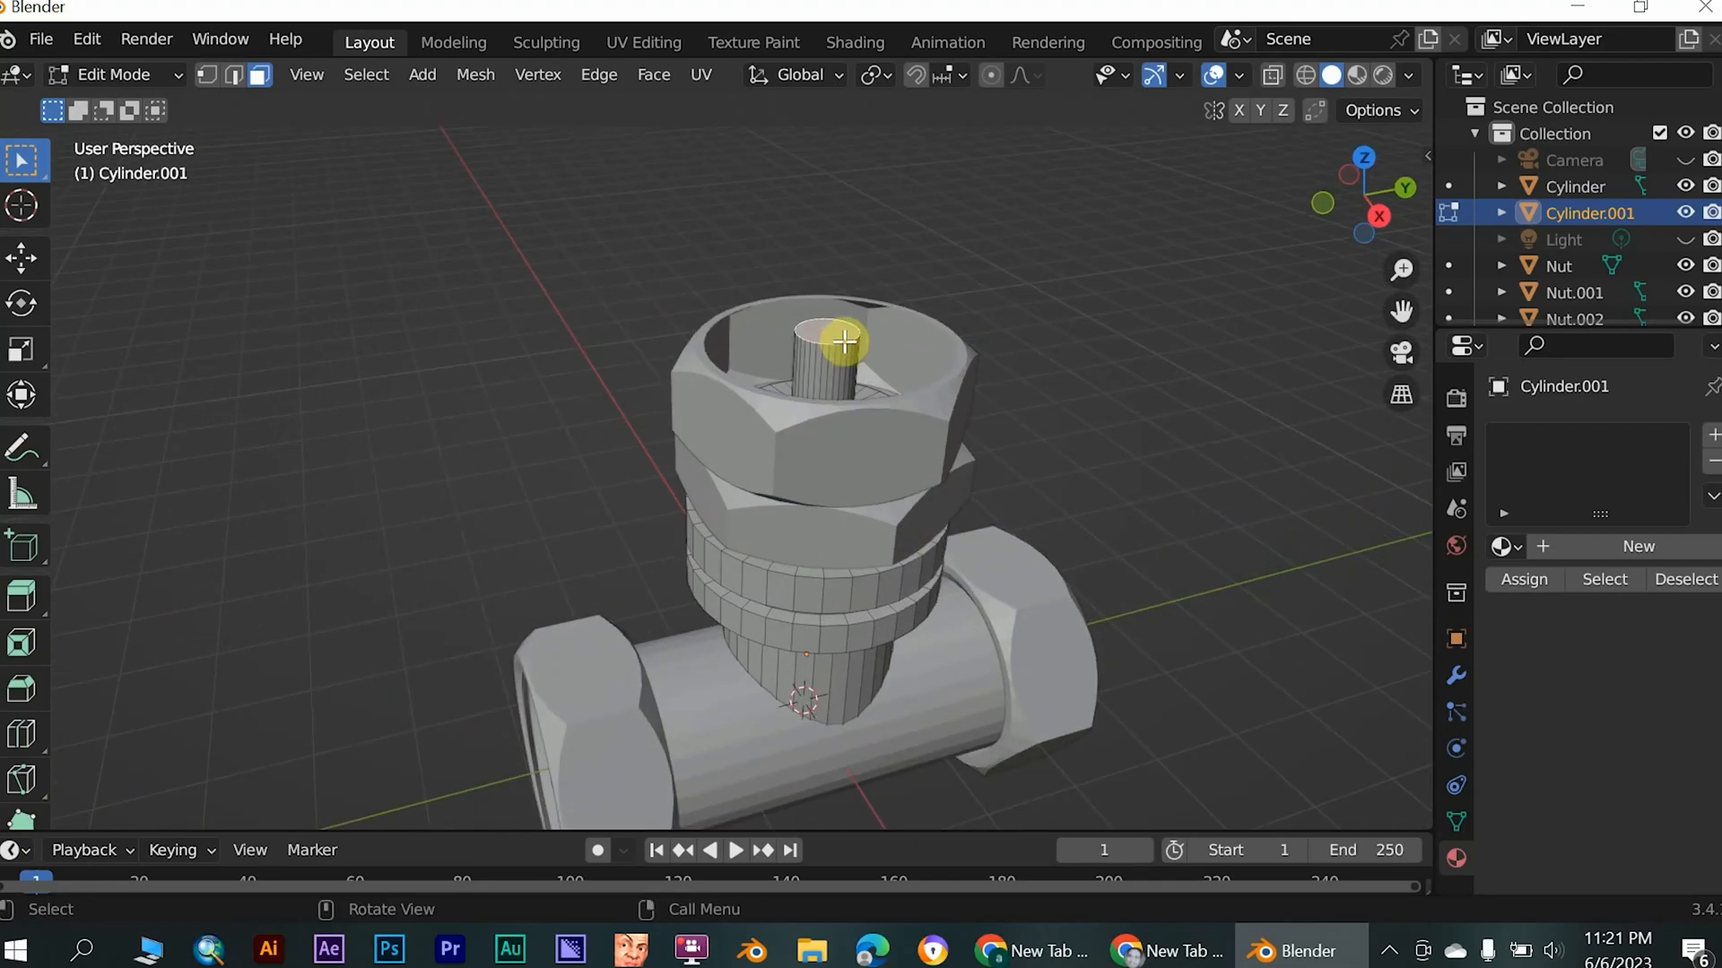
key(e)
key(z)
key(z)
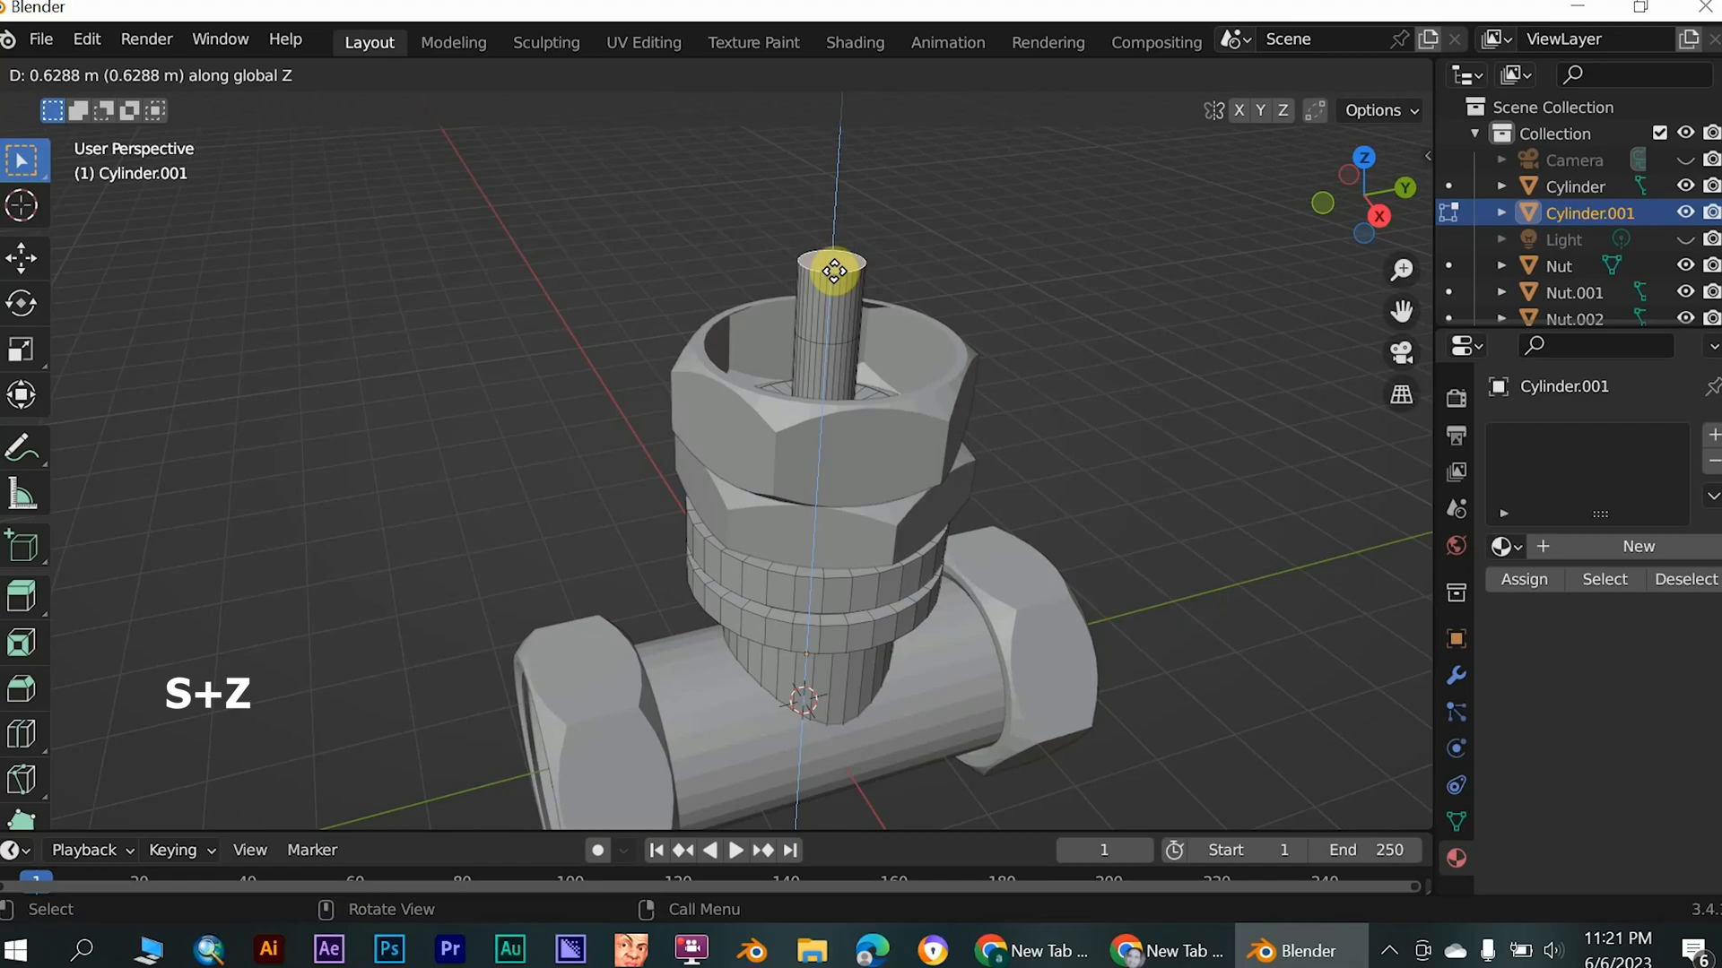
click(1256, 415)
middle_drag(834, 335, 769, 269)
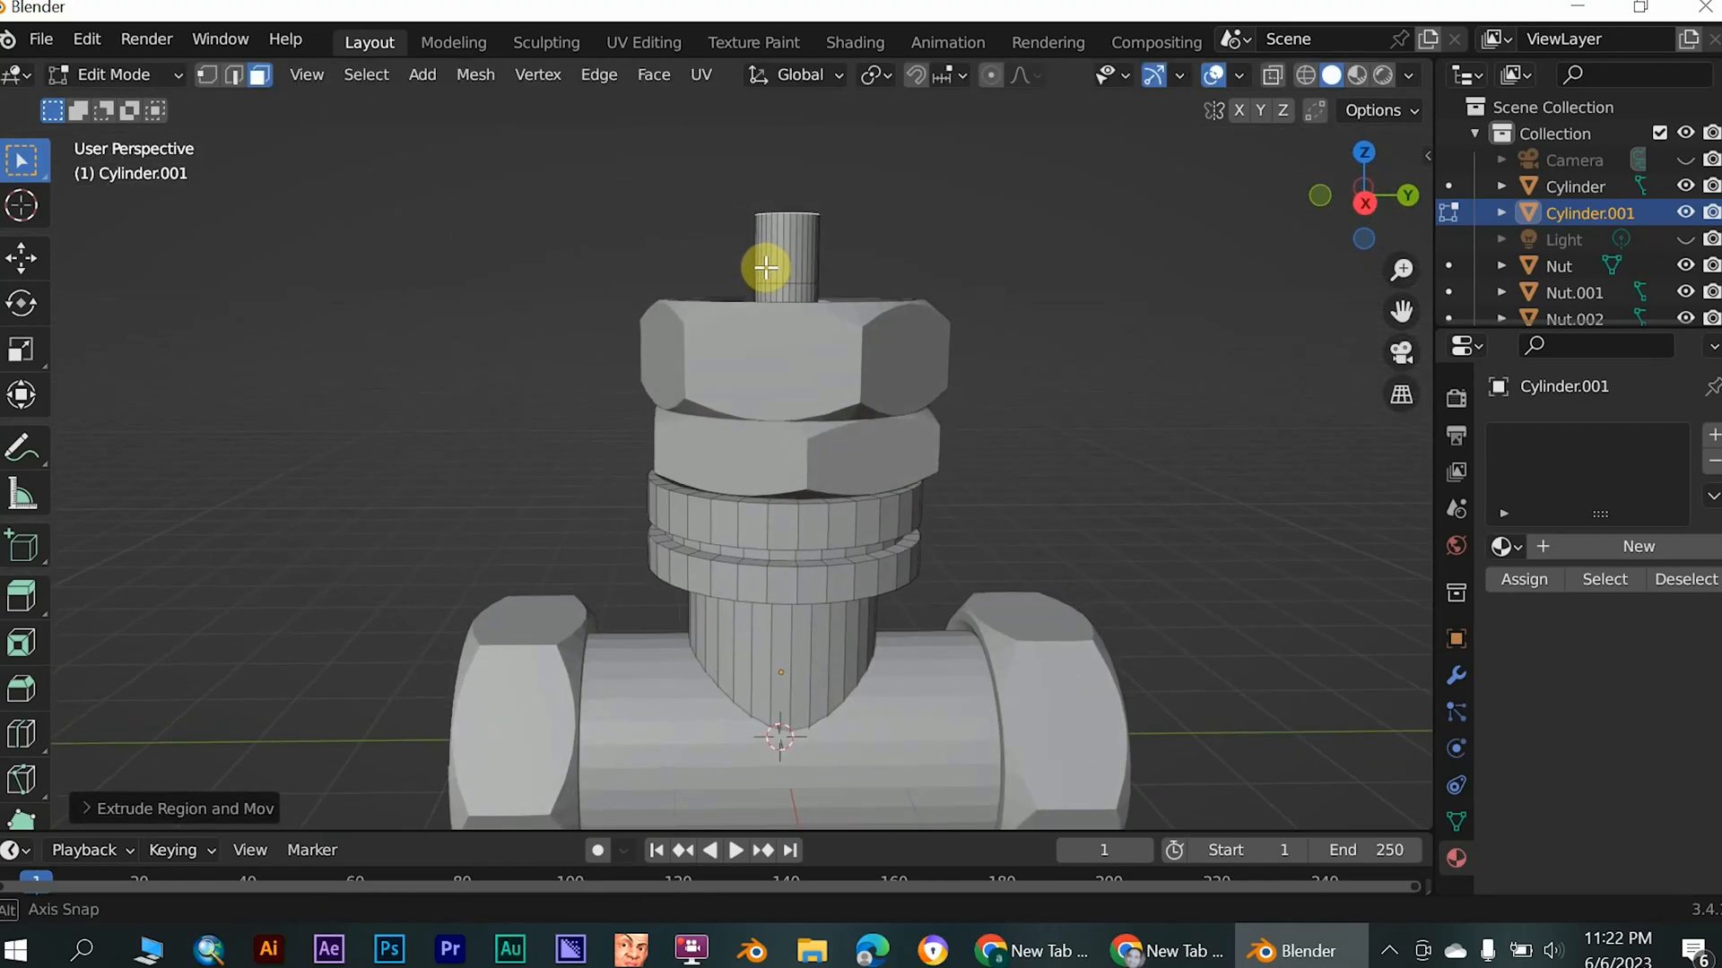
- Switch mesh editing from the valve body to the top nut, Nut.003, staying in Edit Mode
key(alt+q)
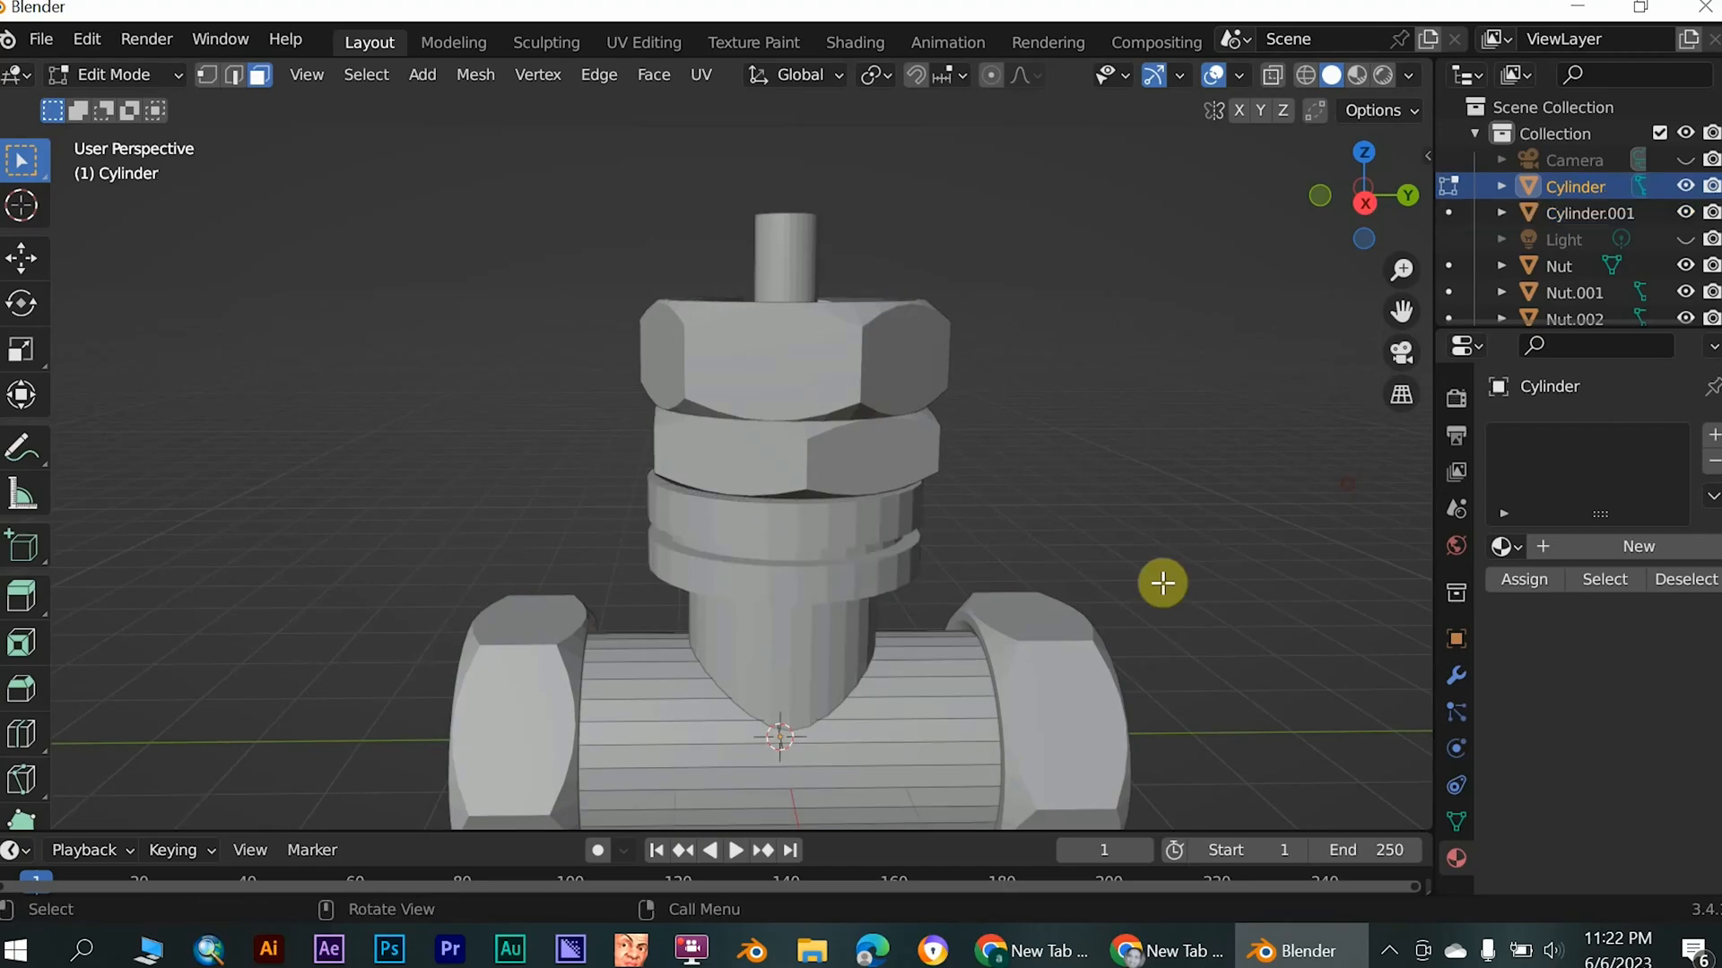
scroll(1500, 310, down, 1)
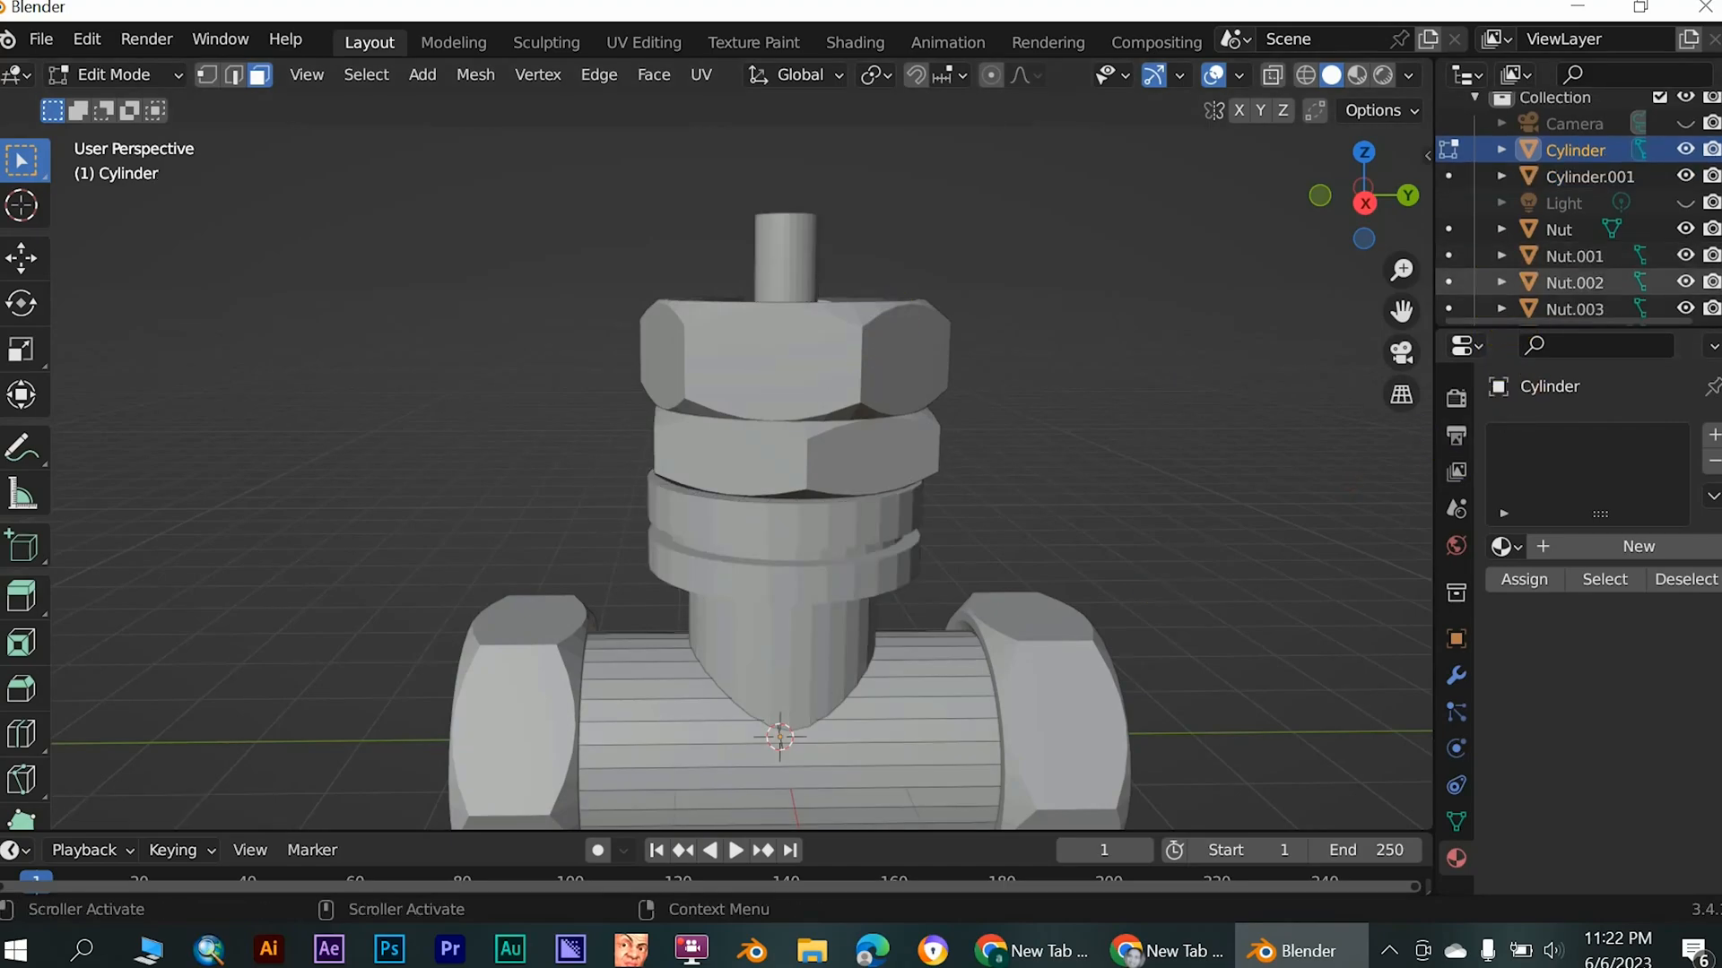
scroll(1506, 296, down, 1)
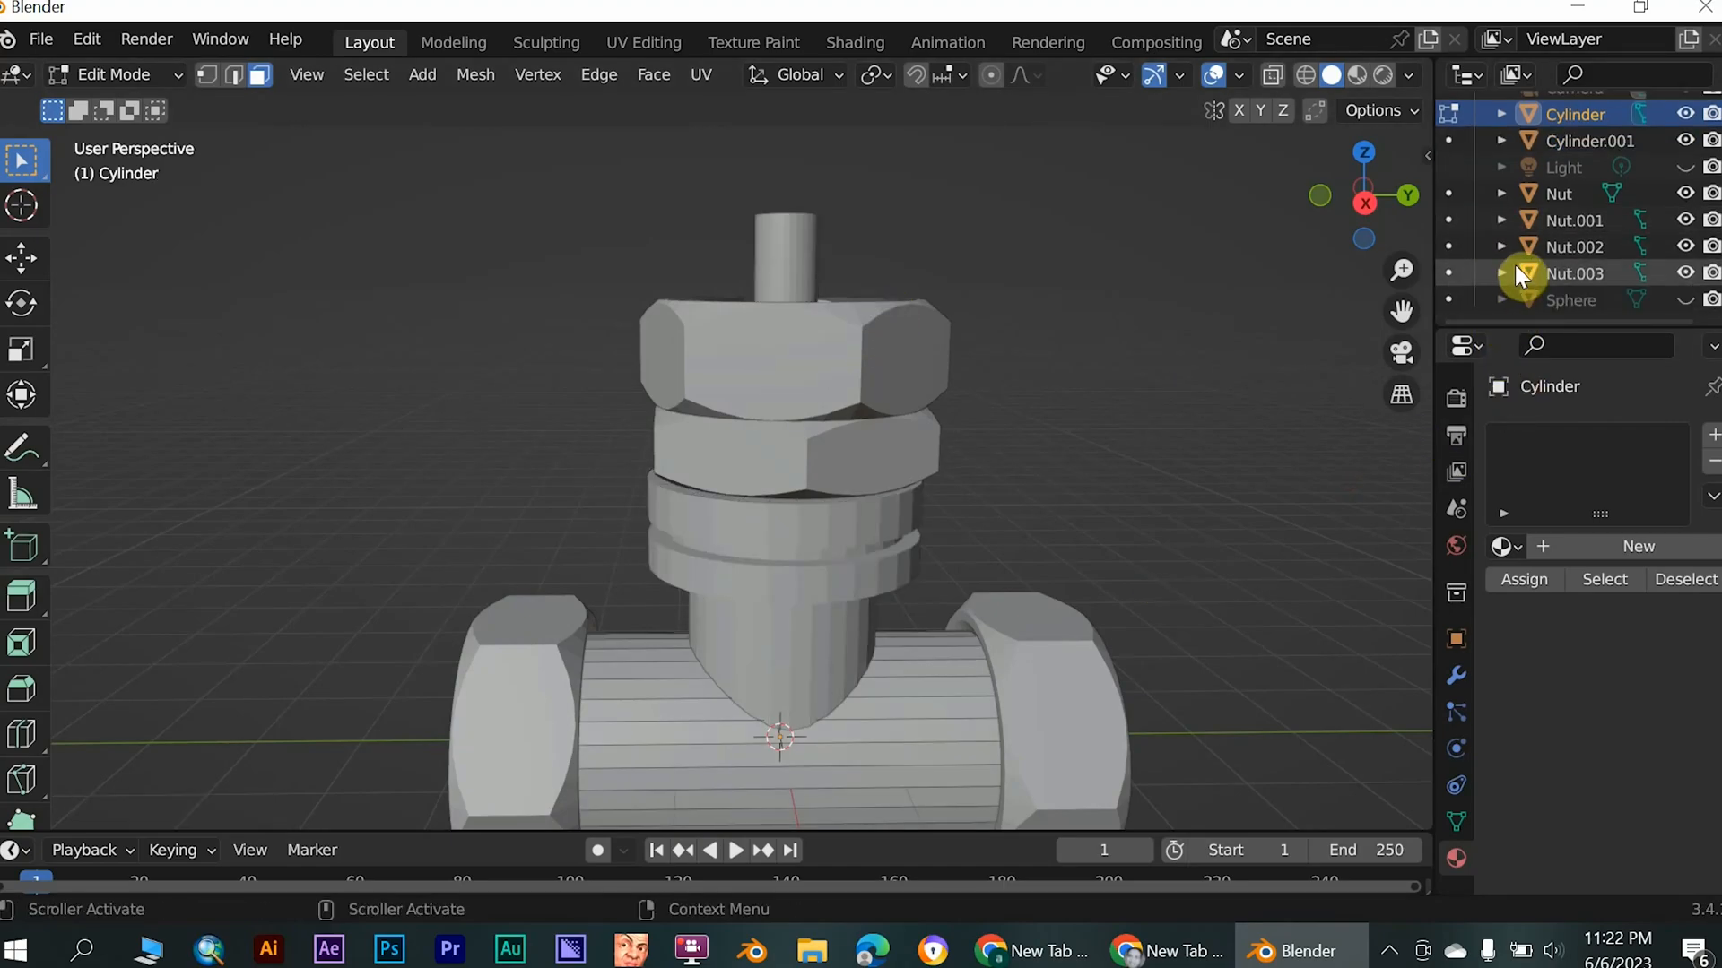
click(1503, 274)
click(1501, 273)
click(1449, 272)
middle_drag(1114, 389, 1163, 423)
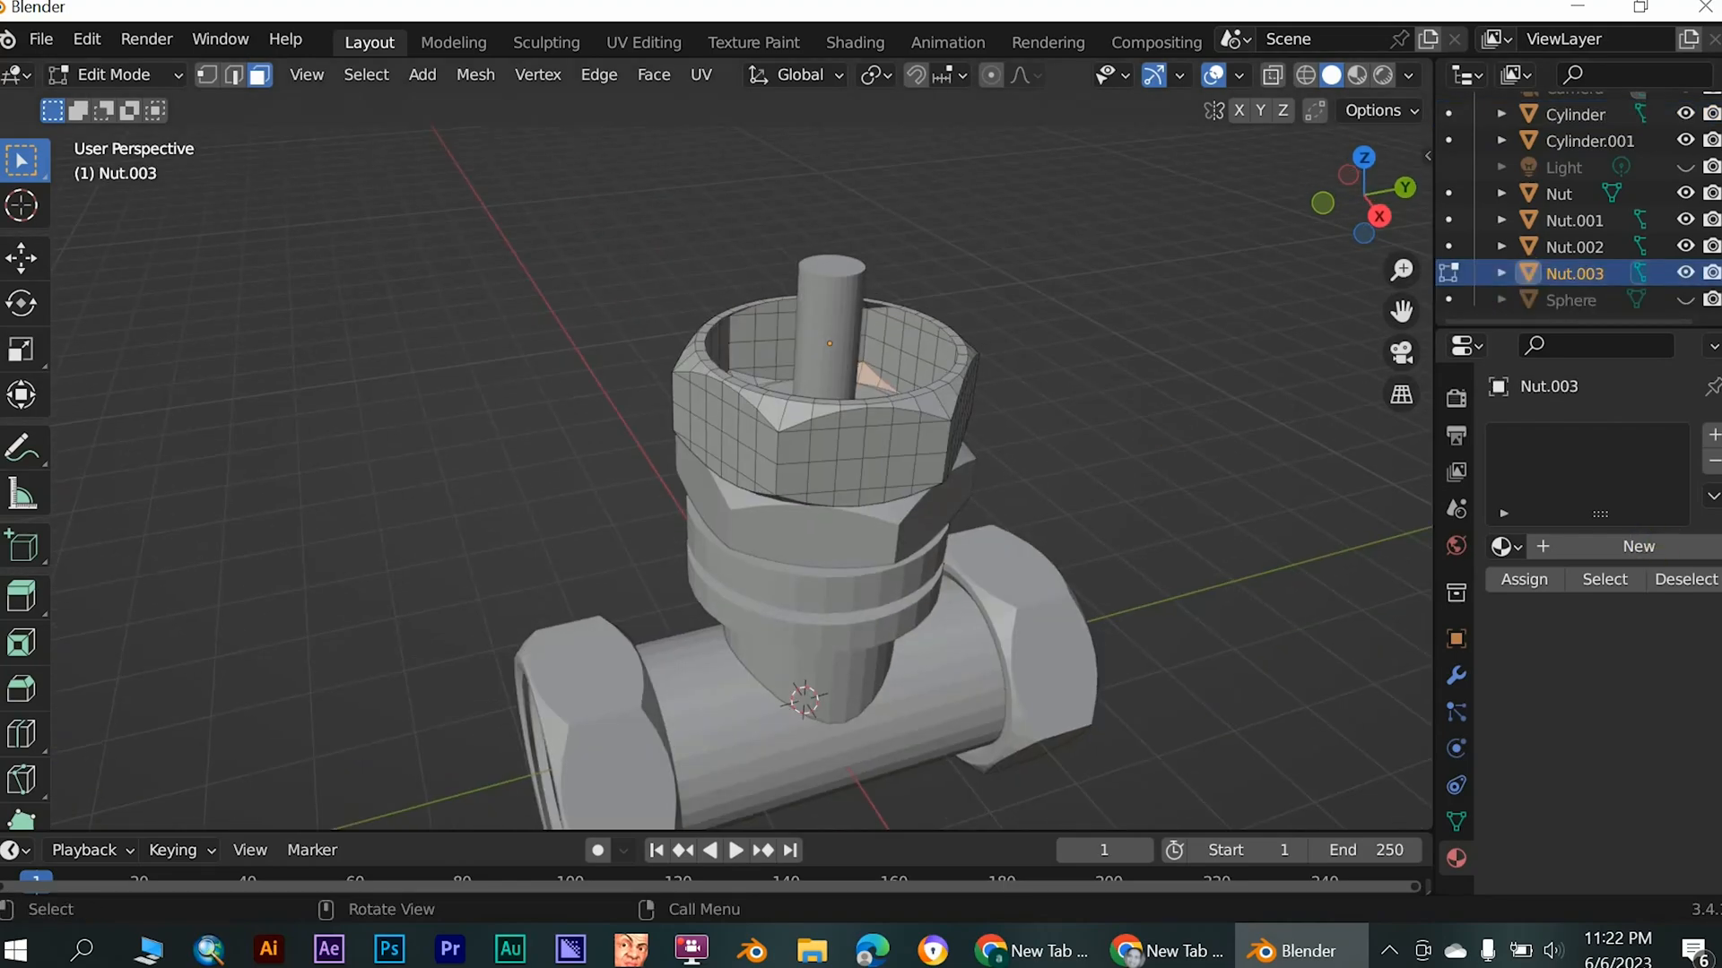
shift+click(941, 410)
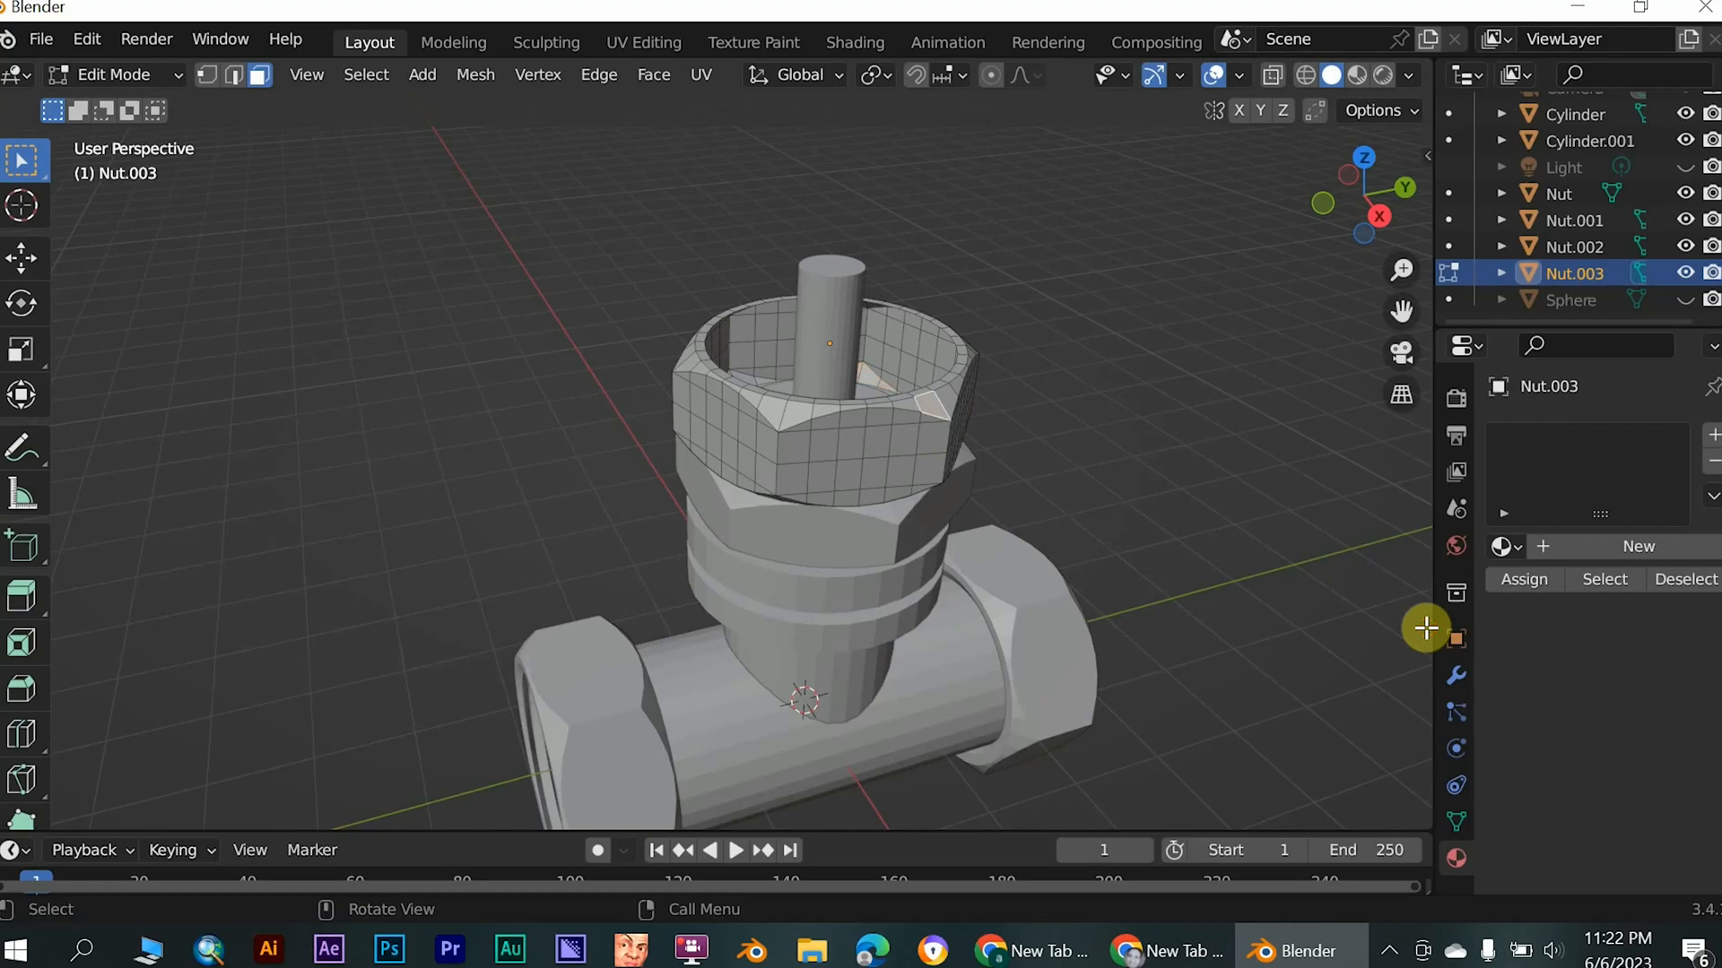
click(138, 77)
click(121, 135)
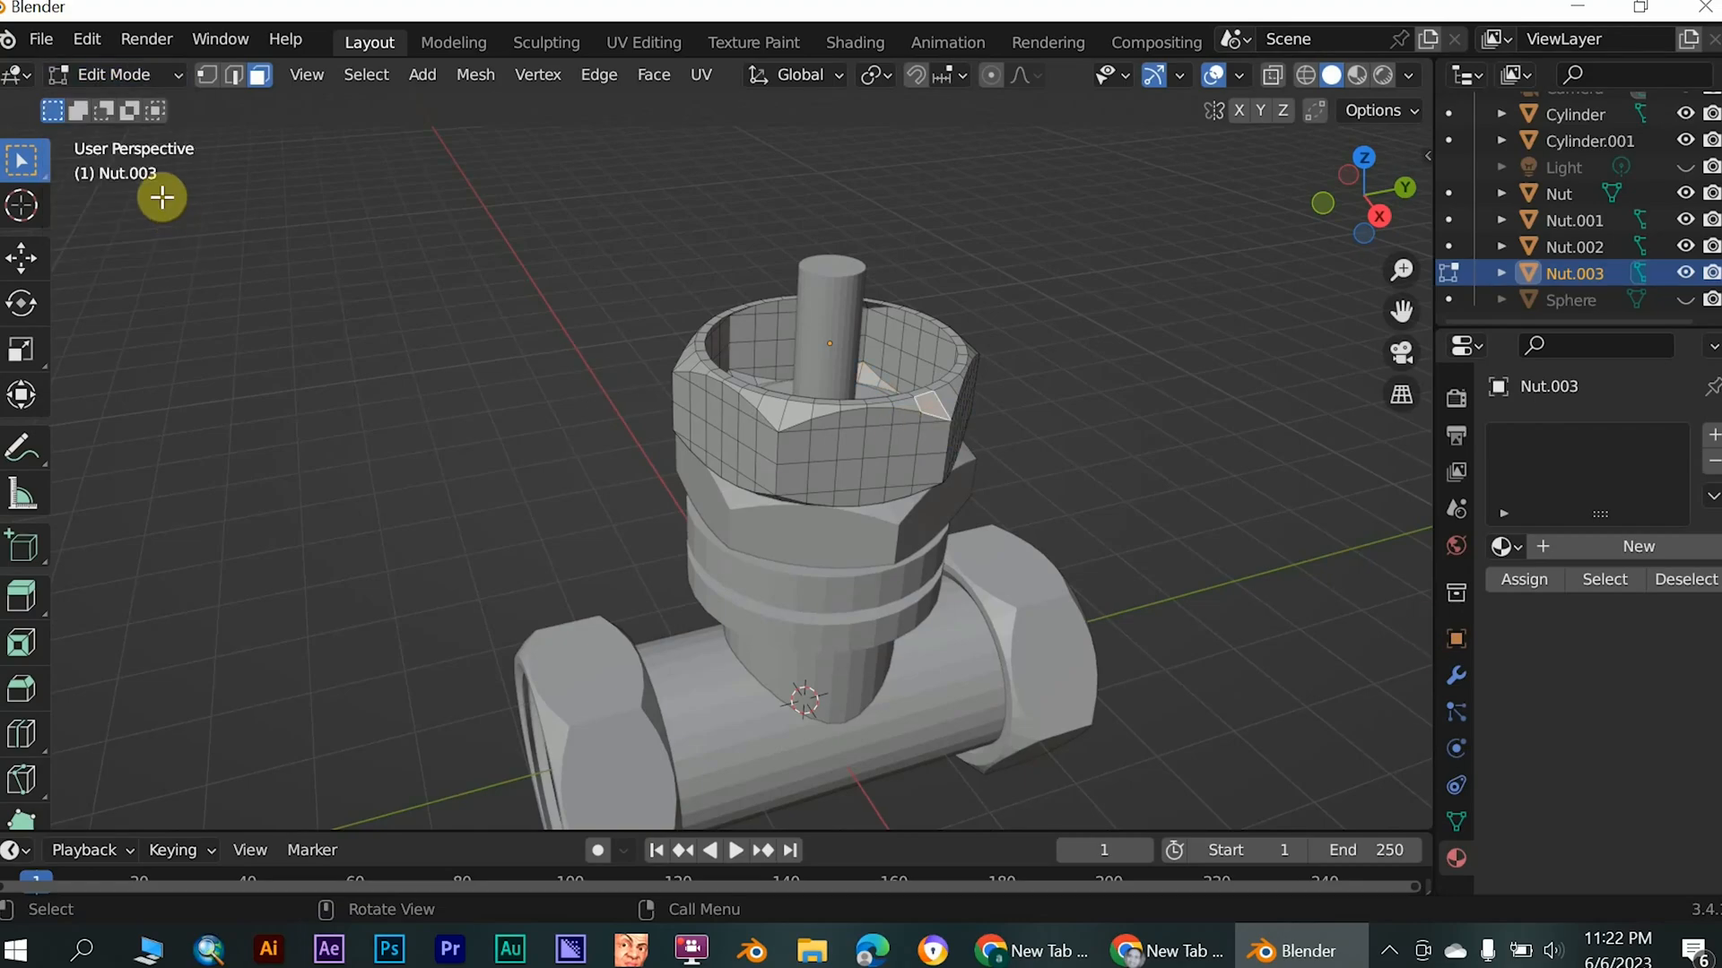
- Select the face loop around the top nut's upper rim, extrude it in place and scale it inward to about 0.37 around the stem
middle_drag(1153, 608, 588, 487)
scroll(652, 601, up, 4)
scroll(652, 601, down, 2)
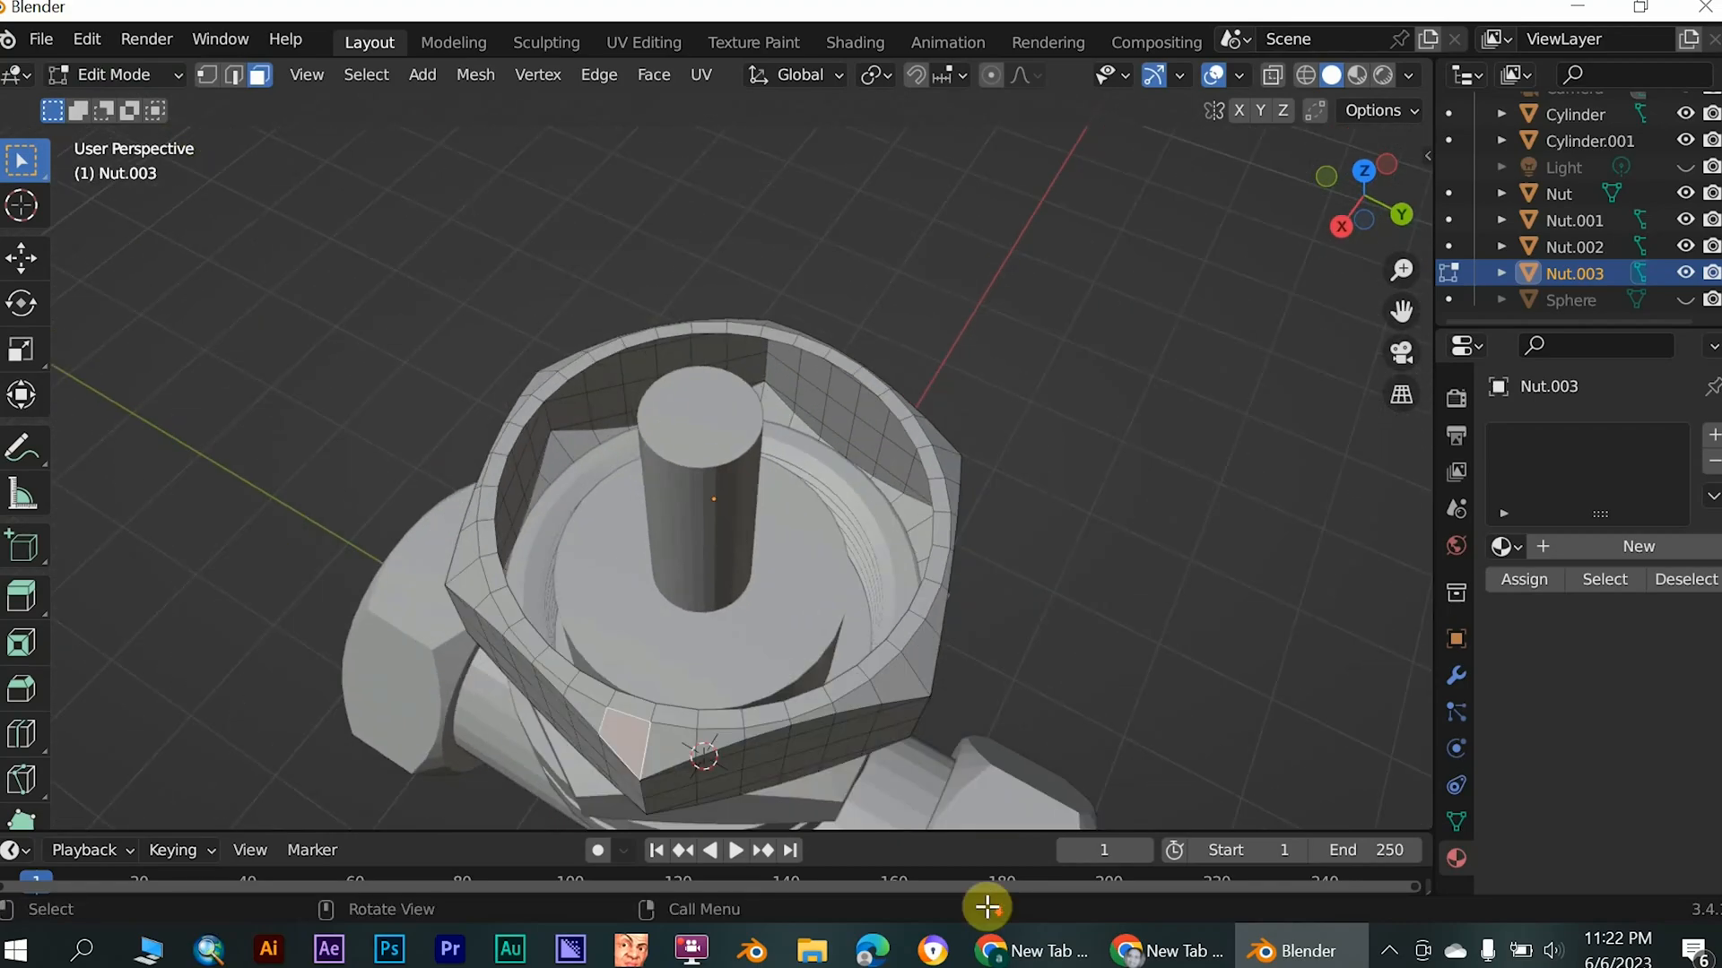
click(632, 707)
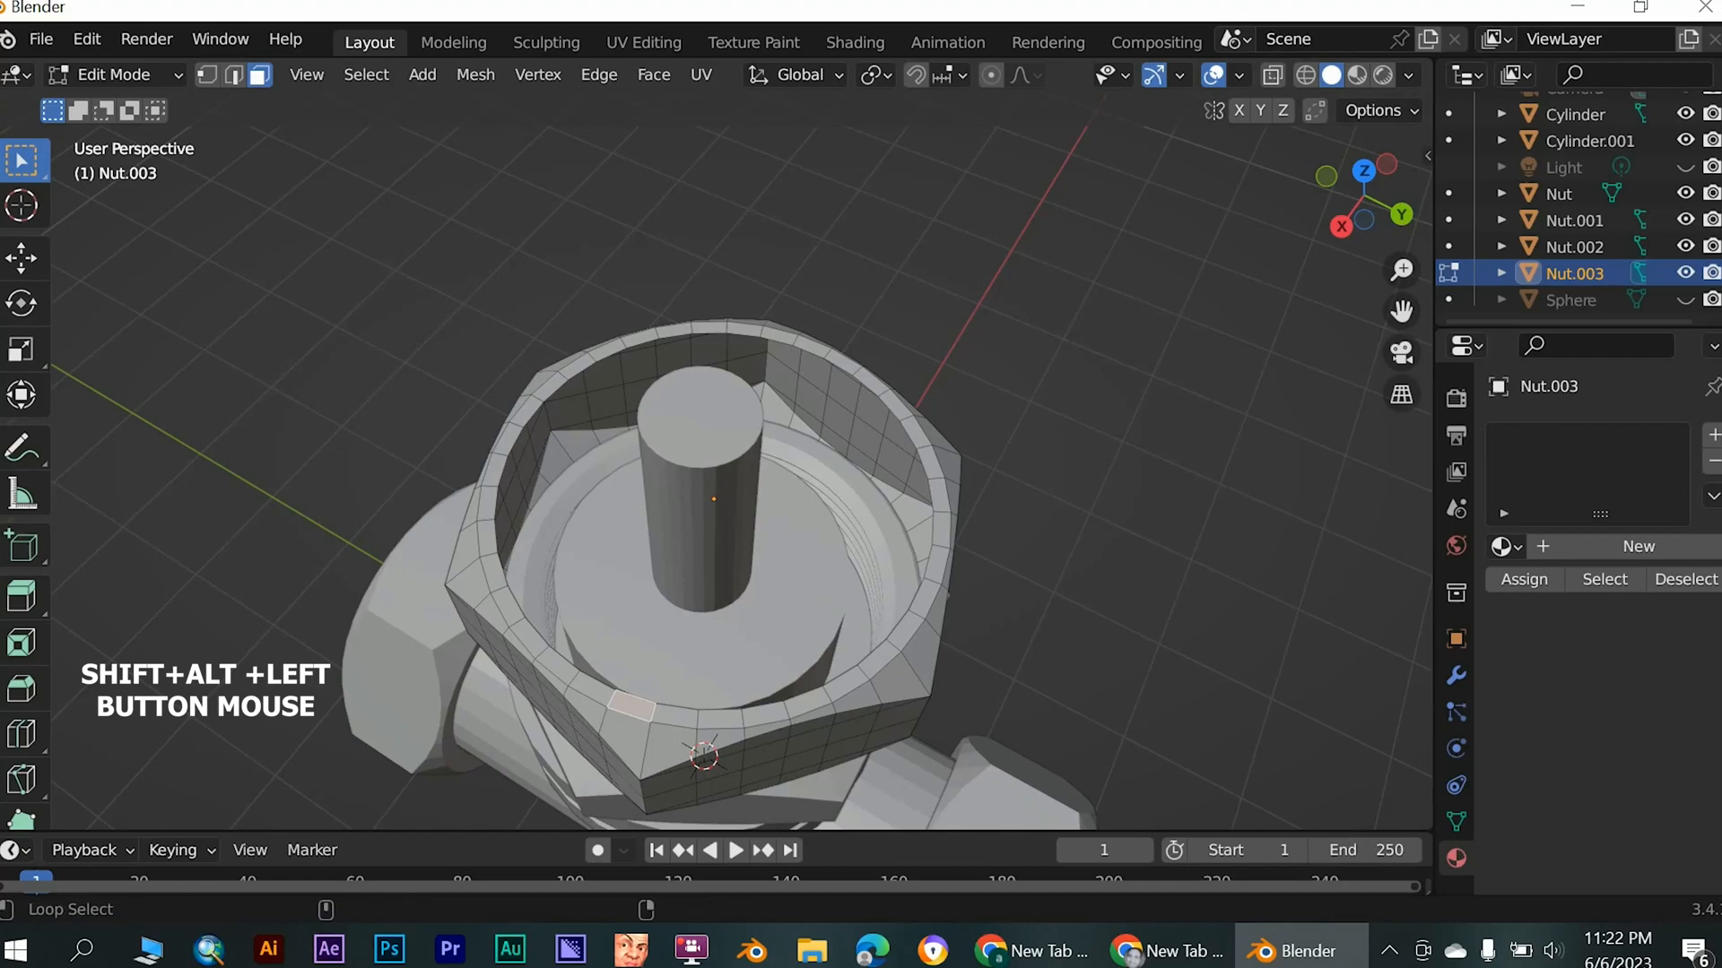
alt+shift+click(660, 715)
alt+shift+click(672, 717)
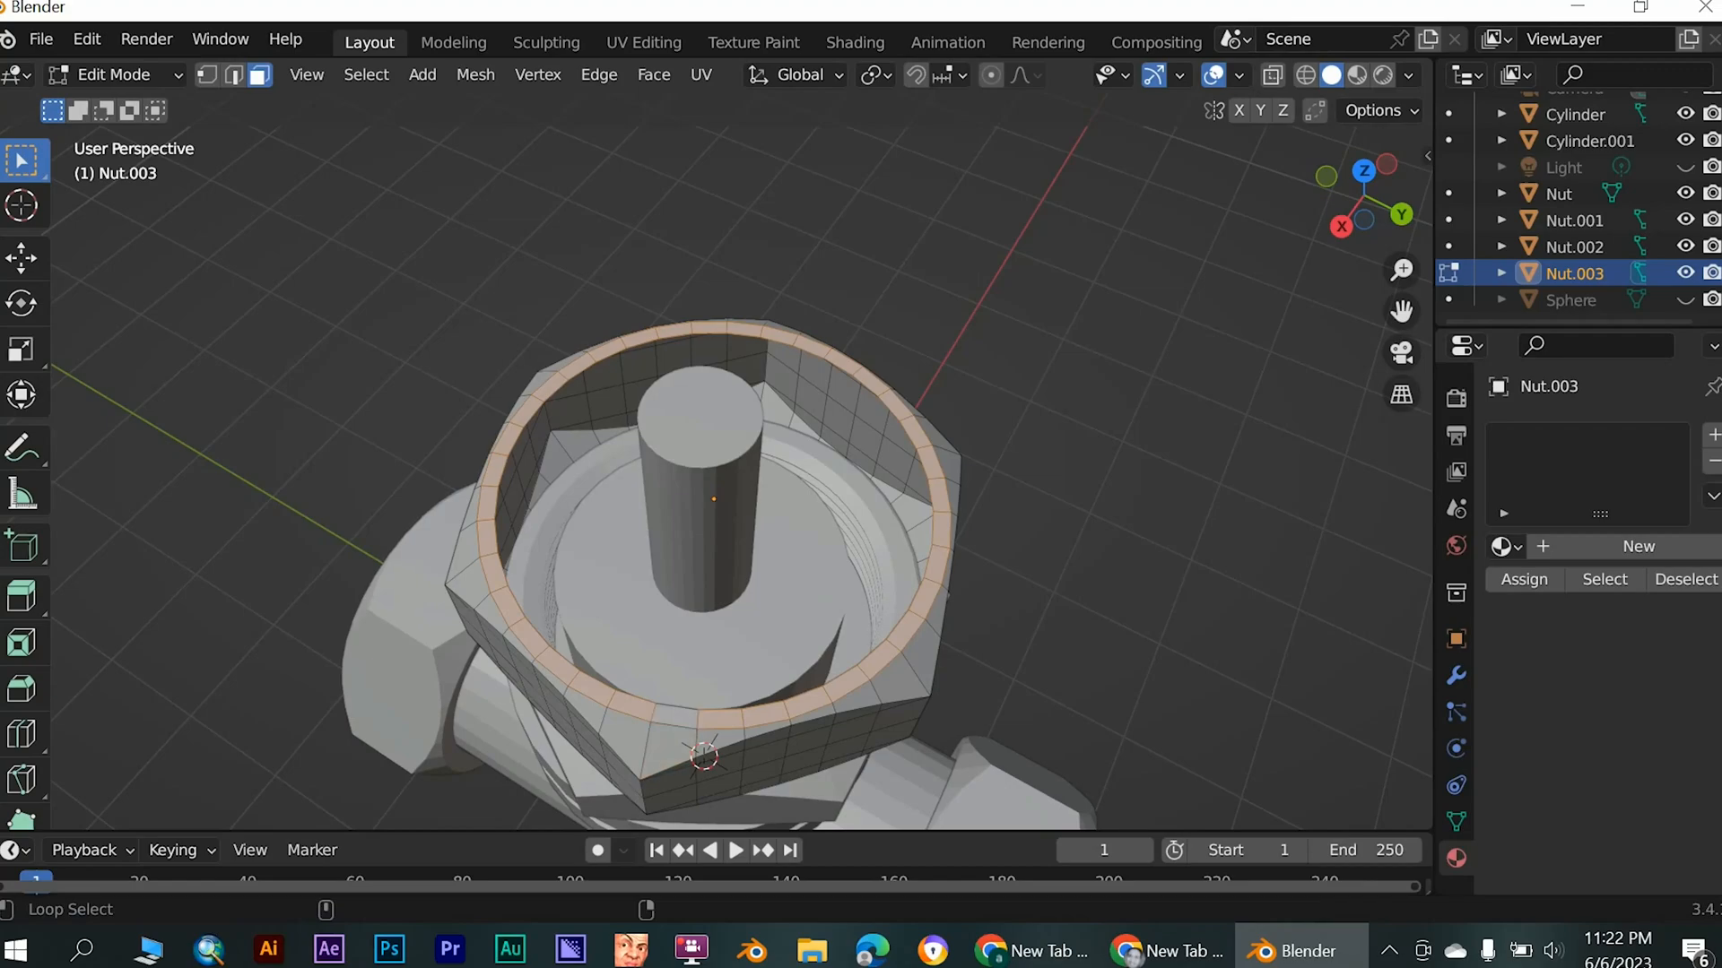
shift+click(674, 718)
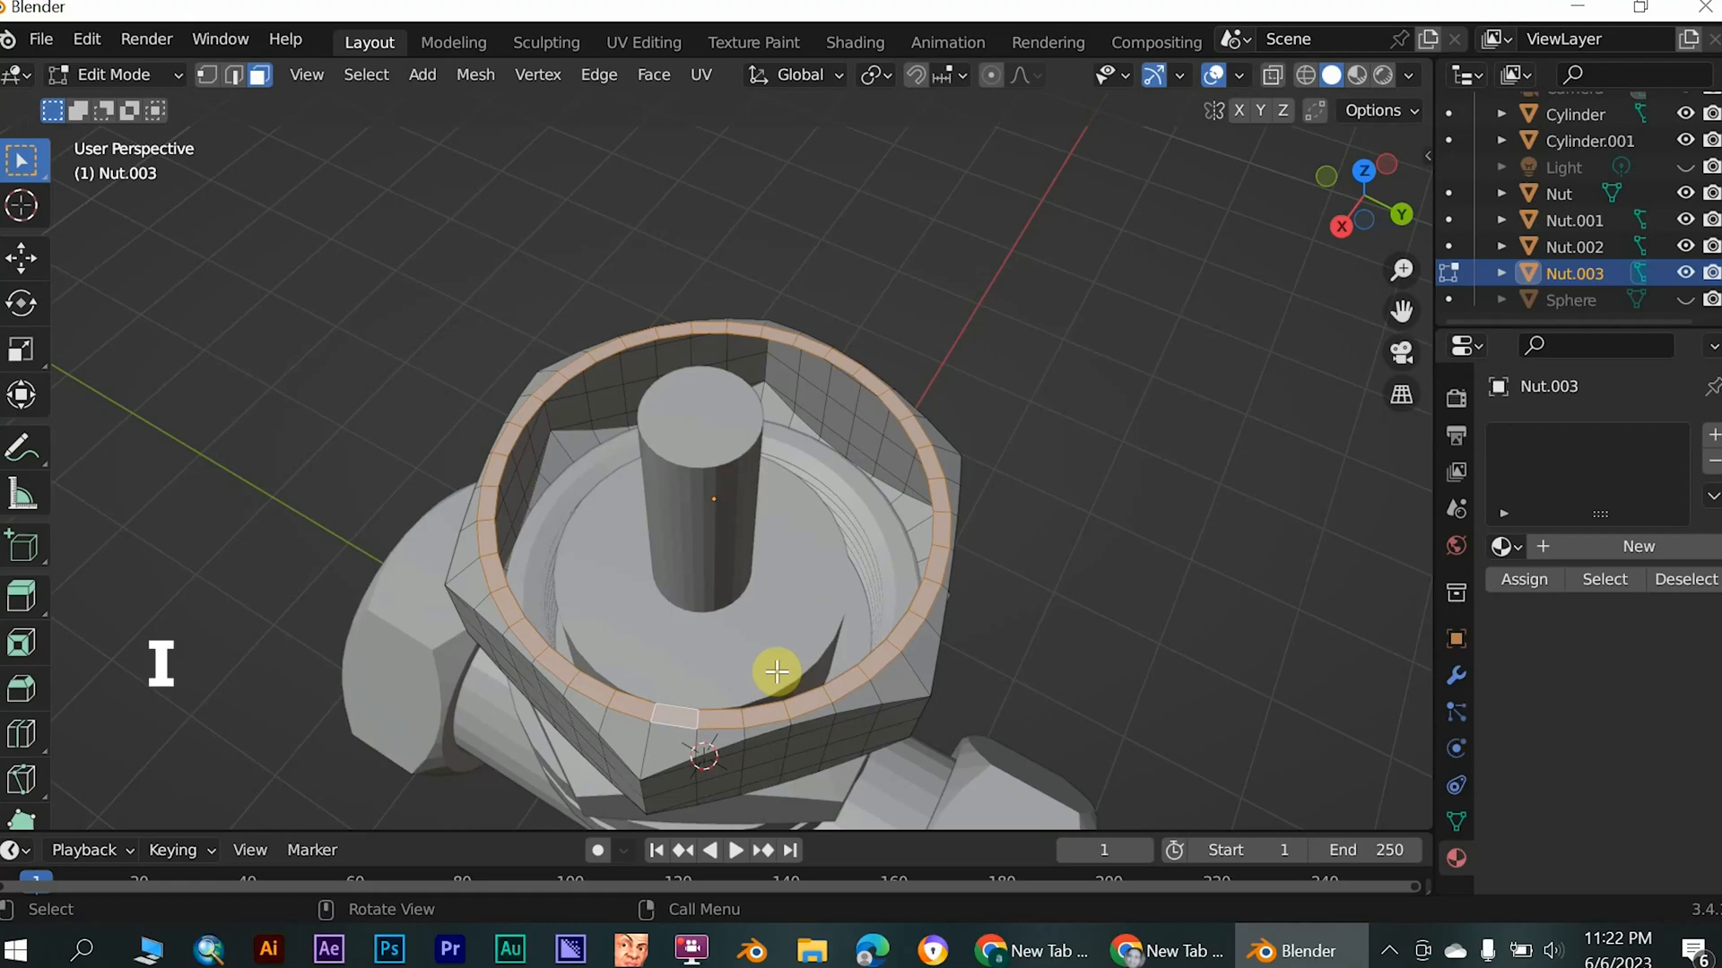
key(e)
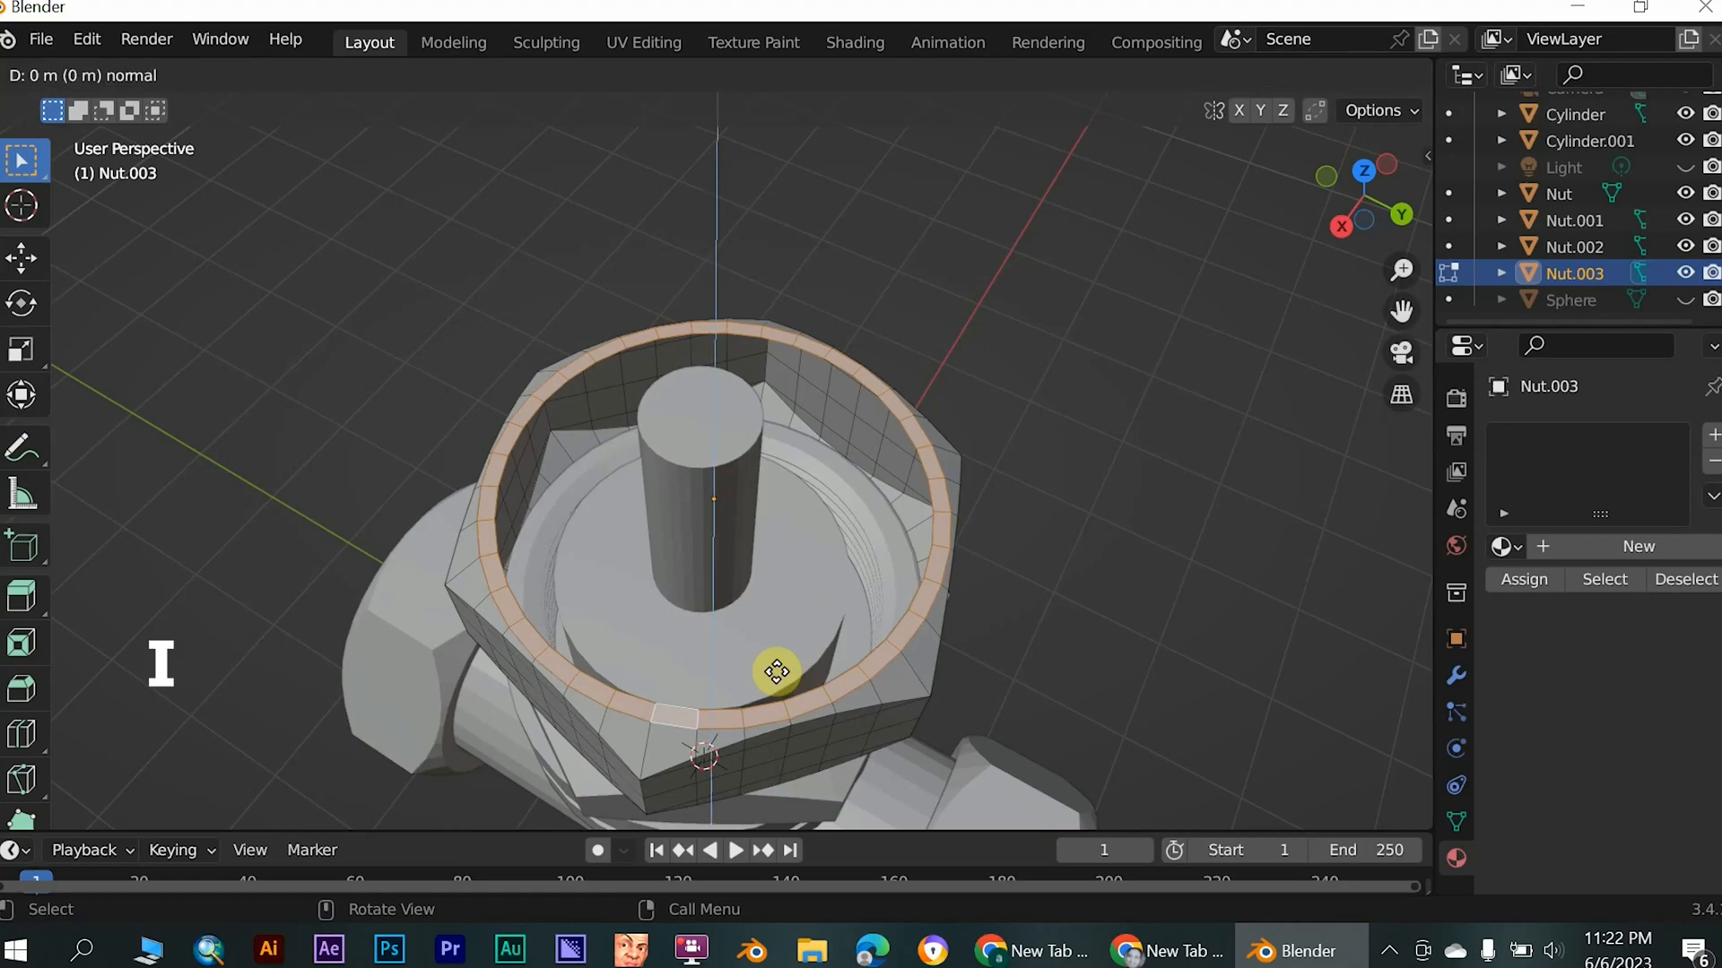
right_click(776, 670)
key(s)
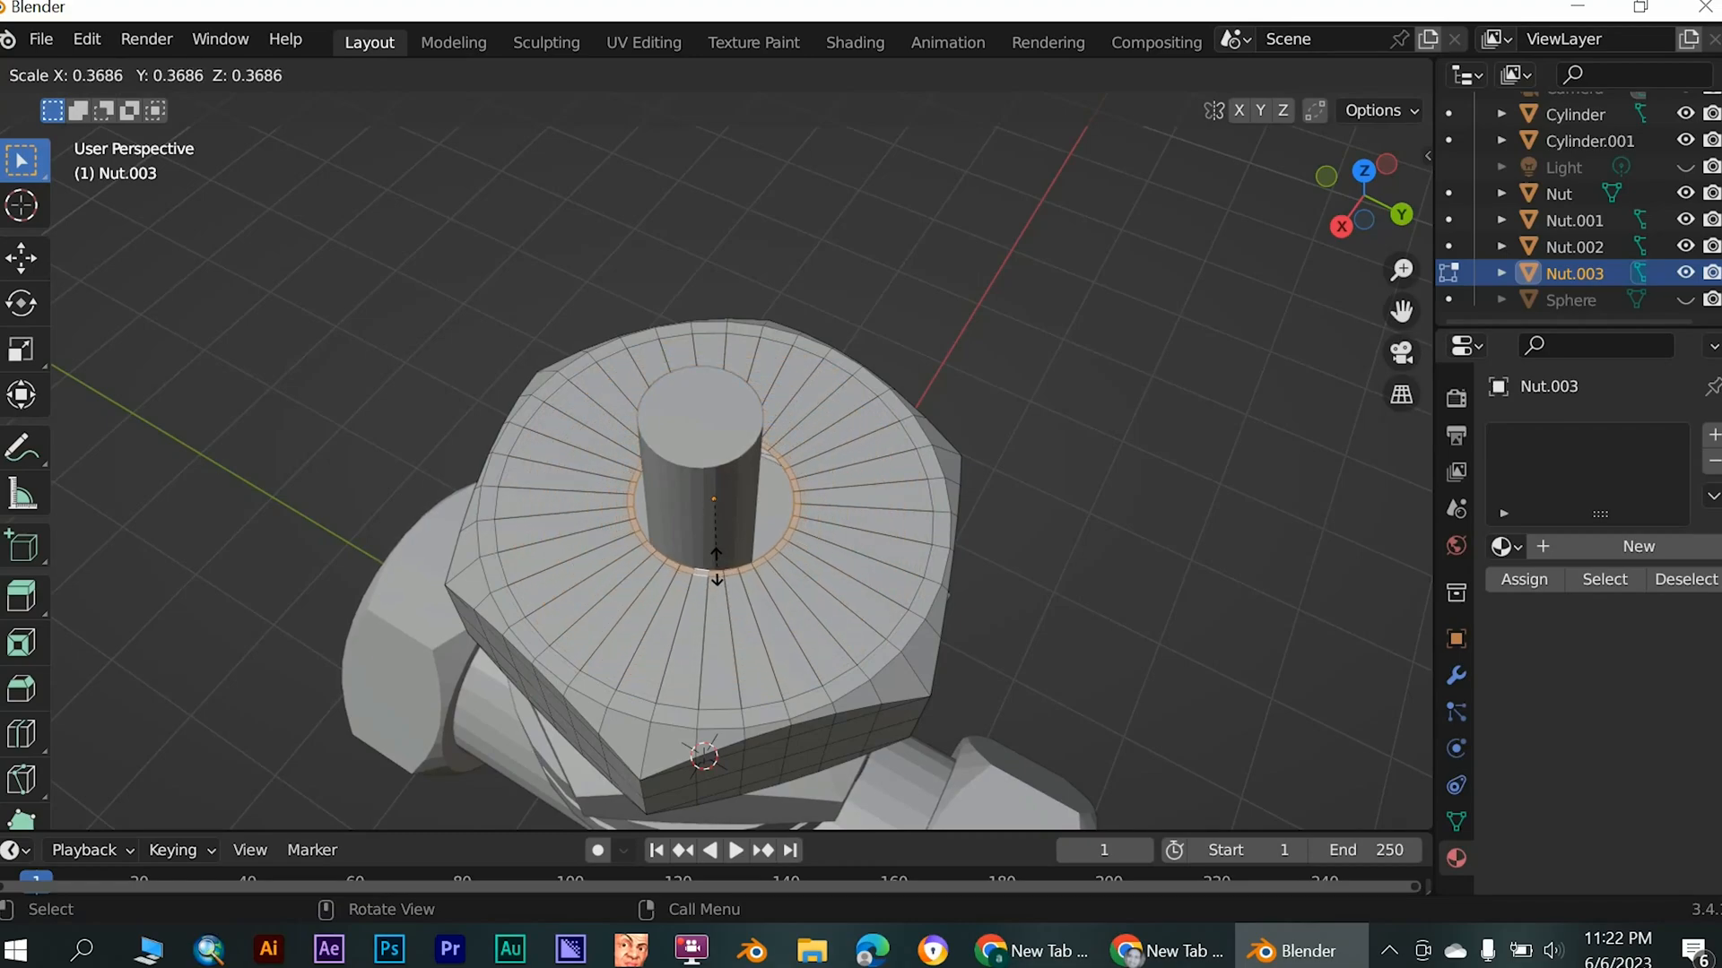
click(675, 583)
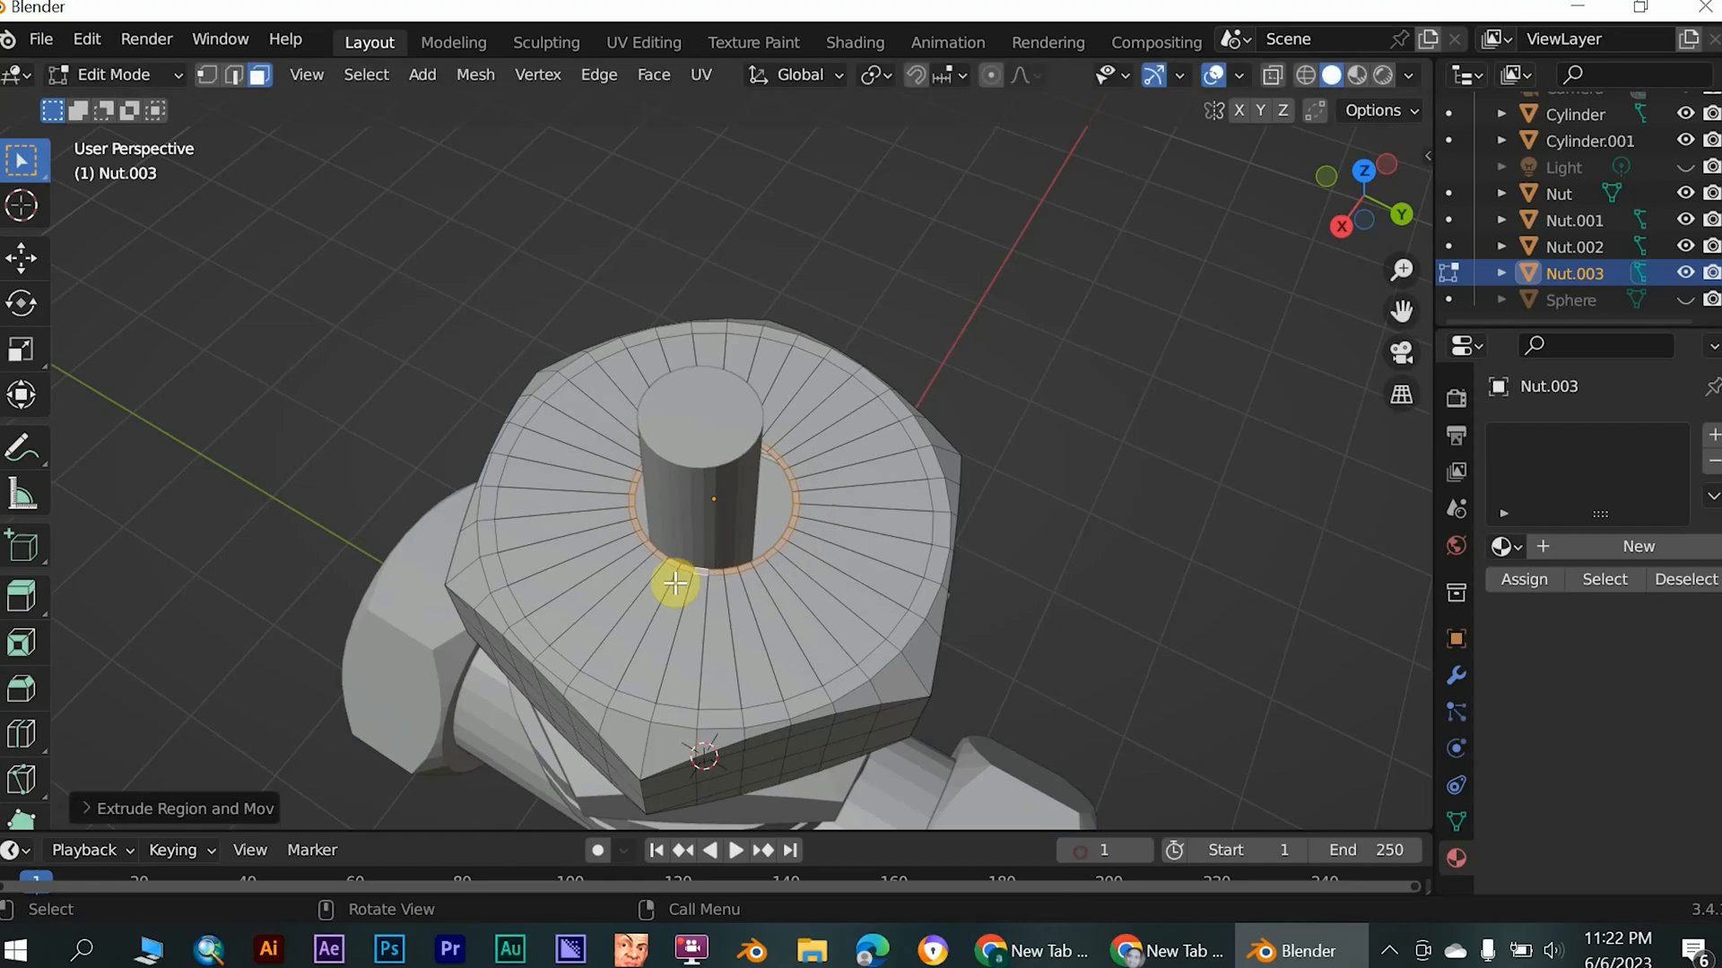
- Leave Edit Mode on the top nut and return to Object Mode
middle_drag(664, 589, 618, 621)
click(834, 583)
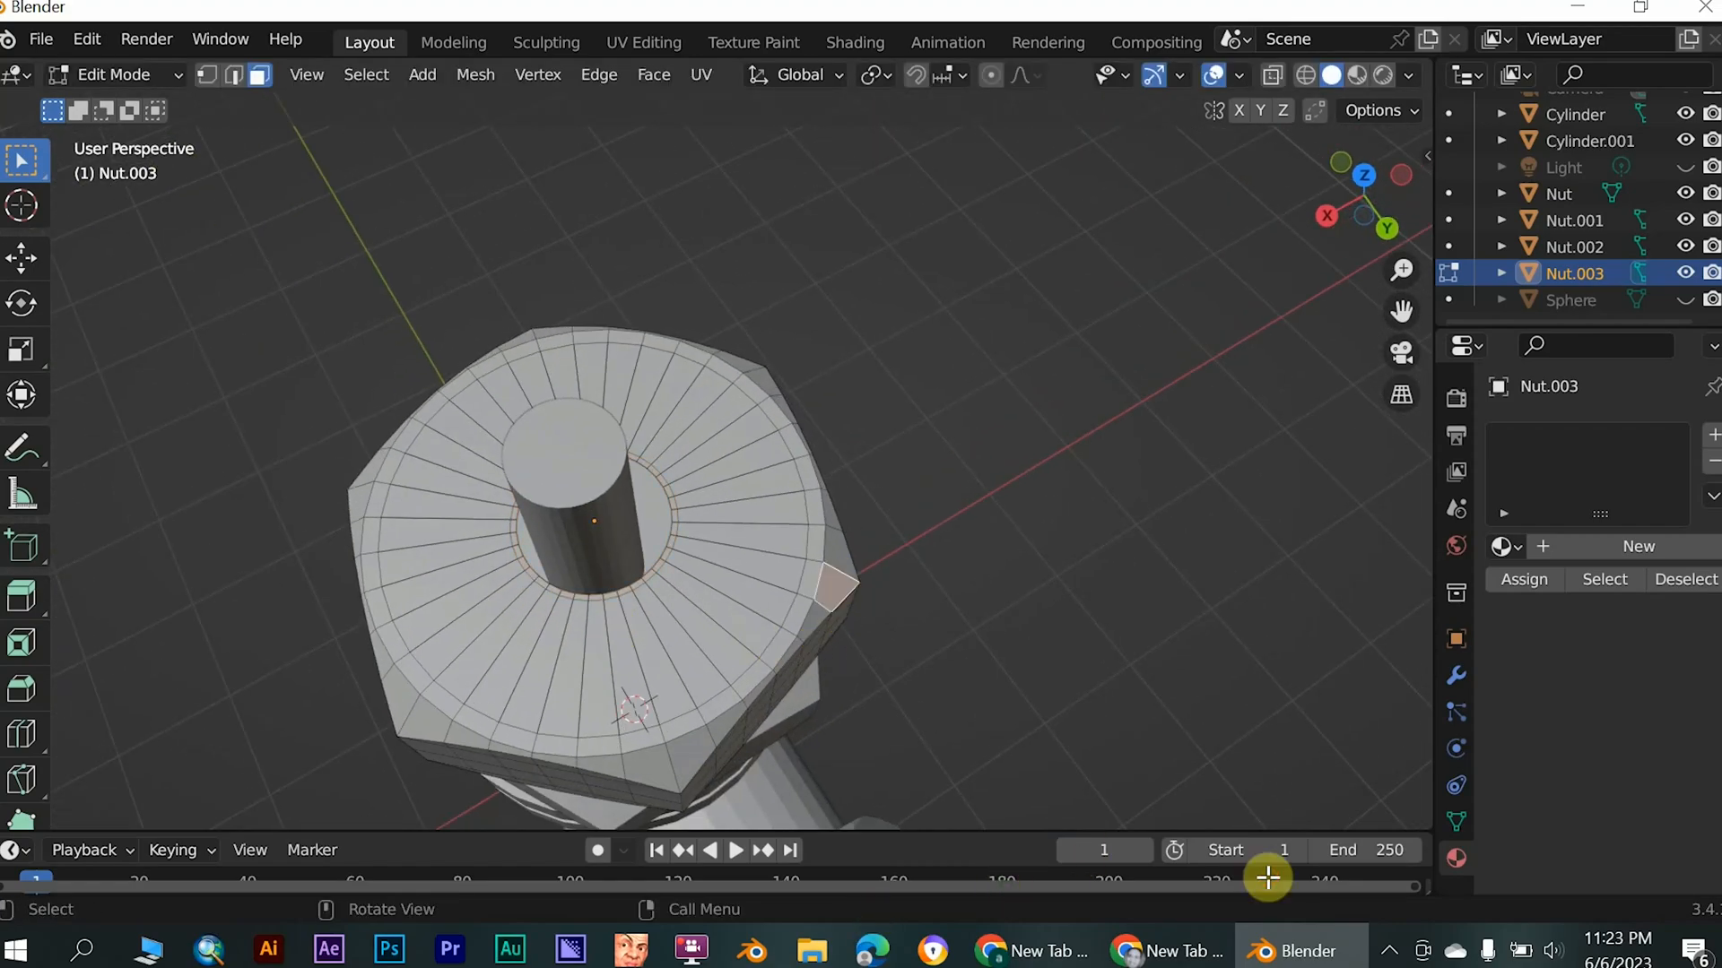
click(154, 77)
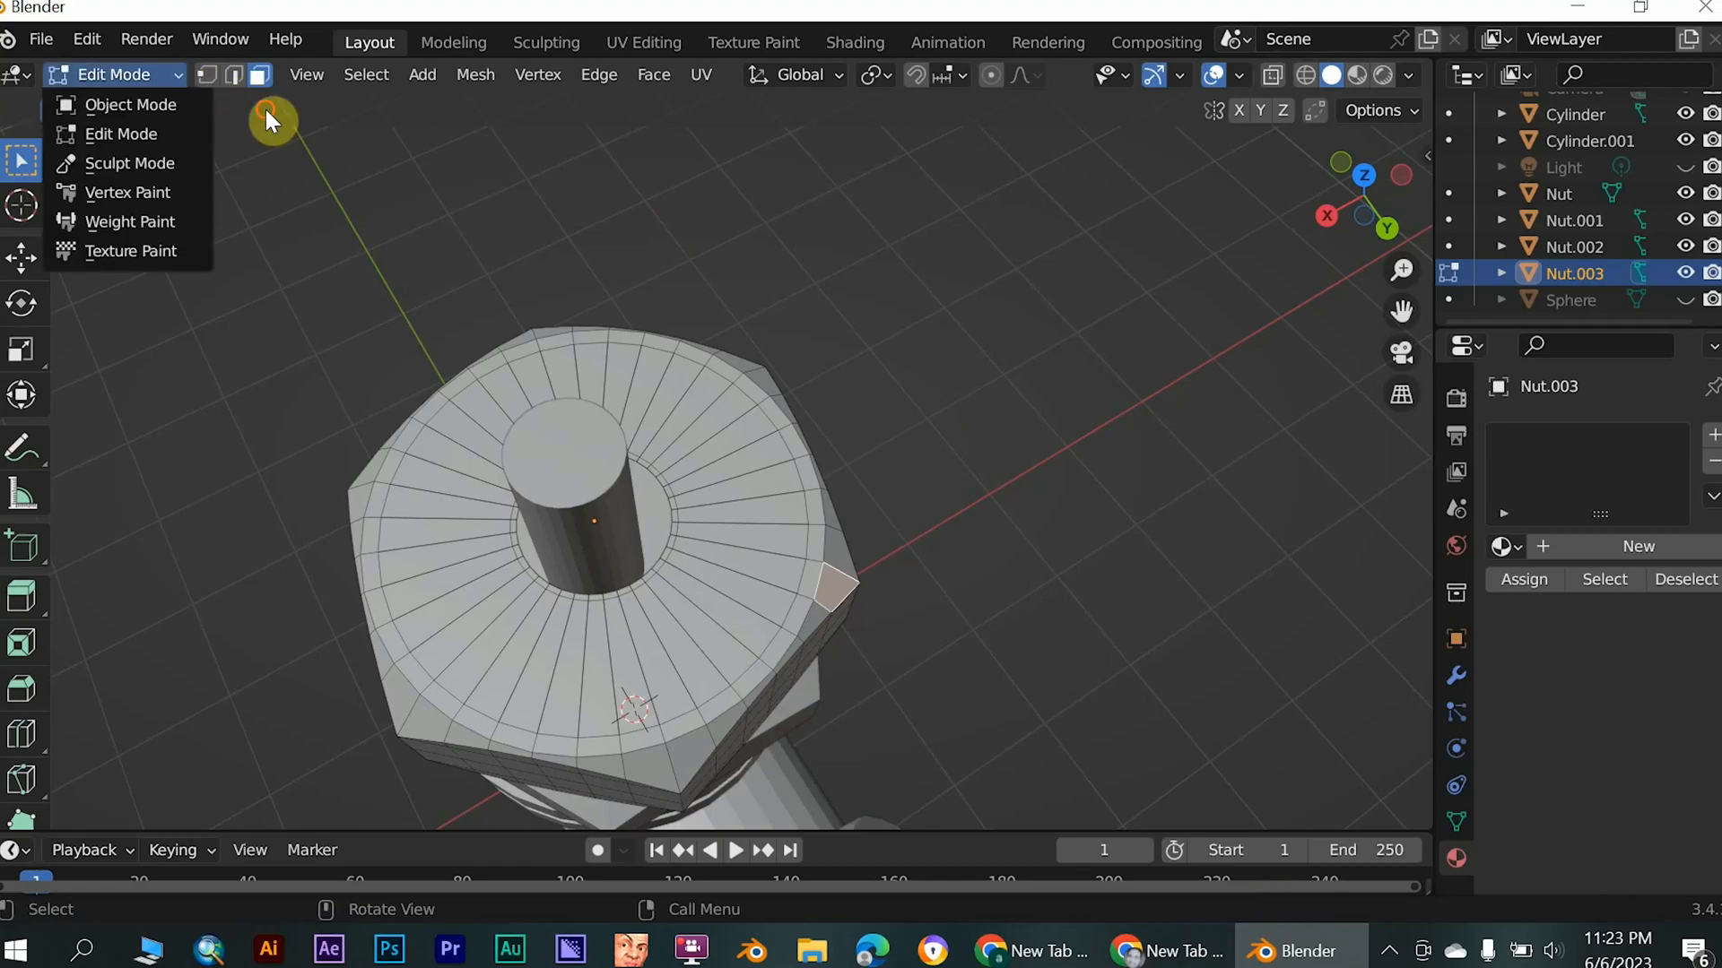
click(177, 105)
middle_drag(572, 484, 726, 541)
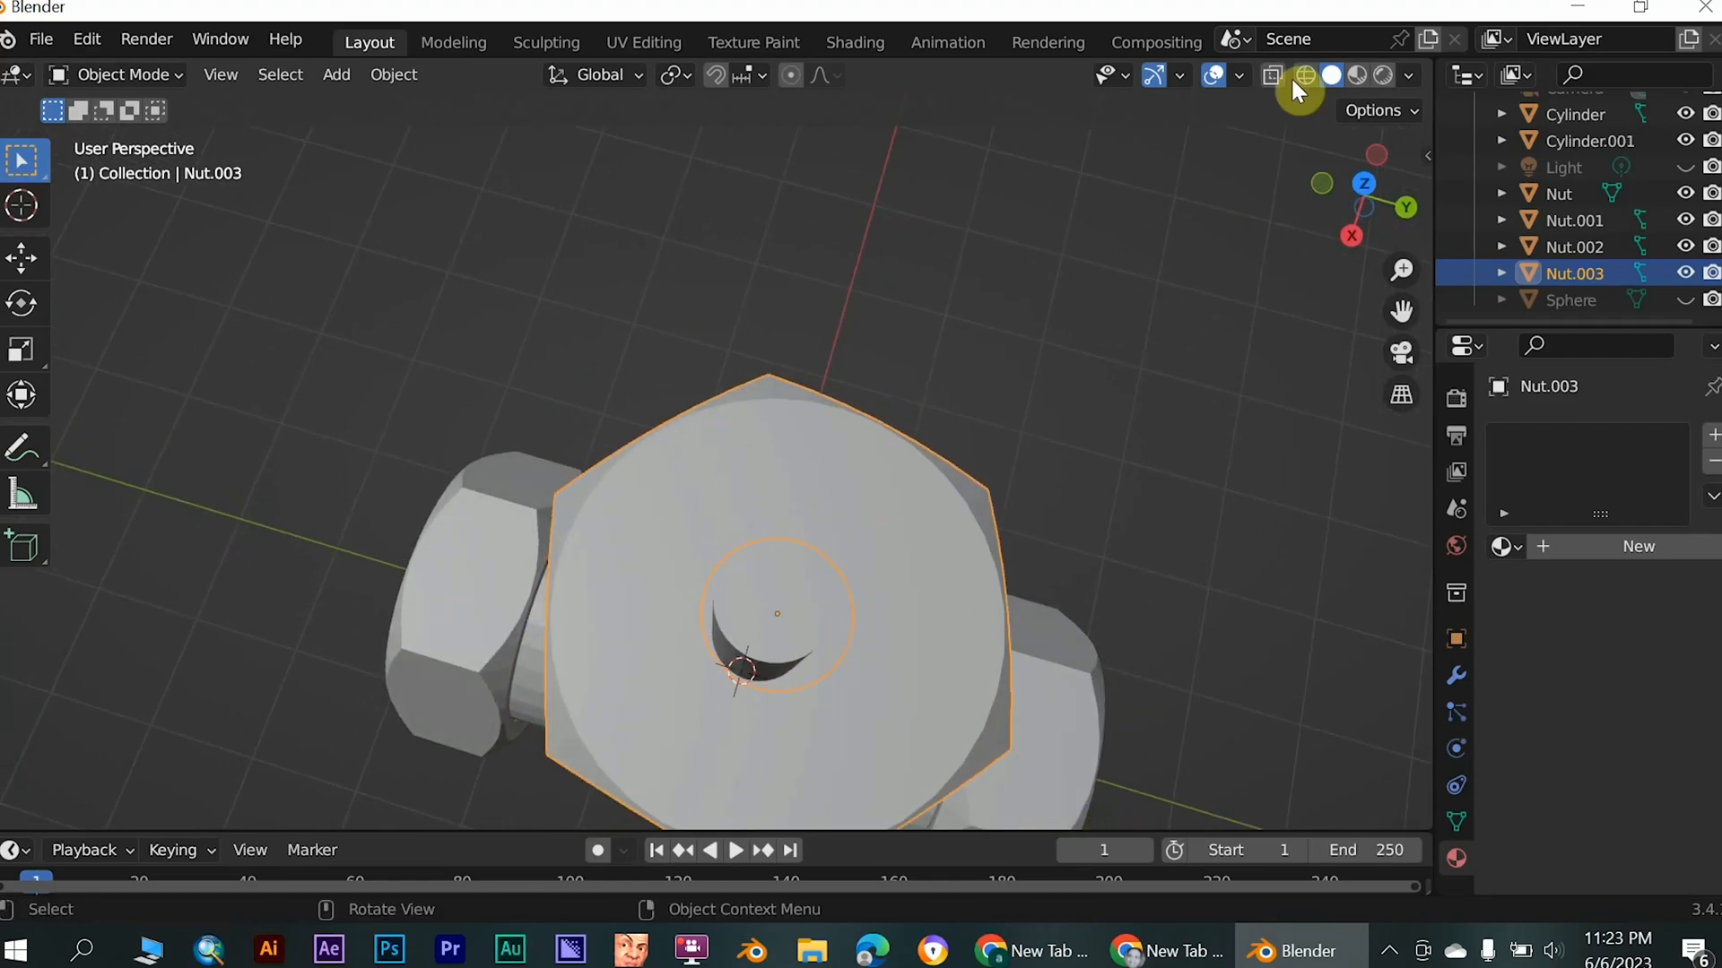
- Preview the valve in Material Preview and Rendered shading, and return to Solid shading
click(1356, 74)
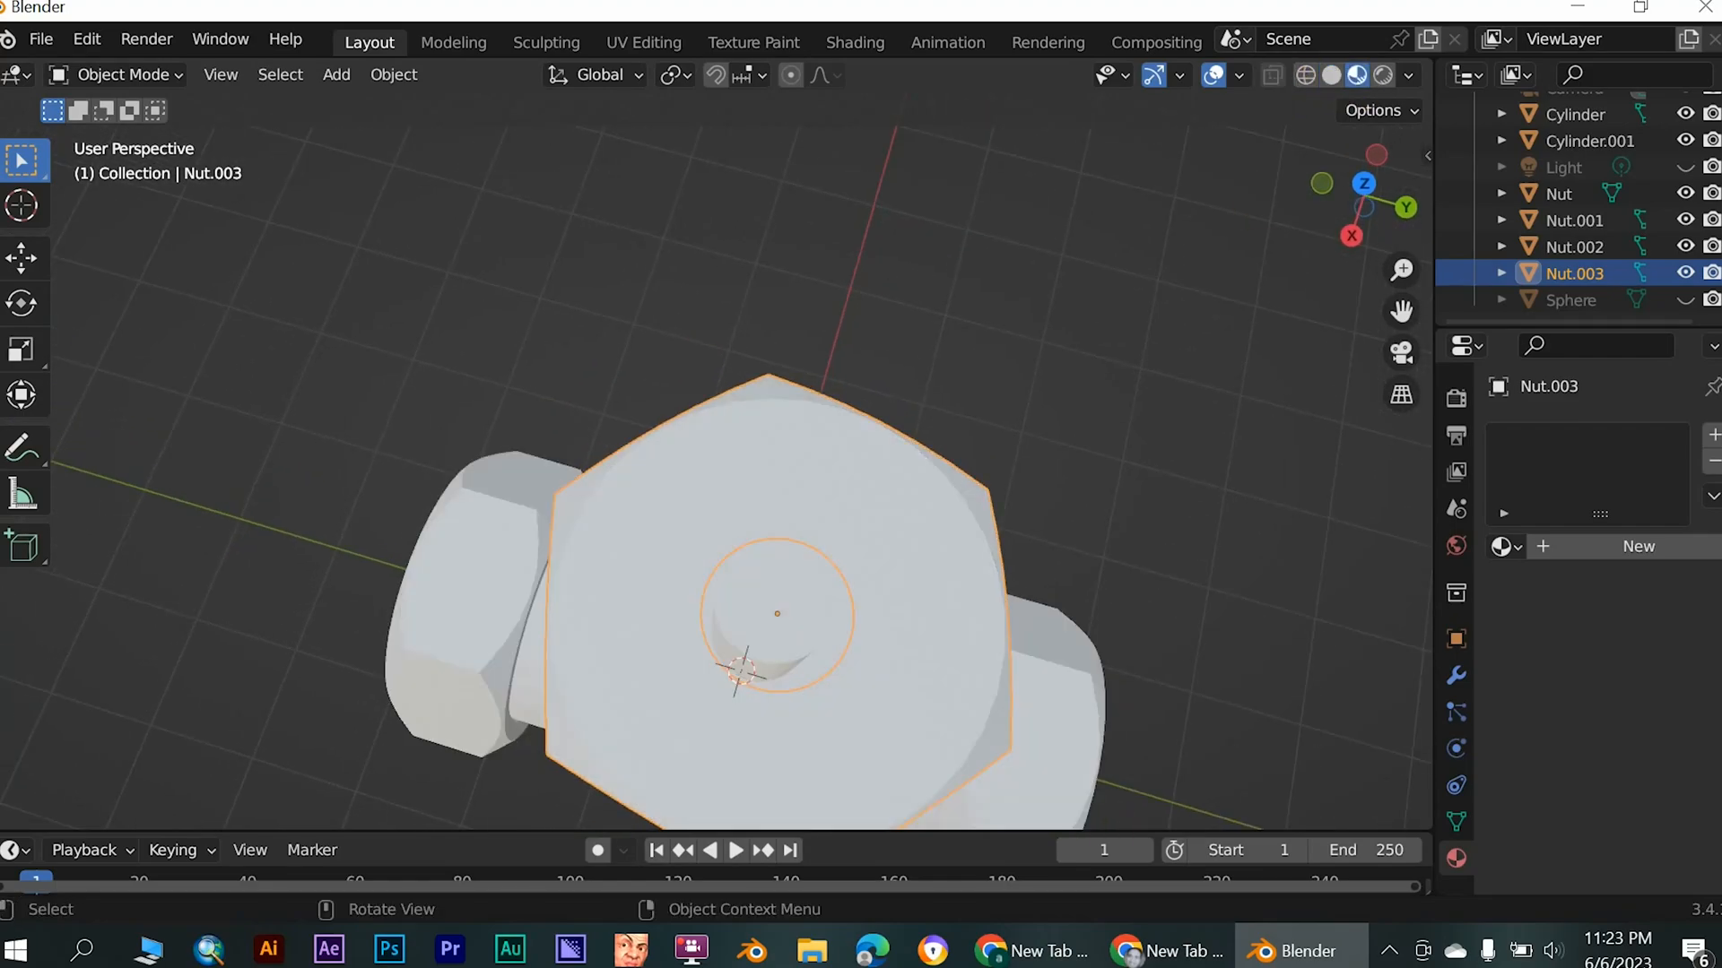
click(1381, 76)
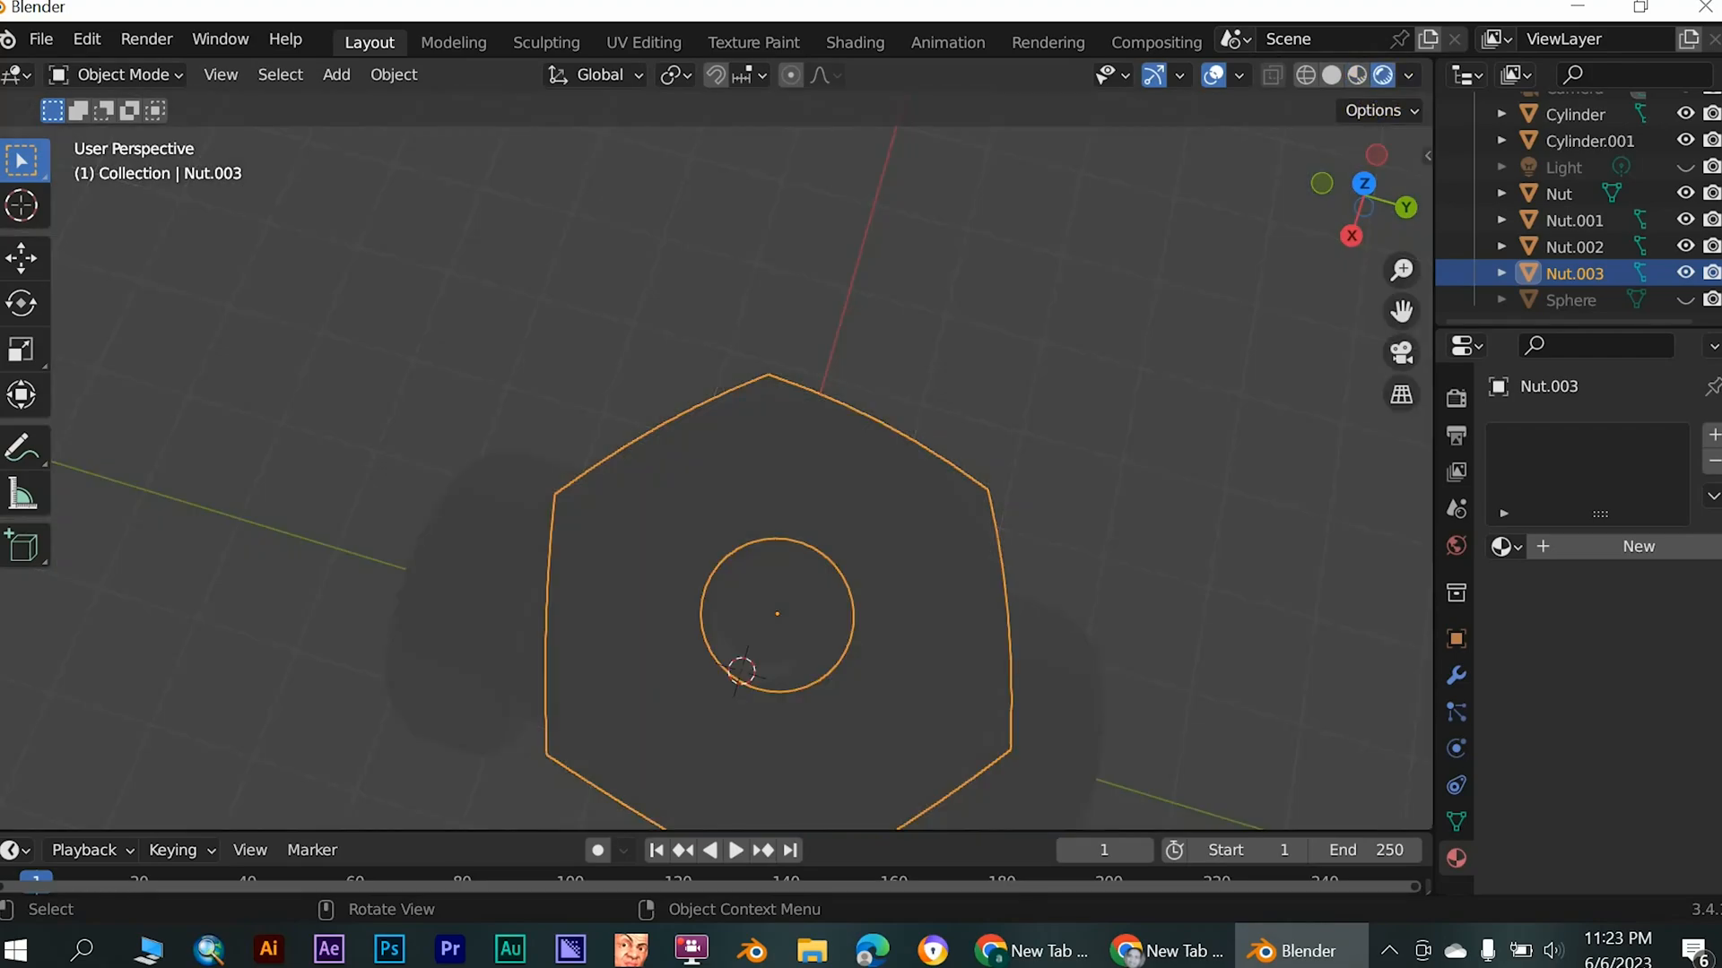
click(1333, 75)
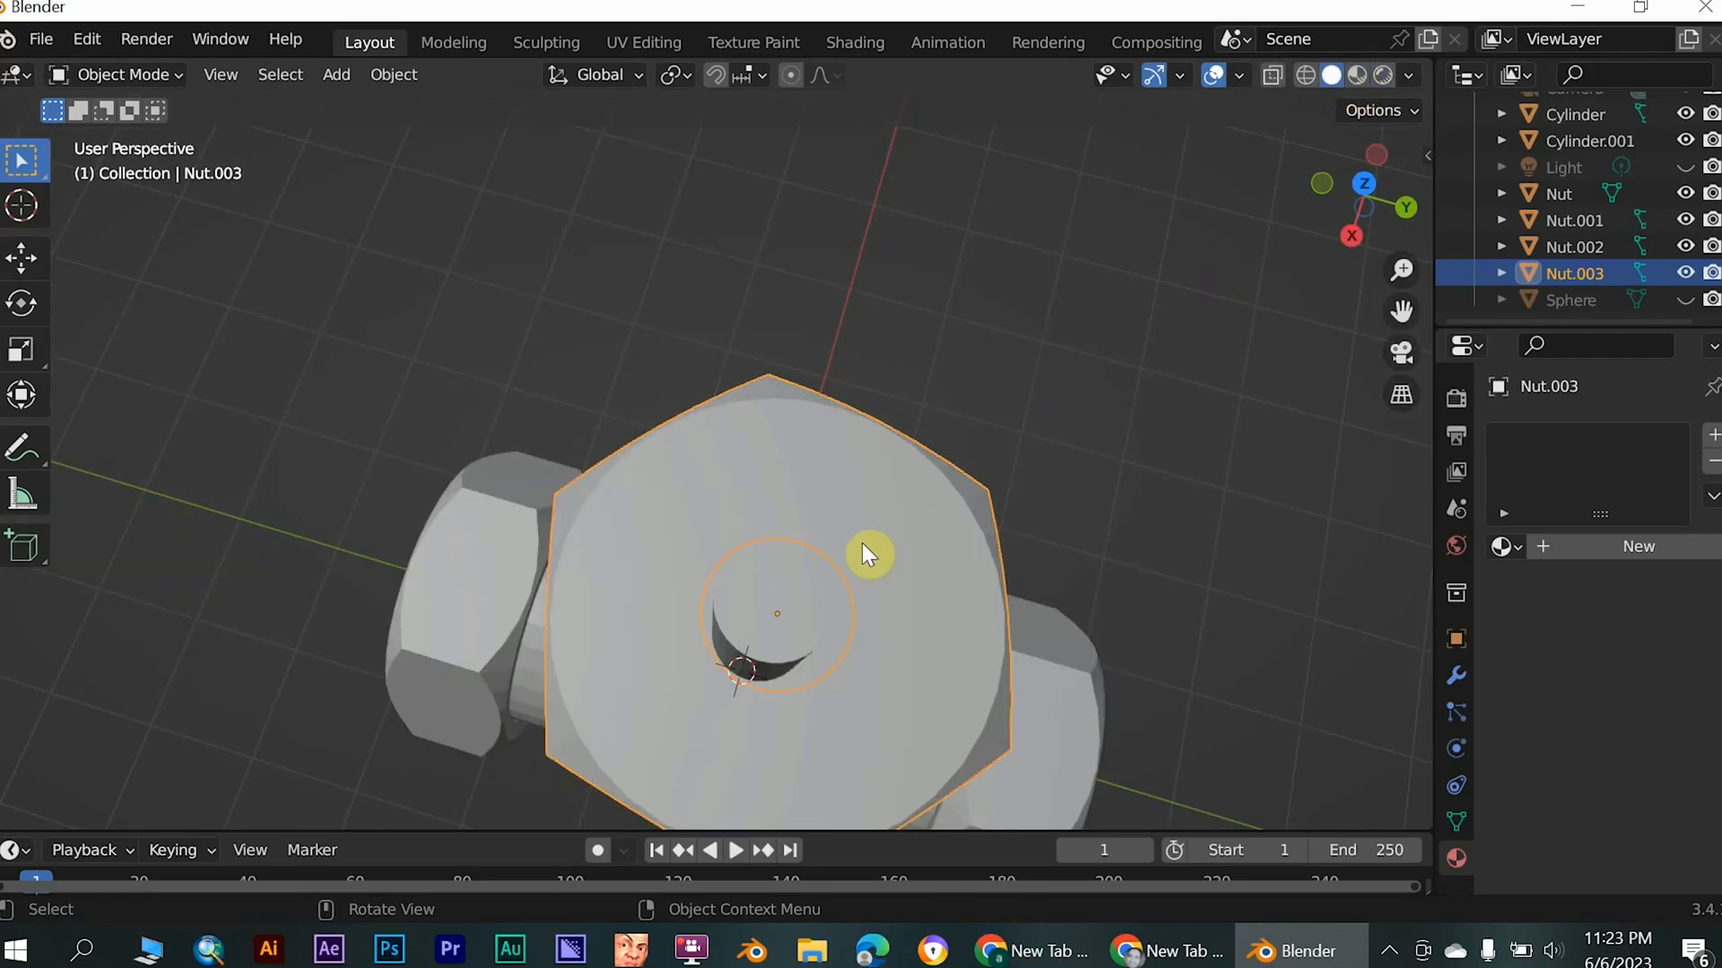
- Nudge the top nut about 0.04 m sideways so its hole is better centred on the stem, and deselect it
key(g)
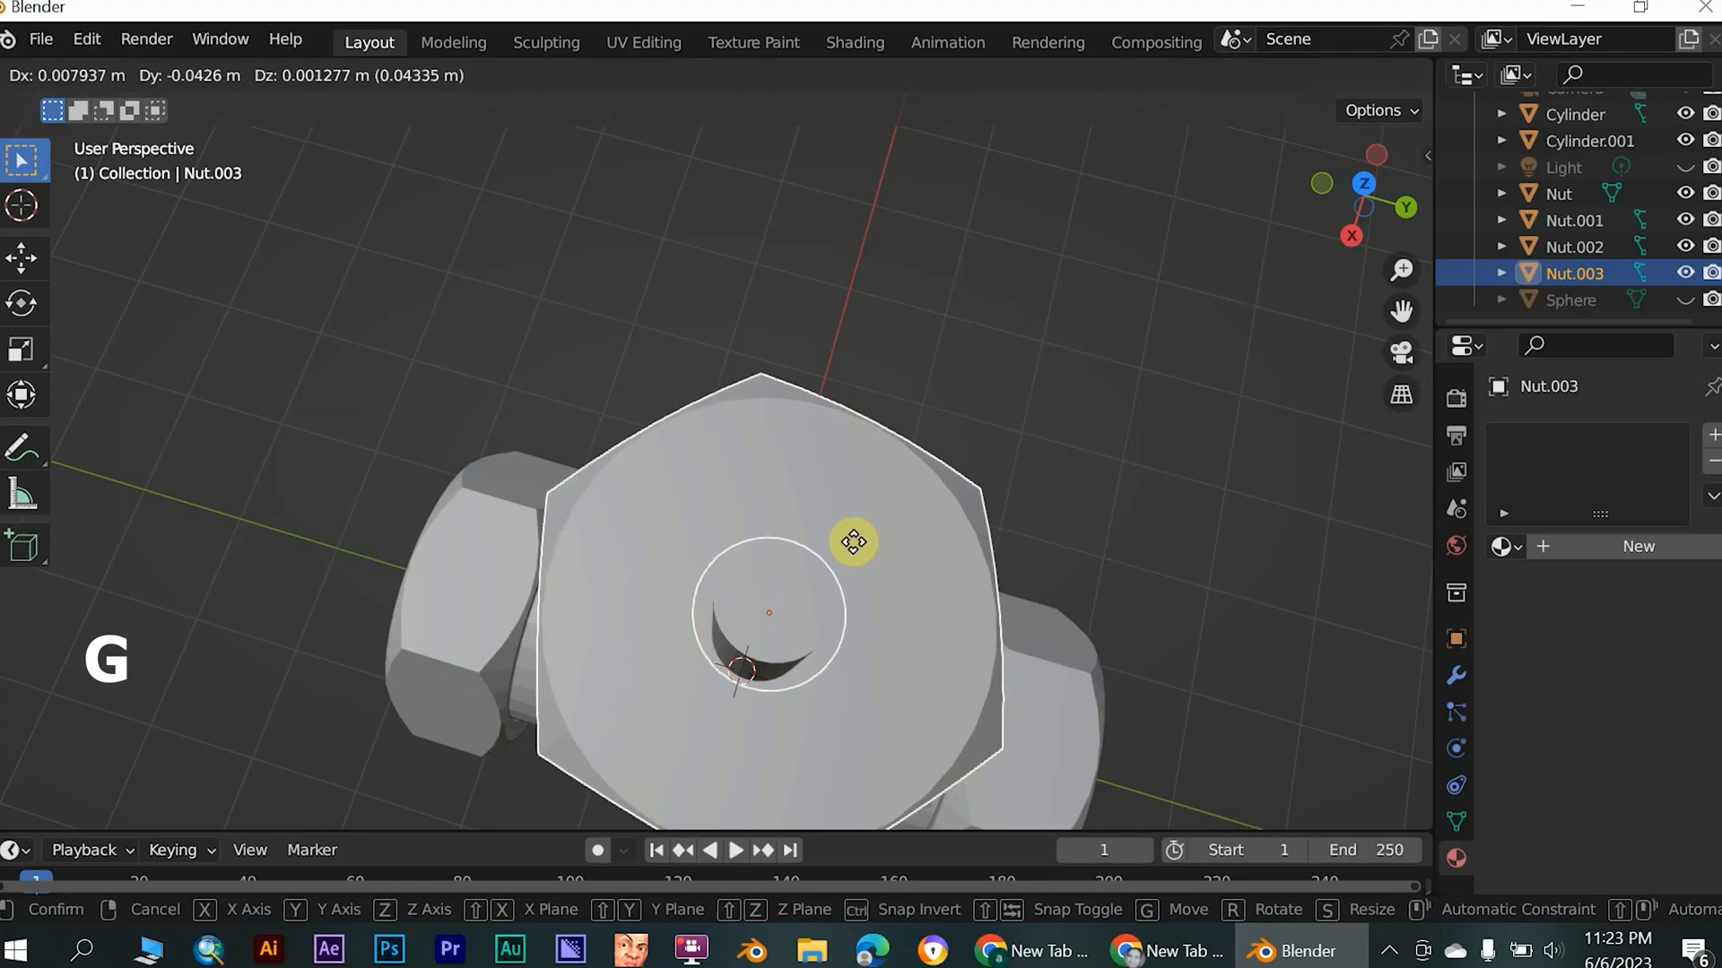
click(854, 542)
scroll(834, 578, down, 3)
middle_drag(834, 579, 488, 411)
click(458, 529)
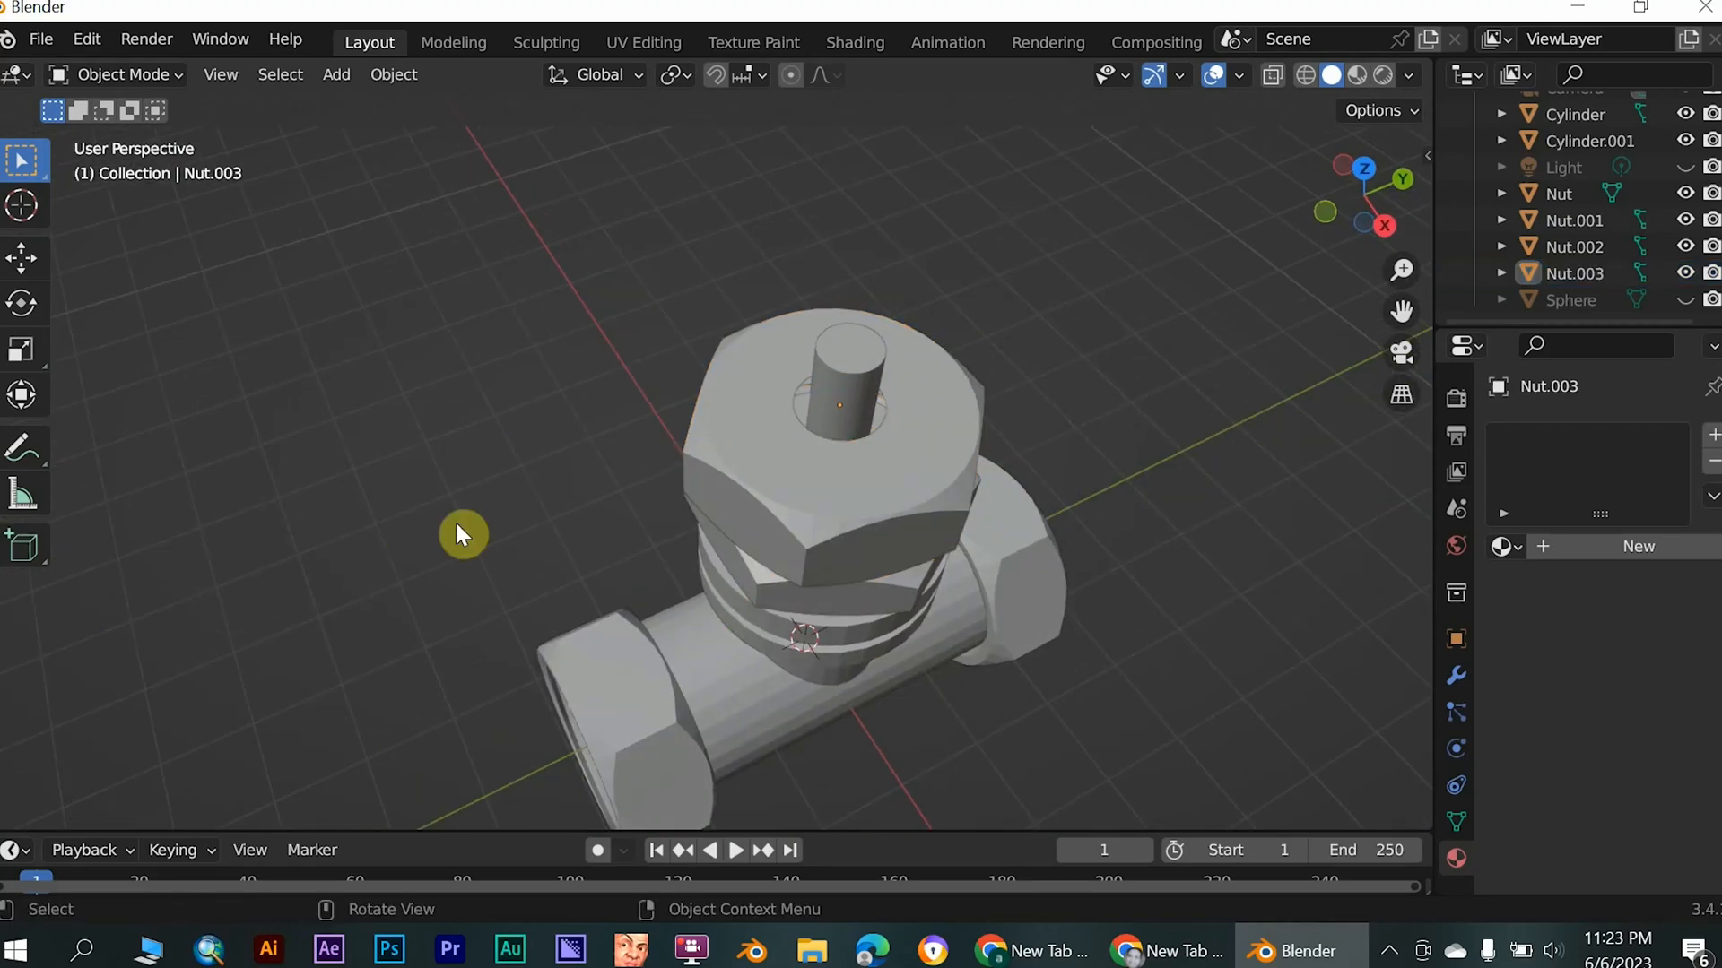
click(841, 439)
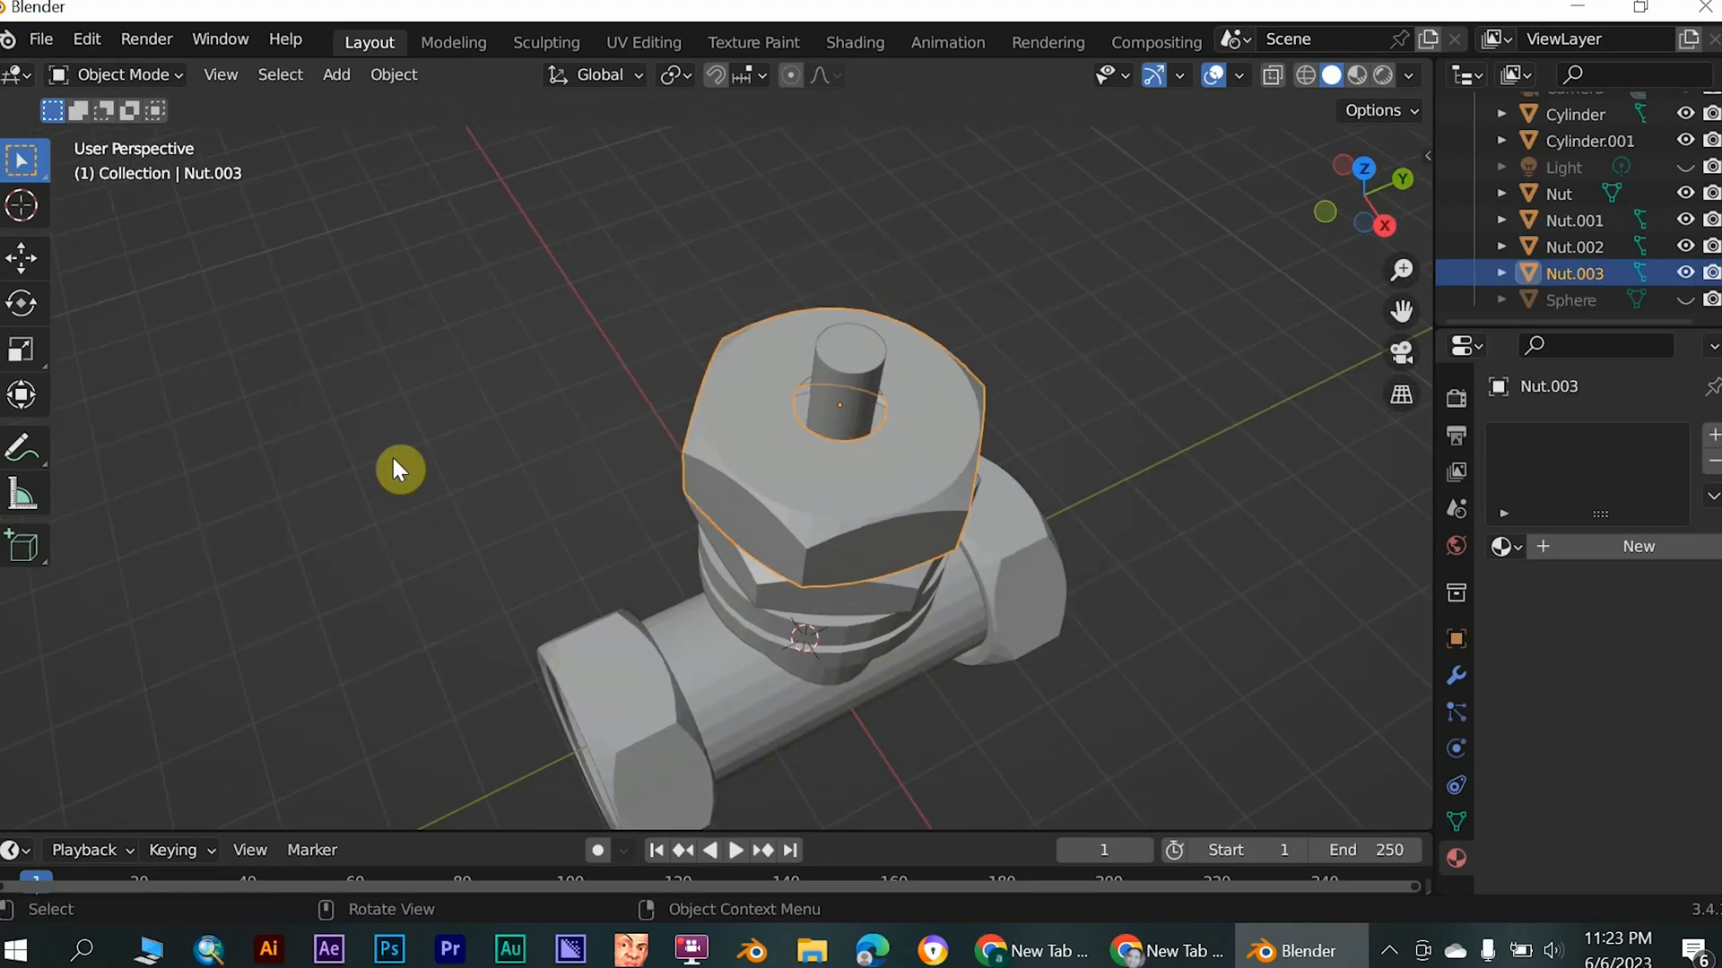
click(211, 307)
- In Edit Mode with edge selection, select the edge loop of the top nut's stem hole and extrude it down about 0.26 m along Z
click(170, 76)
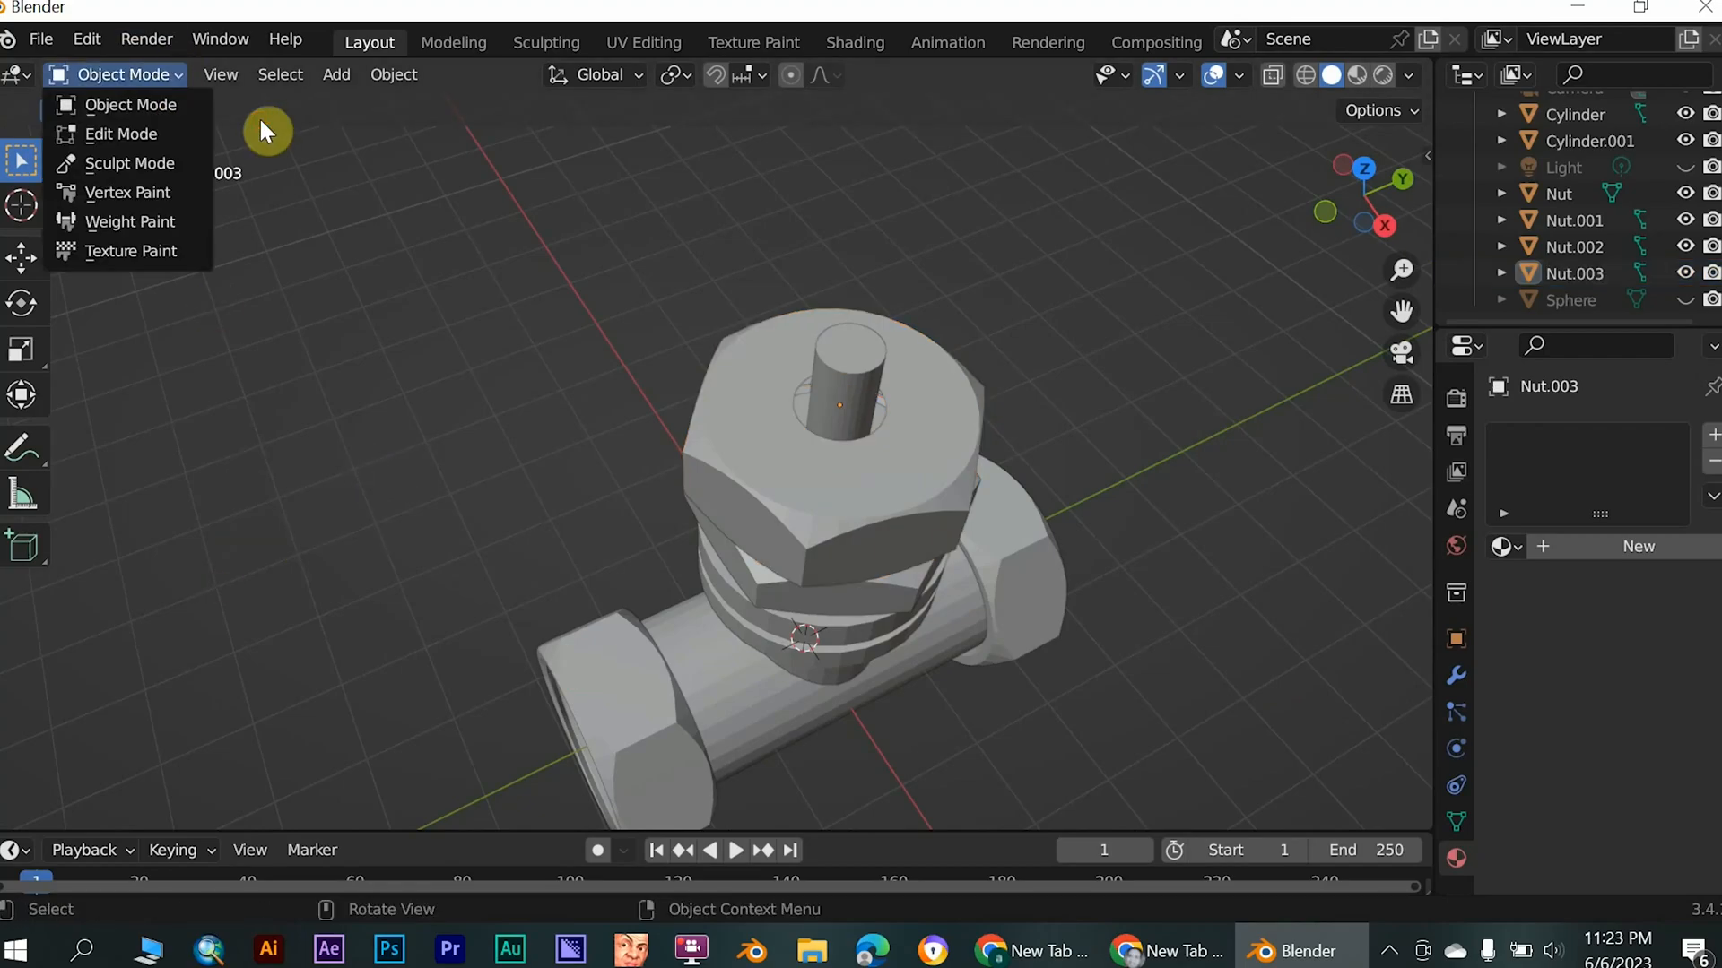
click(126, 134)
scroll(1345, 634, up, 4)
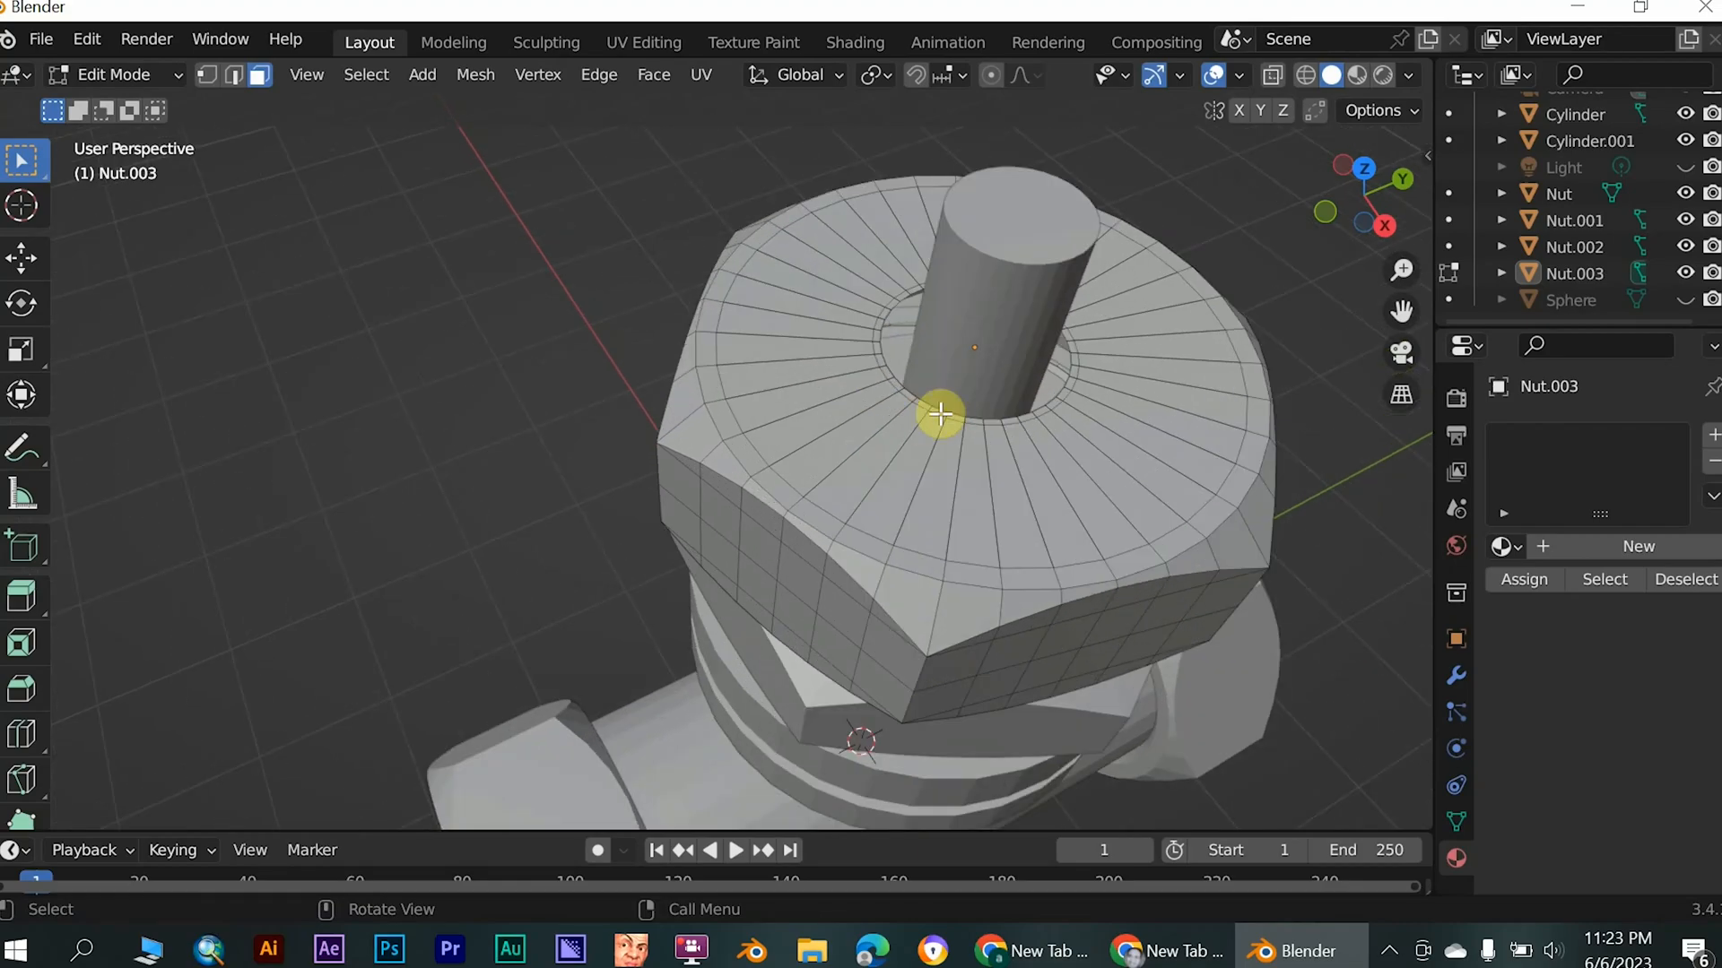
scroll(950, 413, up, 3)
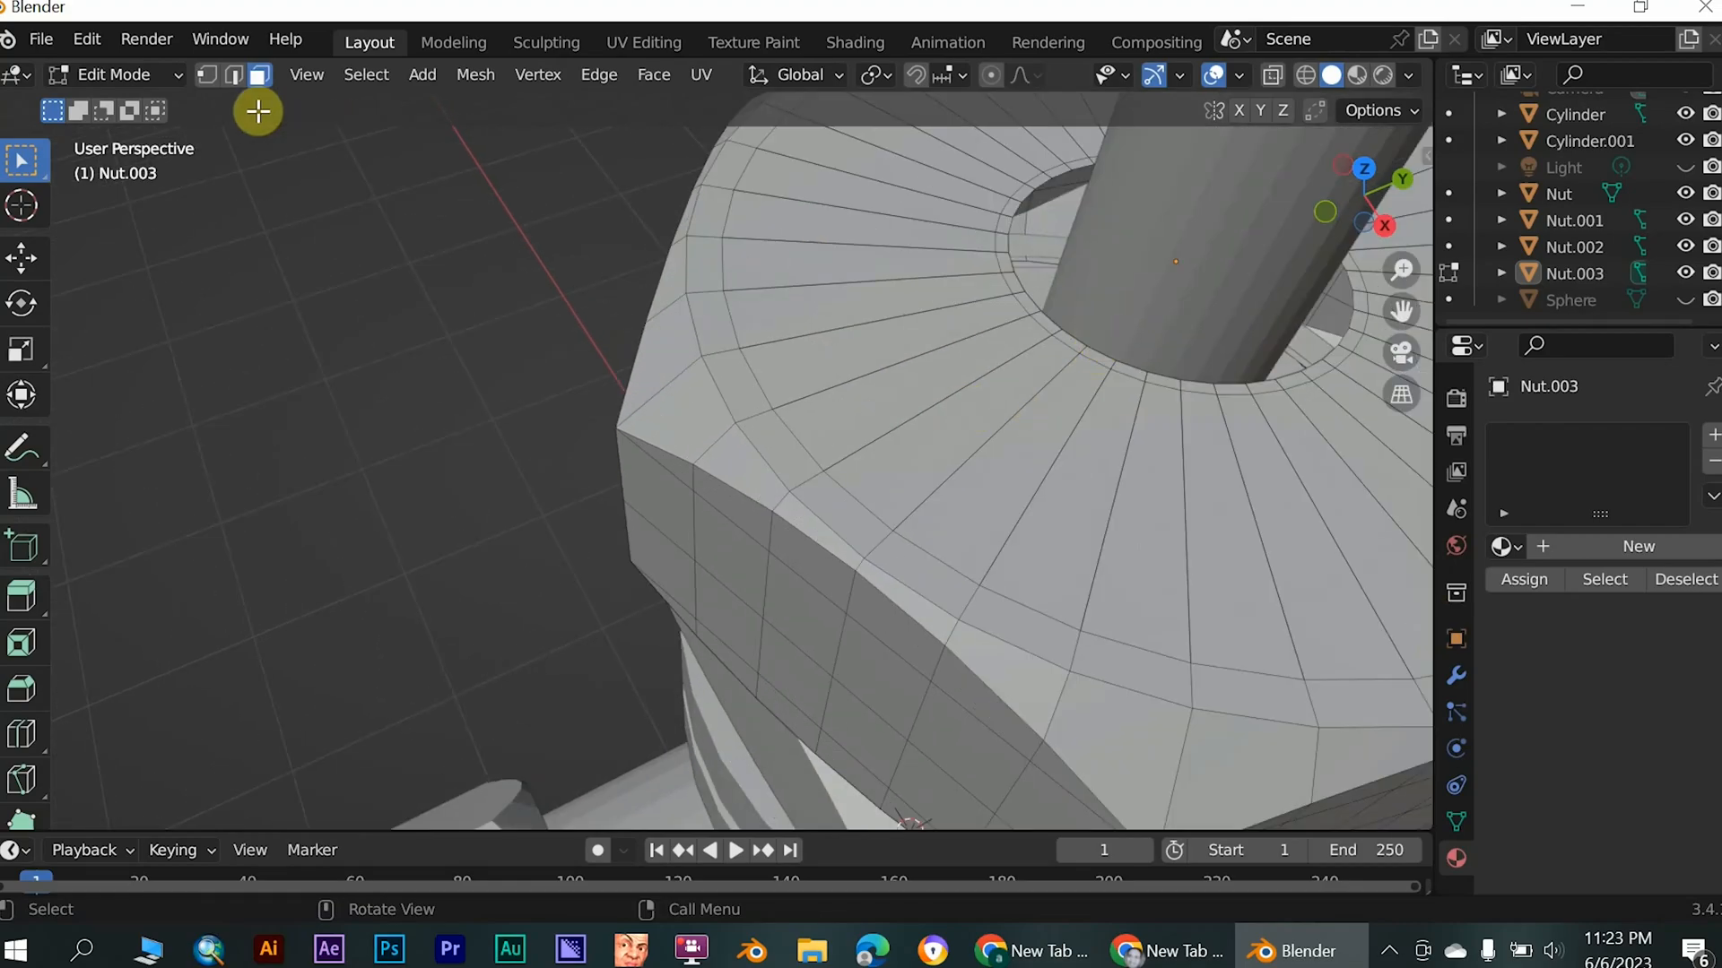
click(235, 76)
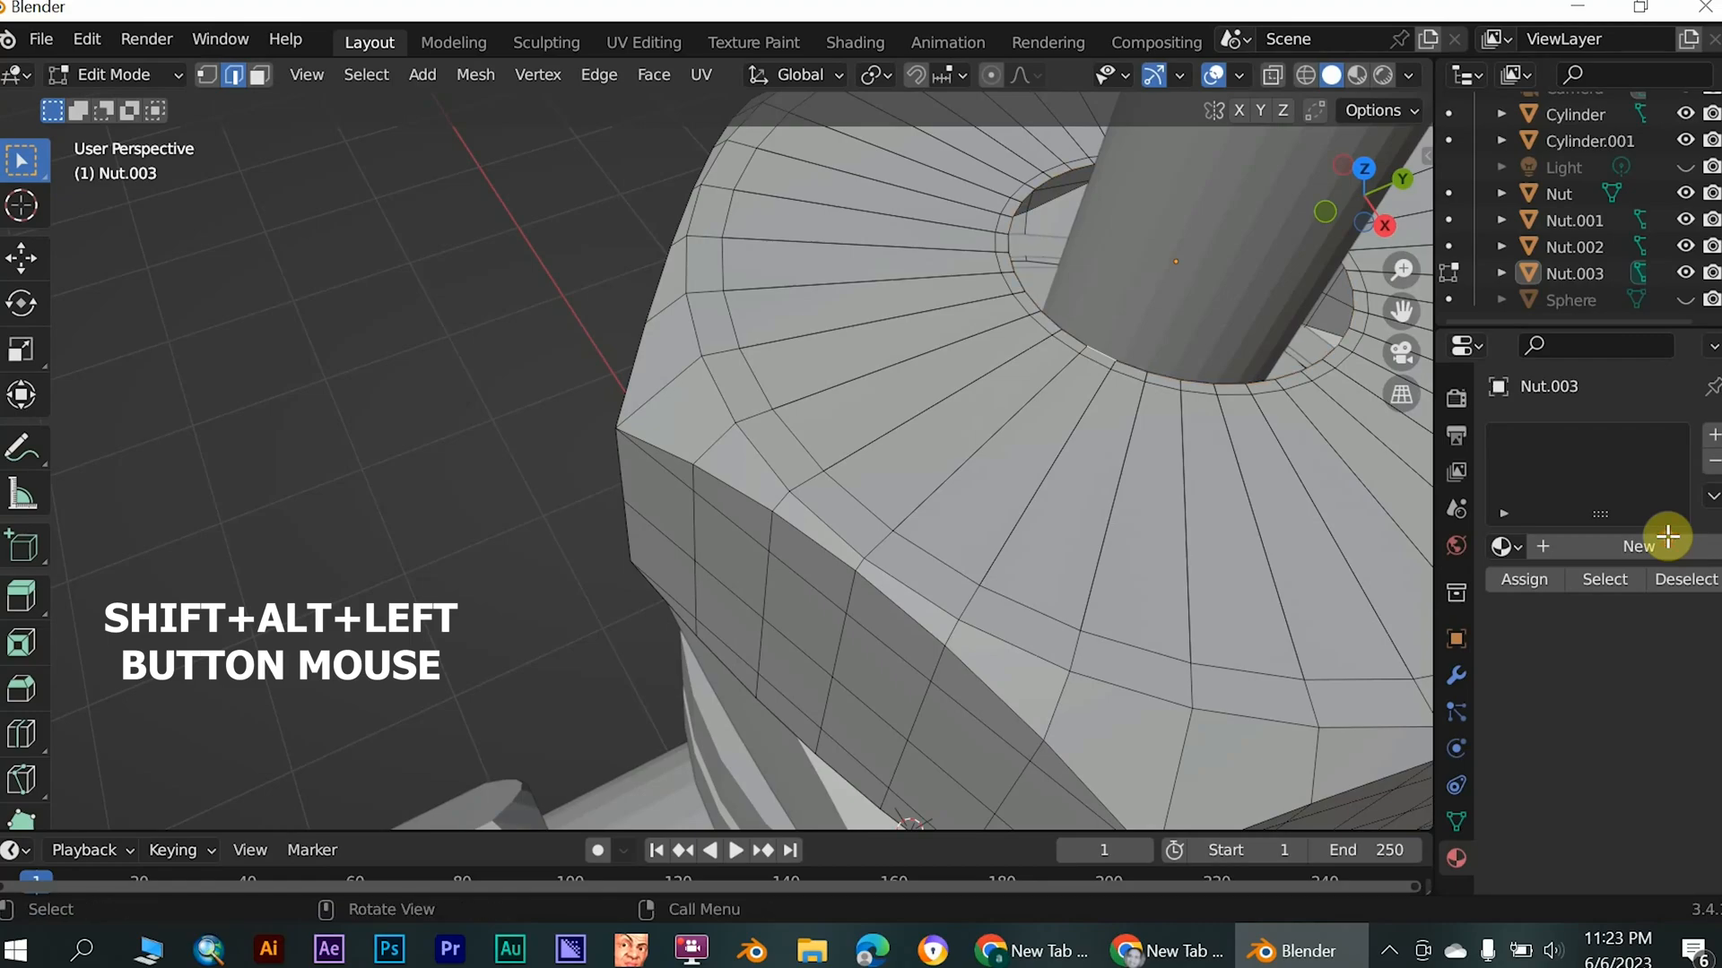
alt+shift+click(1103, 355)
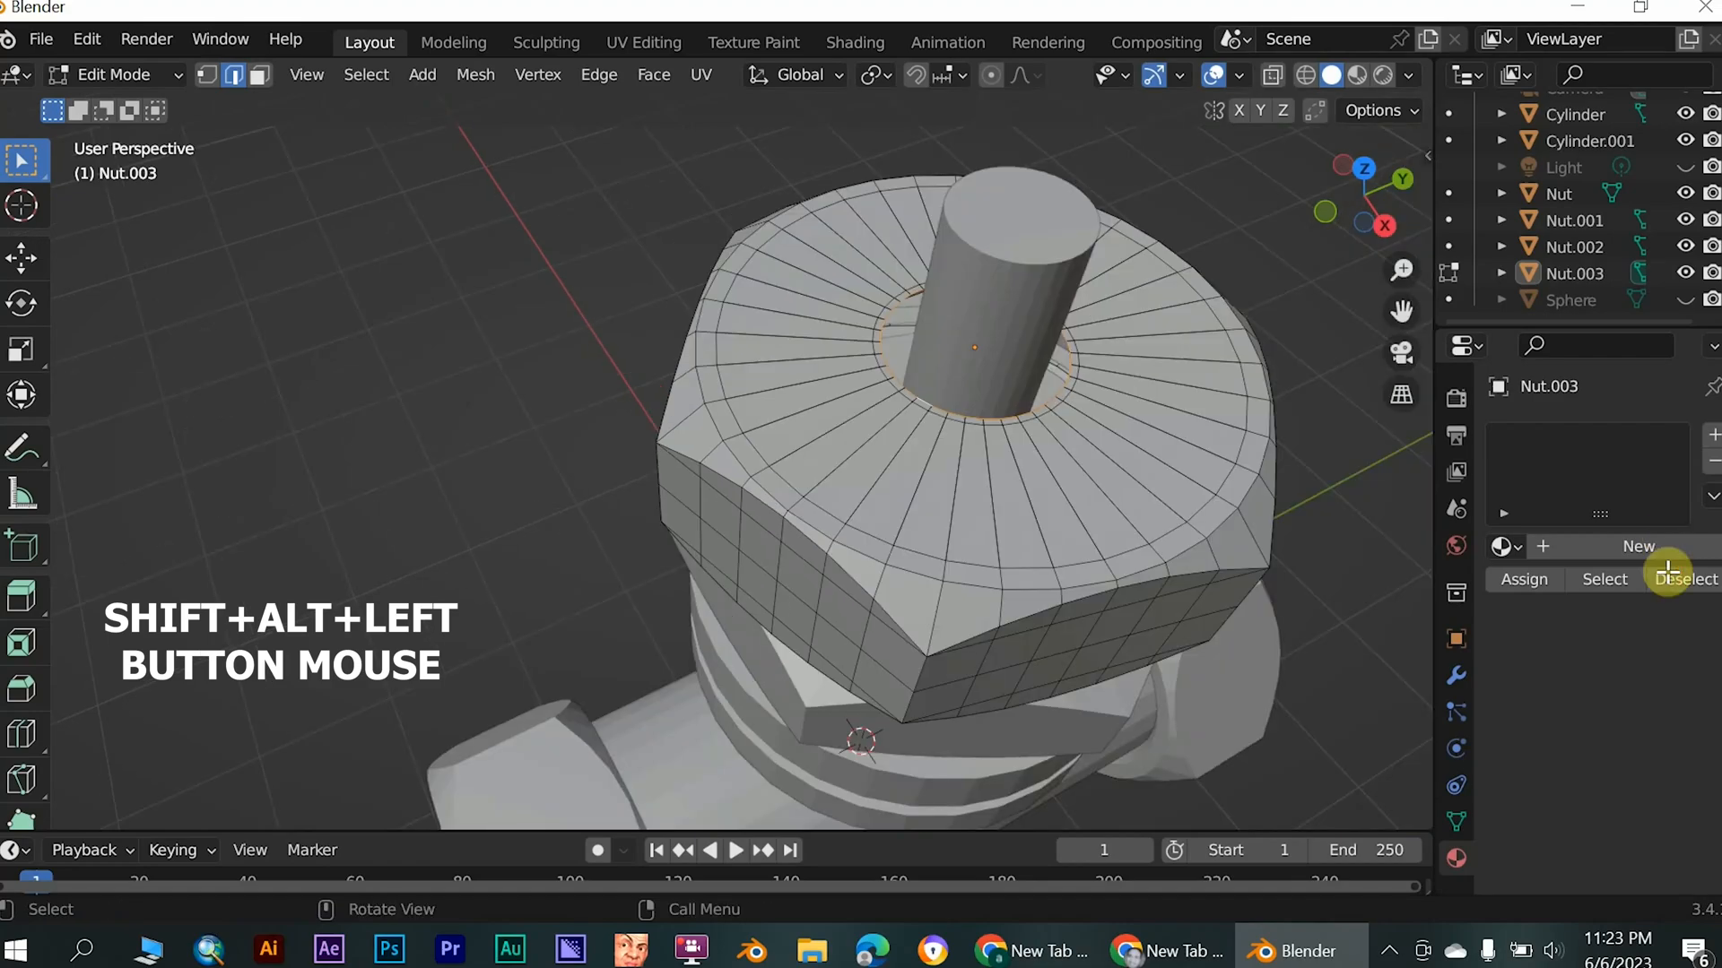
middle_drag(1089, 380, 1510, 476)
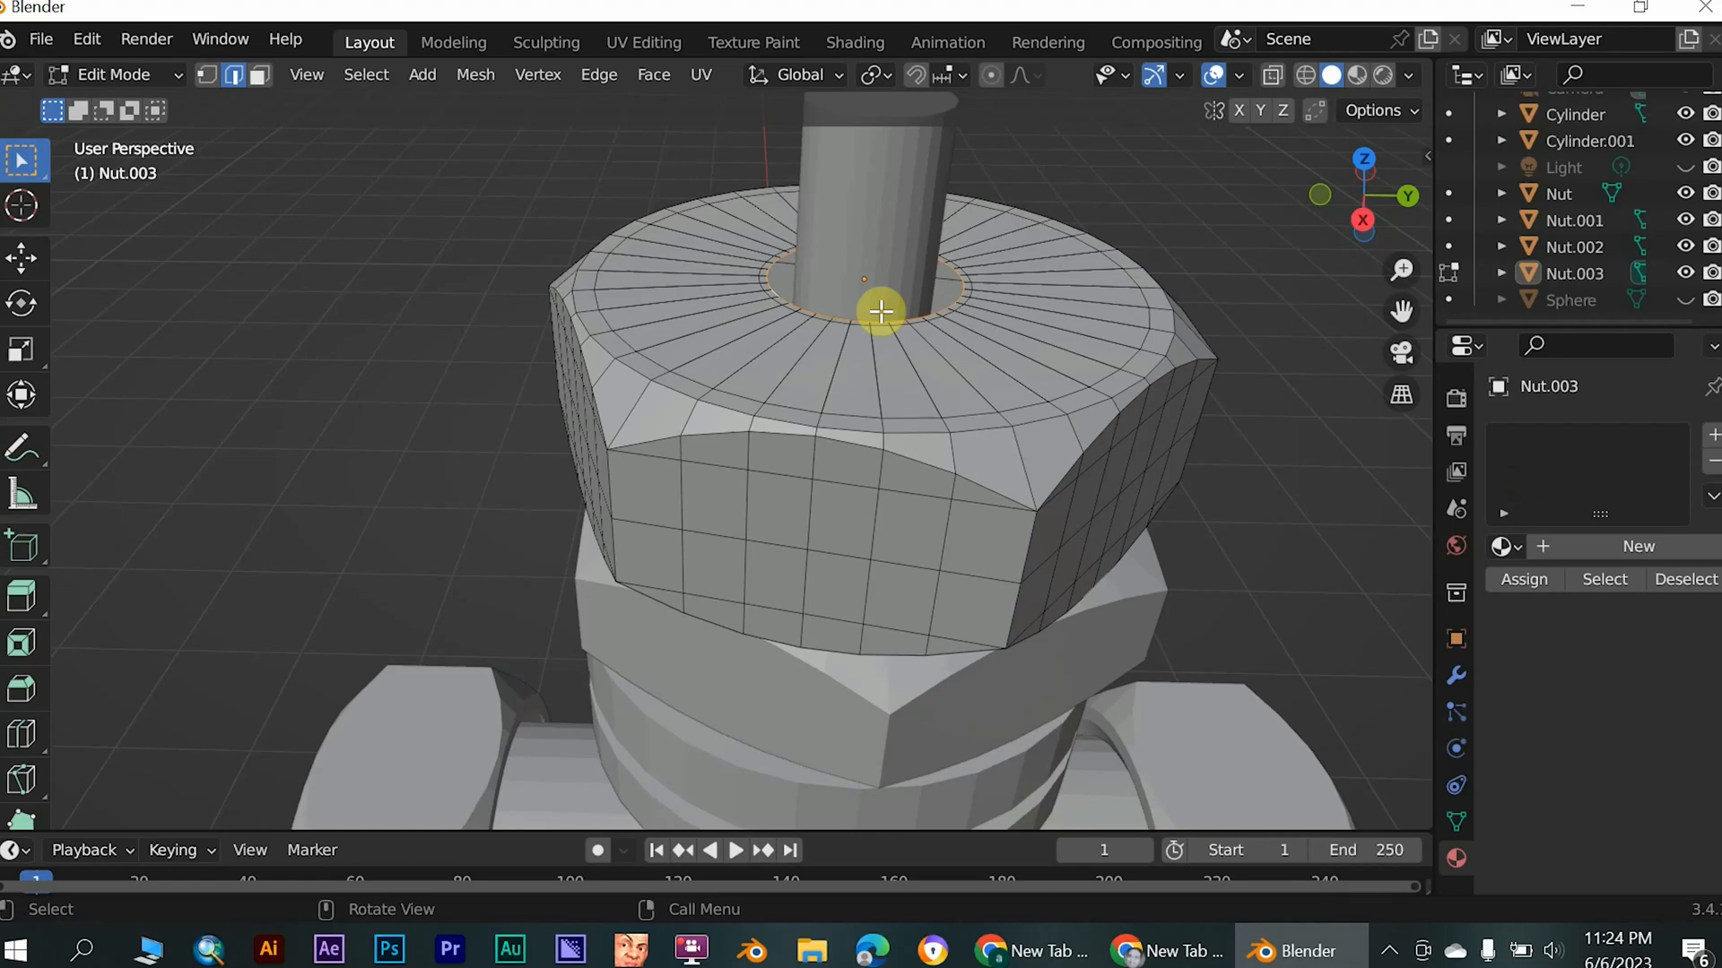
key(e)
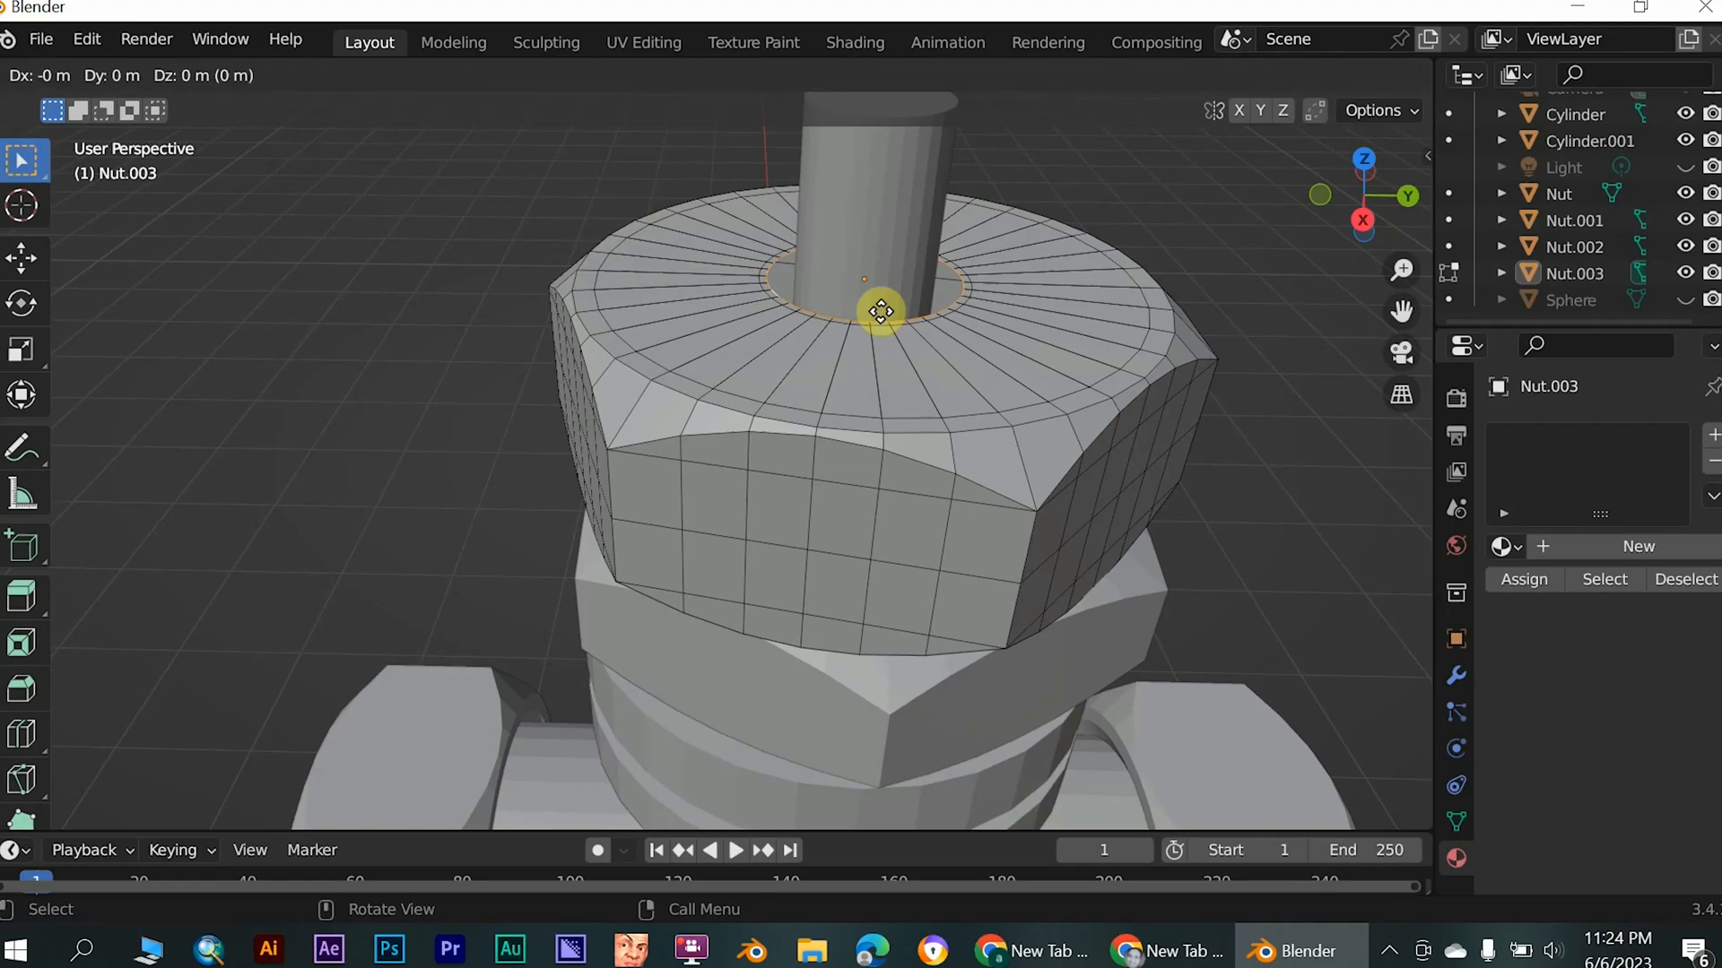
key(z)
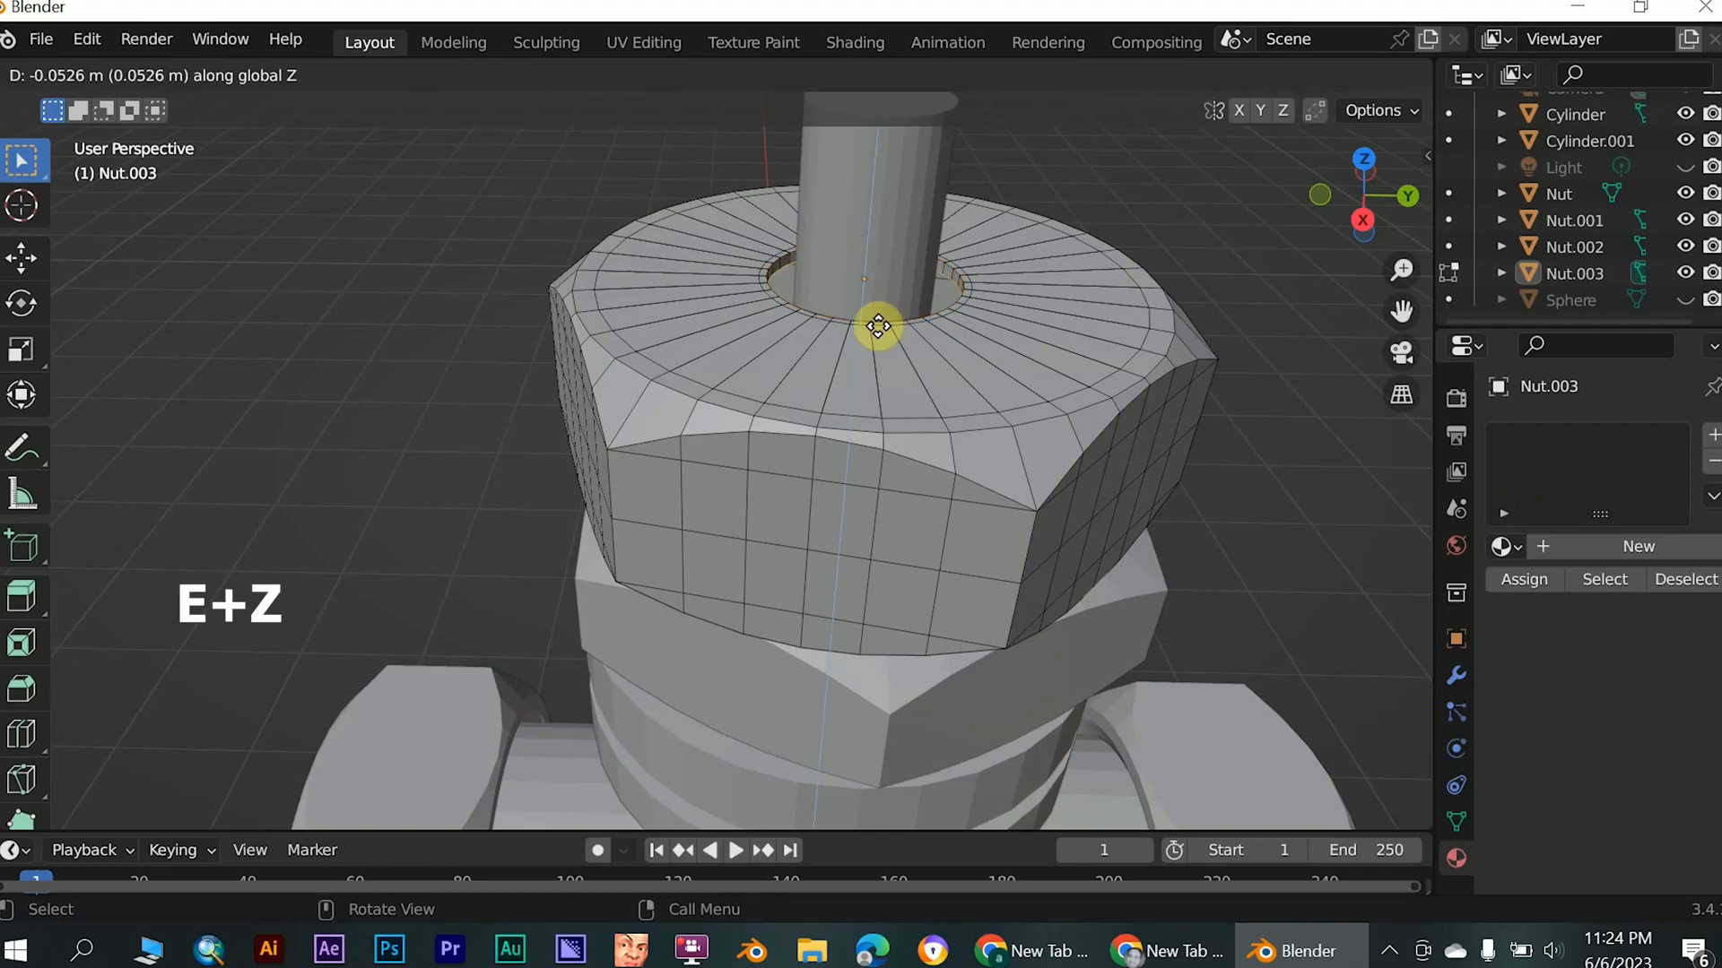
click(875, 375)
scroll(1303, 603, down, 5)
middle_drag(832, 402, 992, 557)
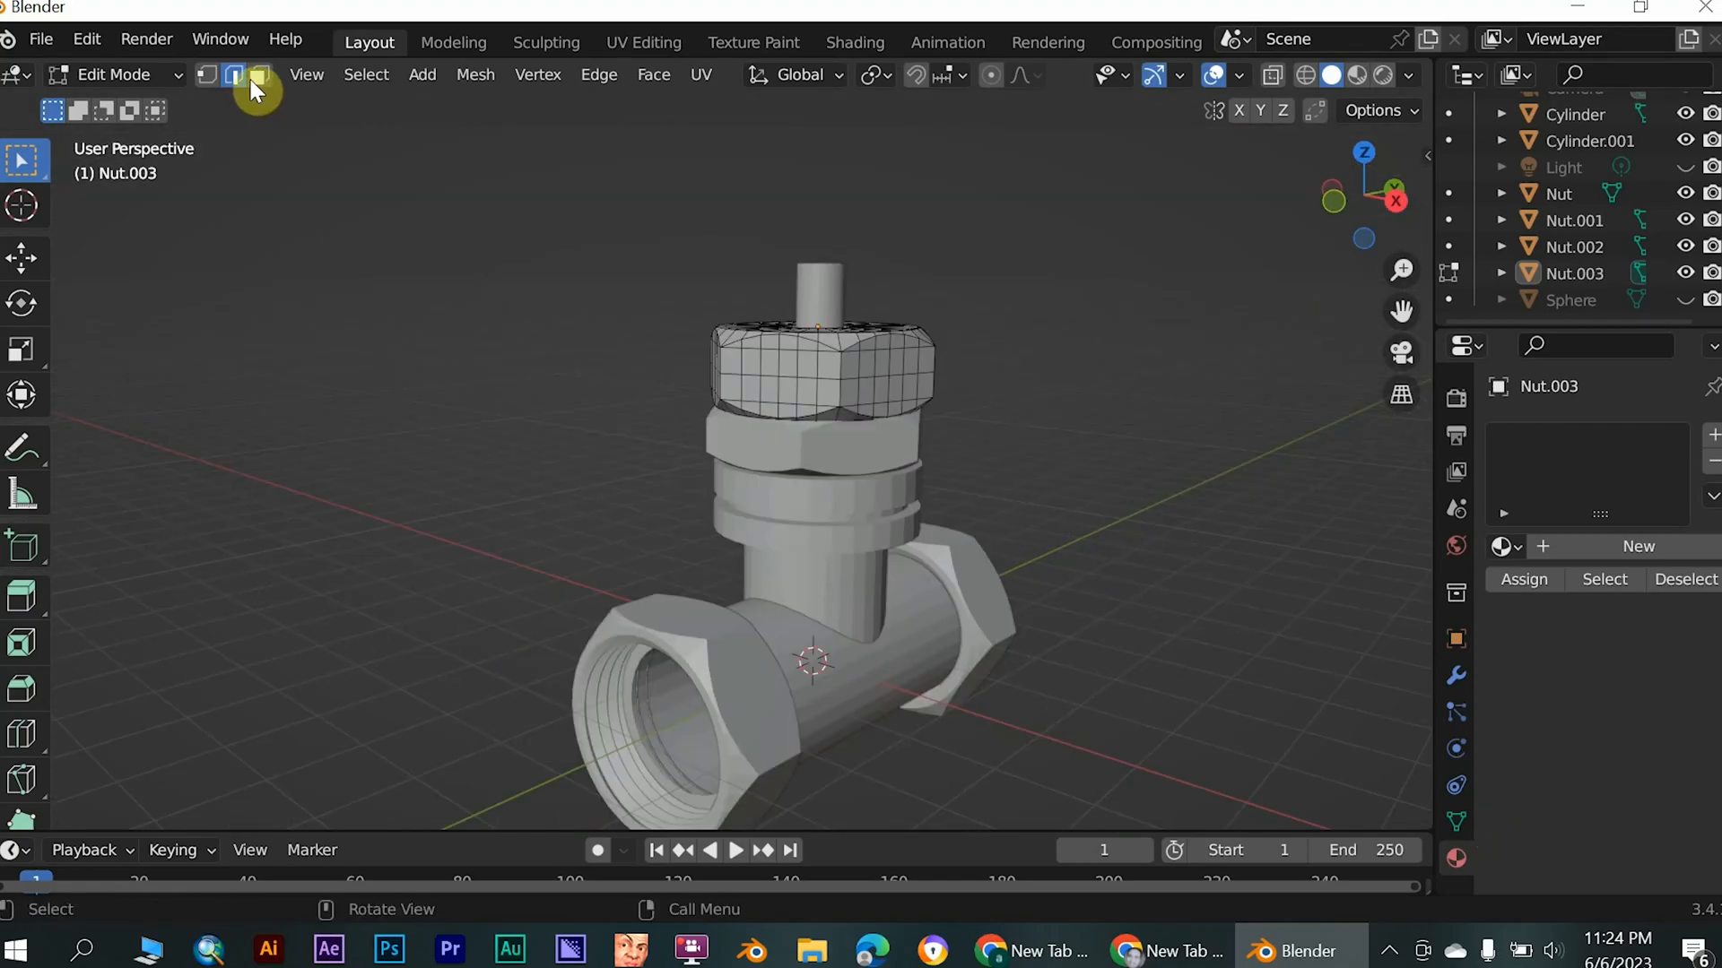
- Leave Edit Mode on the top nut, return to Object Mode and check the valve from several sides
click(141, 73)
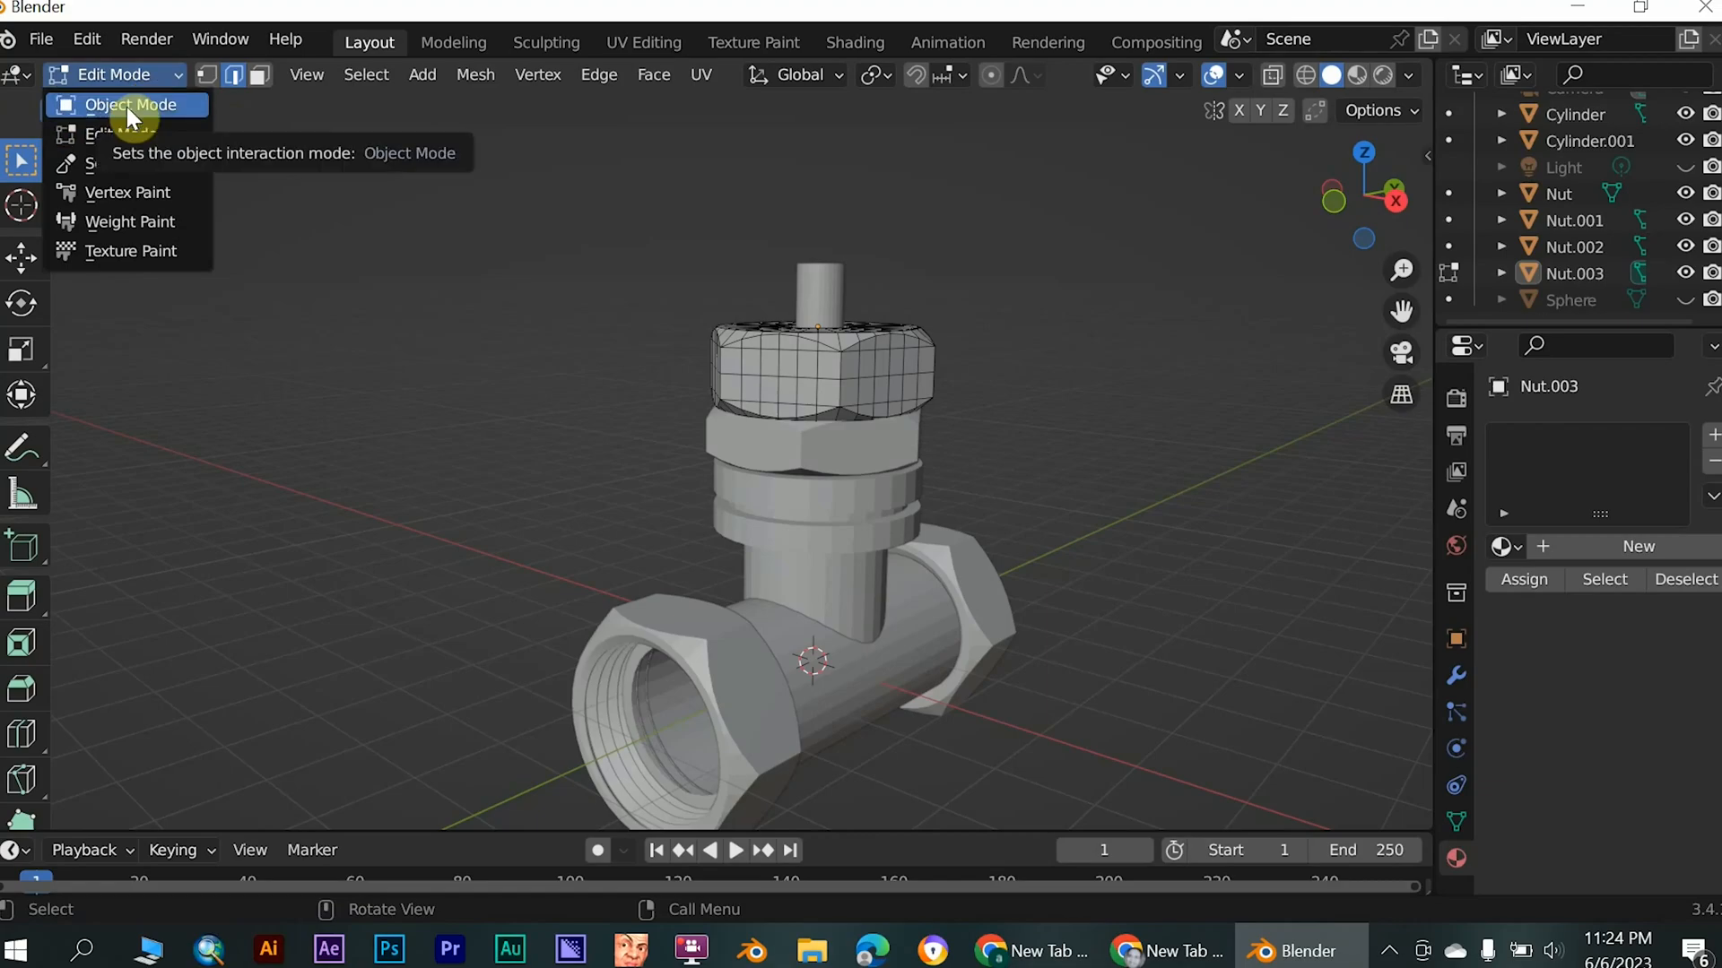
click(126, 105)
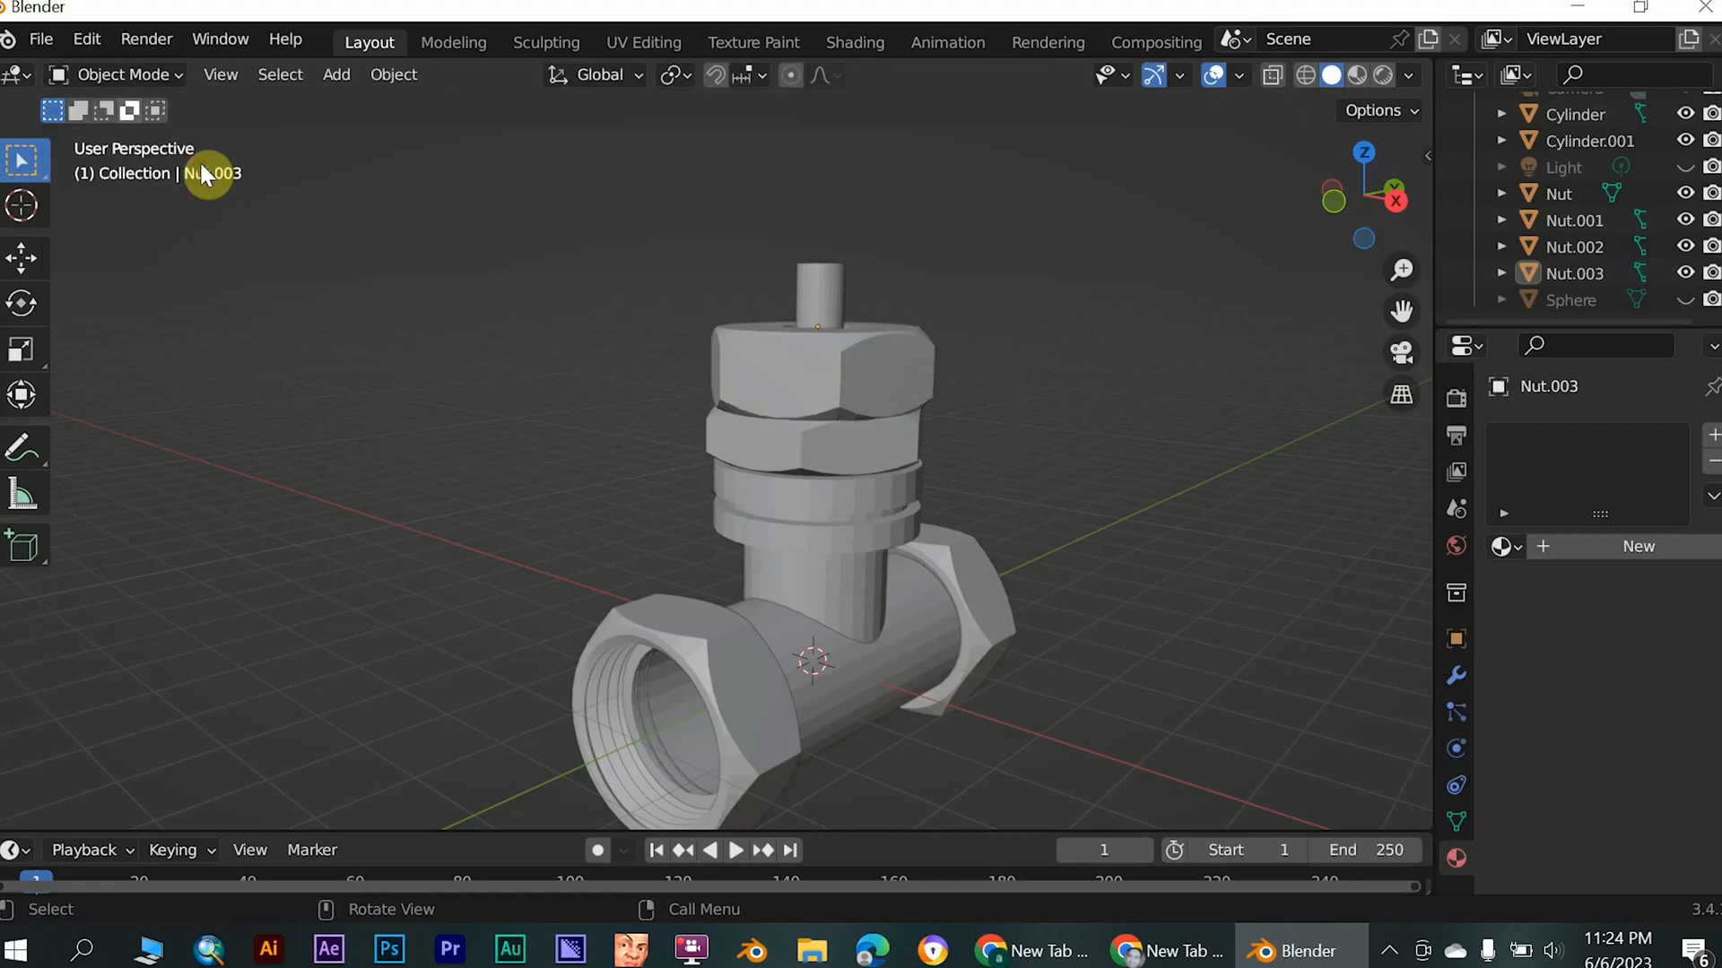
middle_drag(887, 499, 764, 499)
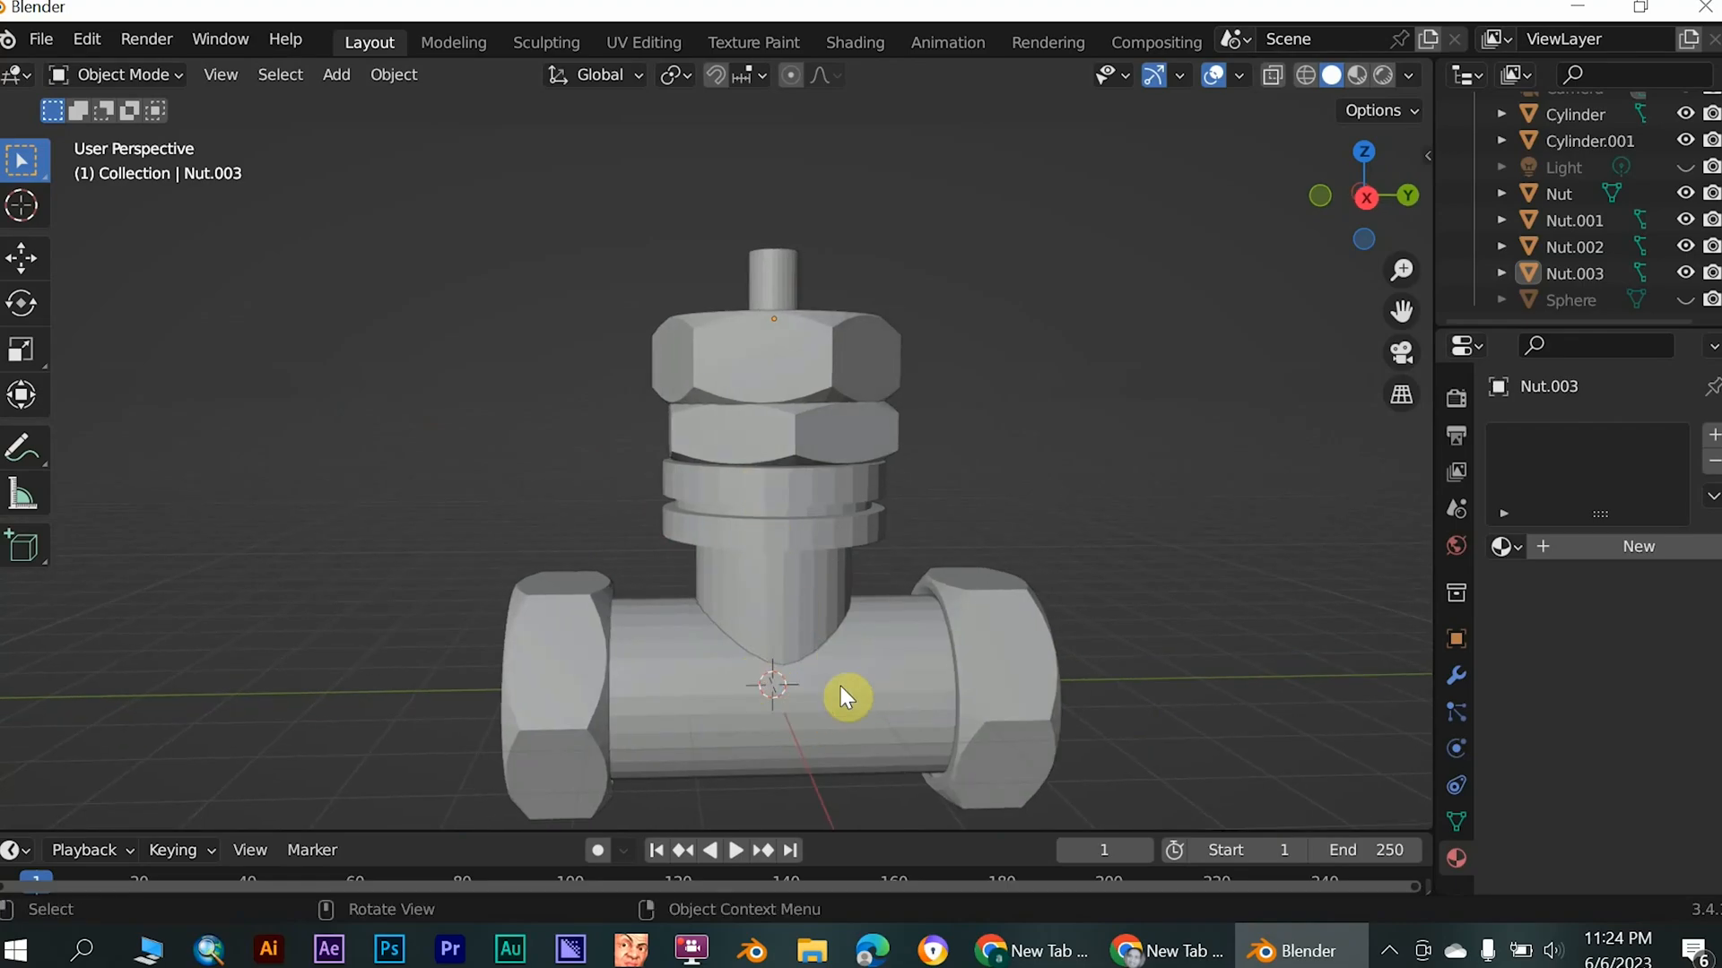
scroll(780, 677, down, 1)
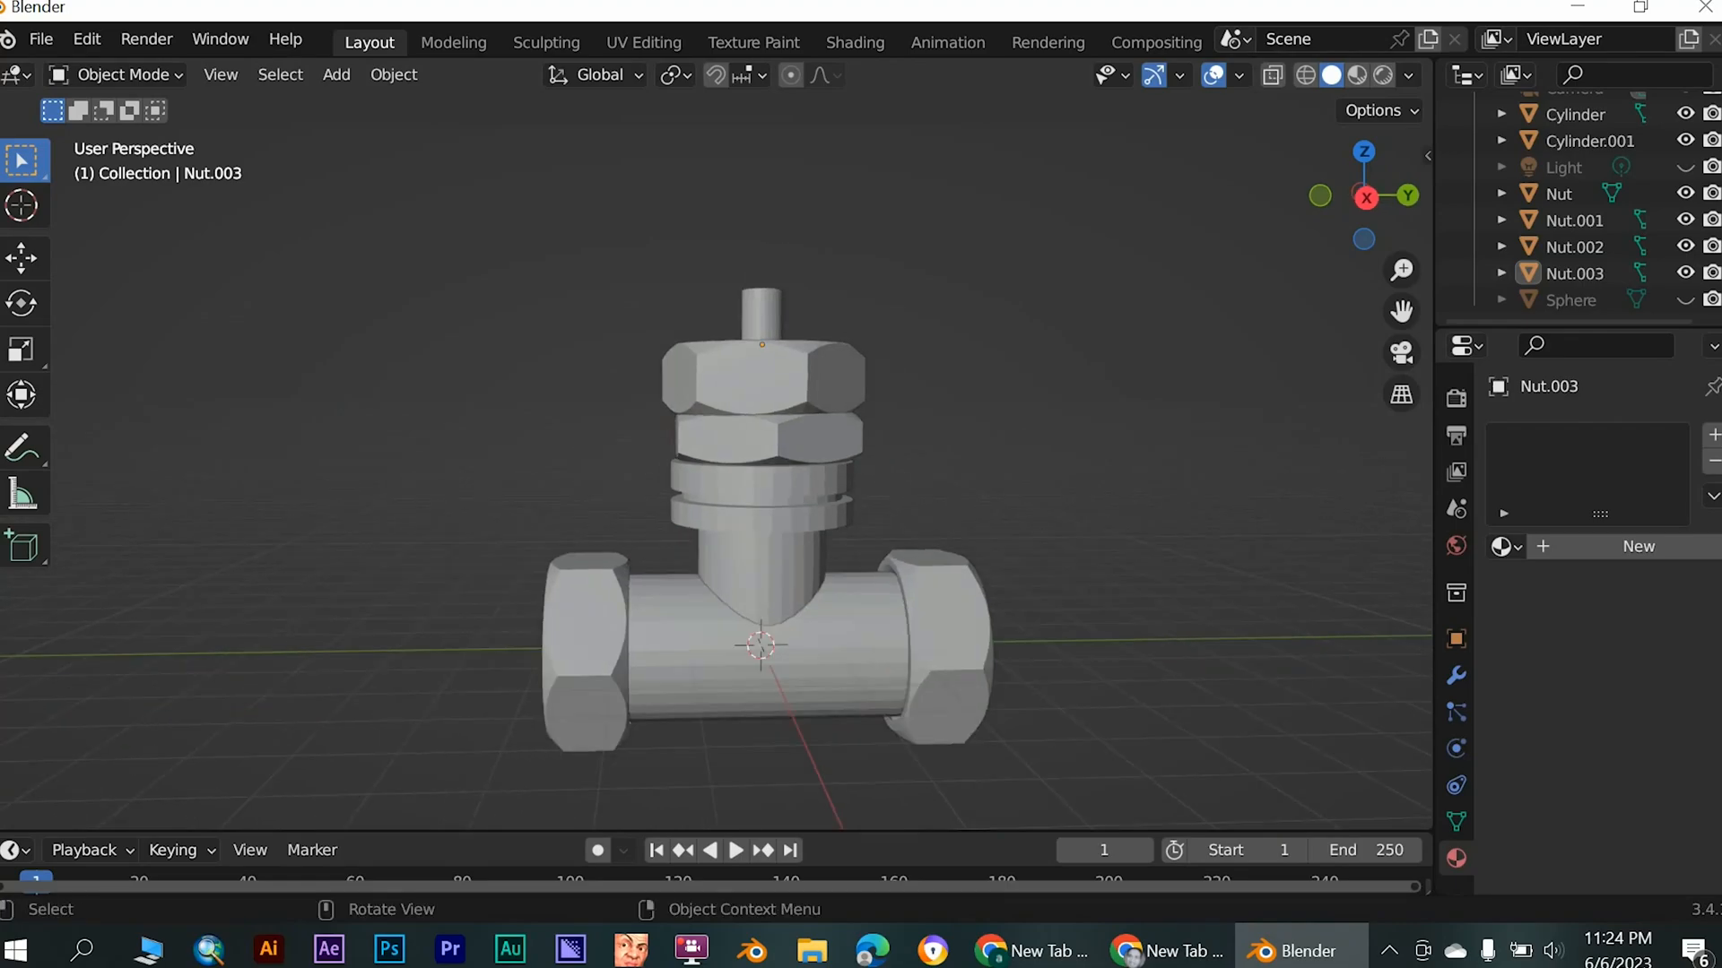
middle_drag(714, 665, 843, 654)
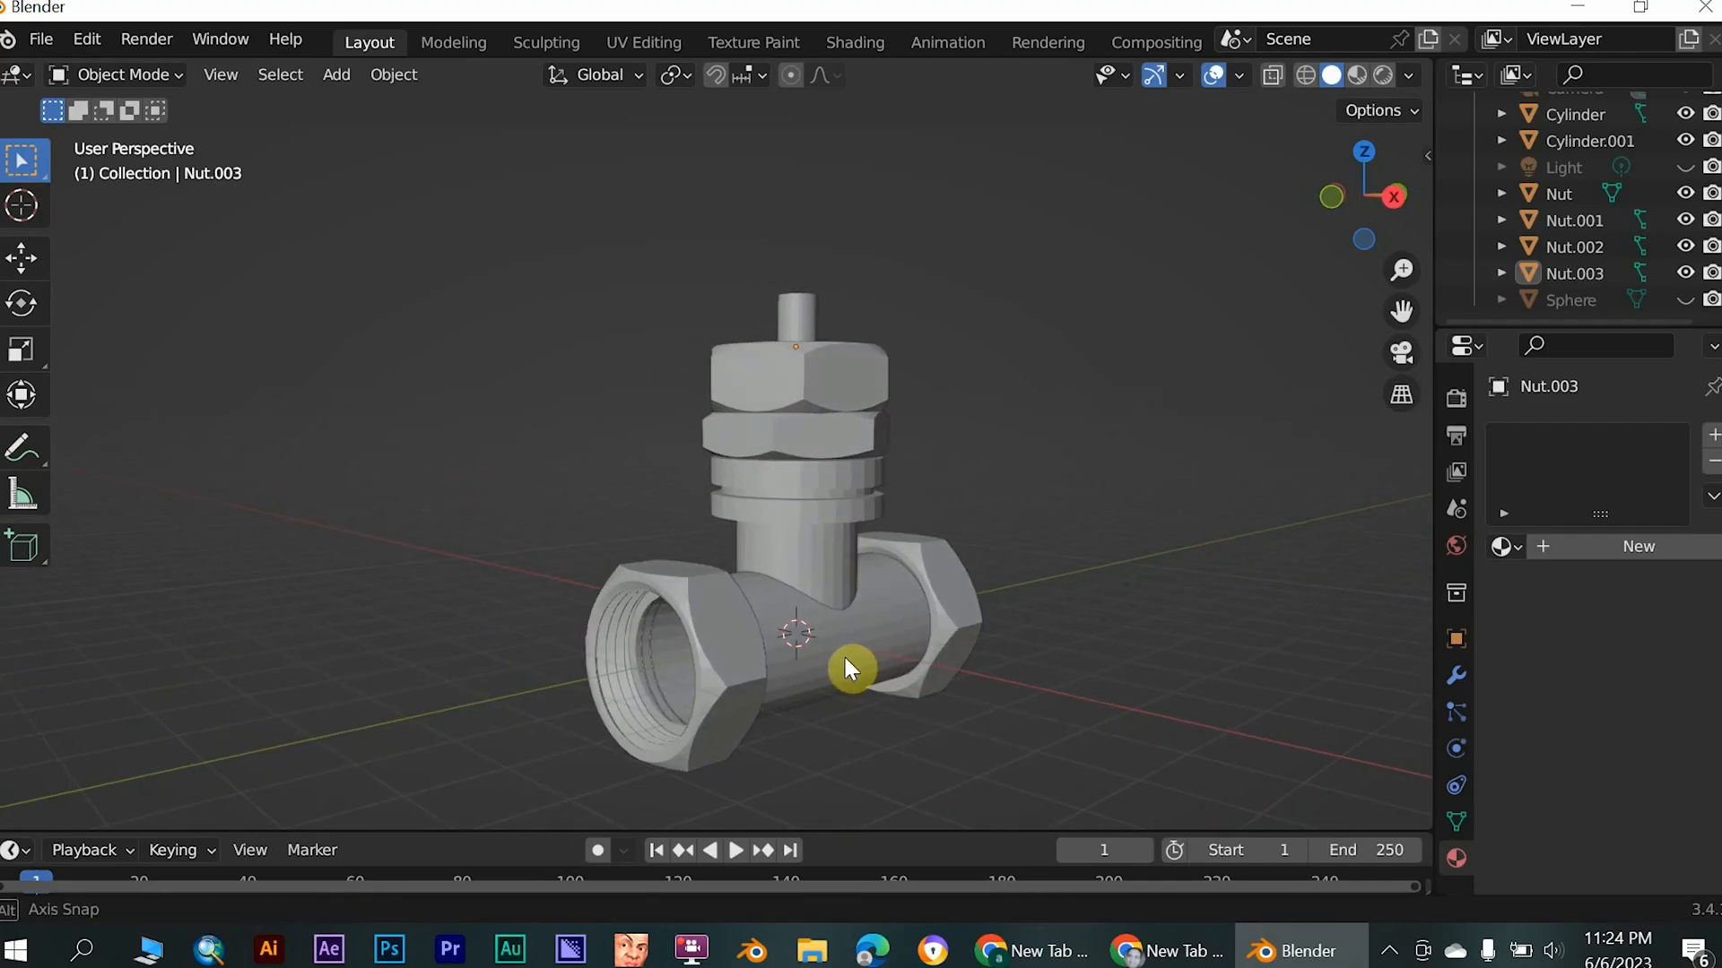
- Select all parts of the valve, move them up along Z so the valve stands above the grid floor, and deselect them
drag(1056, 311, 504, 769)
key(g)
key(z)
click(777, 518)
middle_drag(836, 585, 793, 585)
drag(1141, 675, 1025, 742)
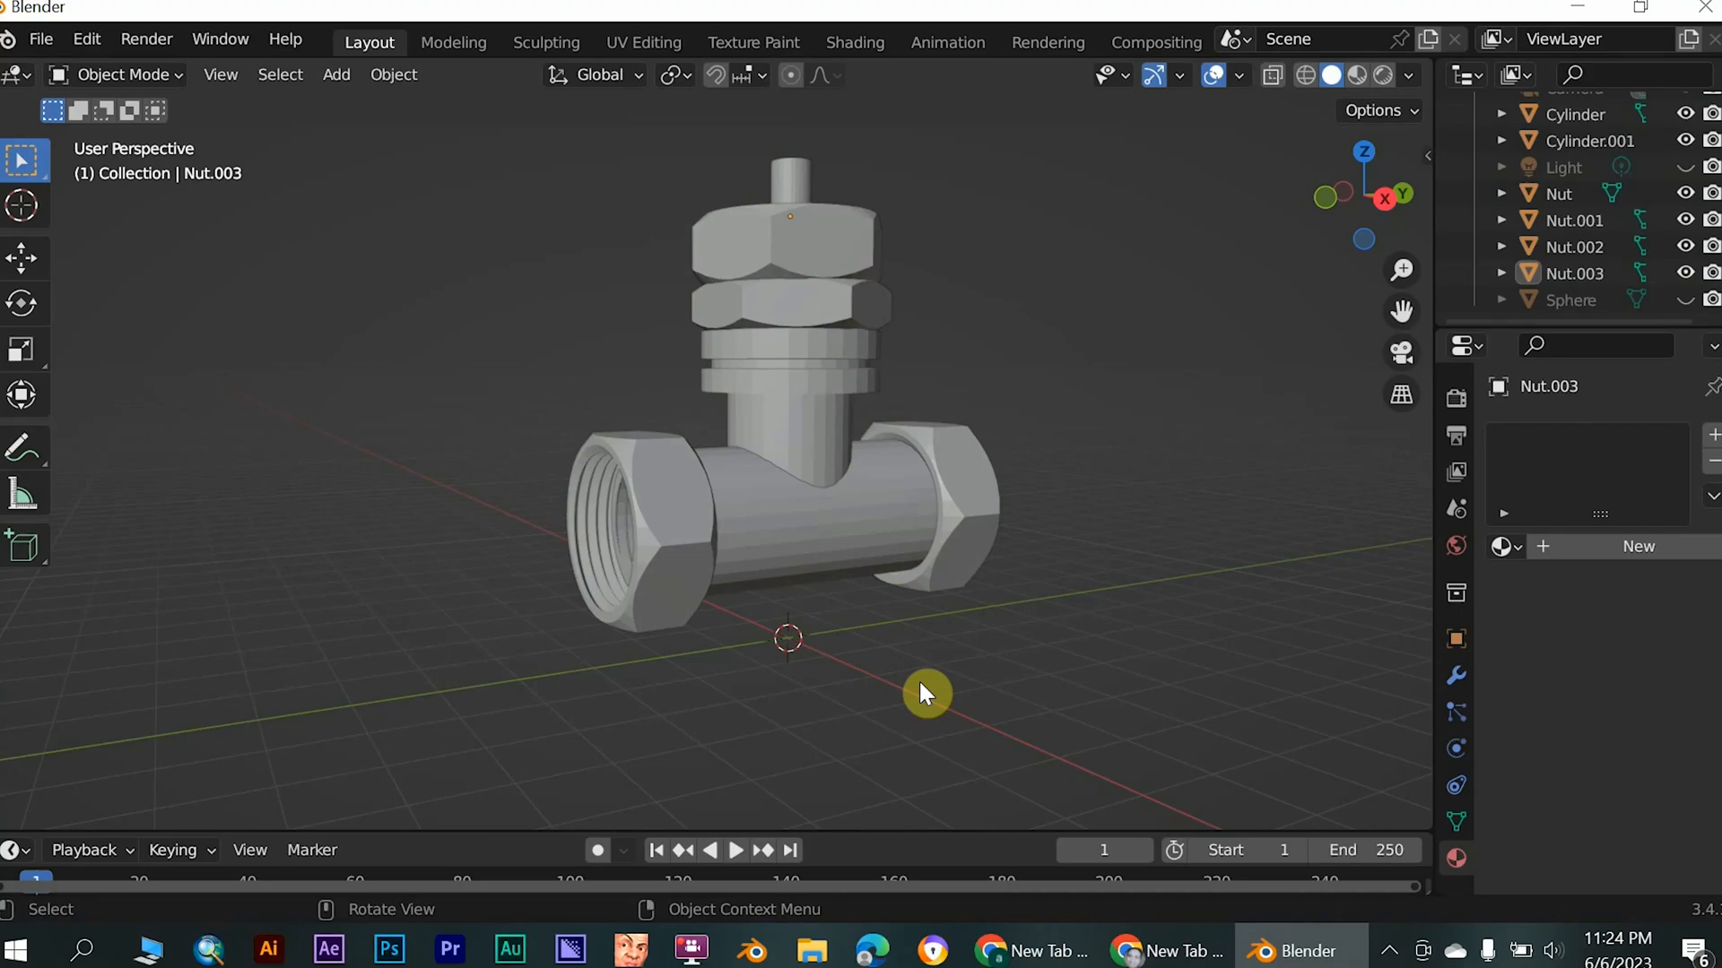
- Add a text object at the 3D cursor and rotate it 90° about the X axis so it stands upright
key(shift+a)
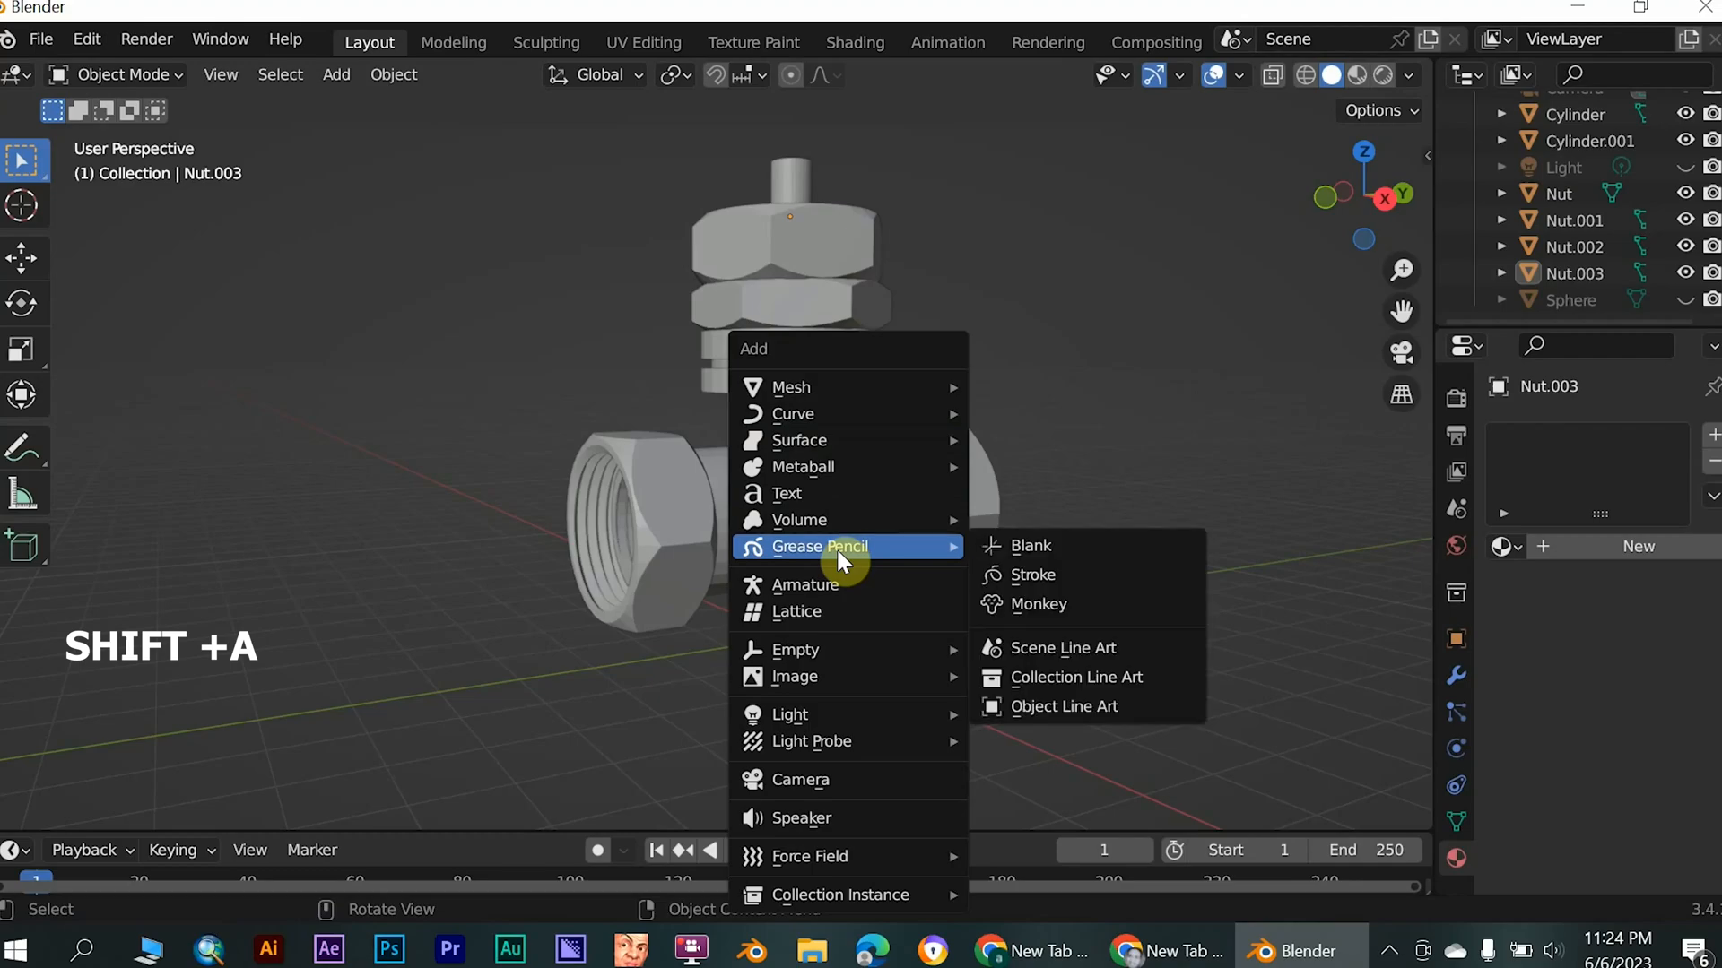
click(805, 504)
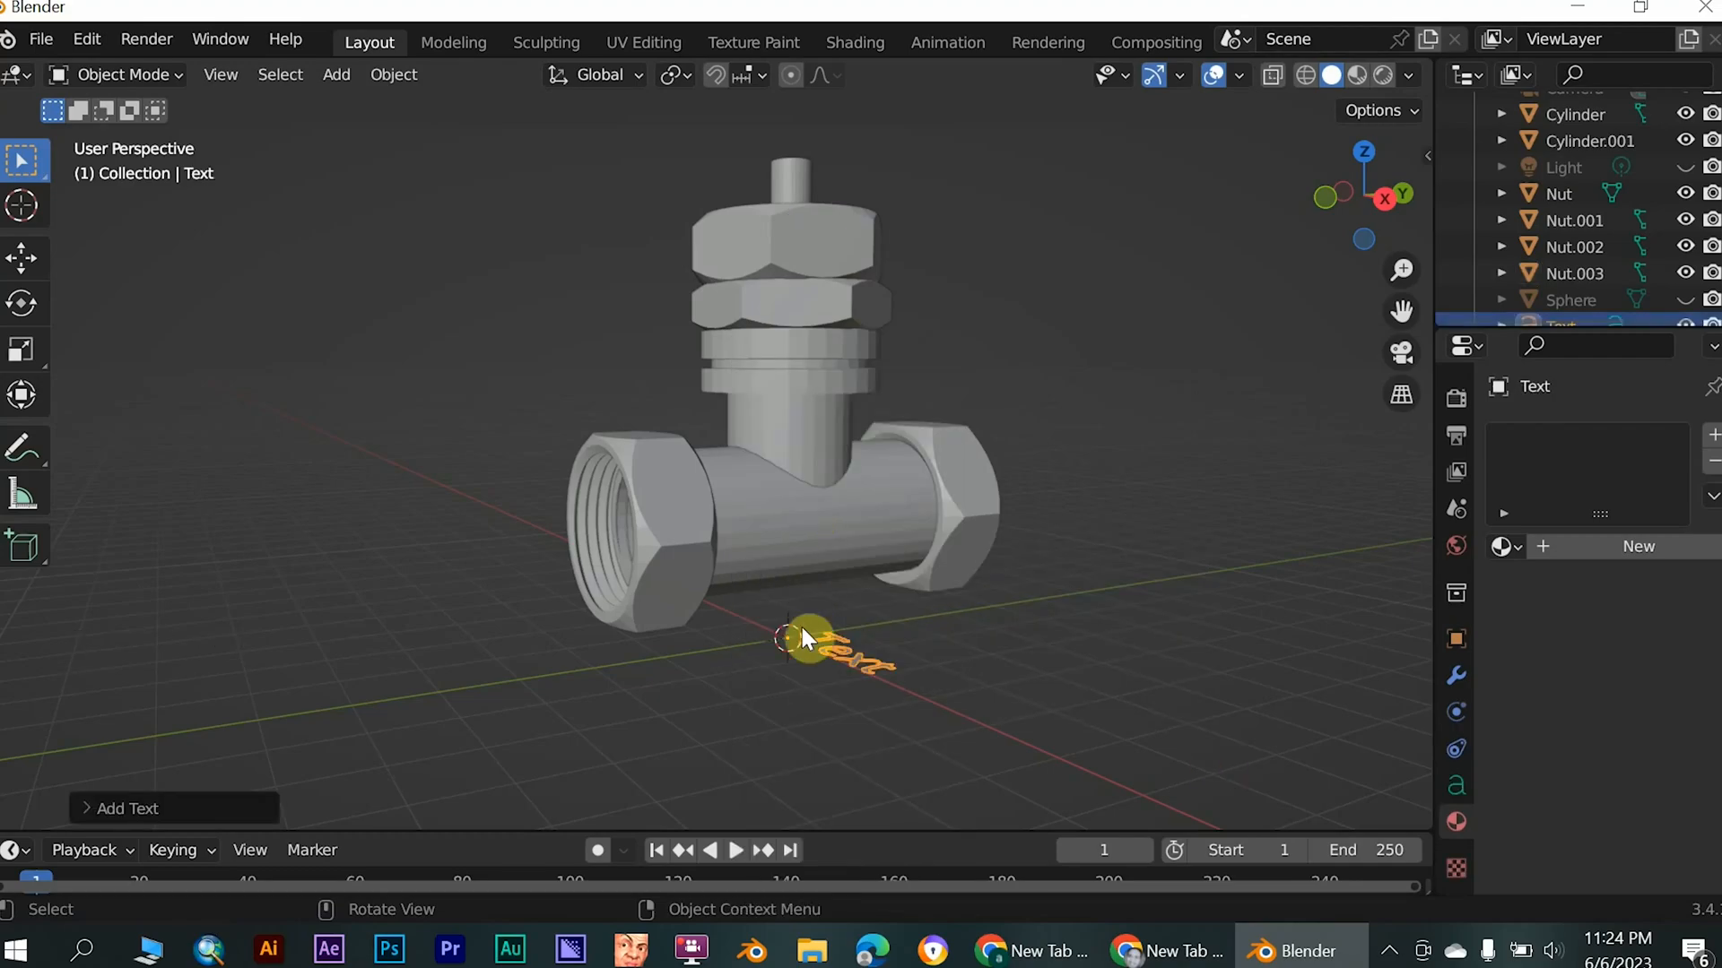
key(r)
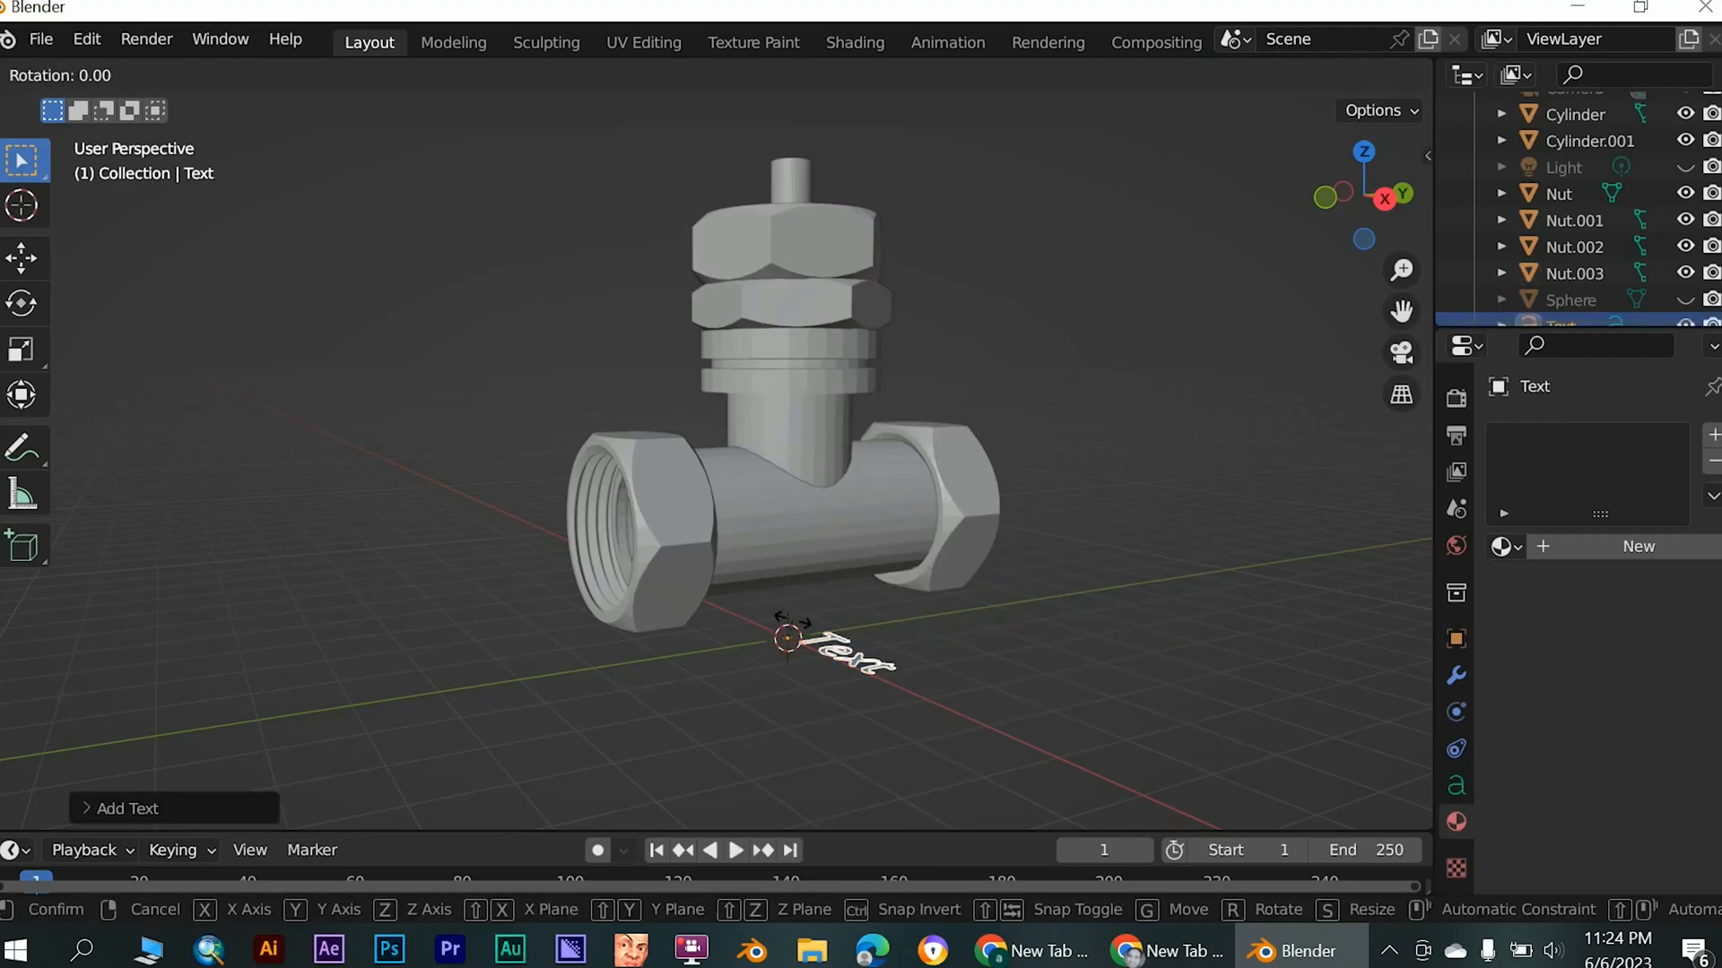
text(x90)
key(Return)
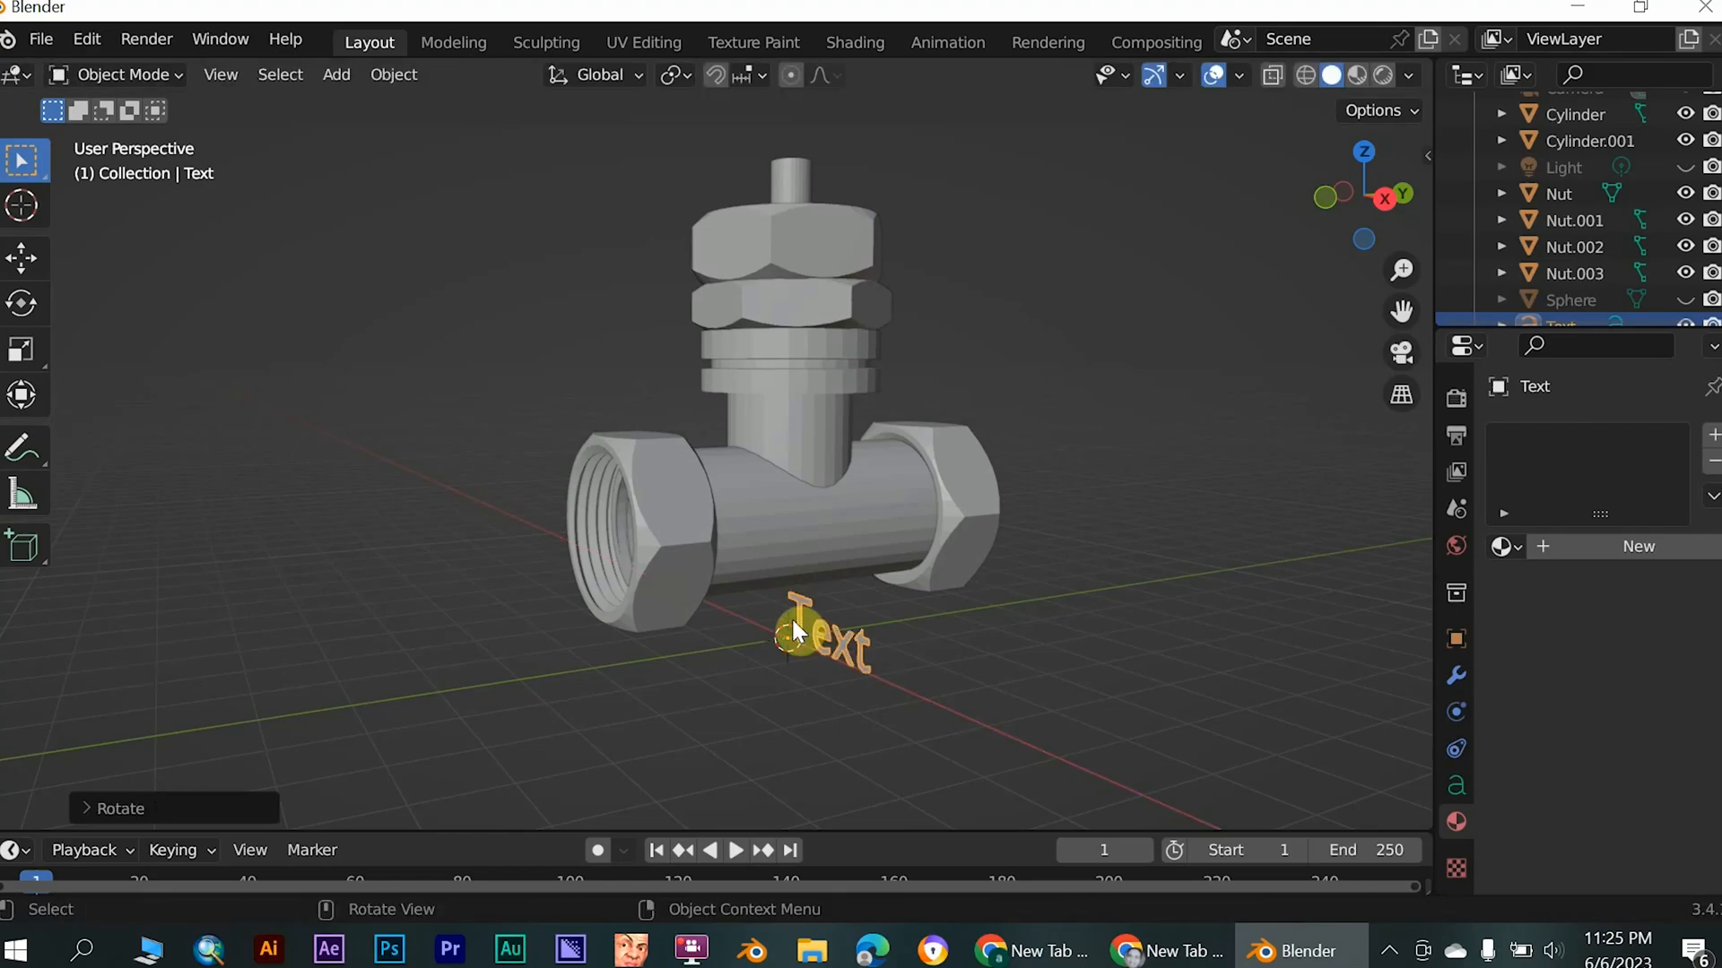
- Rotate the text object 90° about the Z axis so it runs parallel to the horizontal pipe
key(r)
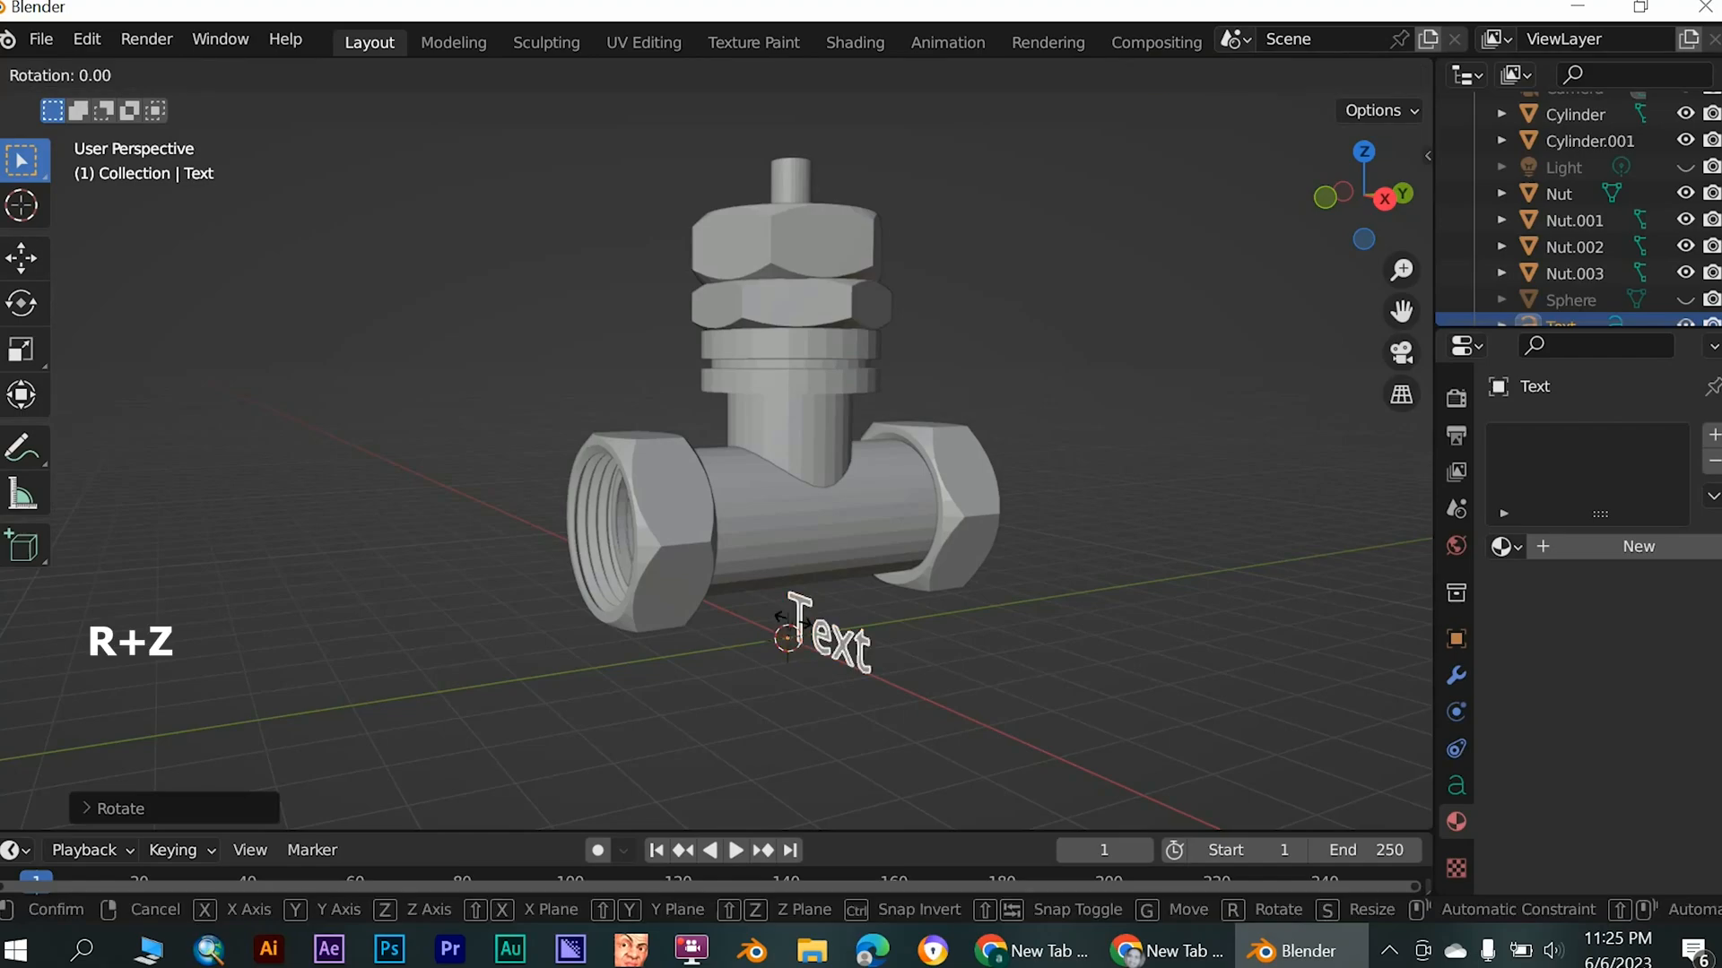
text(z90)
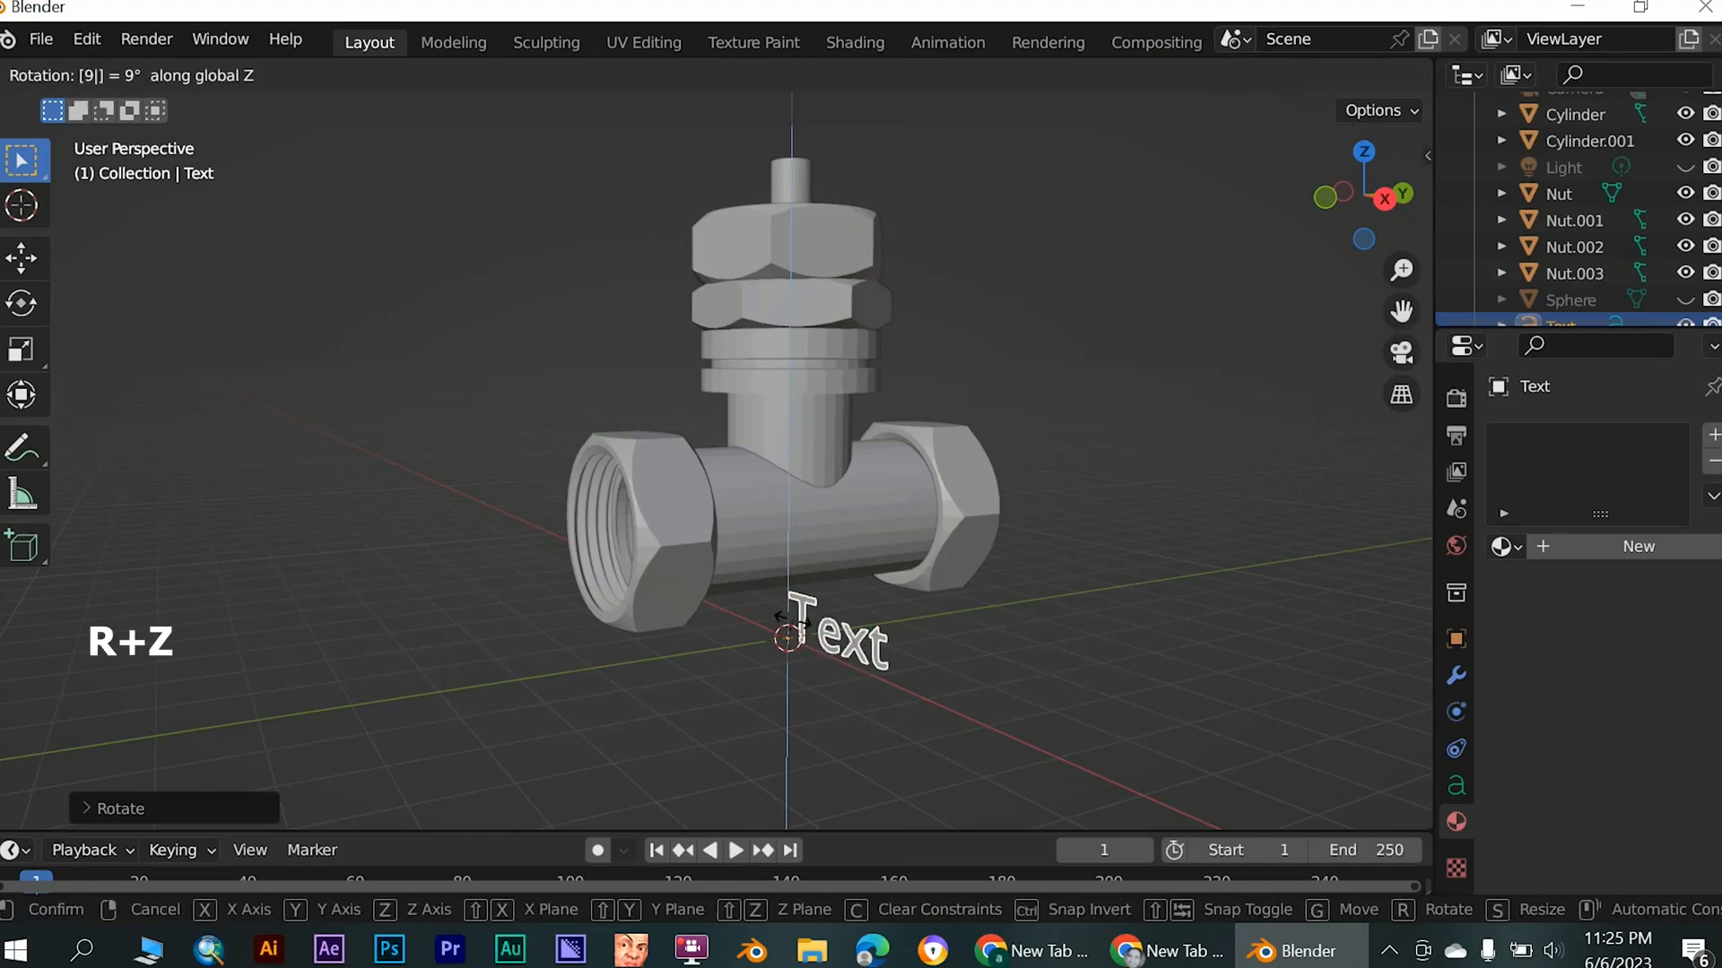
click(796, 631)
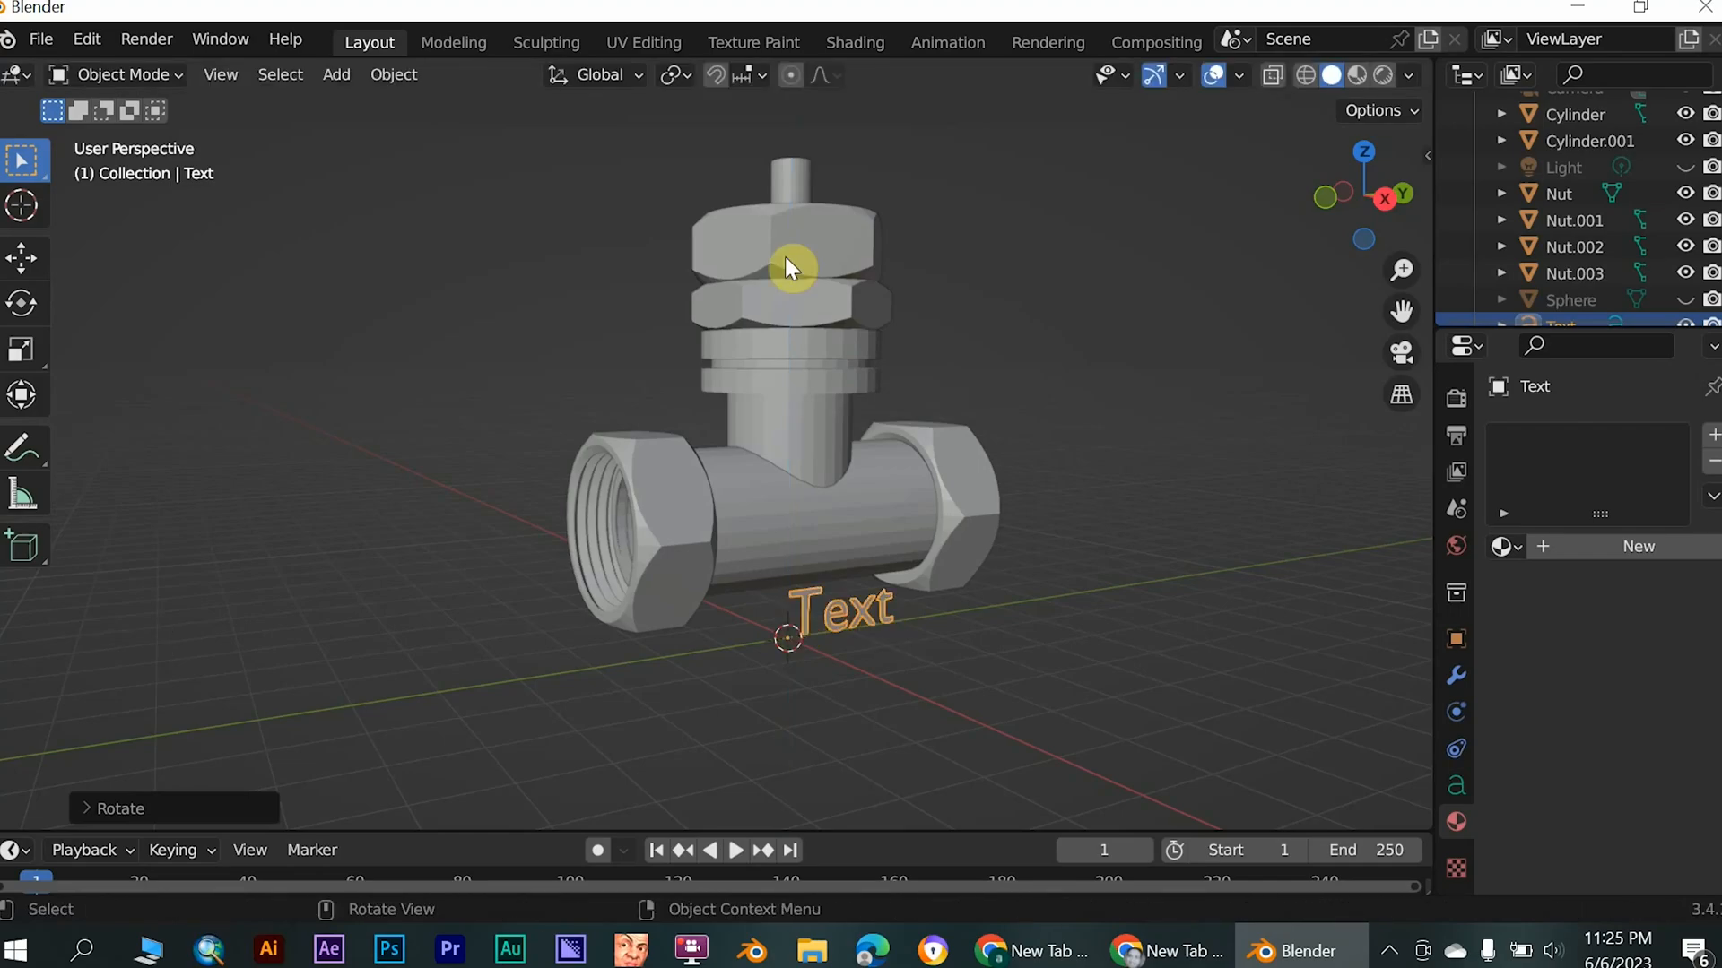
- In Edit Mode, replace the text object's default wording with "1 1/4", and return to Object Mode
click(116, 75)
click(127, 125)
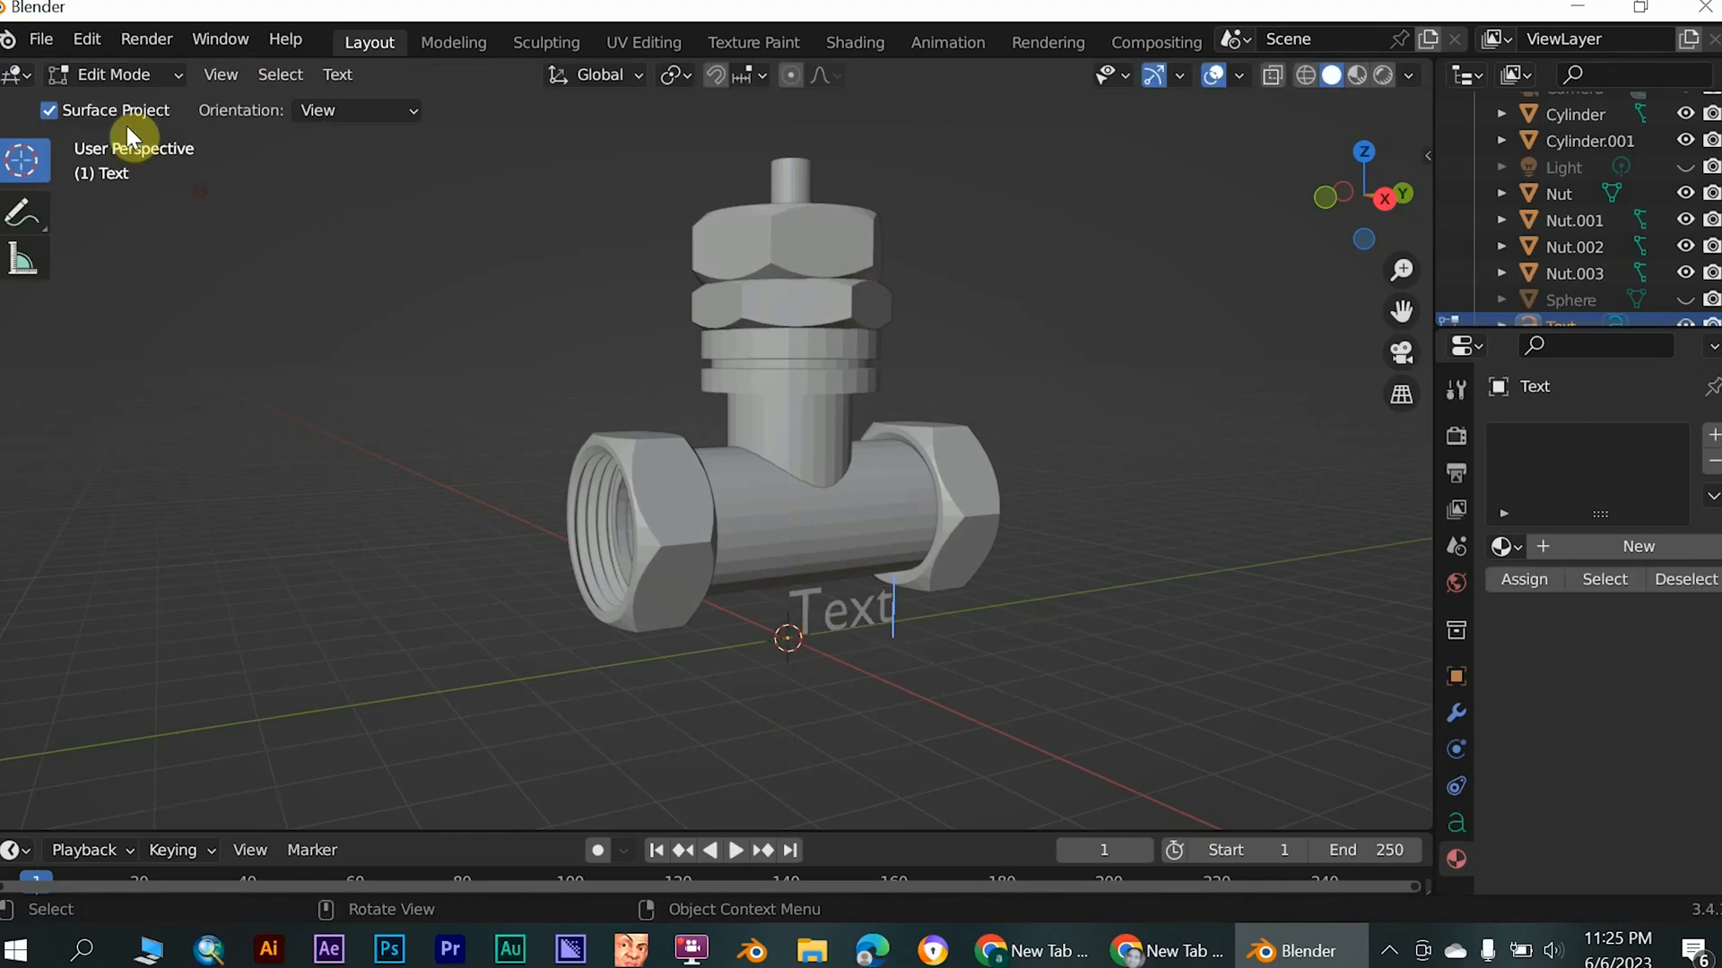
click(677, 553)
key(BackSpace)
key(BackSpace)
key(BackSpace)
key(BackSpace)
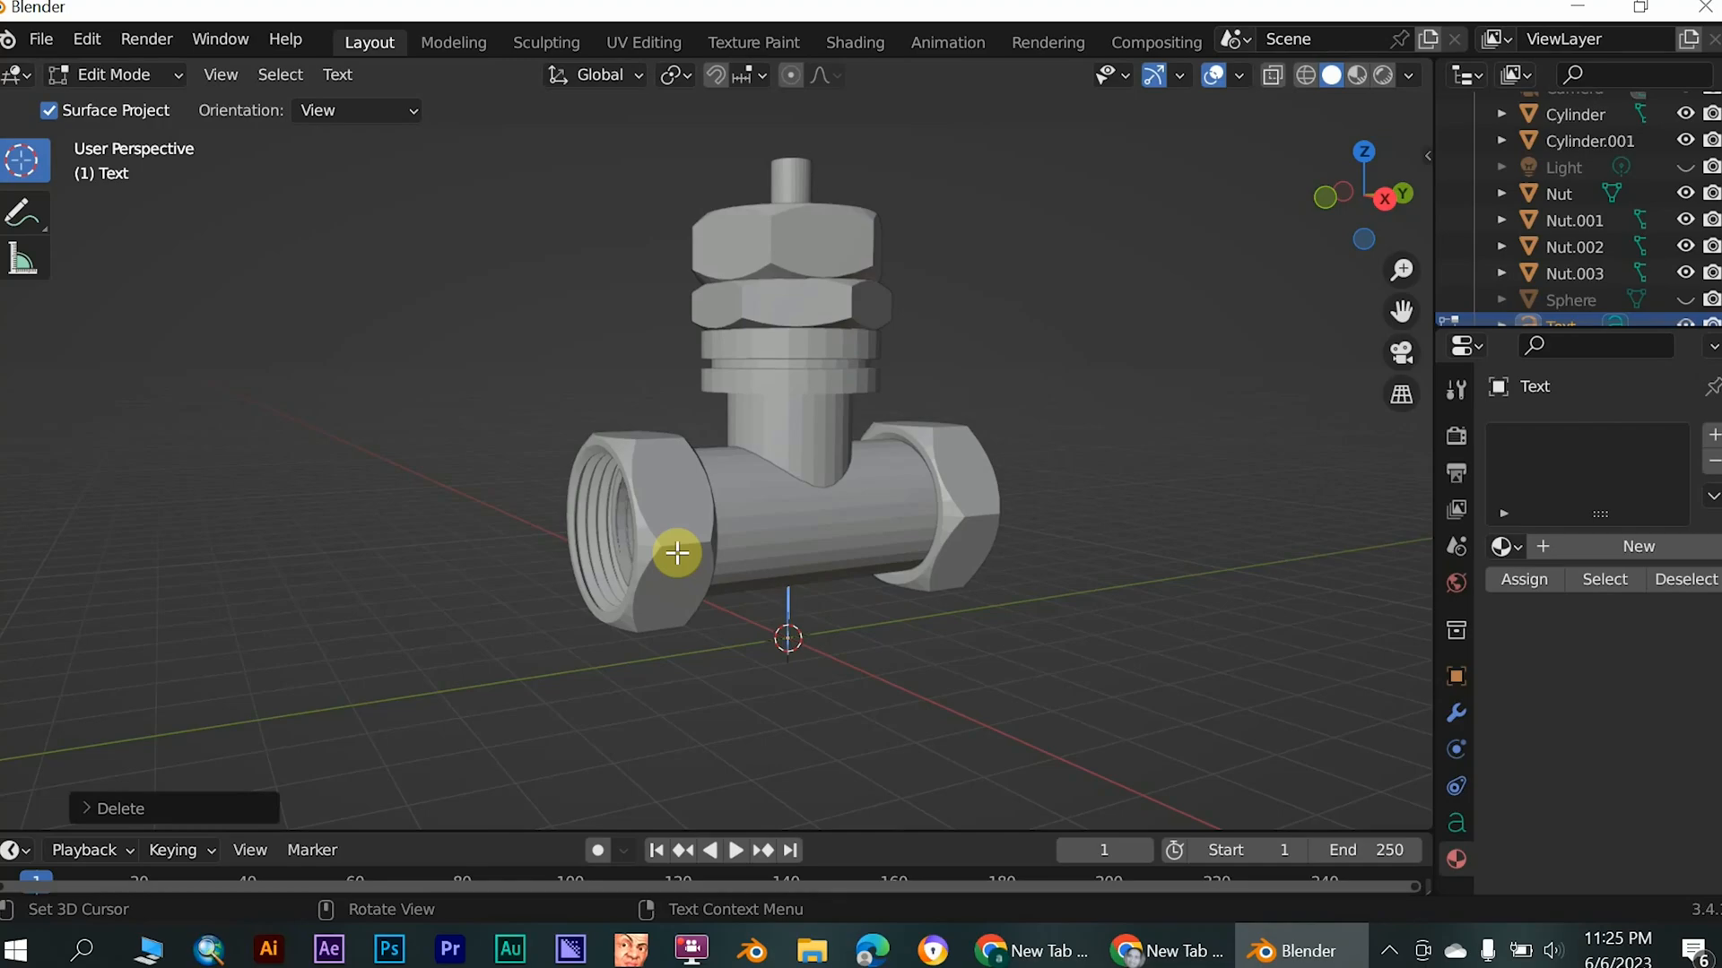
text(I)
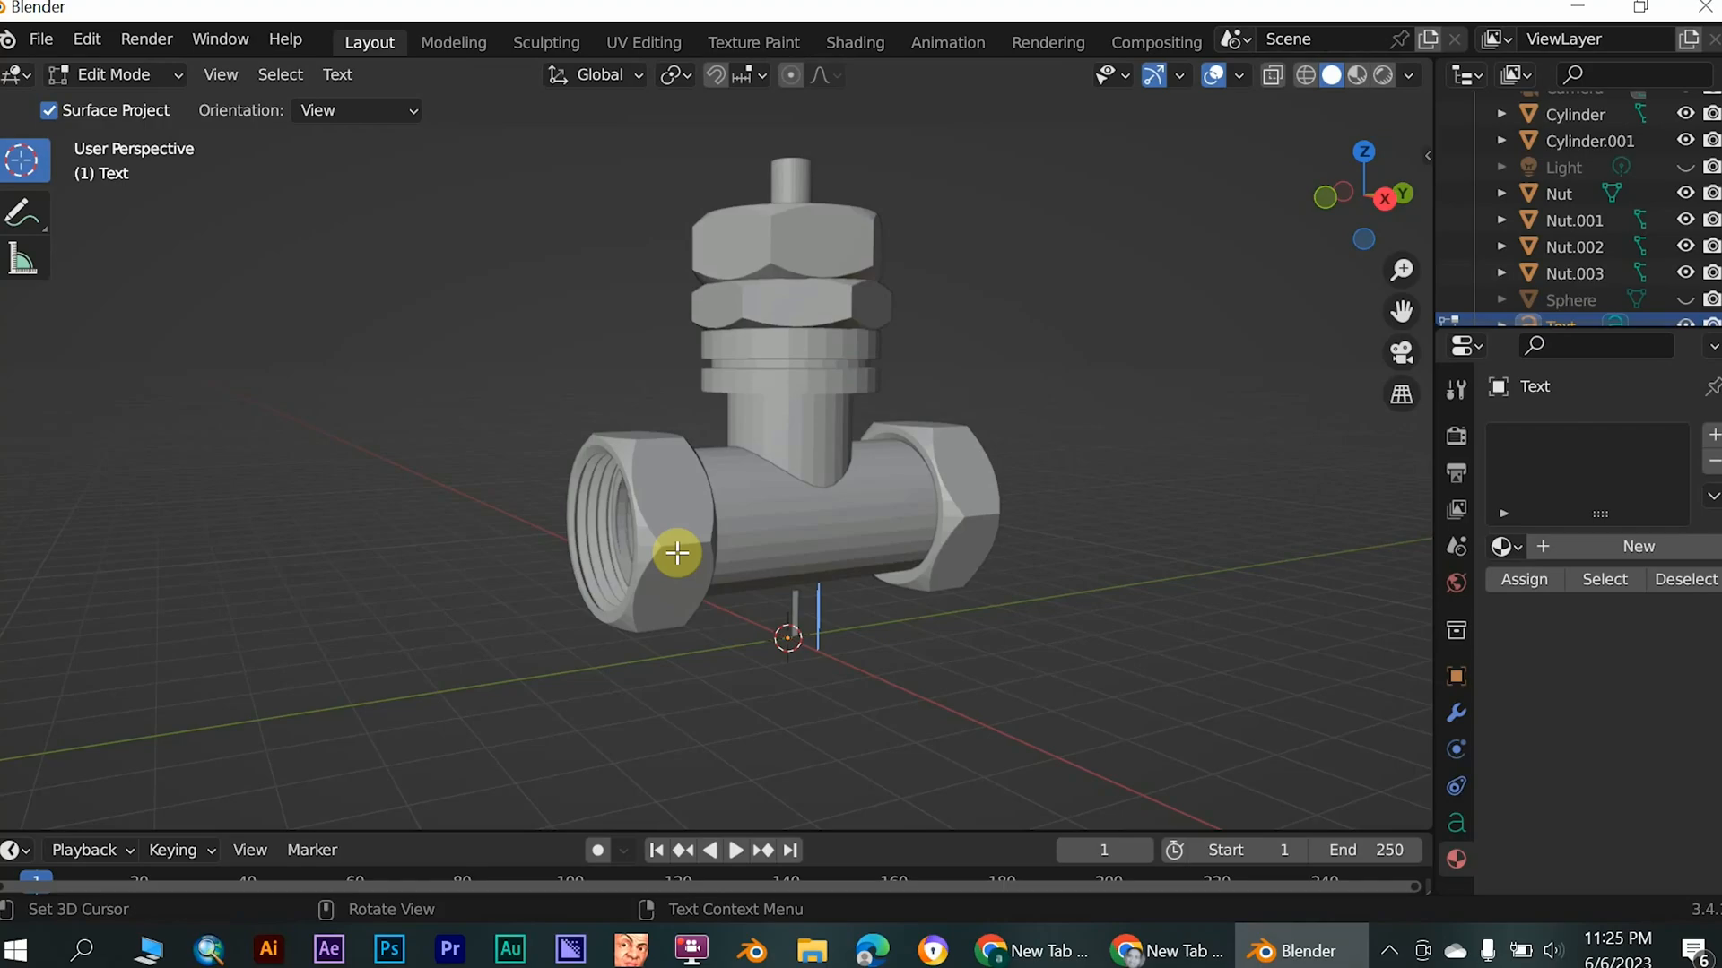
text( l)
text(o)
text(4)
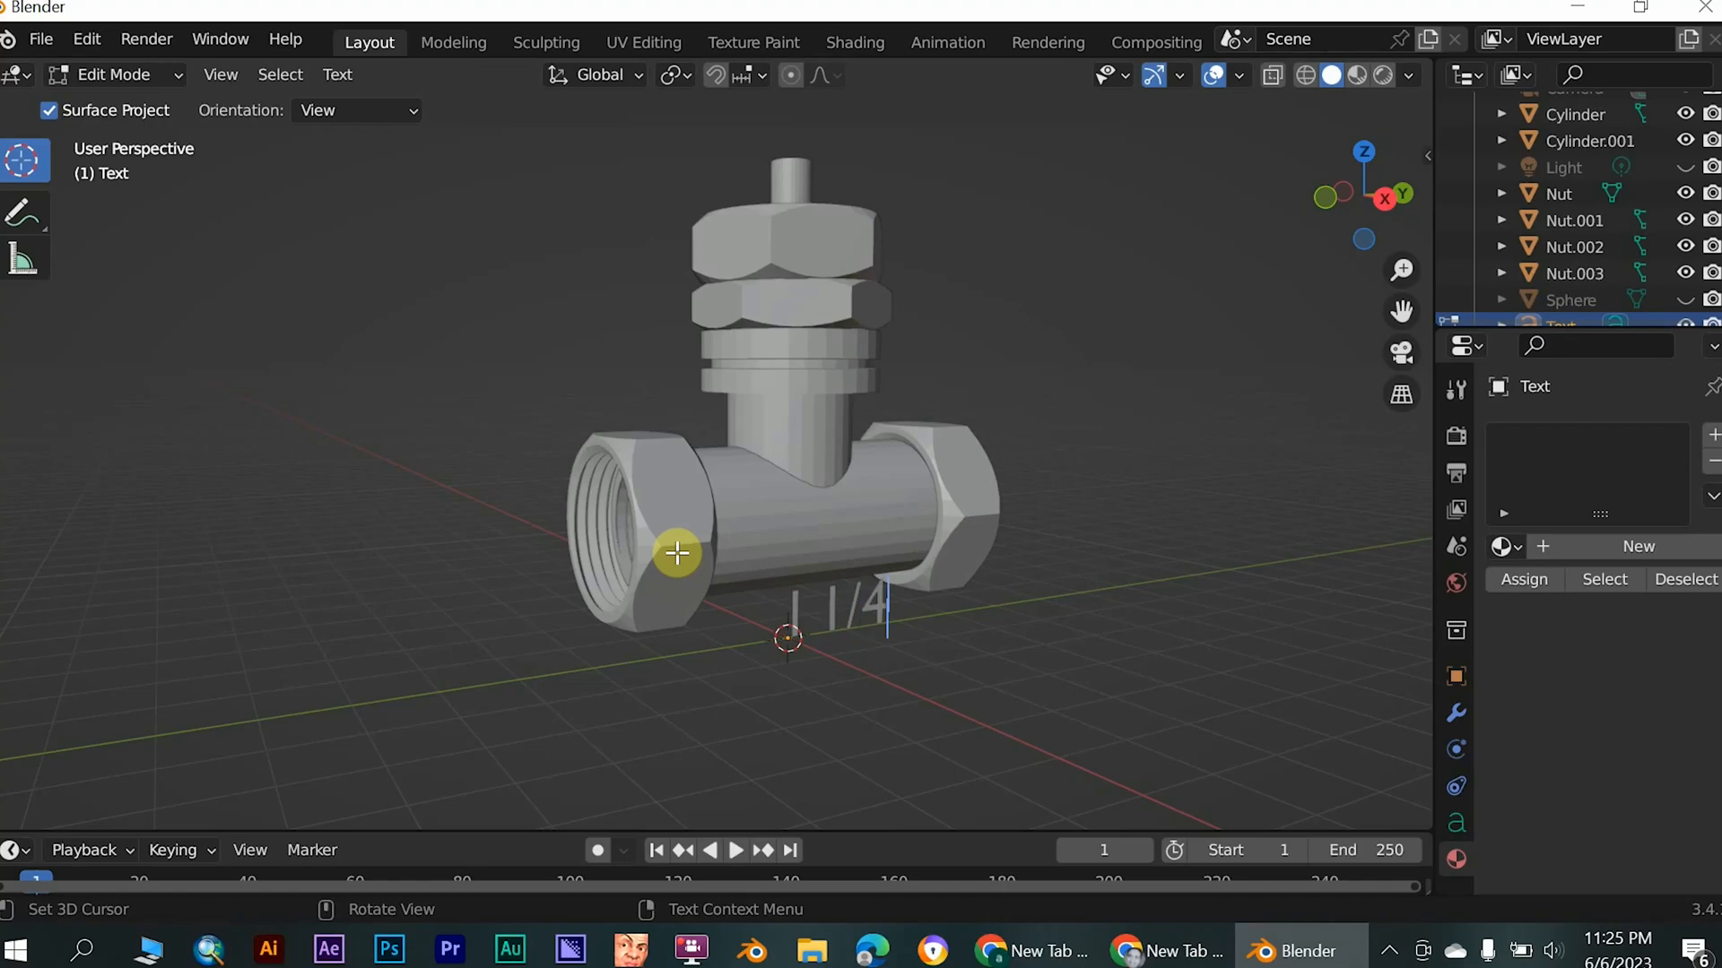
click(806, 606)
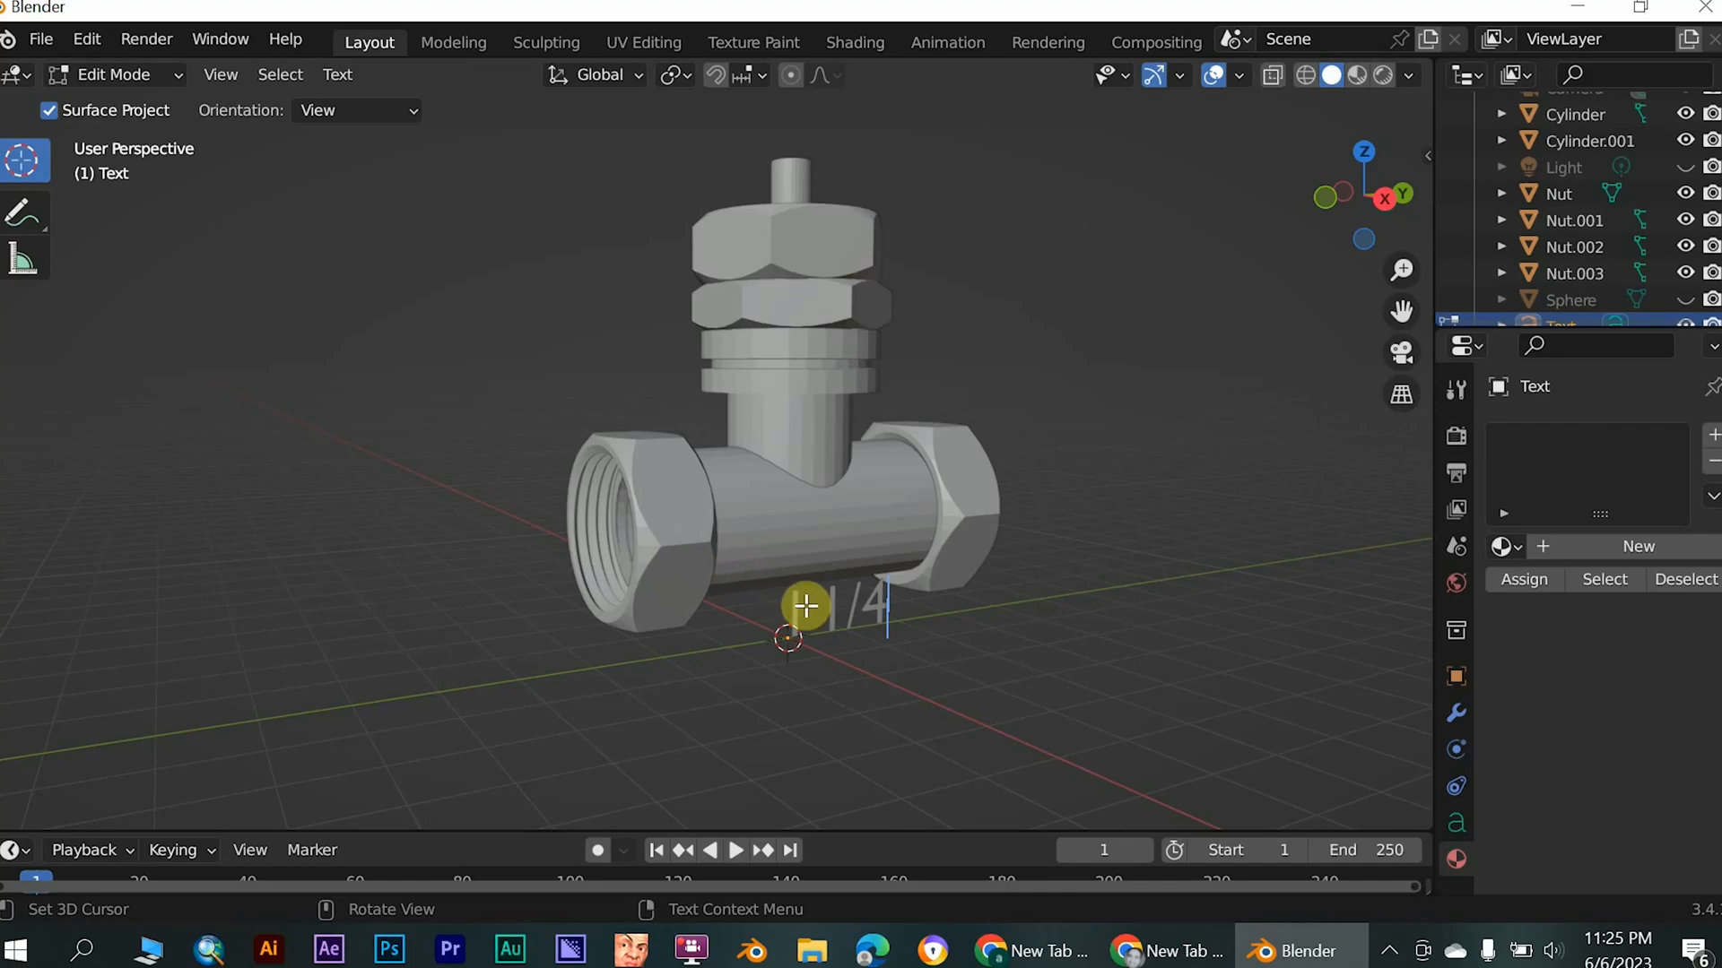
click(143, 74)
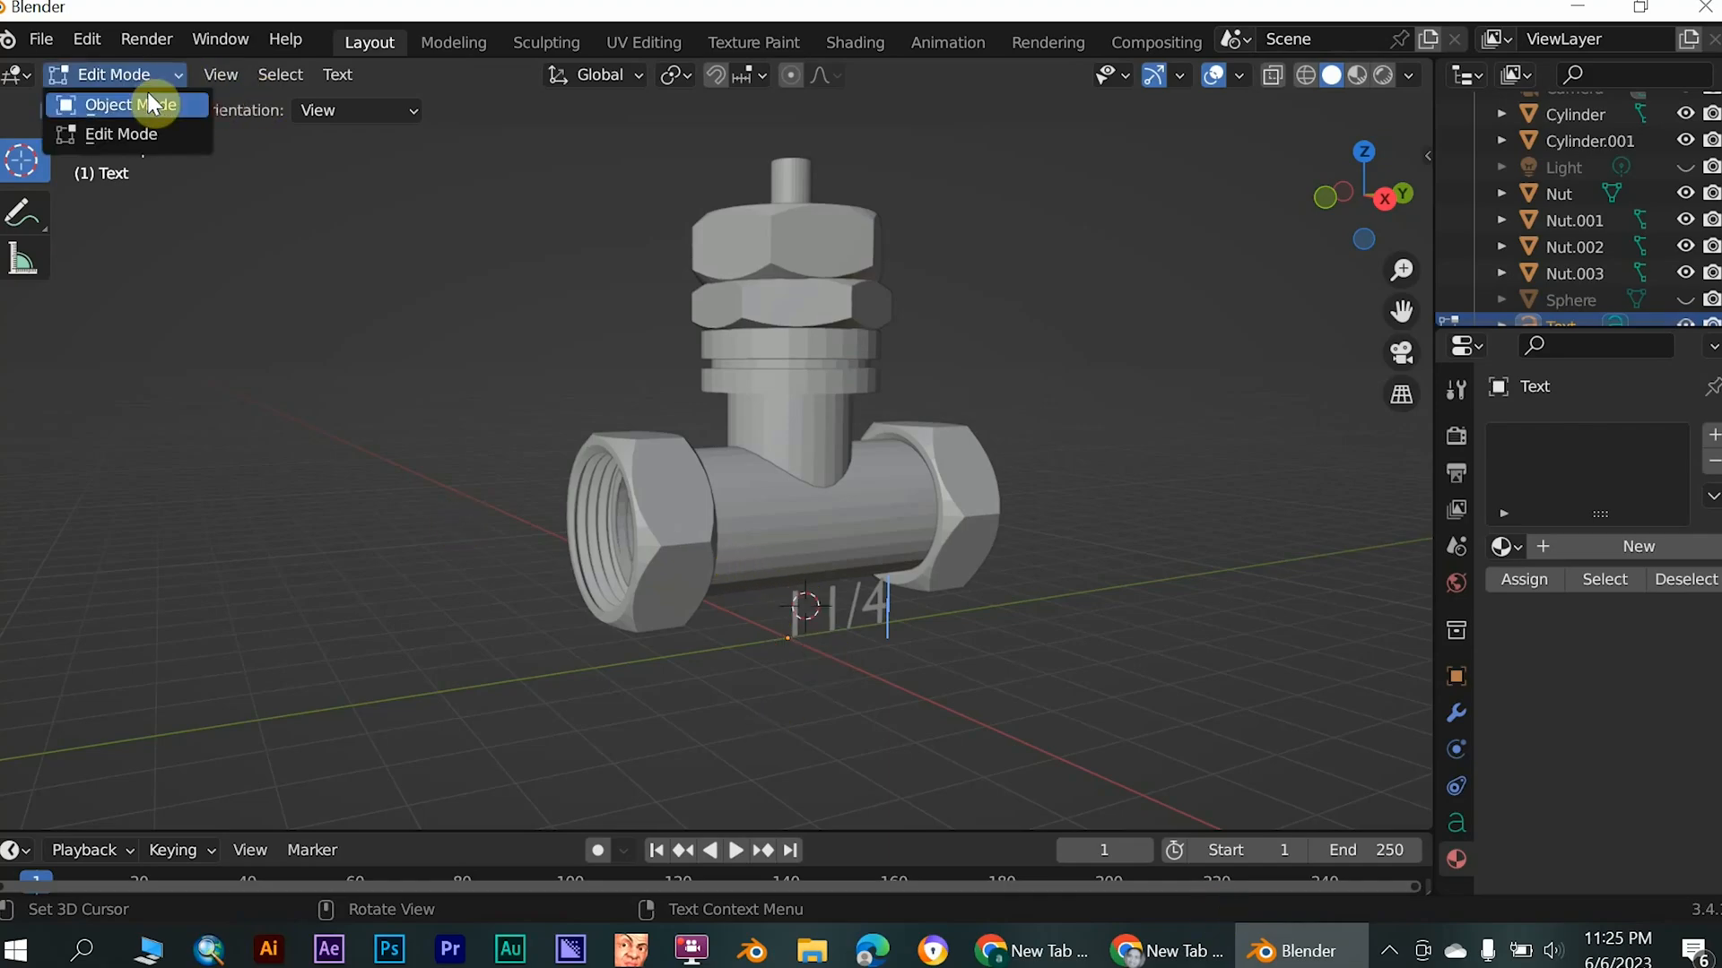
click(151, 104)
- Move the "1 1/4" text in front of the horizontal pipe and centre it on the pipe's side between the end nuts
middle_drag(841, 557, 903, 574)
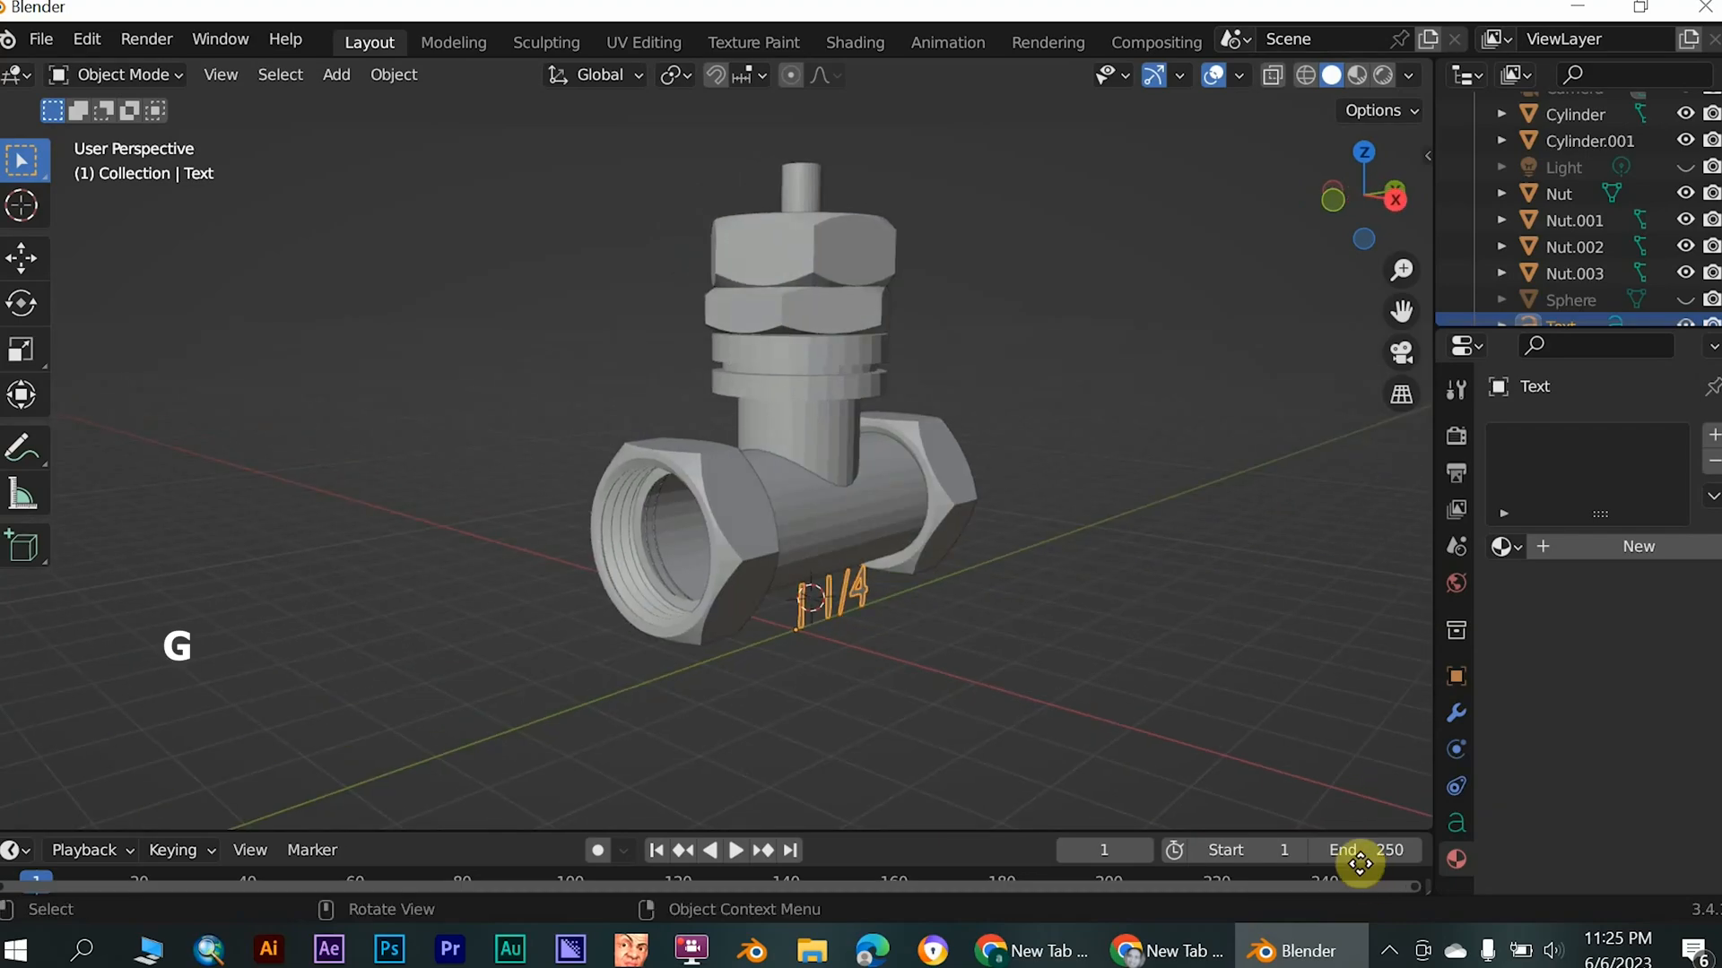
key(g)
click(1112, 610)
middle_drag(1115, 619, 965, 568)
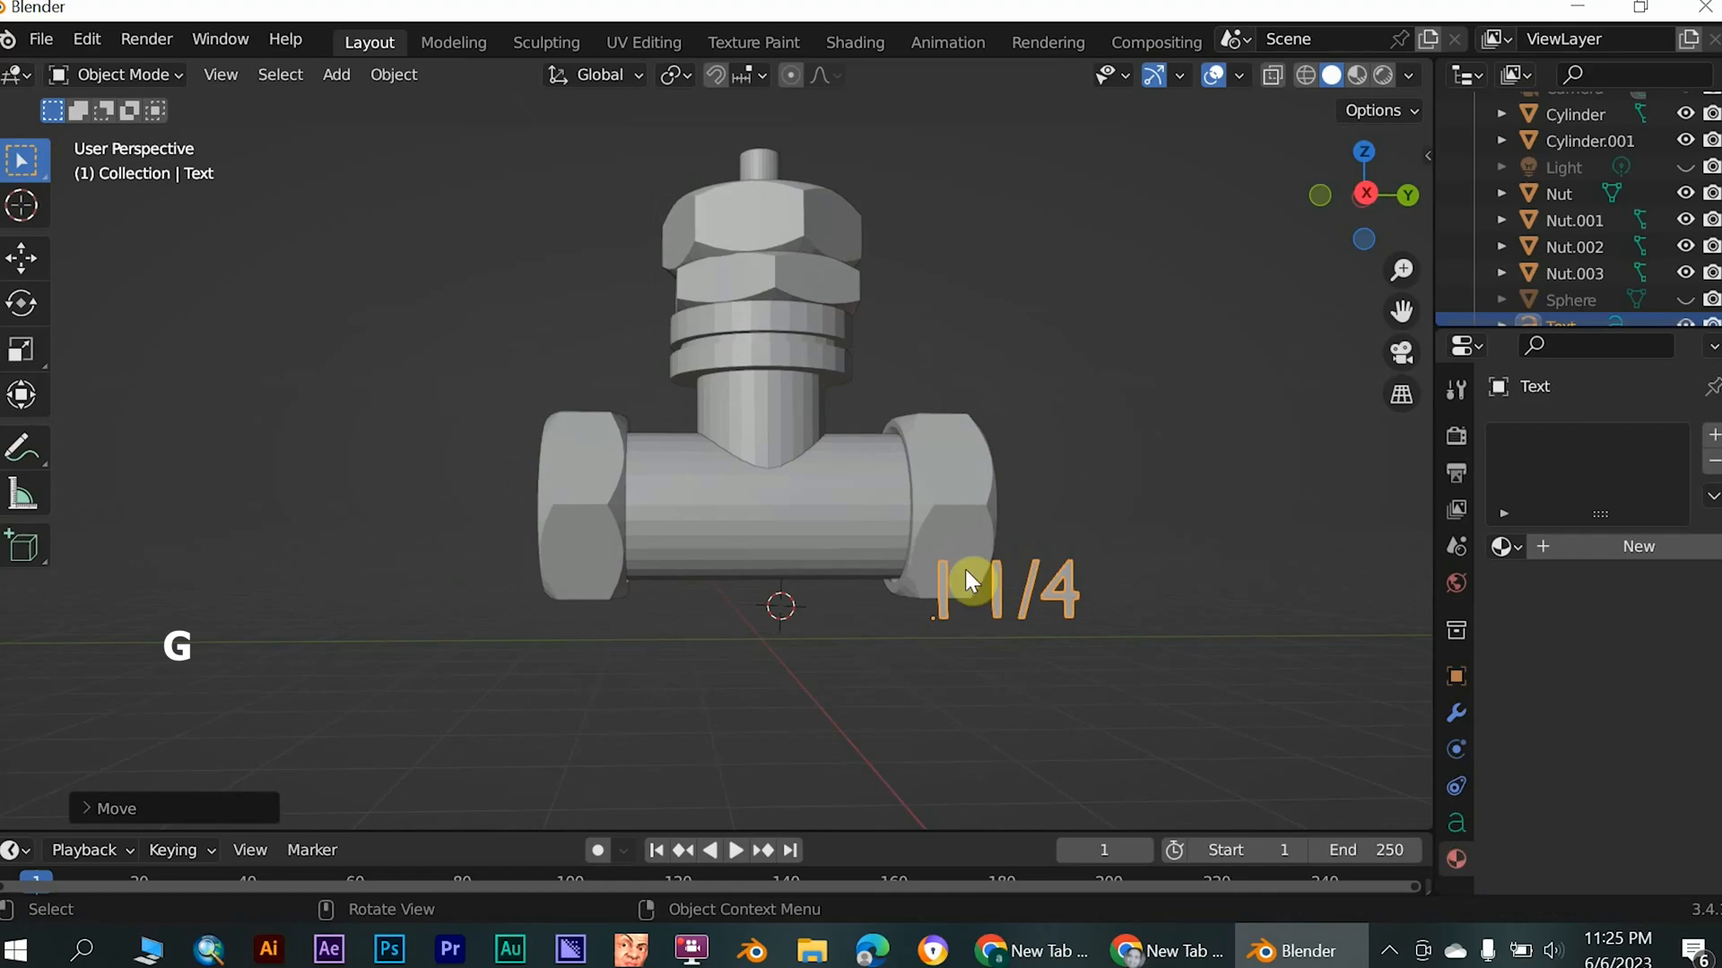
key(g)
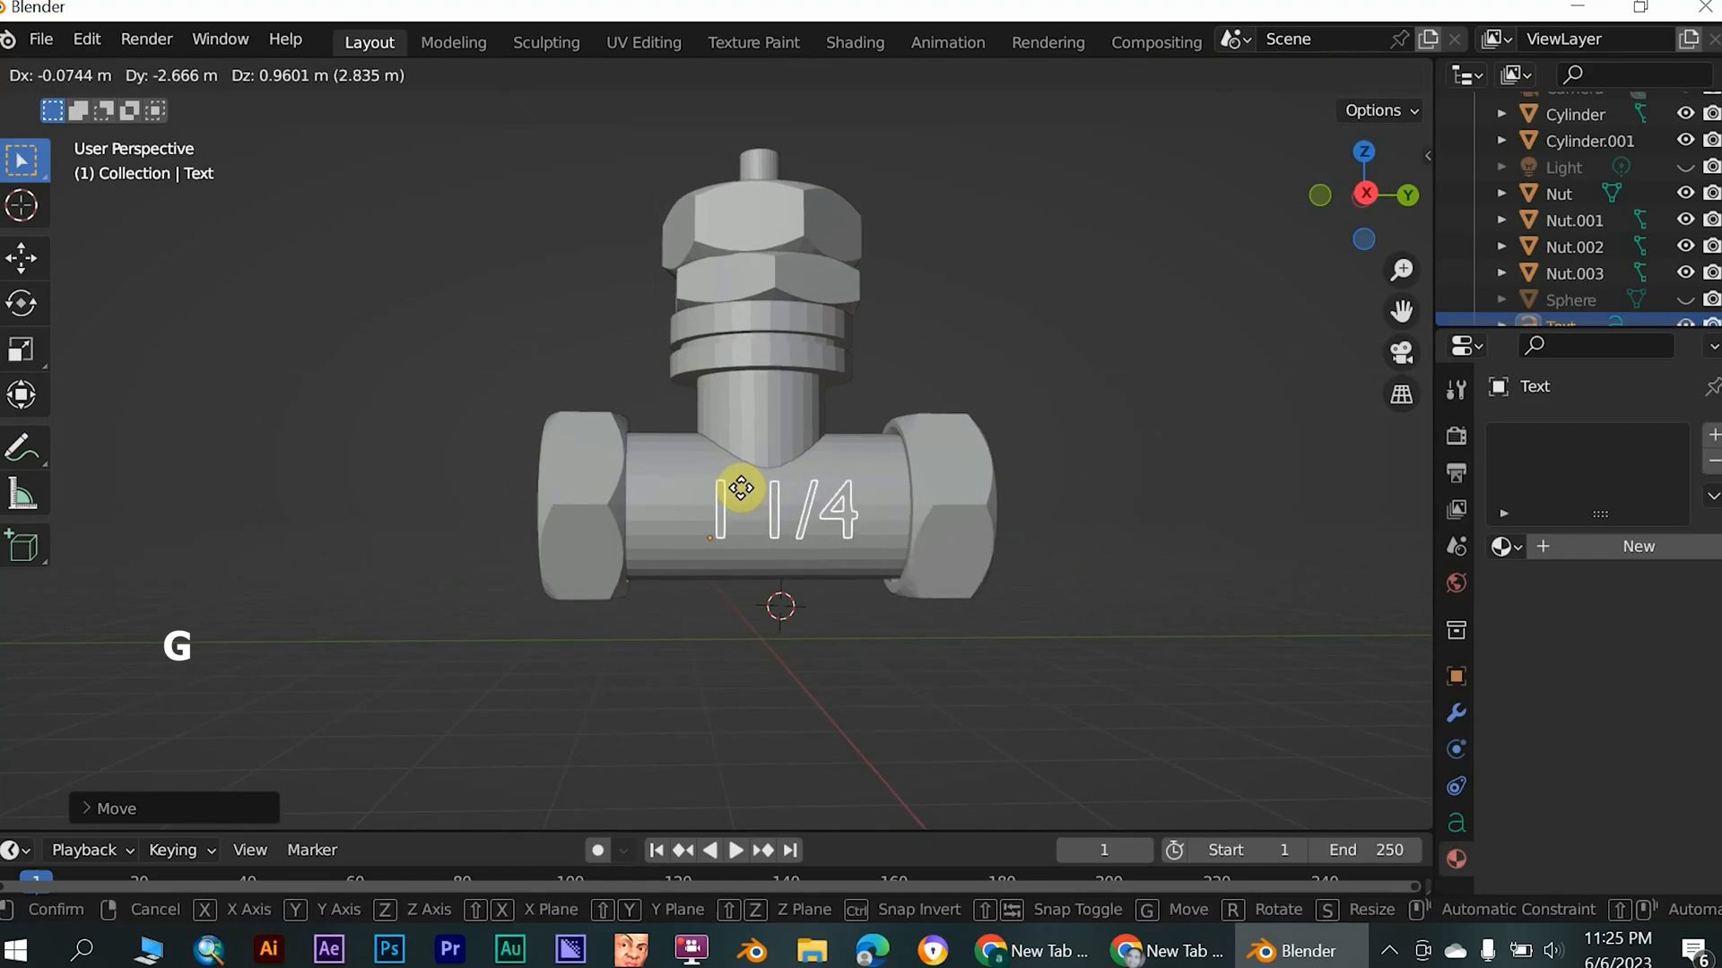
click(735, 497)
middle_drag(735, 497, 932, 561)
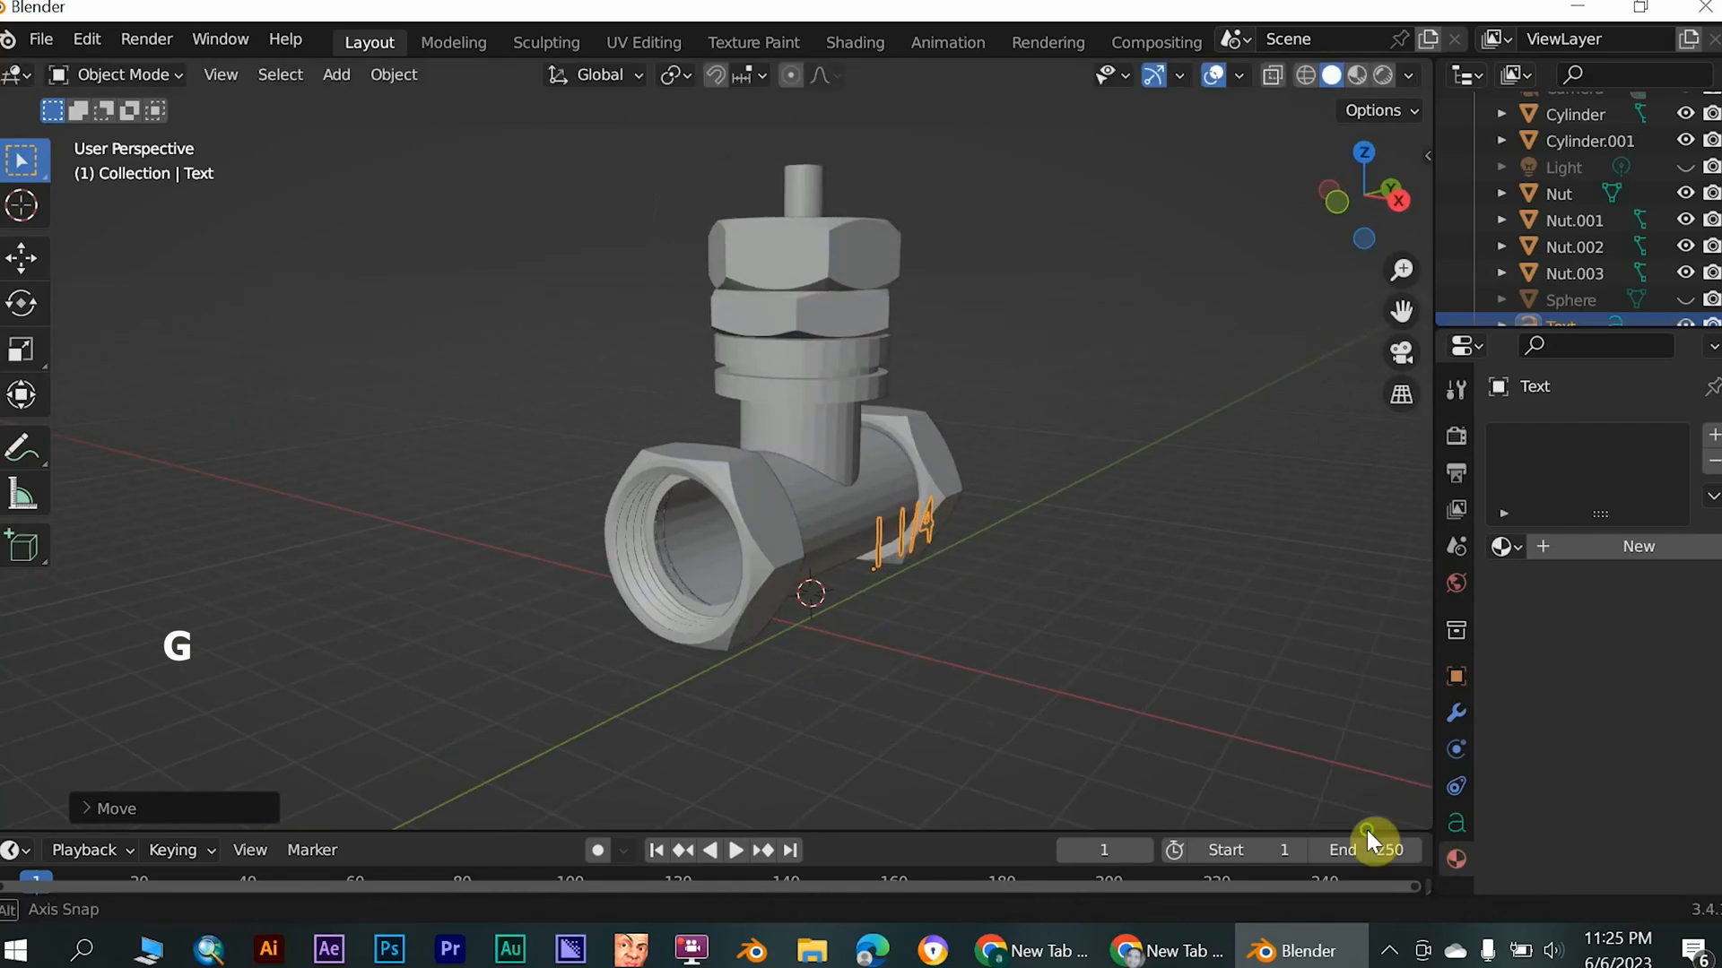
- Give the "1 1/4" text thickness by setting its geometry extrusion to 0.19 m
click(1452, 825)
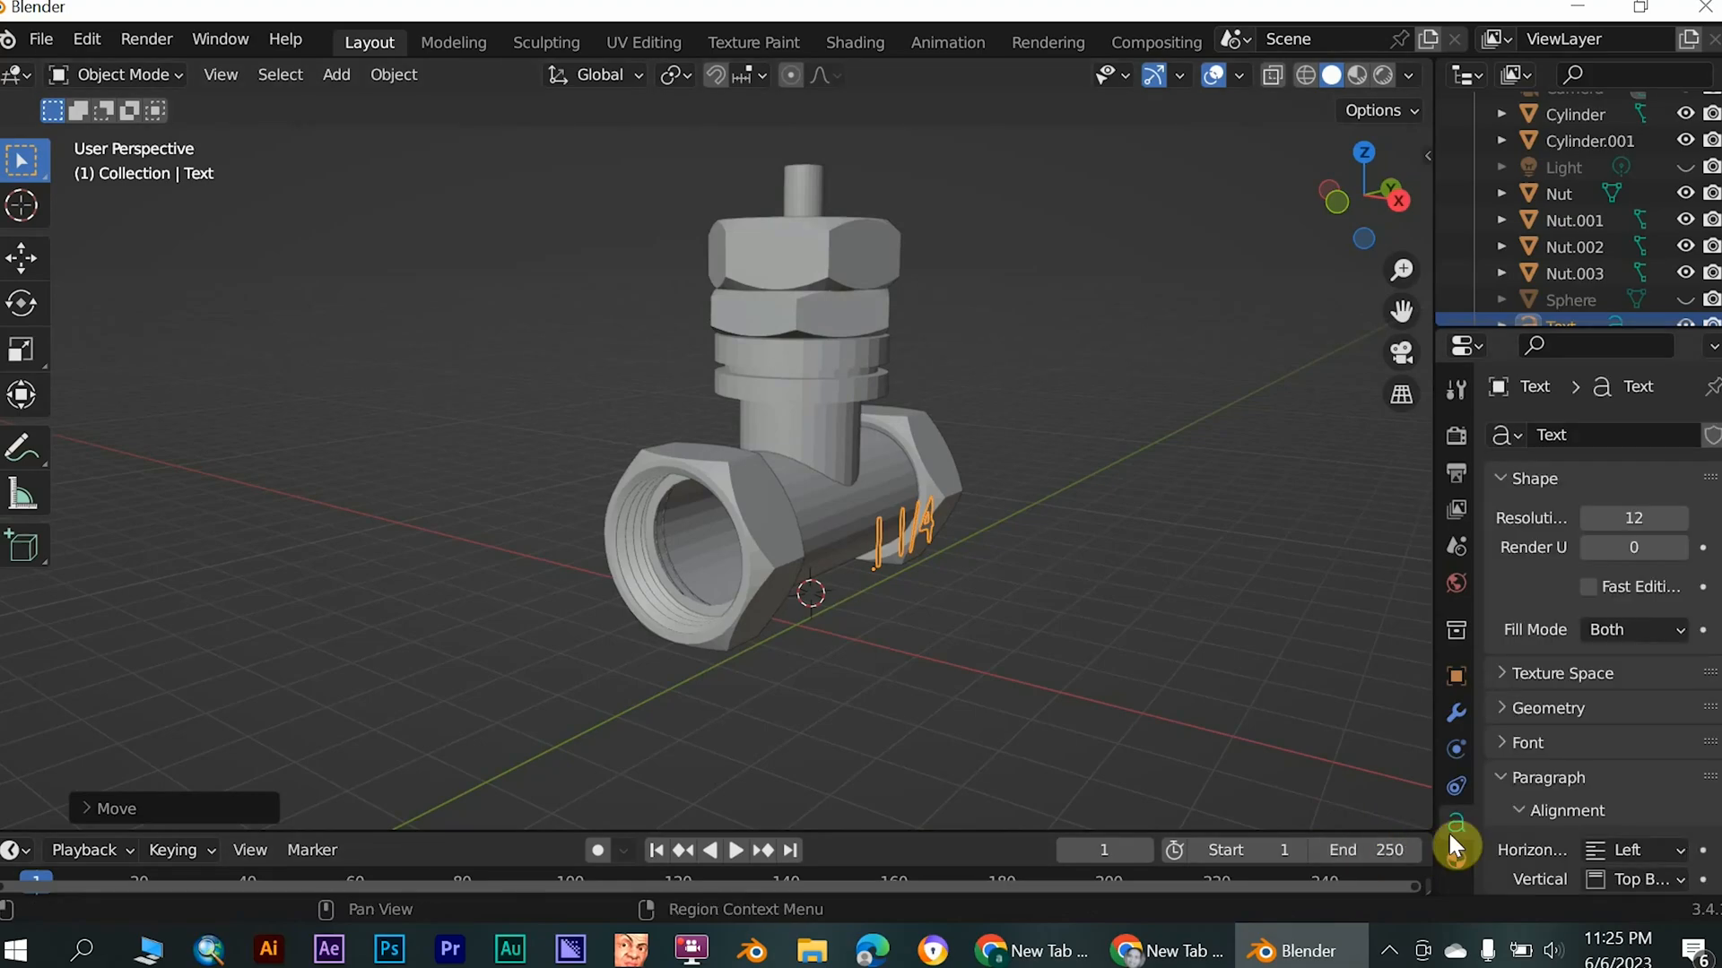
click(1515, 707)
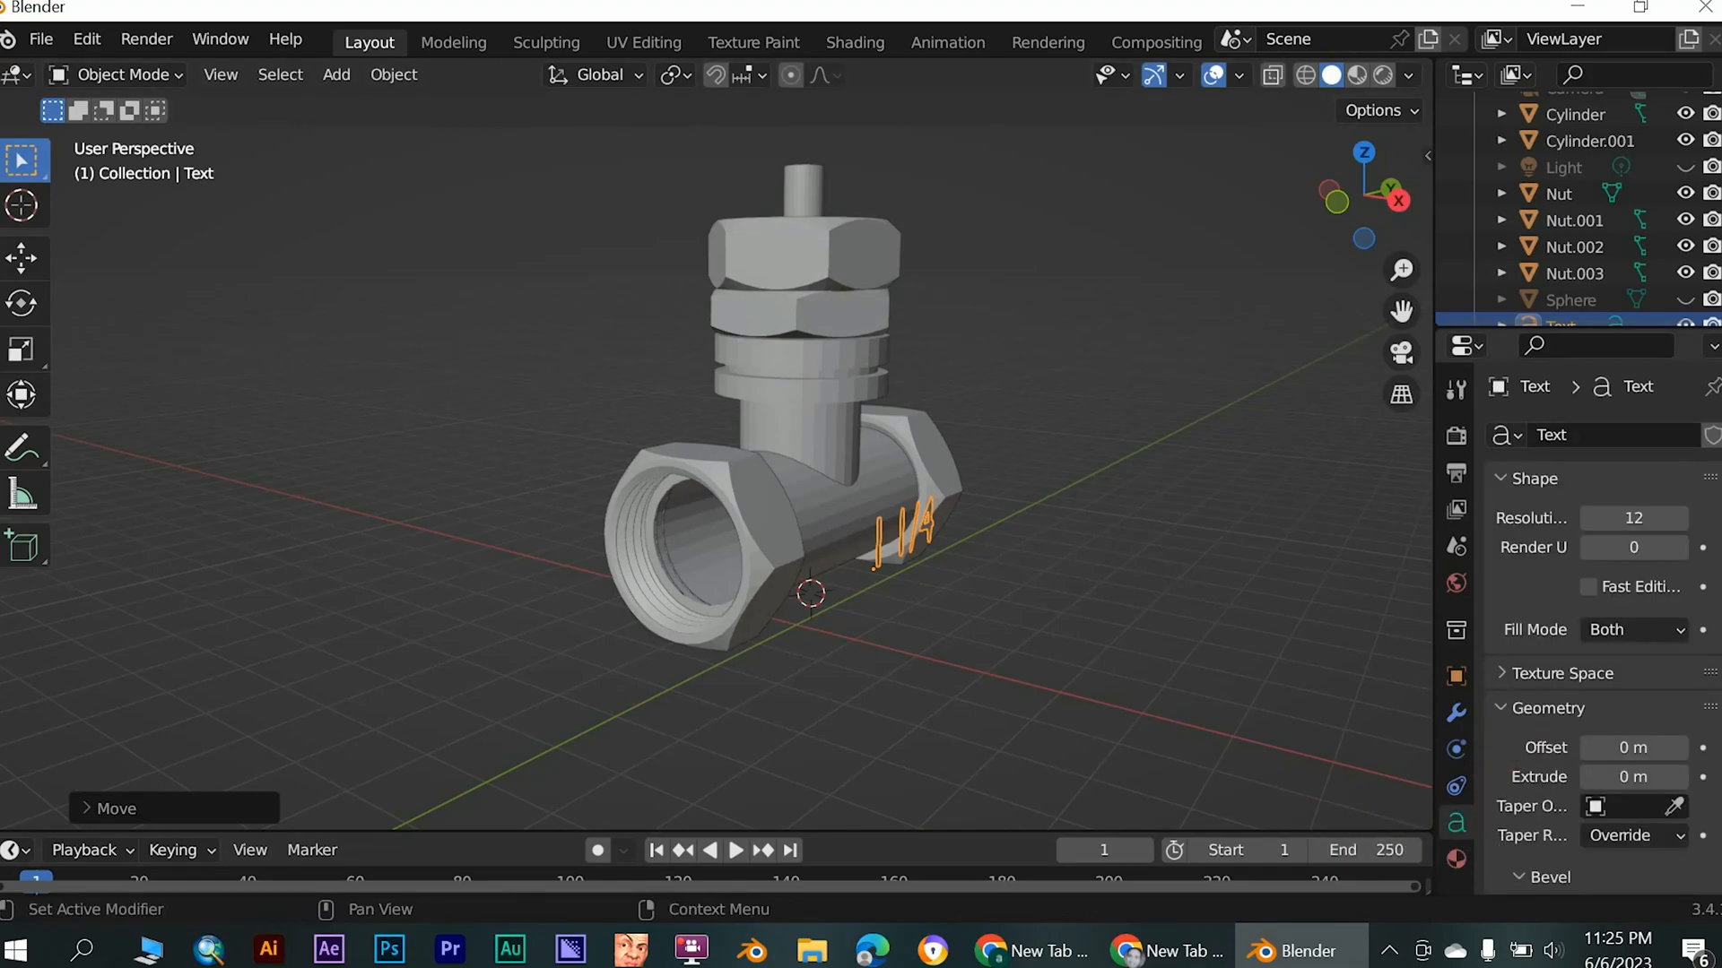
scroll(1499, 741, down, 2)
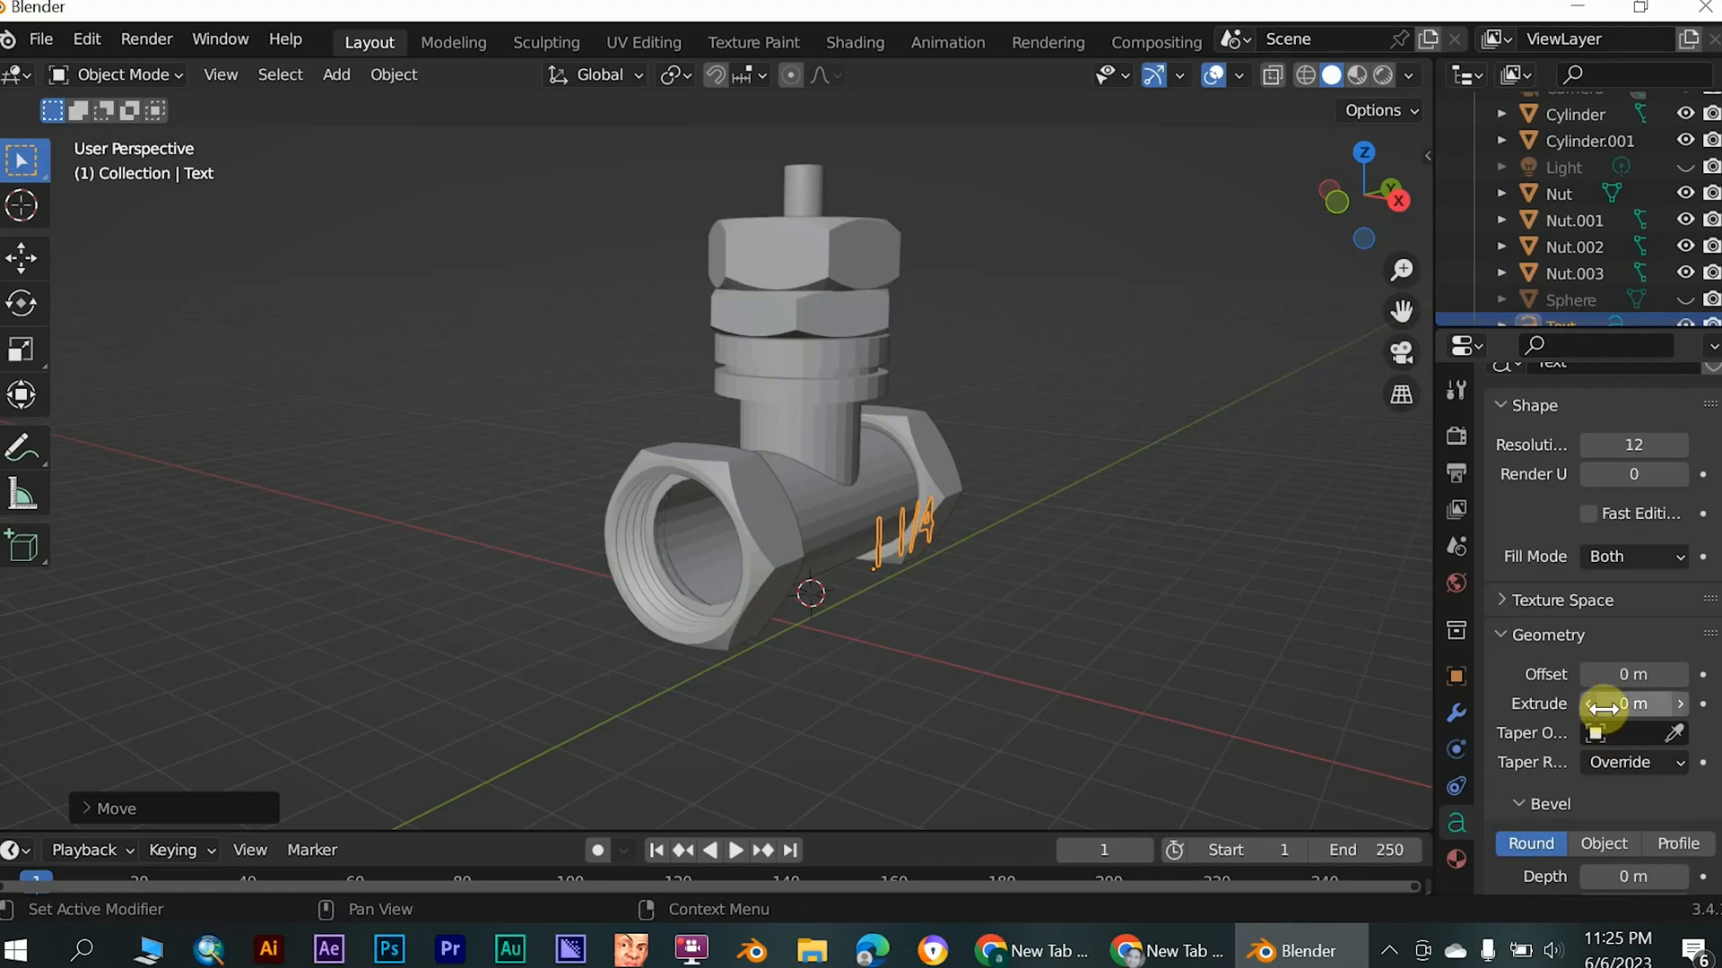
drag(1615, 708, 1691, 707)
middle_drag(1207, 572, 1027, 539)
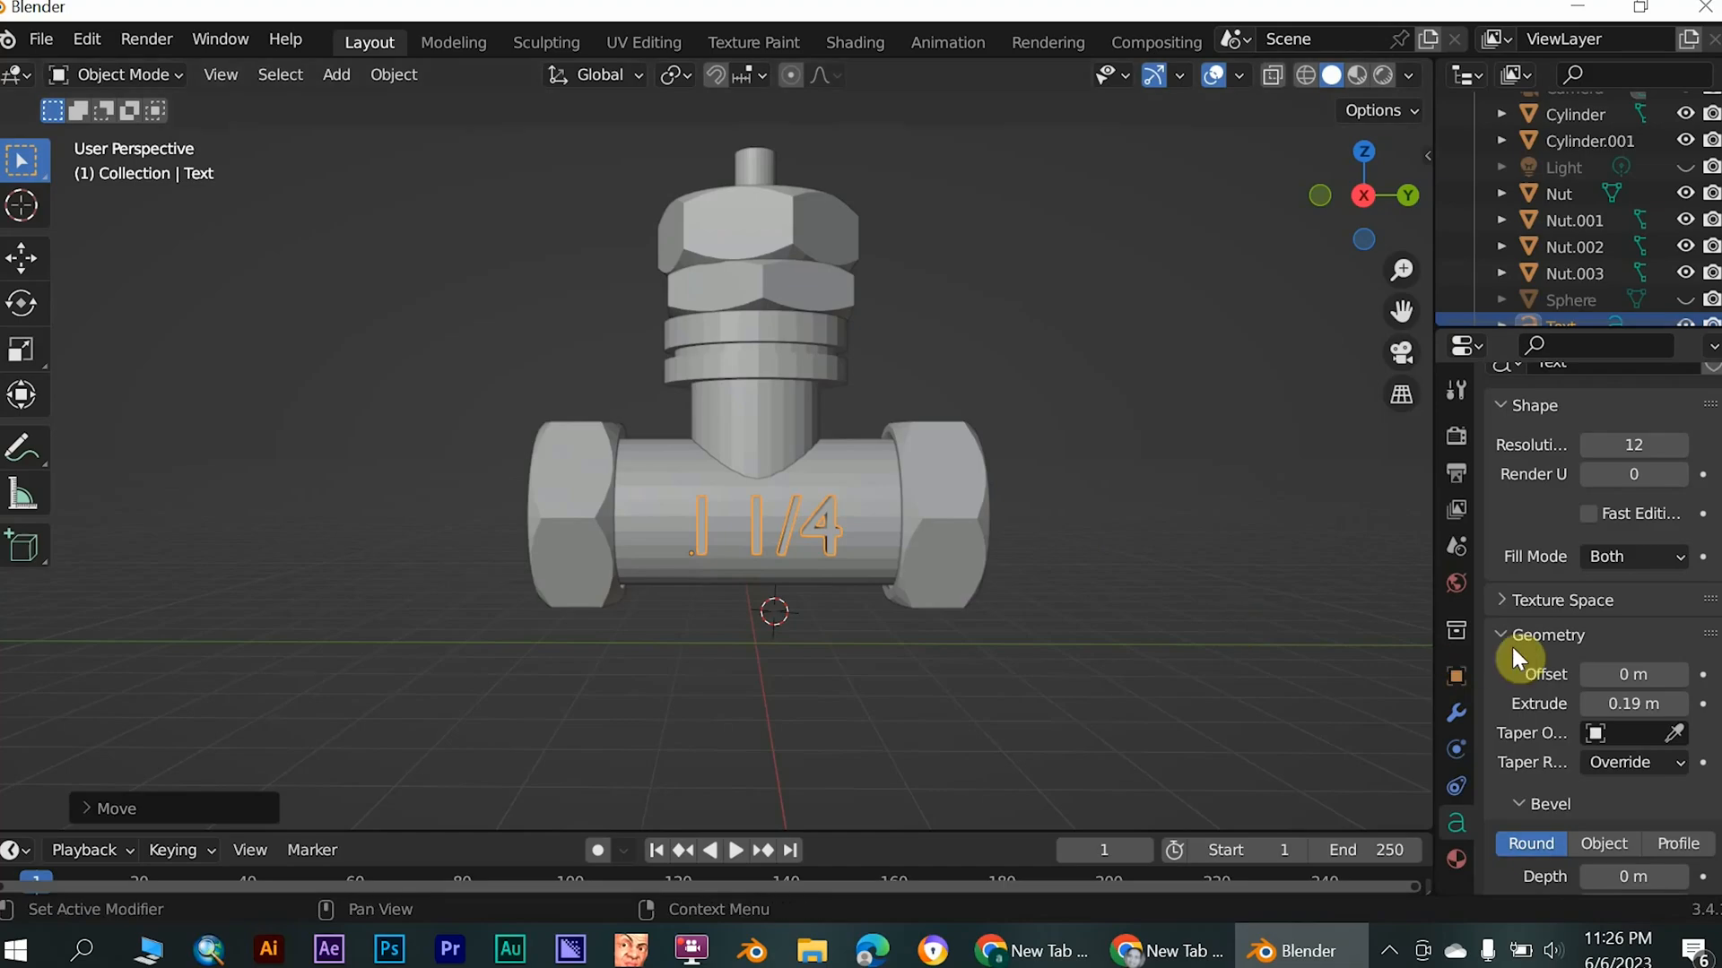
- Add a Remesh modifier to the "1 1/4" text and set its voxel size to 0.0281 m
click(1456, 749)
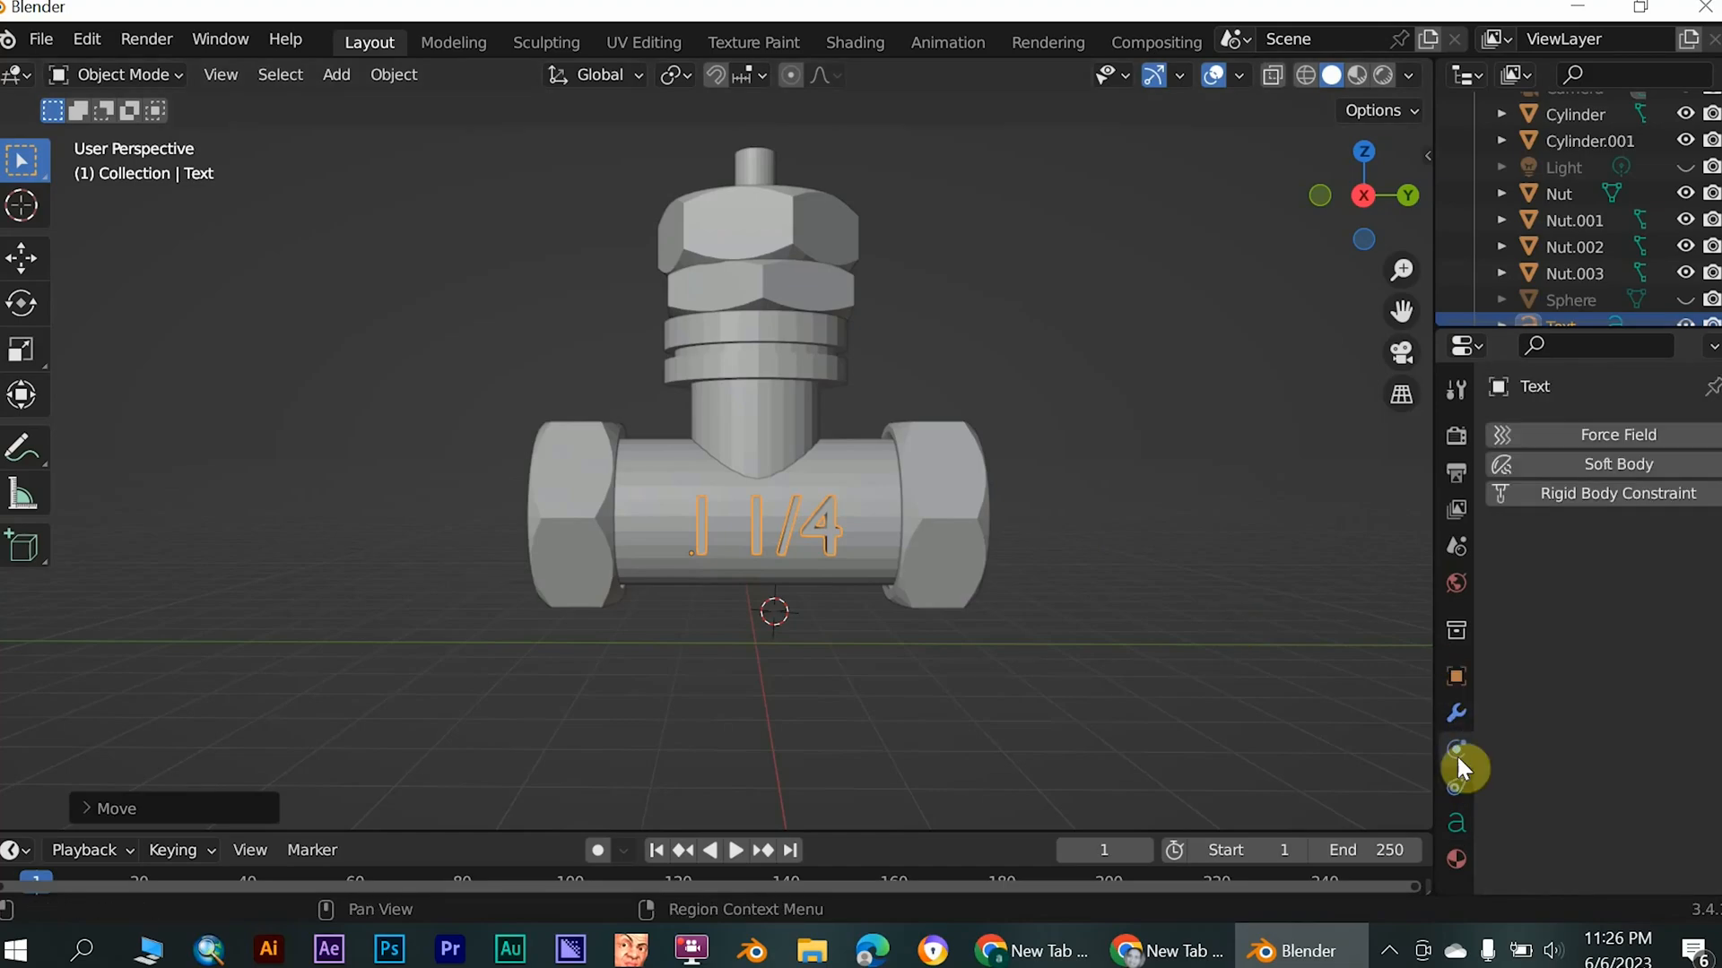
click(1454, 785)
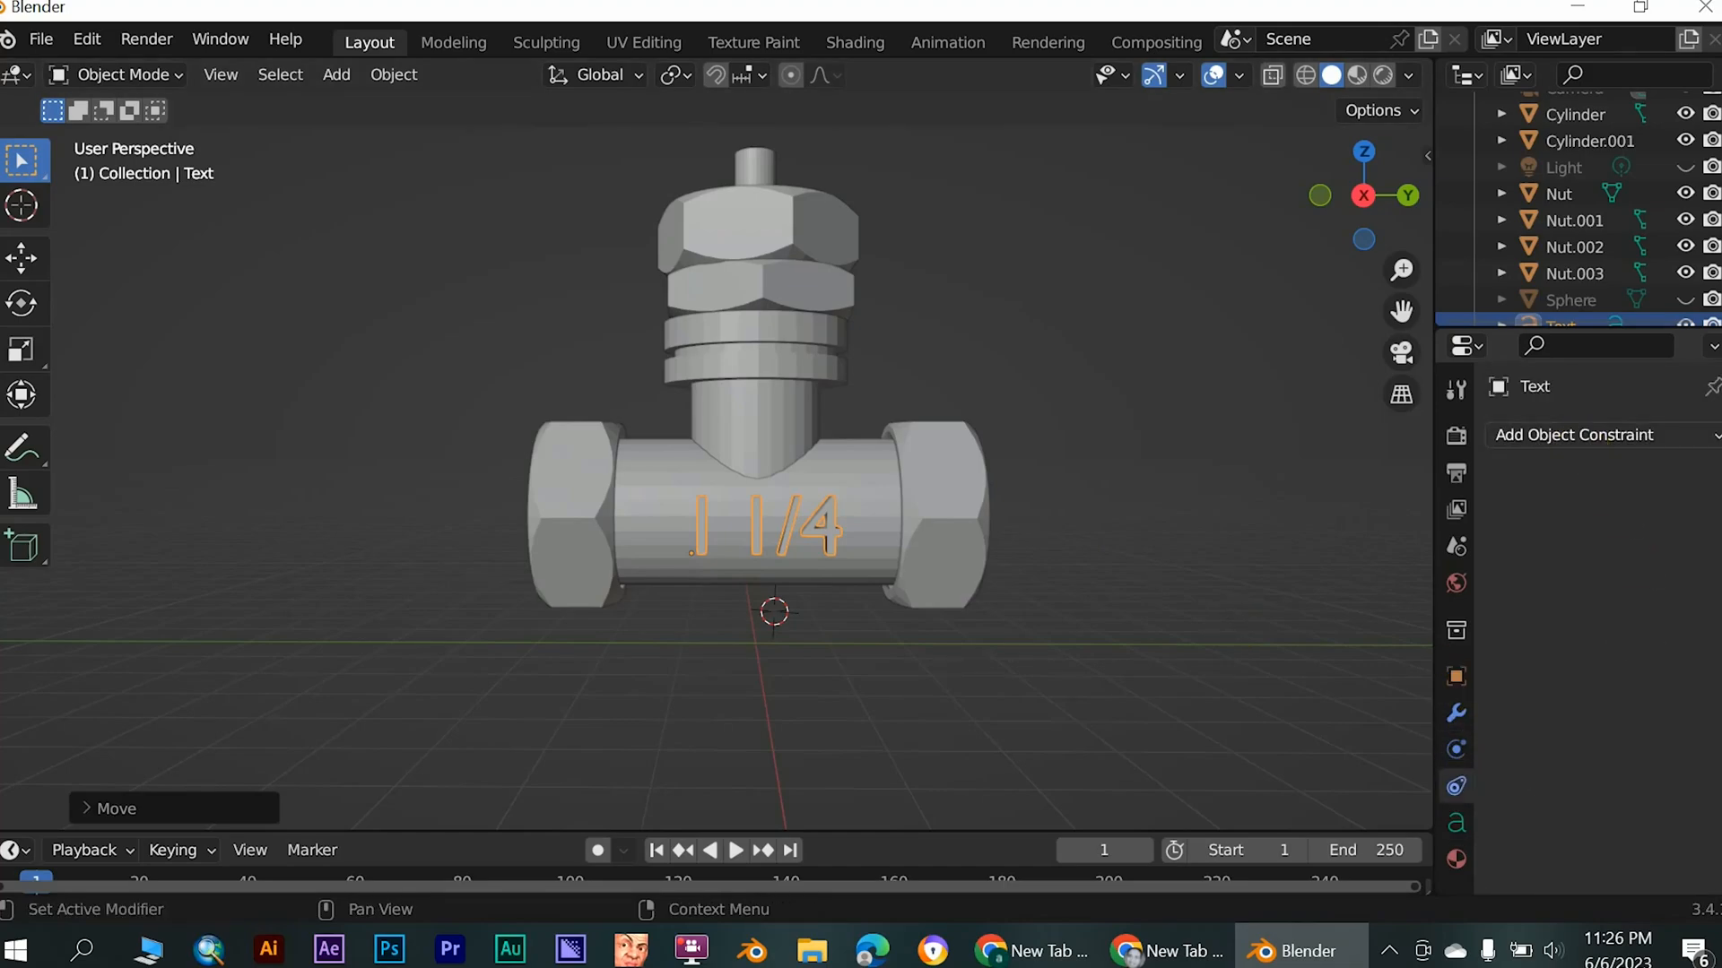
click(1586, 435)
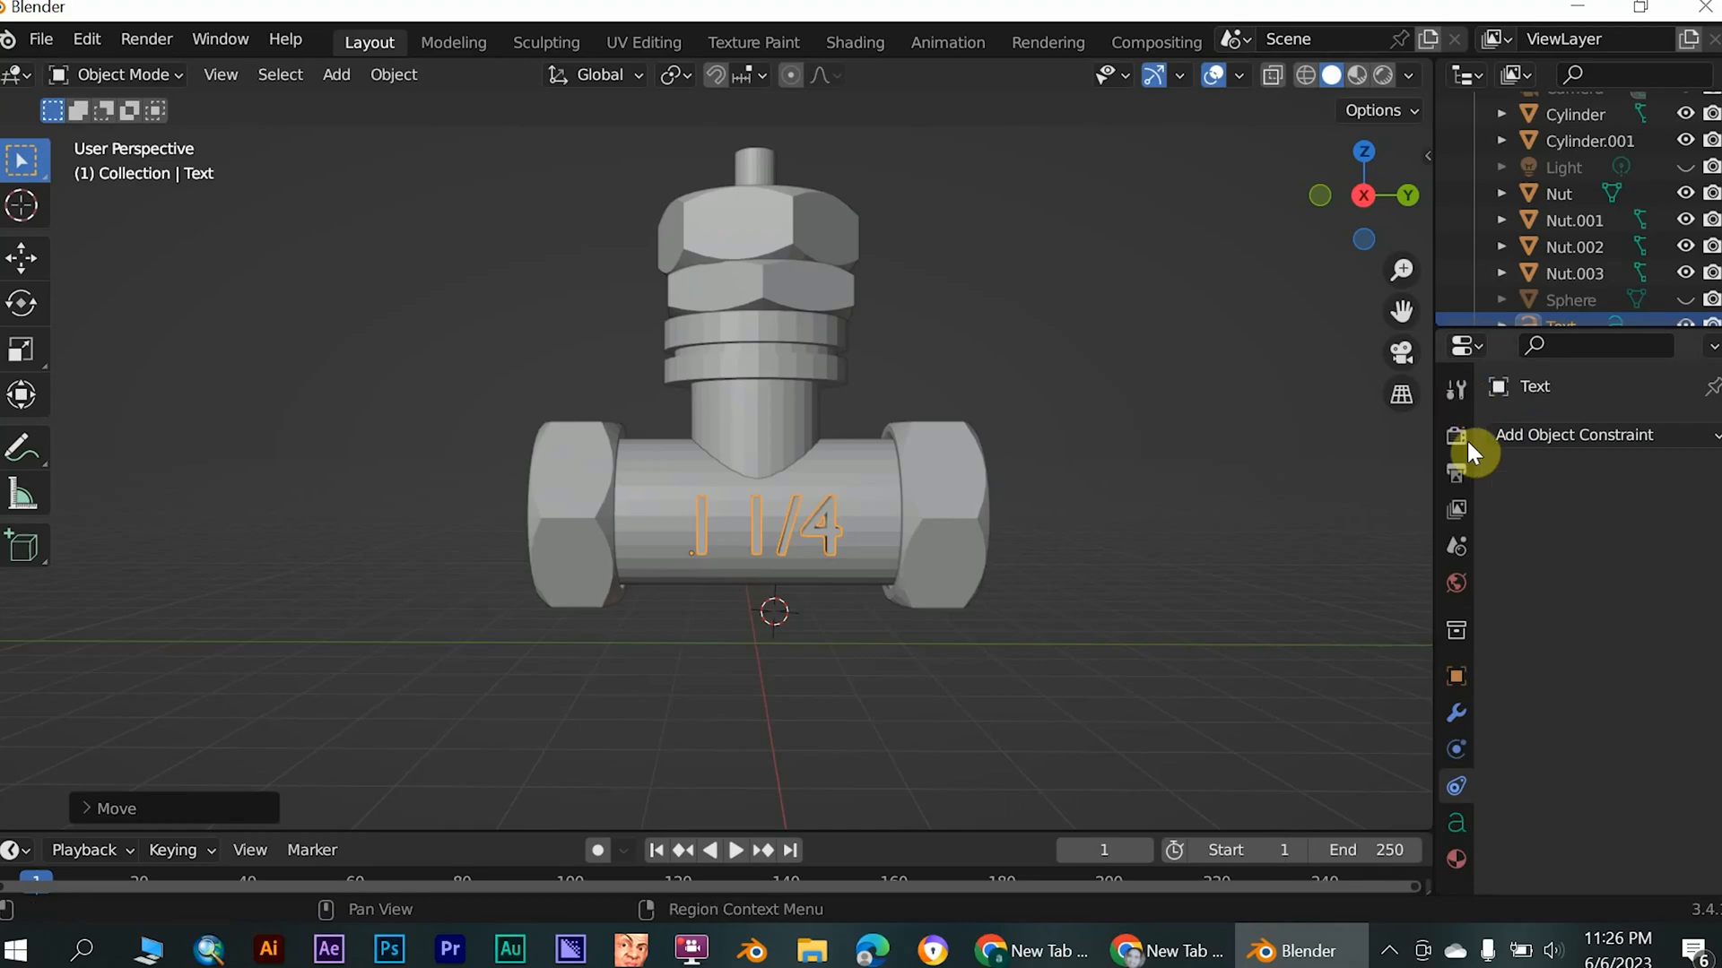
click(1456, 722)
click(1560, 443)
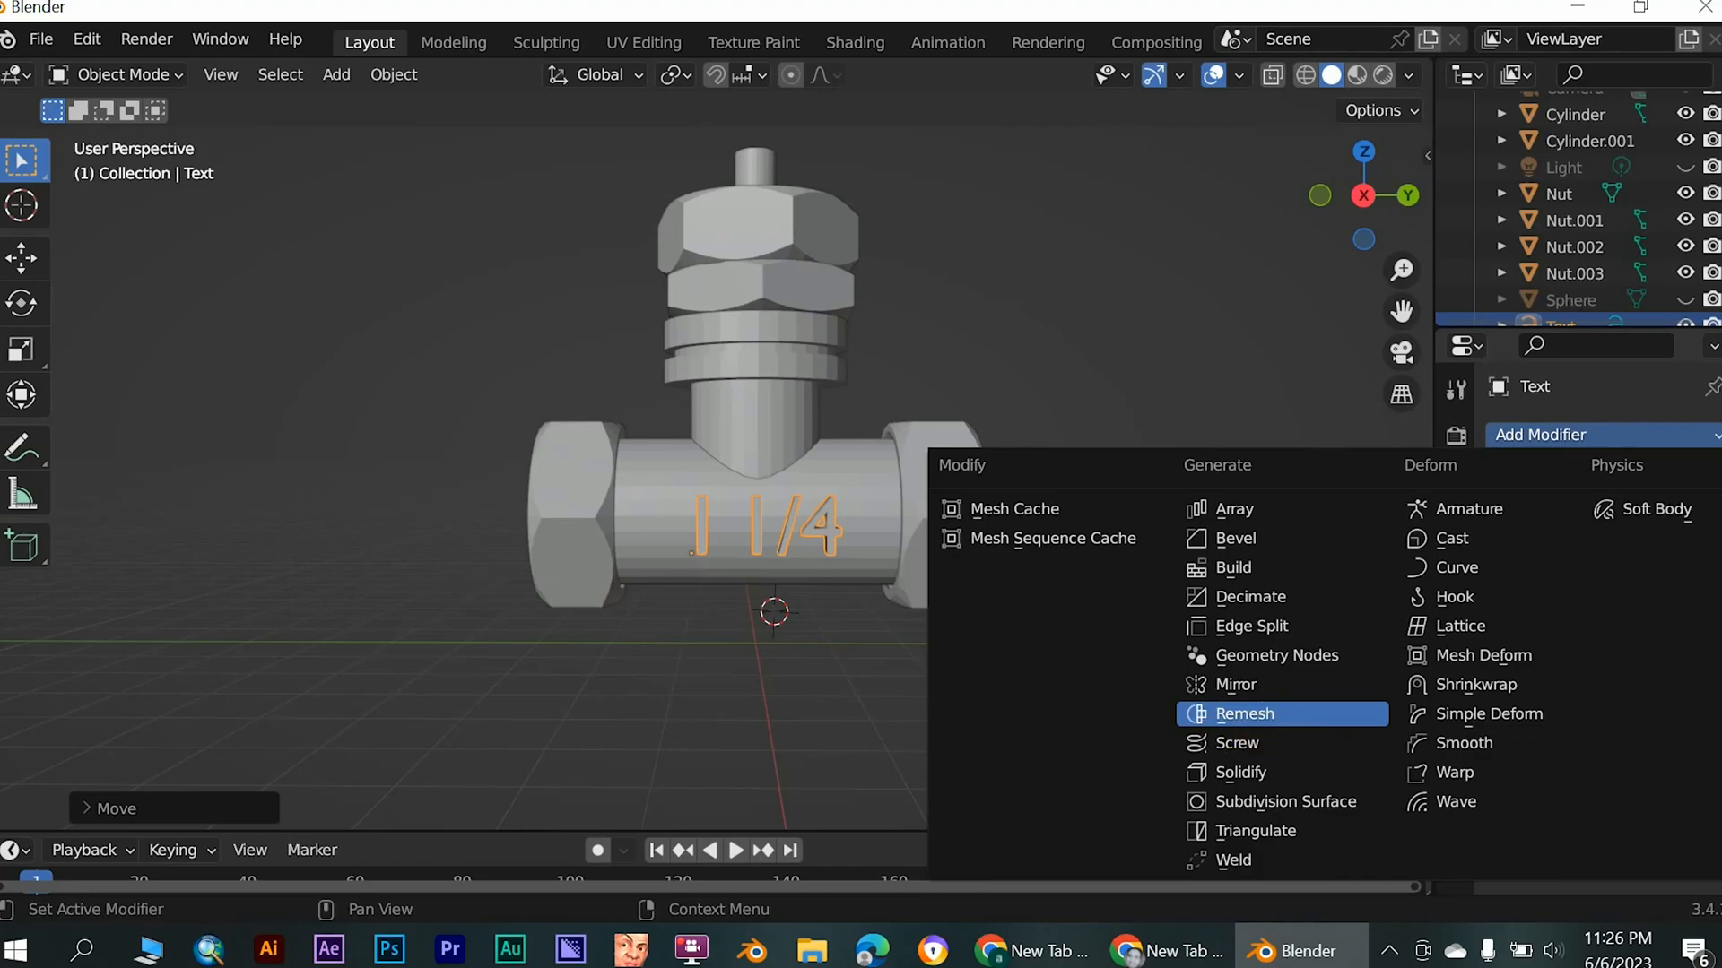
click(1273, 713)
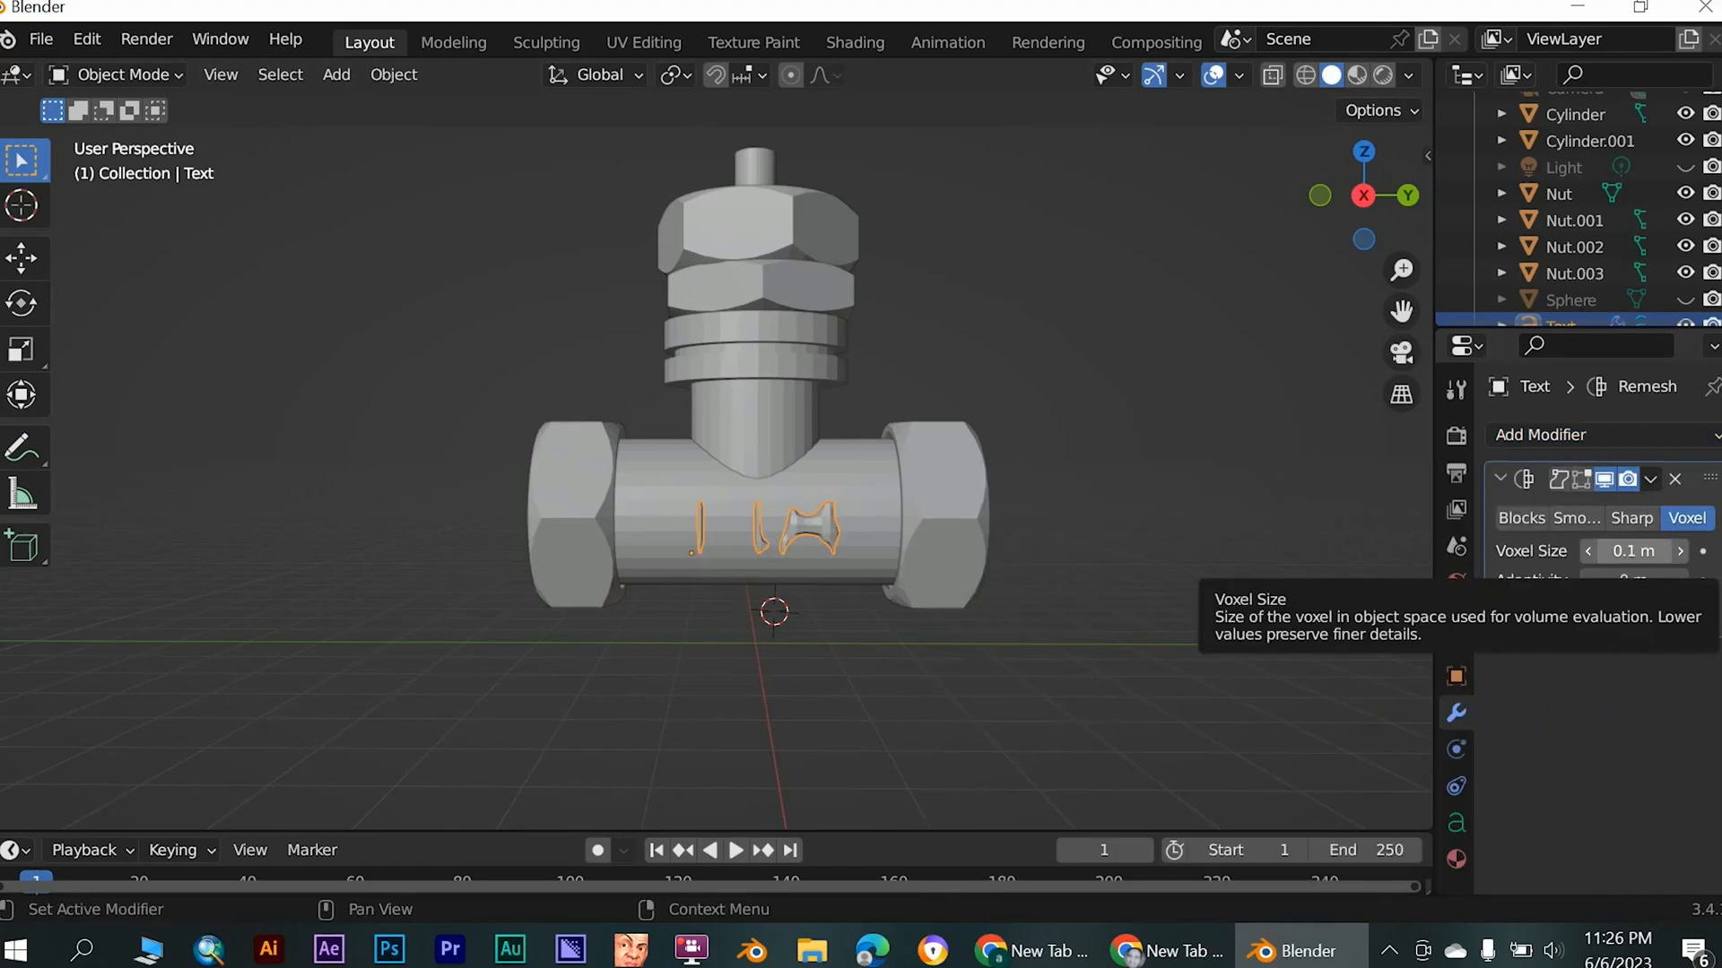
drag(1633, 551, 1583, 550)
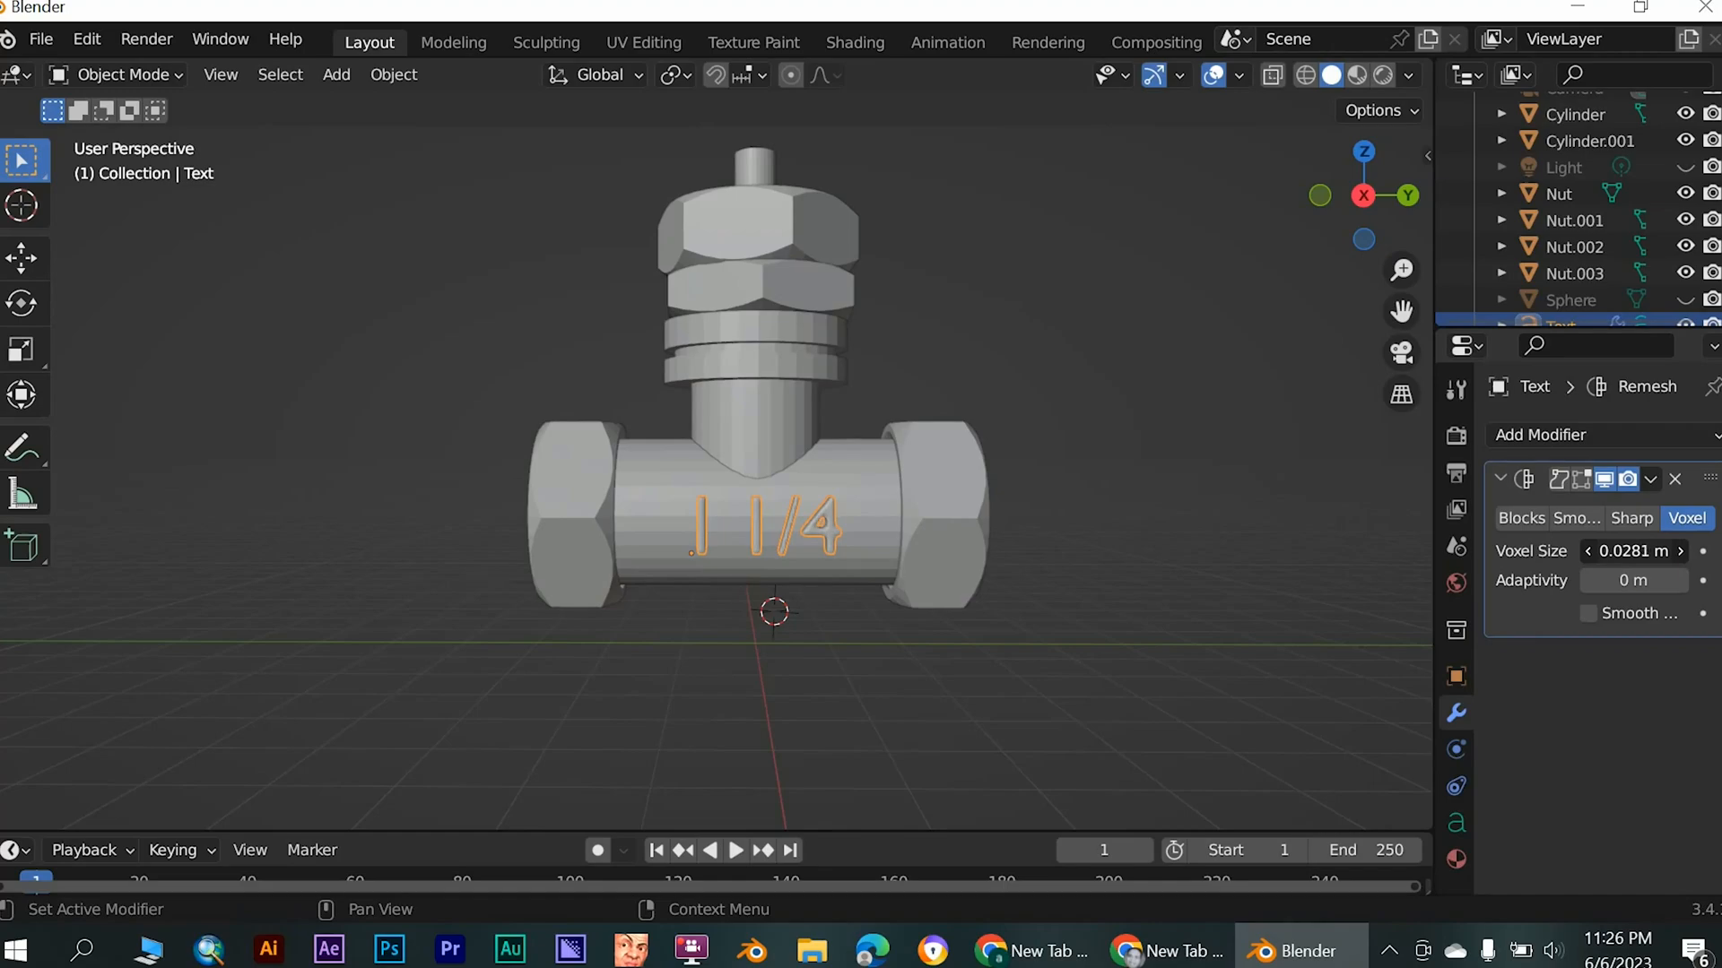
middle_drag(1011, 826, 760, 560)
drag(1242, 637, 1168, 715)
middle_drag(911, 605, 967, 568)
click(916, 524)
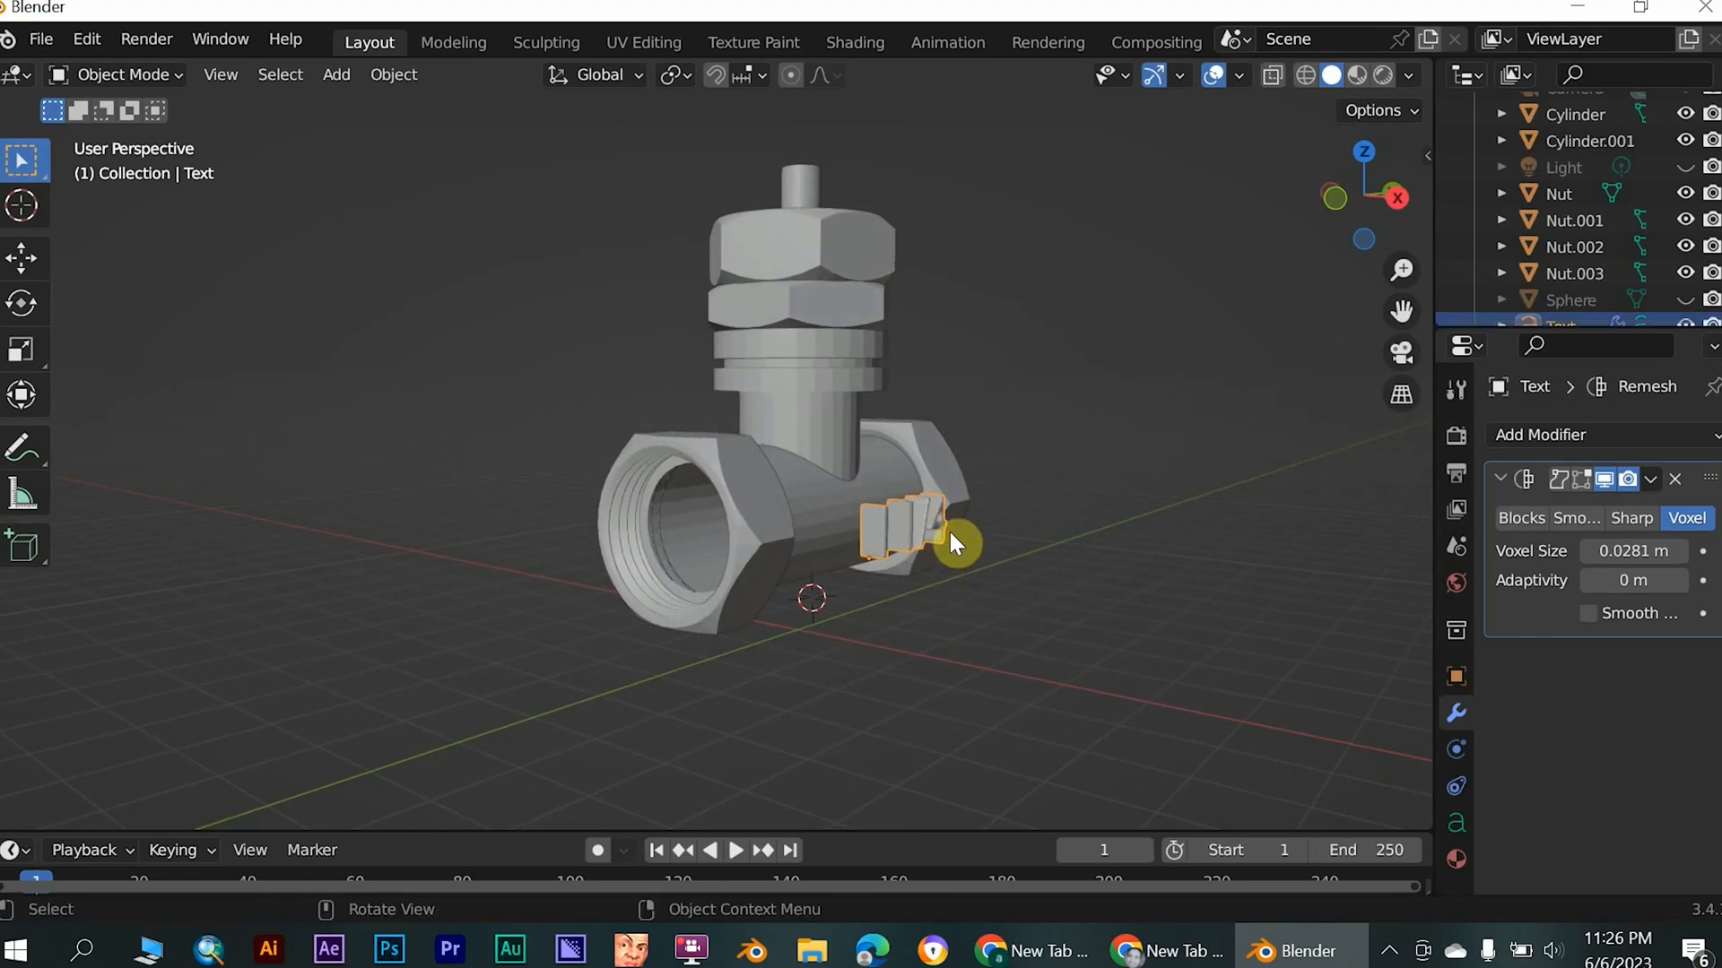
middle_drag(995, 565, 1046, 573)
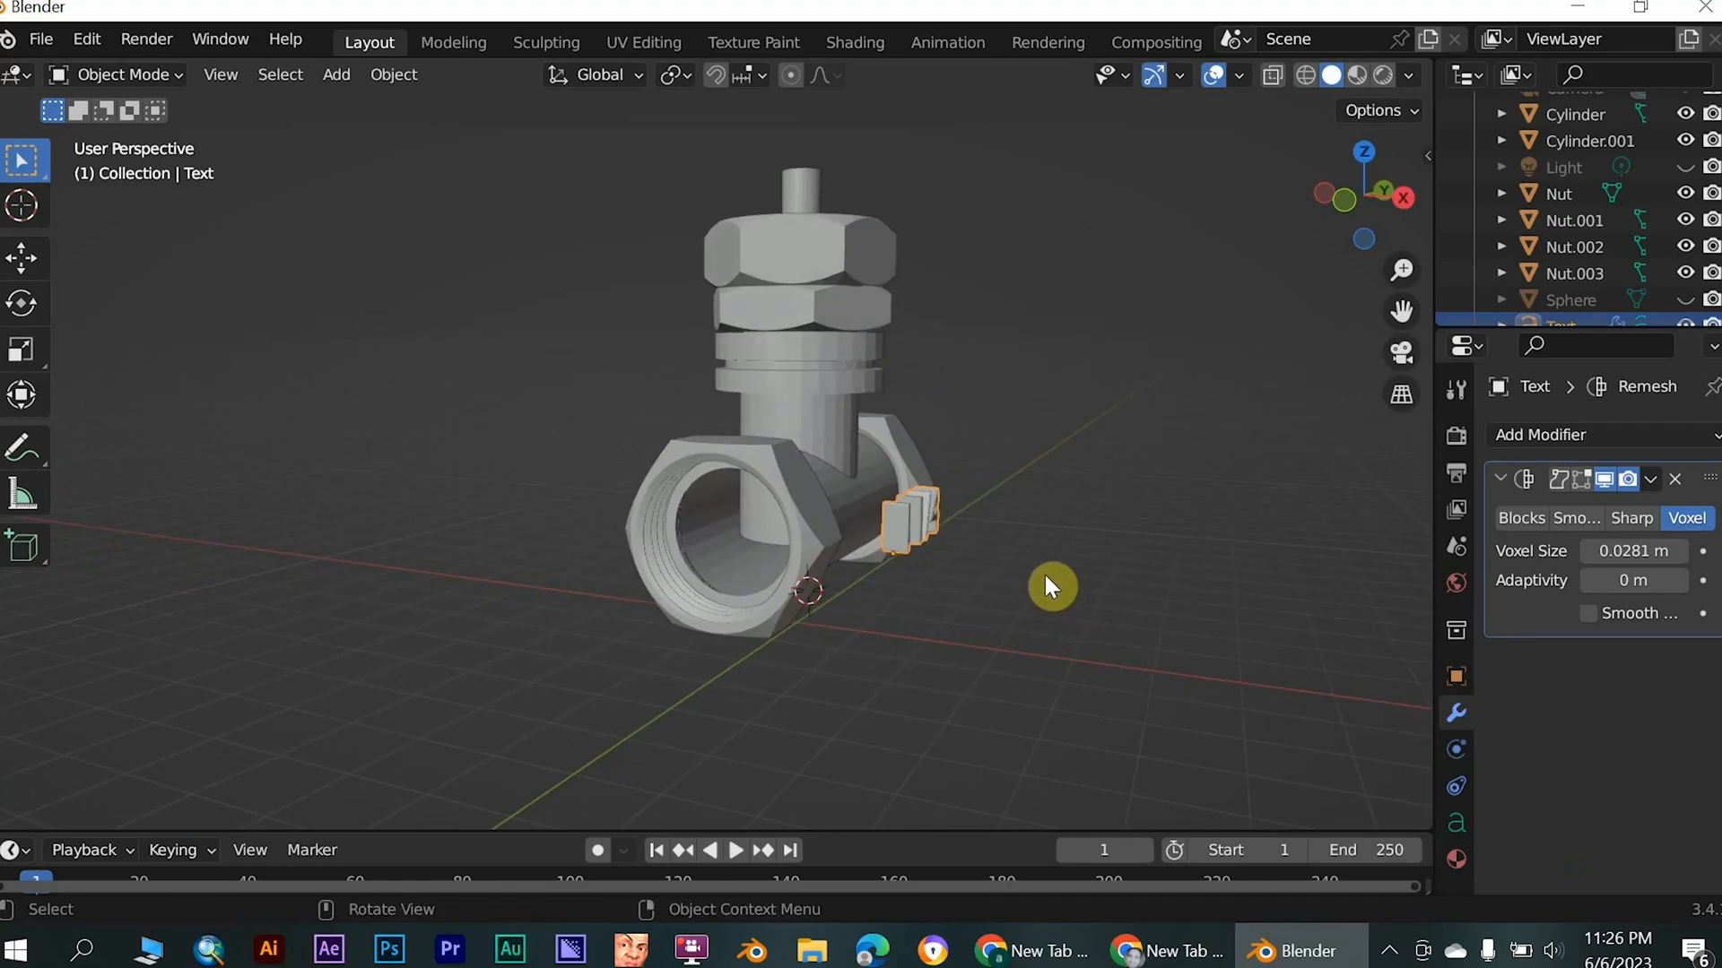
- Move the "1 1/4" text along the X axis into the horizontal pipe so it stands slightly raised from the surface
key(g)
key(x)
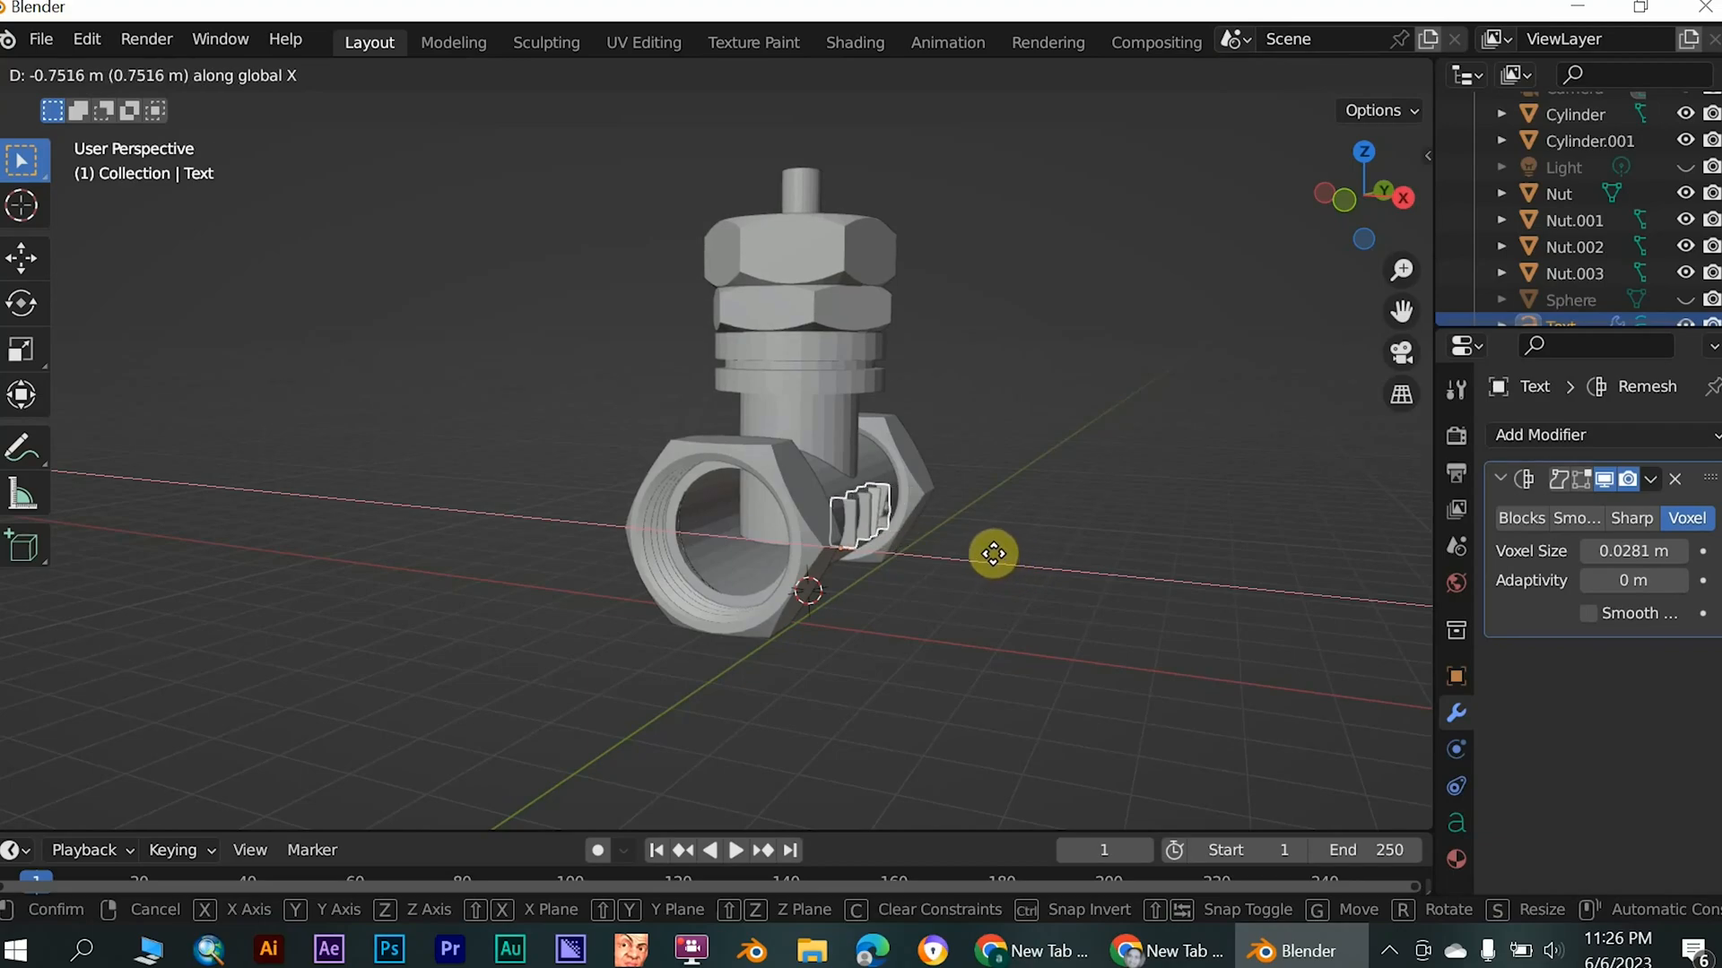
click(1503, 840)
middle_drag(1006, 588, 762, 571)
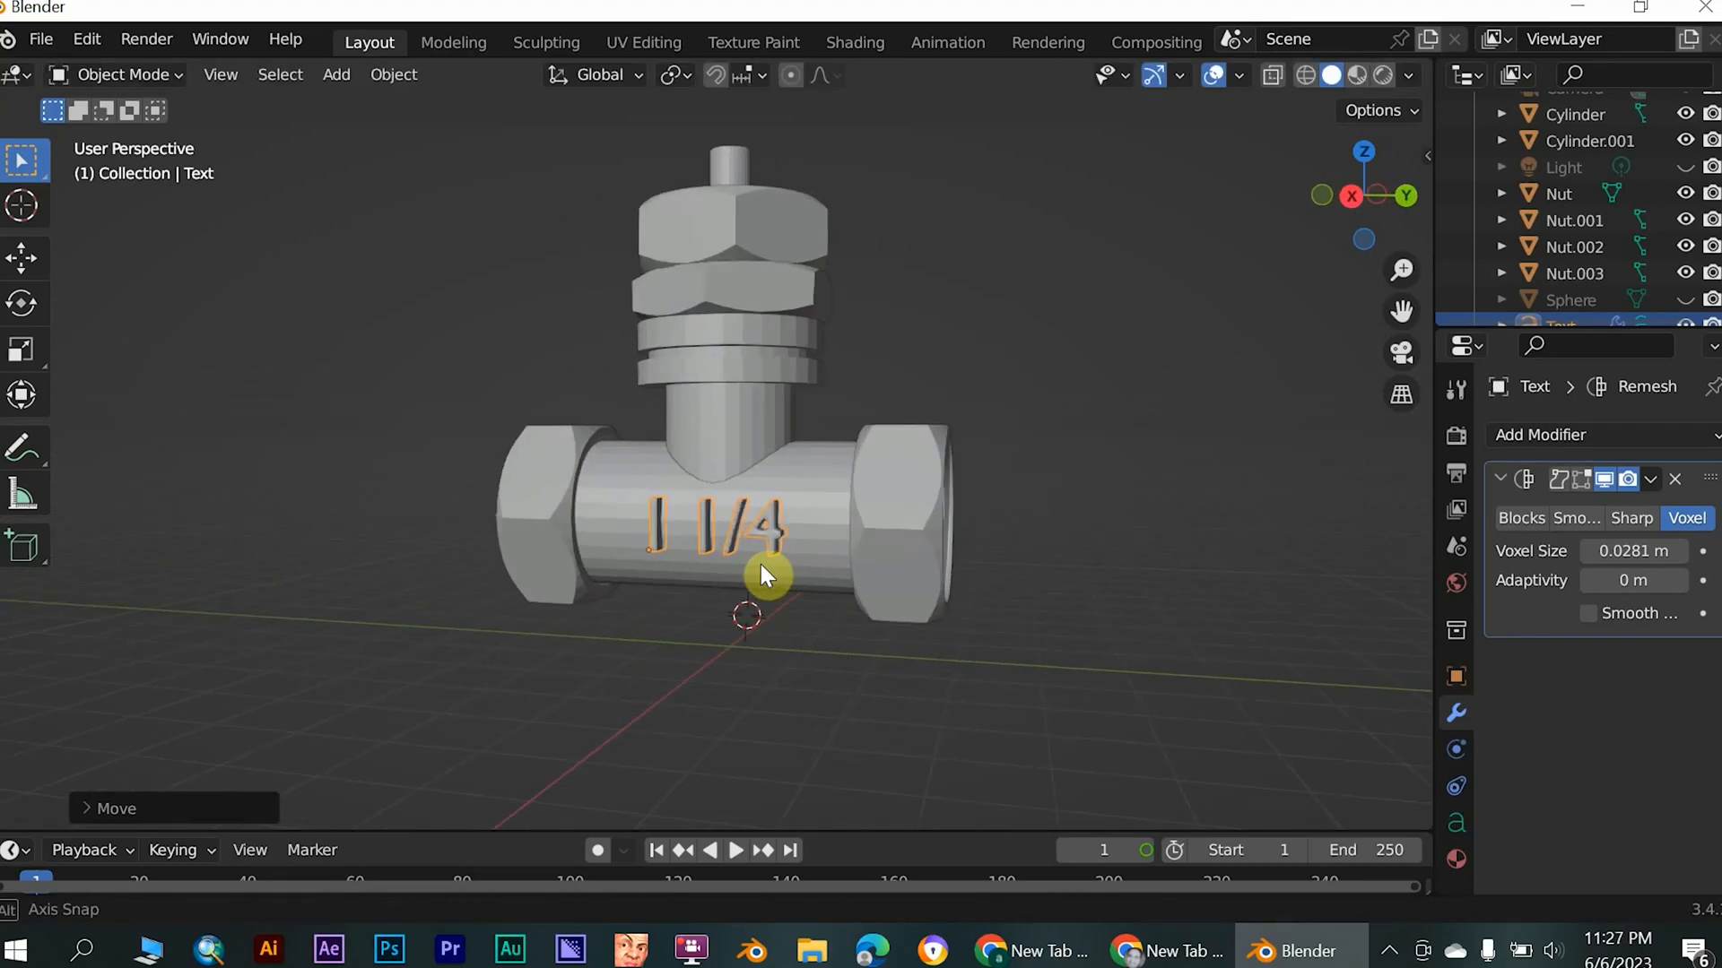
click(1145, 662)
middle_drag(951, 618, 876, 595)
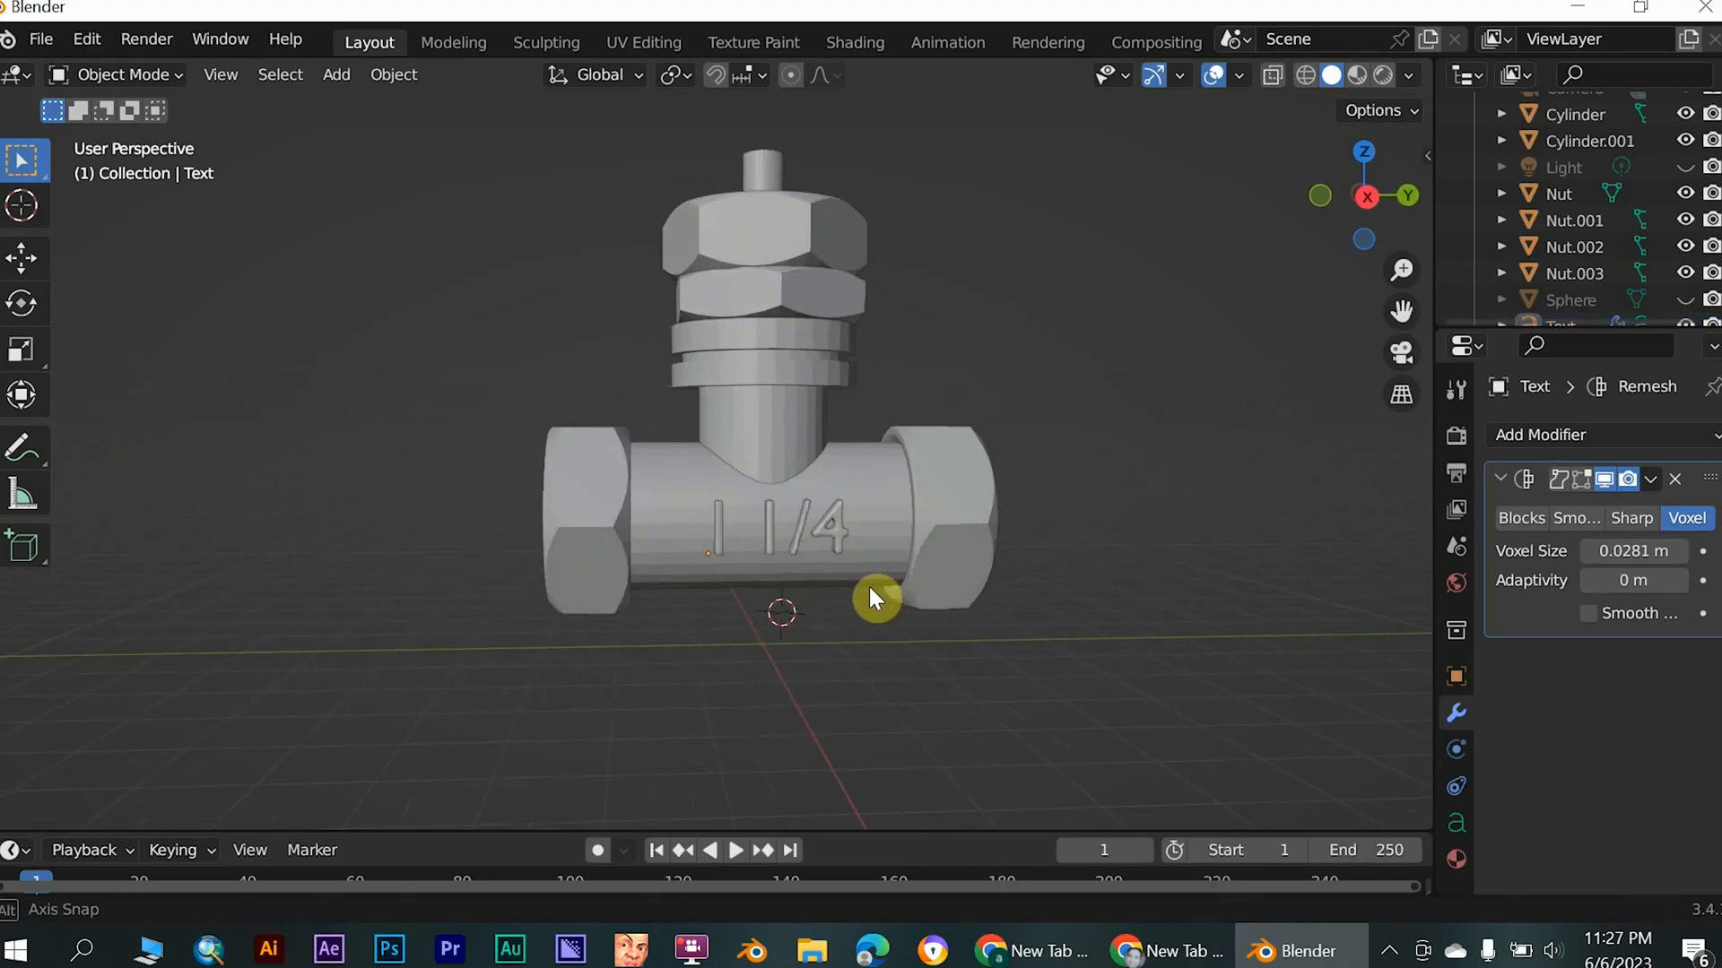
- Select the text, the four nuts, the vertical body and the horizontal pipe, and join the mesh parts into one object
click(839, 527)
shift+click(941, 538)
shift+click(602, 502)
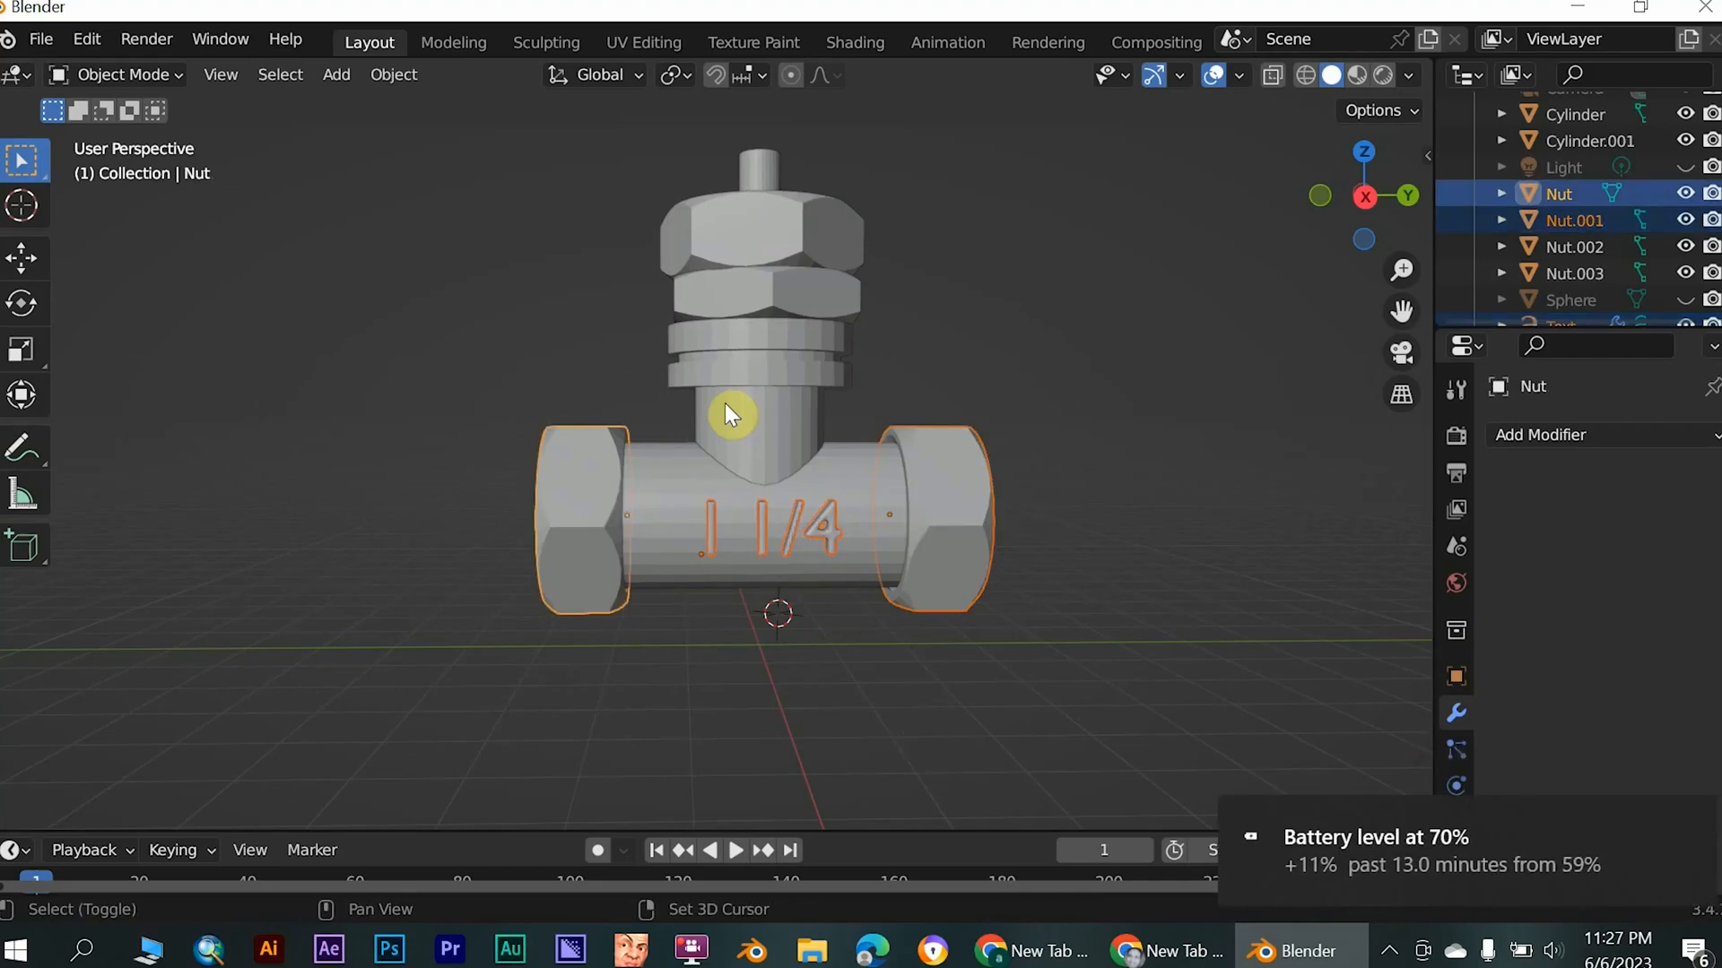
shift+click(790, 296)
shift+click(804, 242)
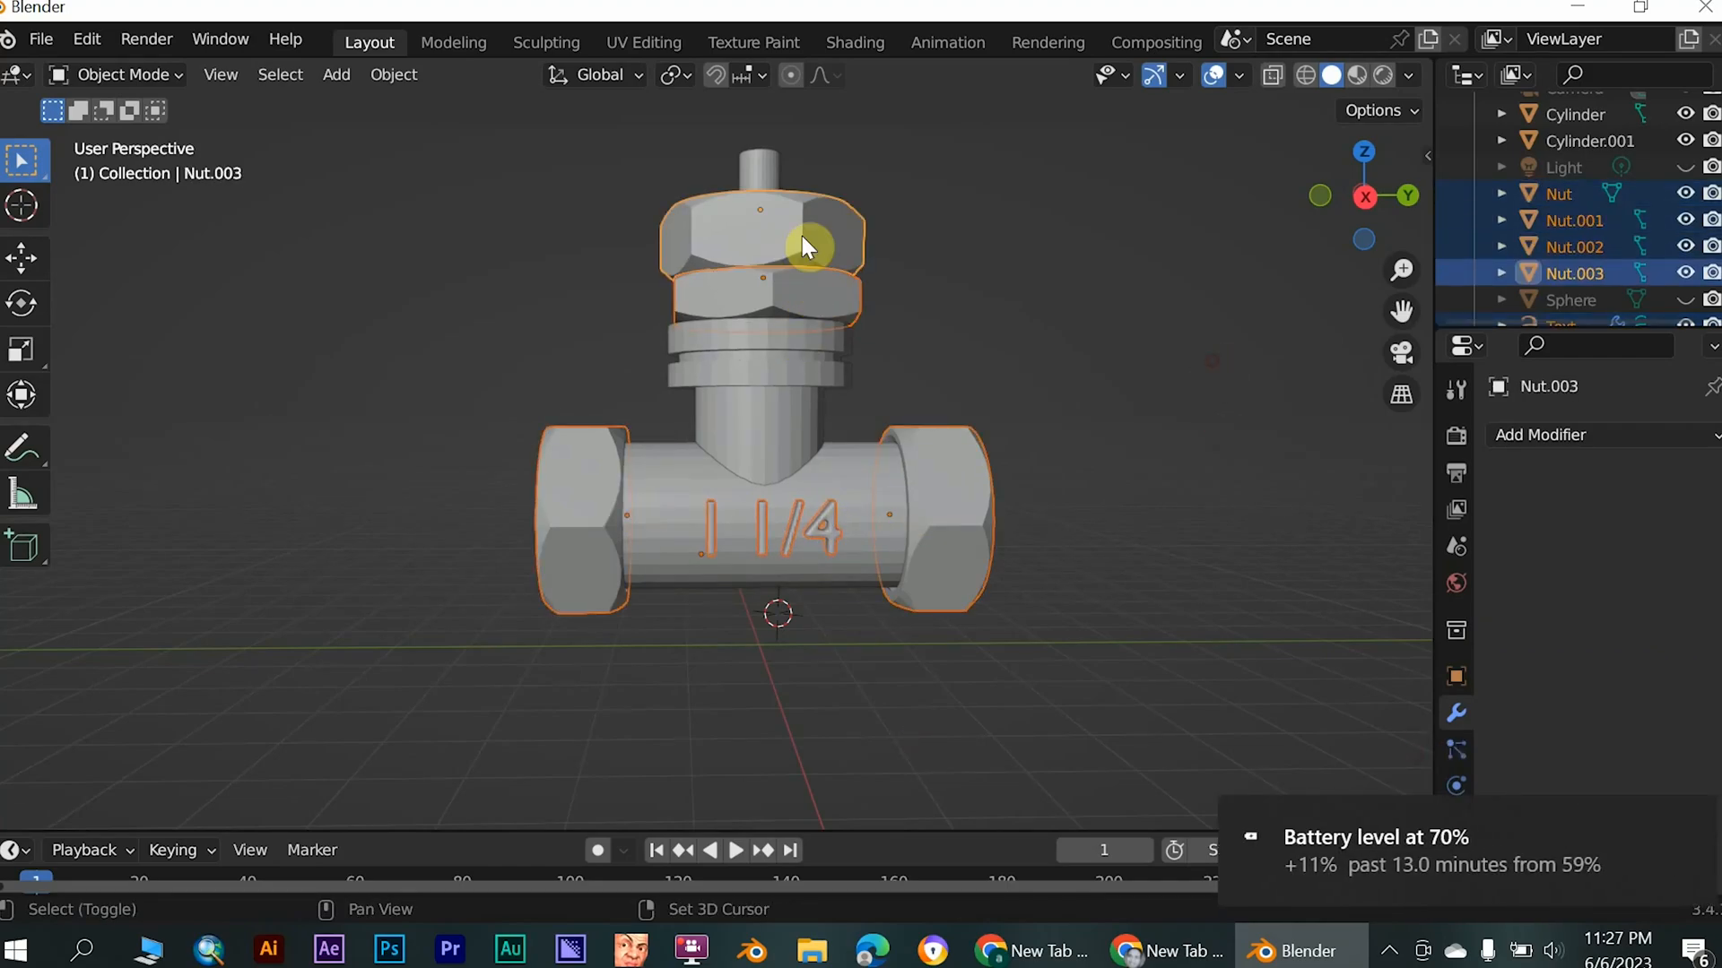
shift+click(729, 441)
shift+click(676, 488)
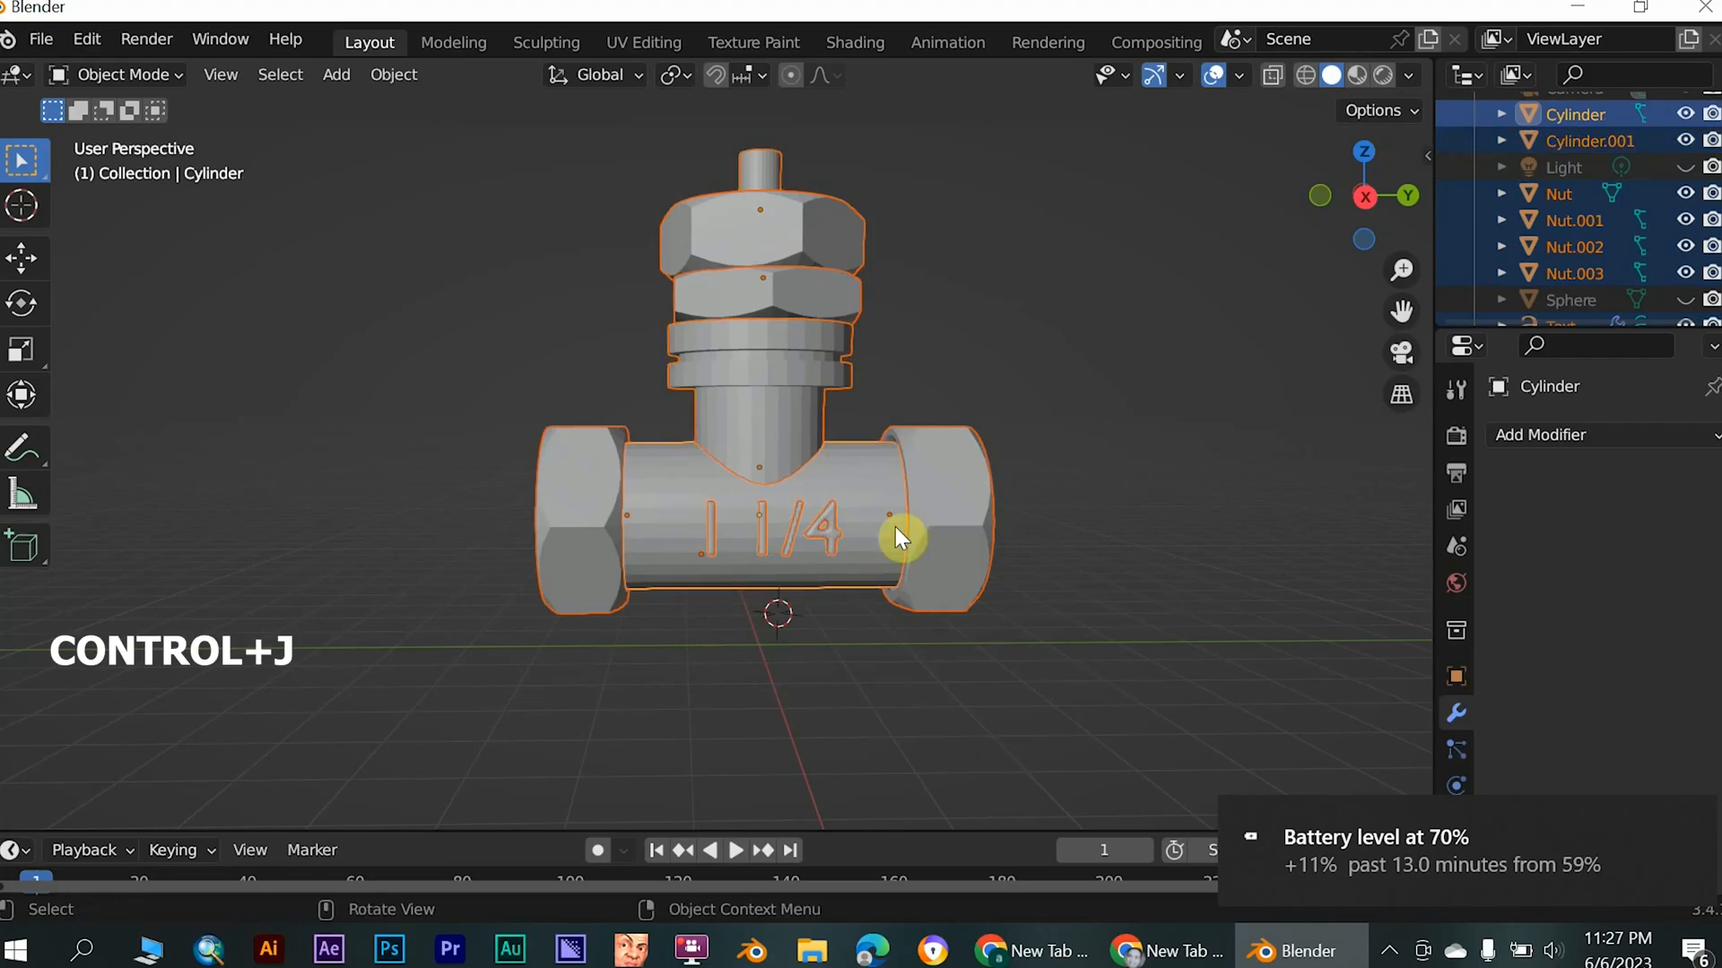
key(ctrl+j)
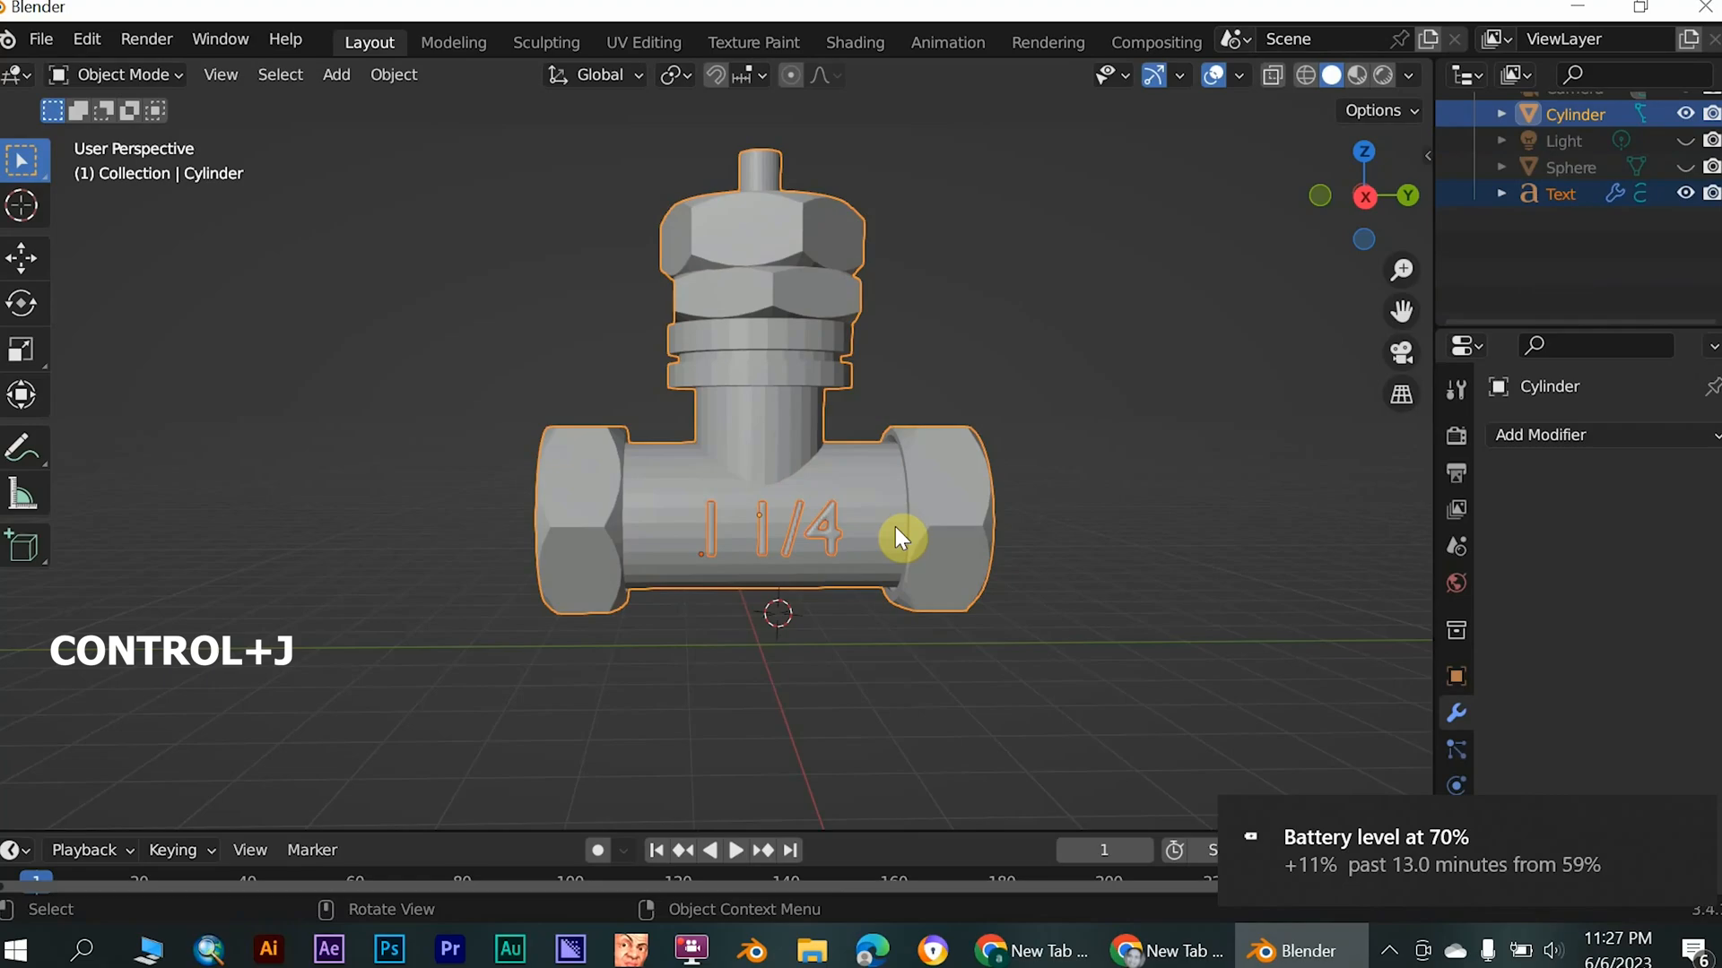
- Create a new material on the joined valve object
middle_drag(1074, 542, 1230, 469)
drag(1230, 440, 1143, 601)
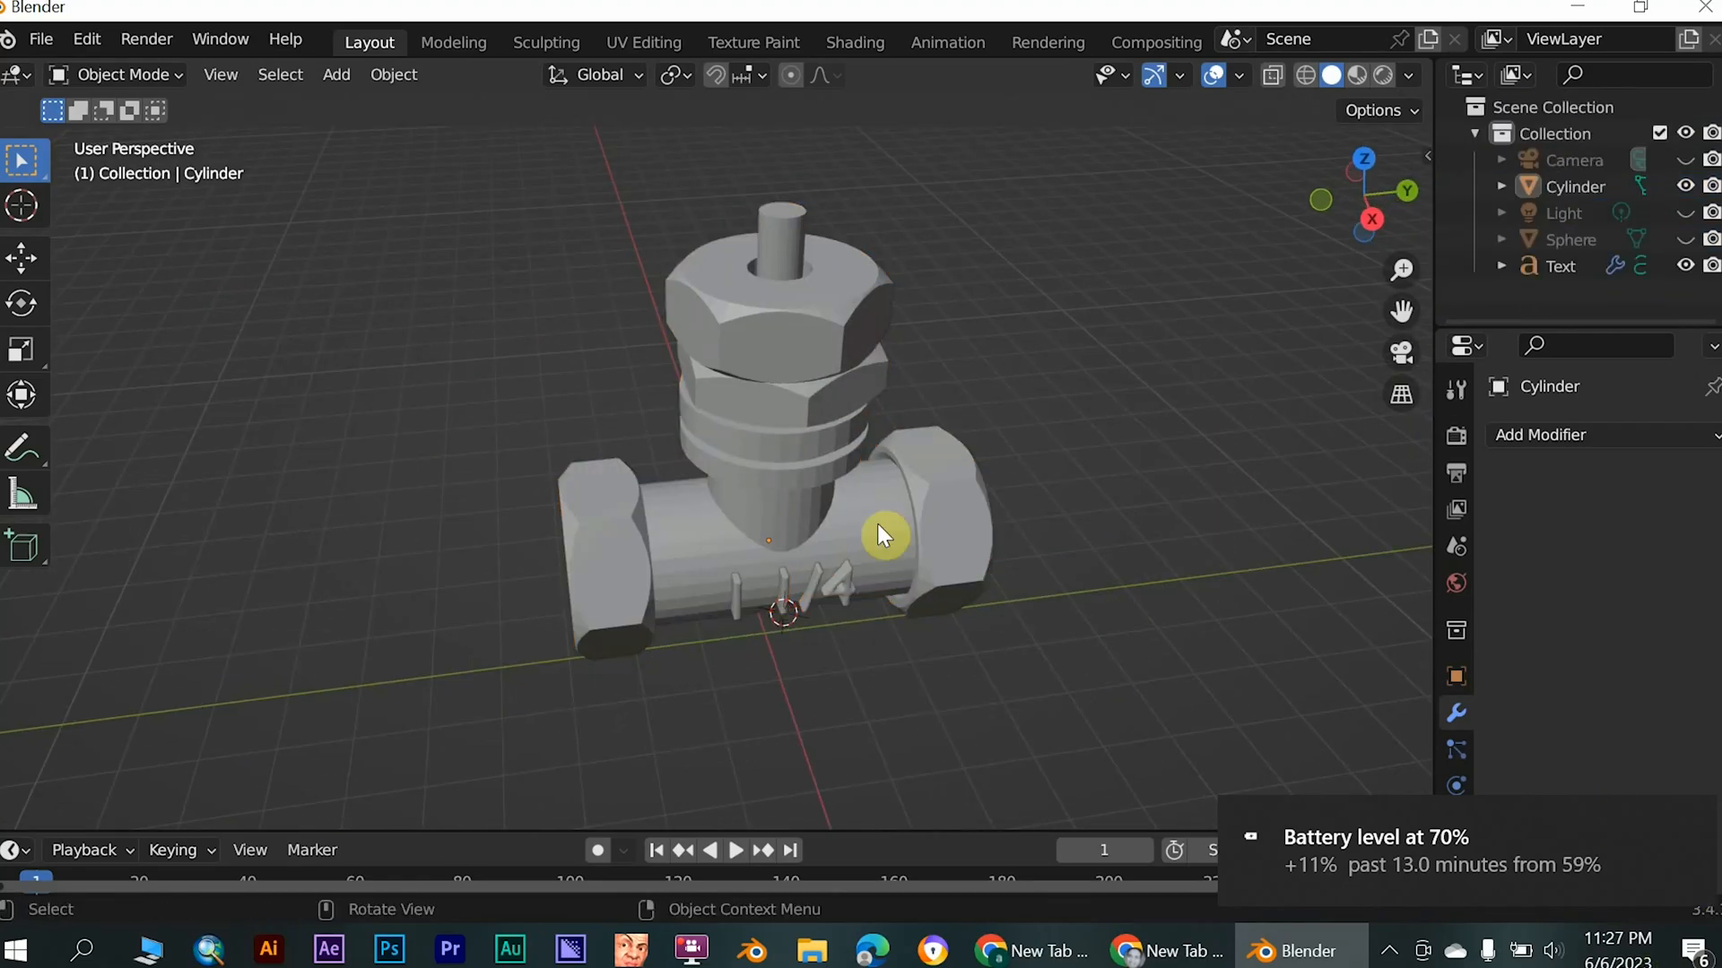
mouse_move(820, 510)
middle_down()
mouse_move(1034, 580)
mouse_move(876, 637)
mouse_move(790, 574)
mouse_move(739, 448)
mouse_move(784, 437)
mouse_move(823, 489)
middle_up()
drag(1246, 442, 1175, 580)
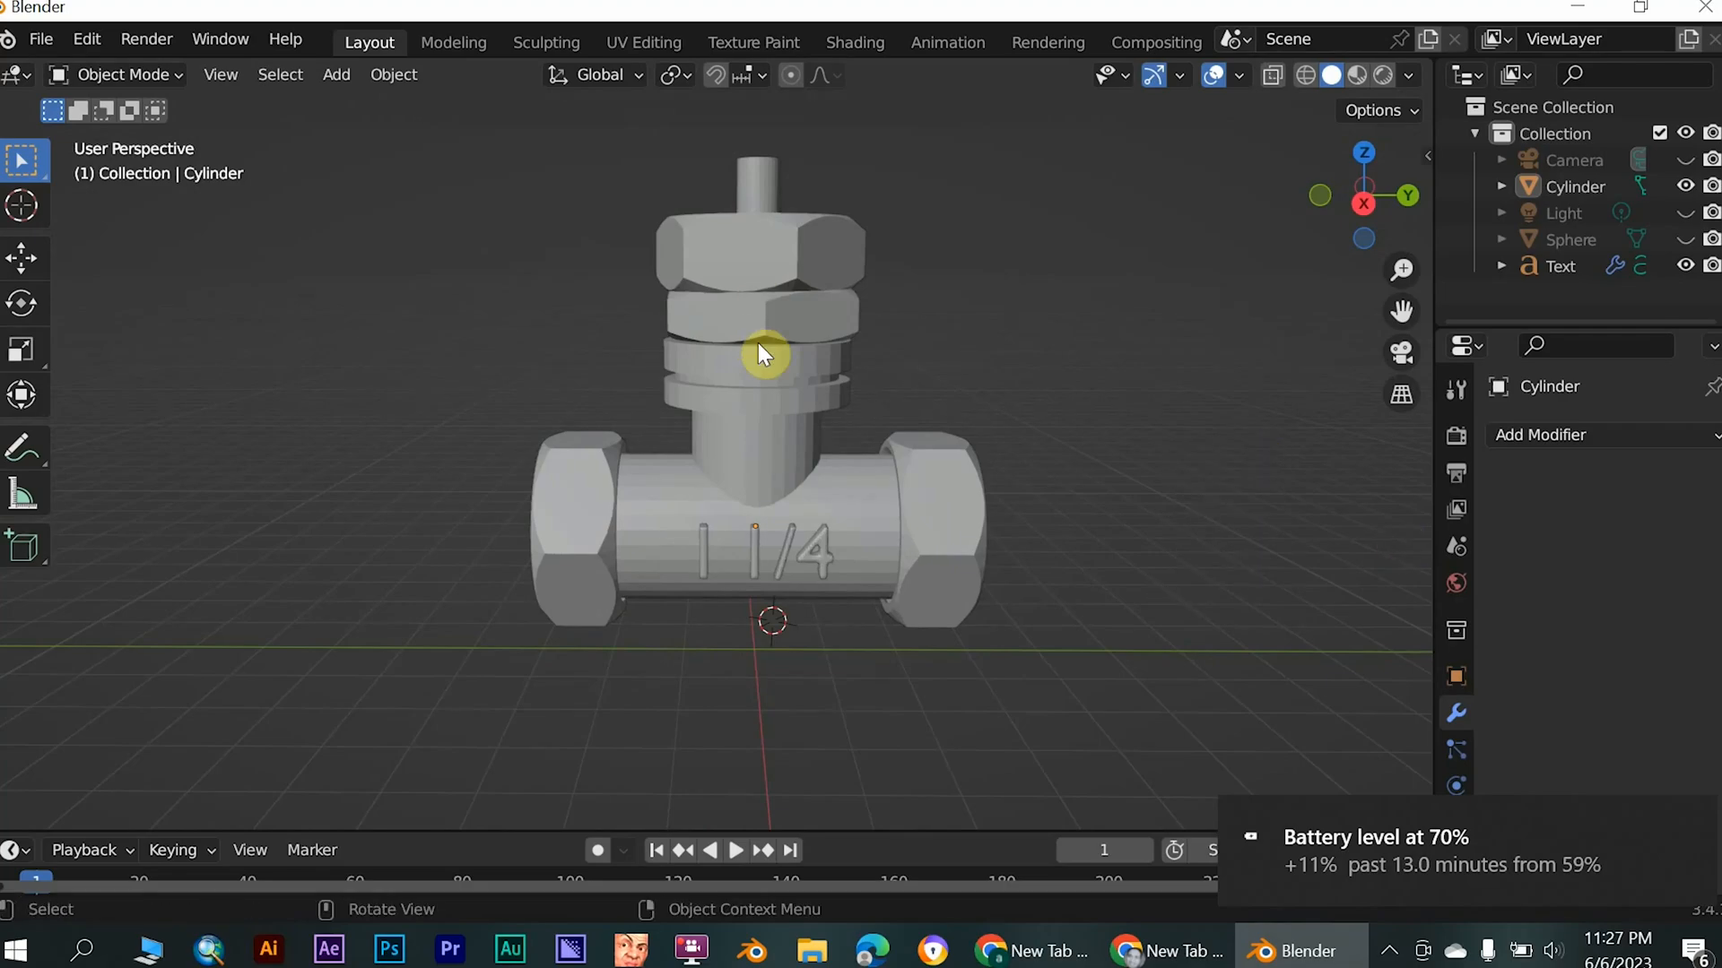
click(797, 389)
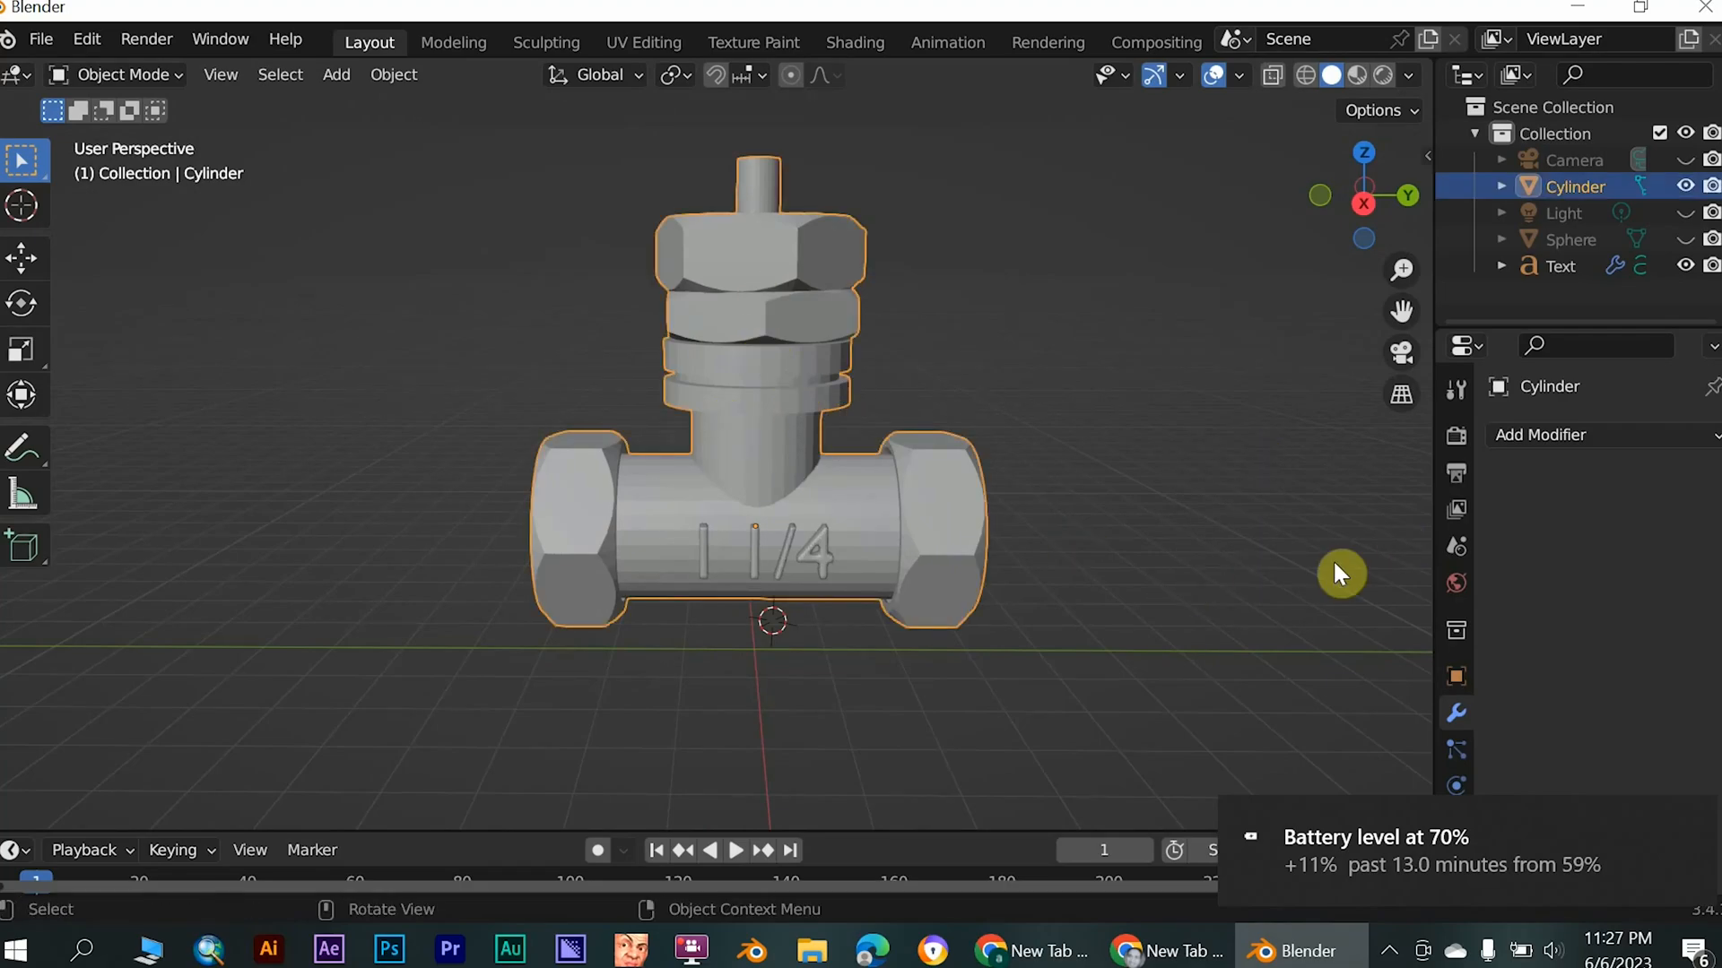
click(1695, 822)
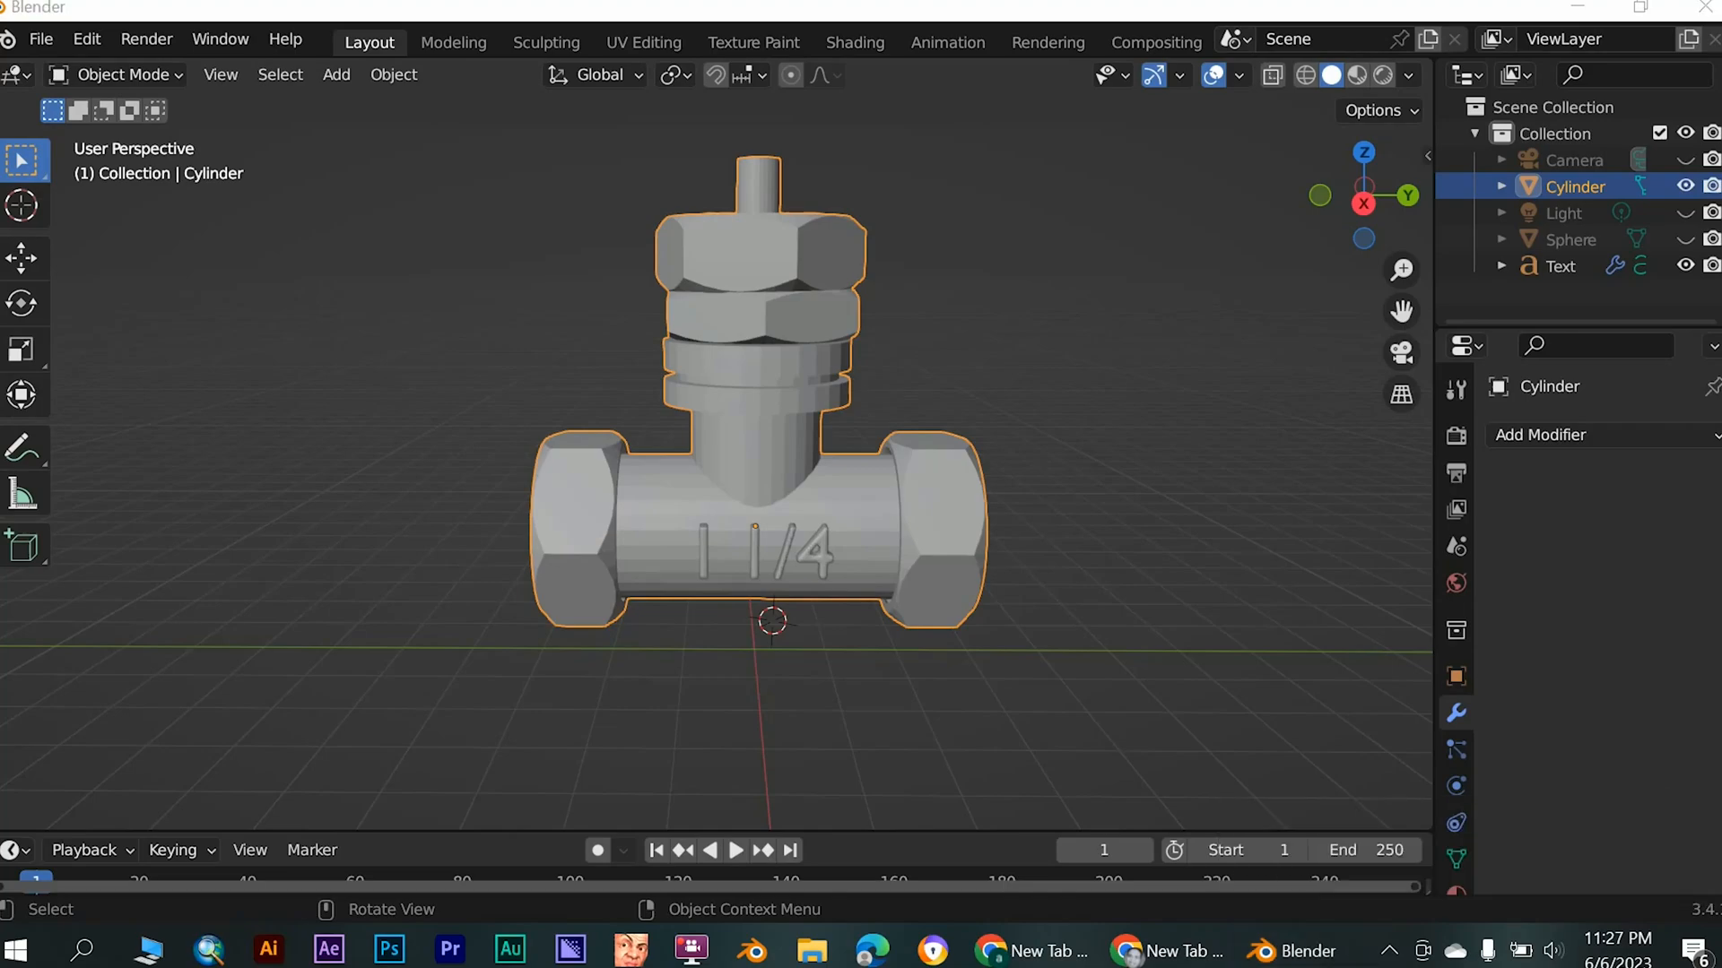
scroll(1458, 843, down, 3)
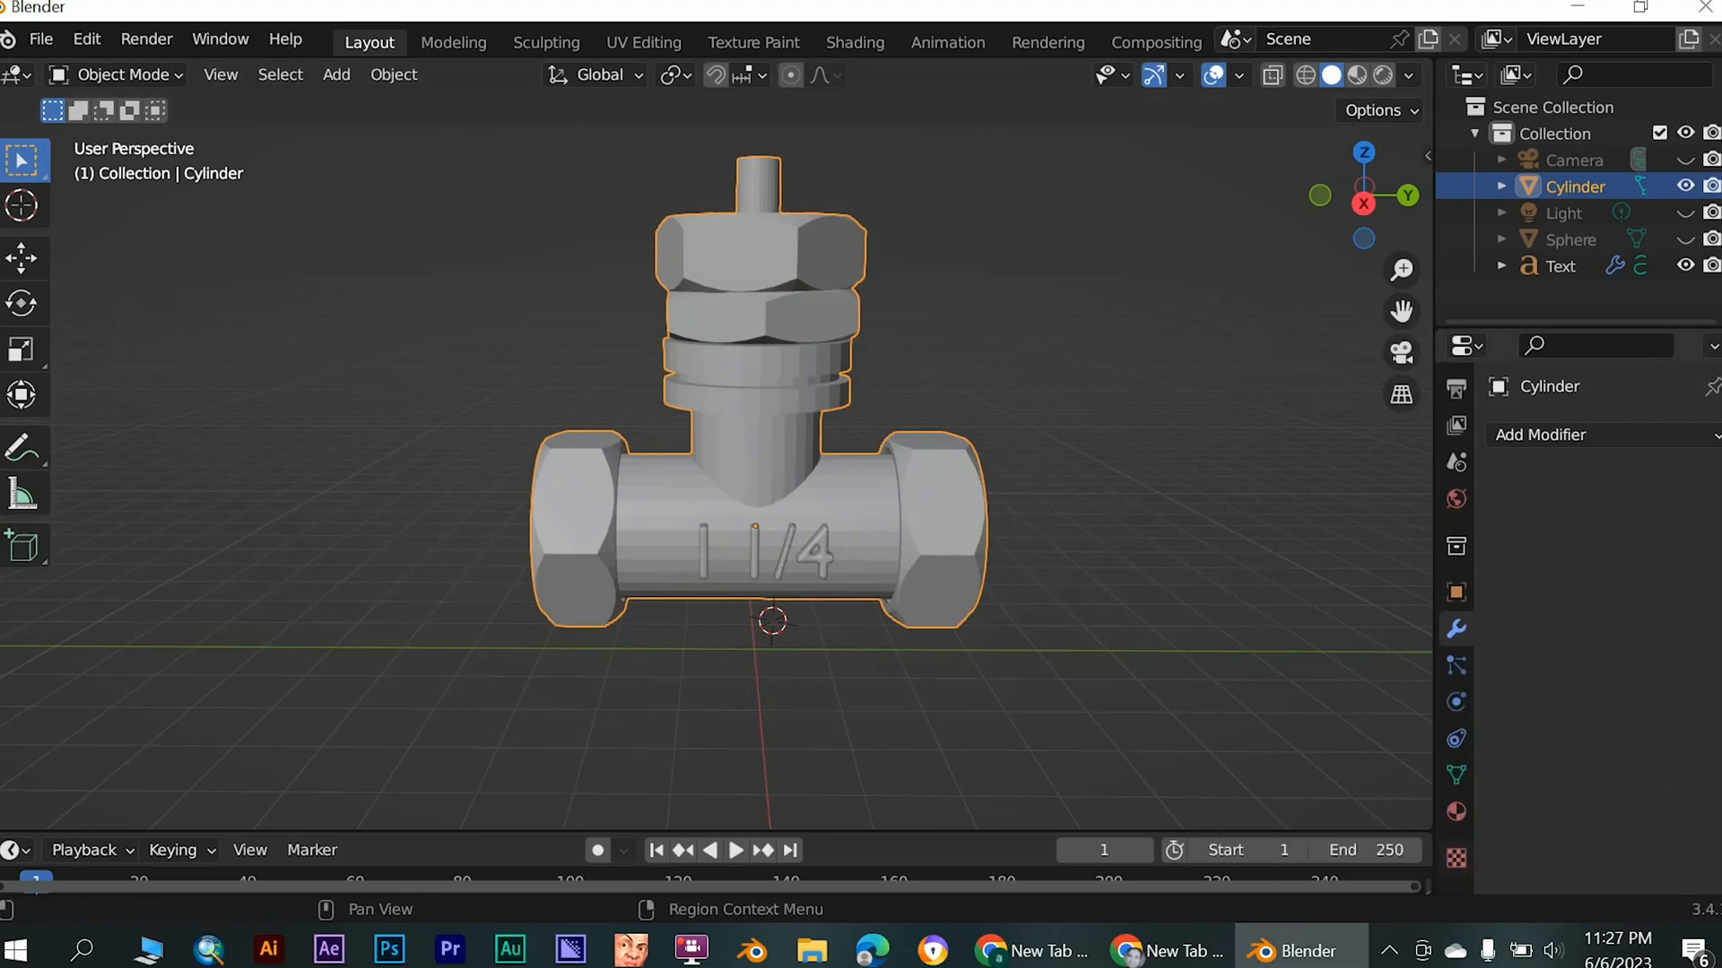
click(1456, 812)
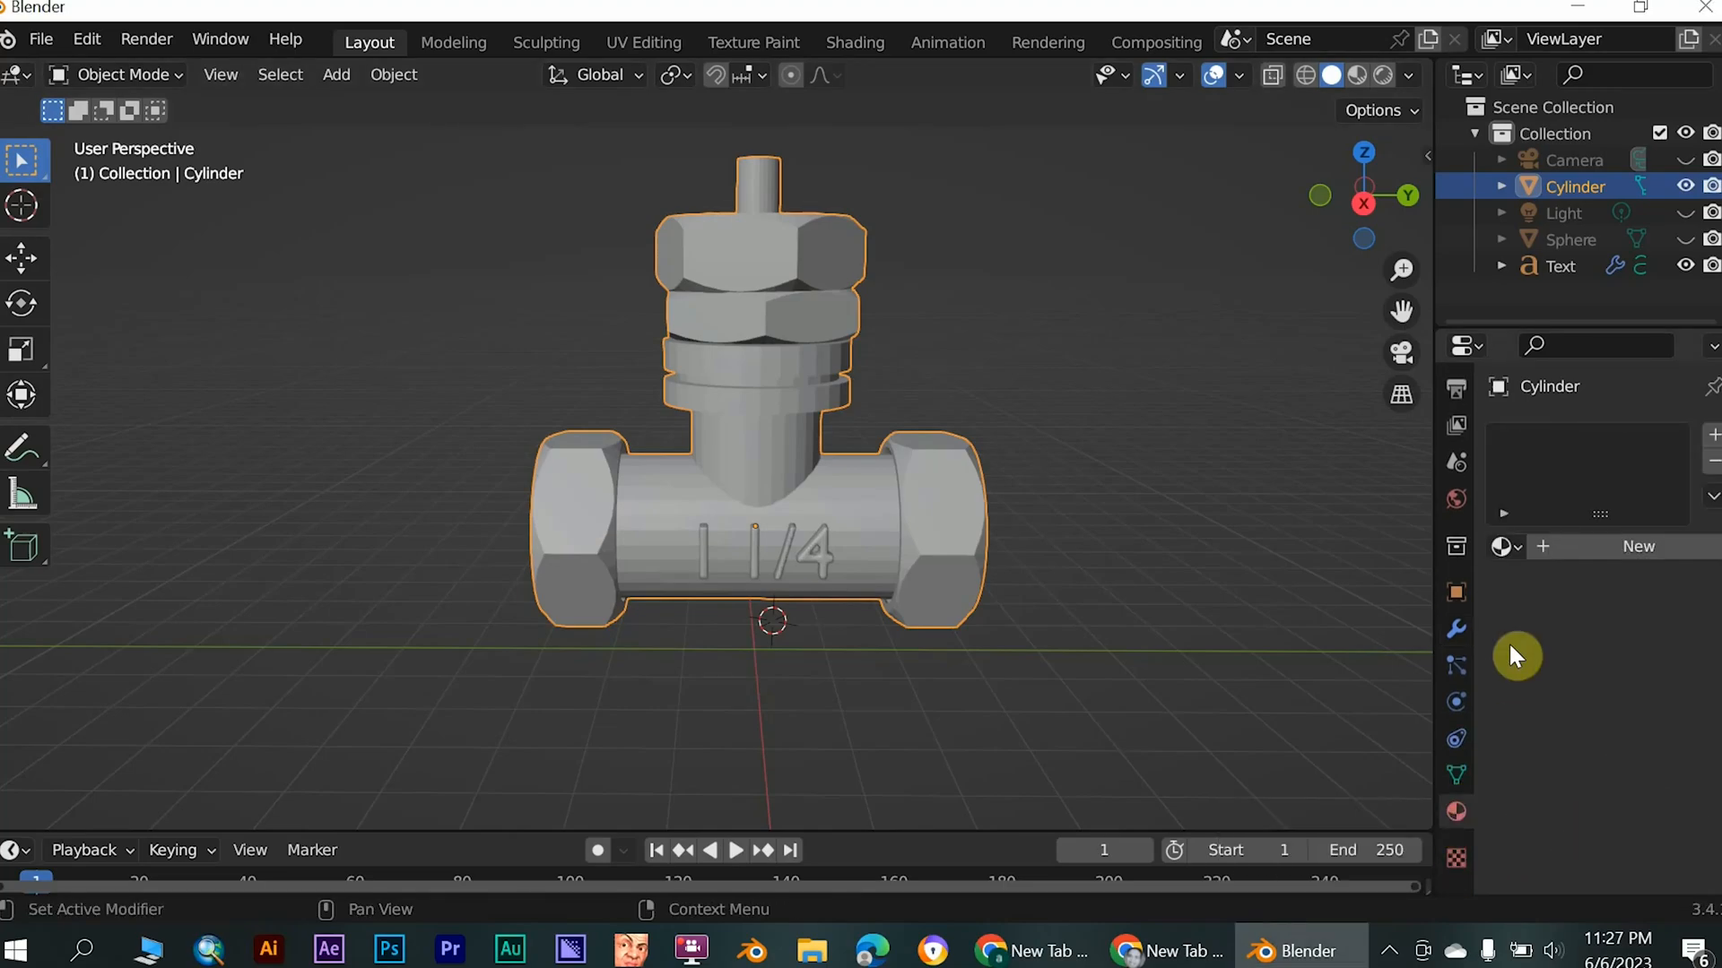
click(1569, 545)
scroll(1537, 710, down, 3)
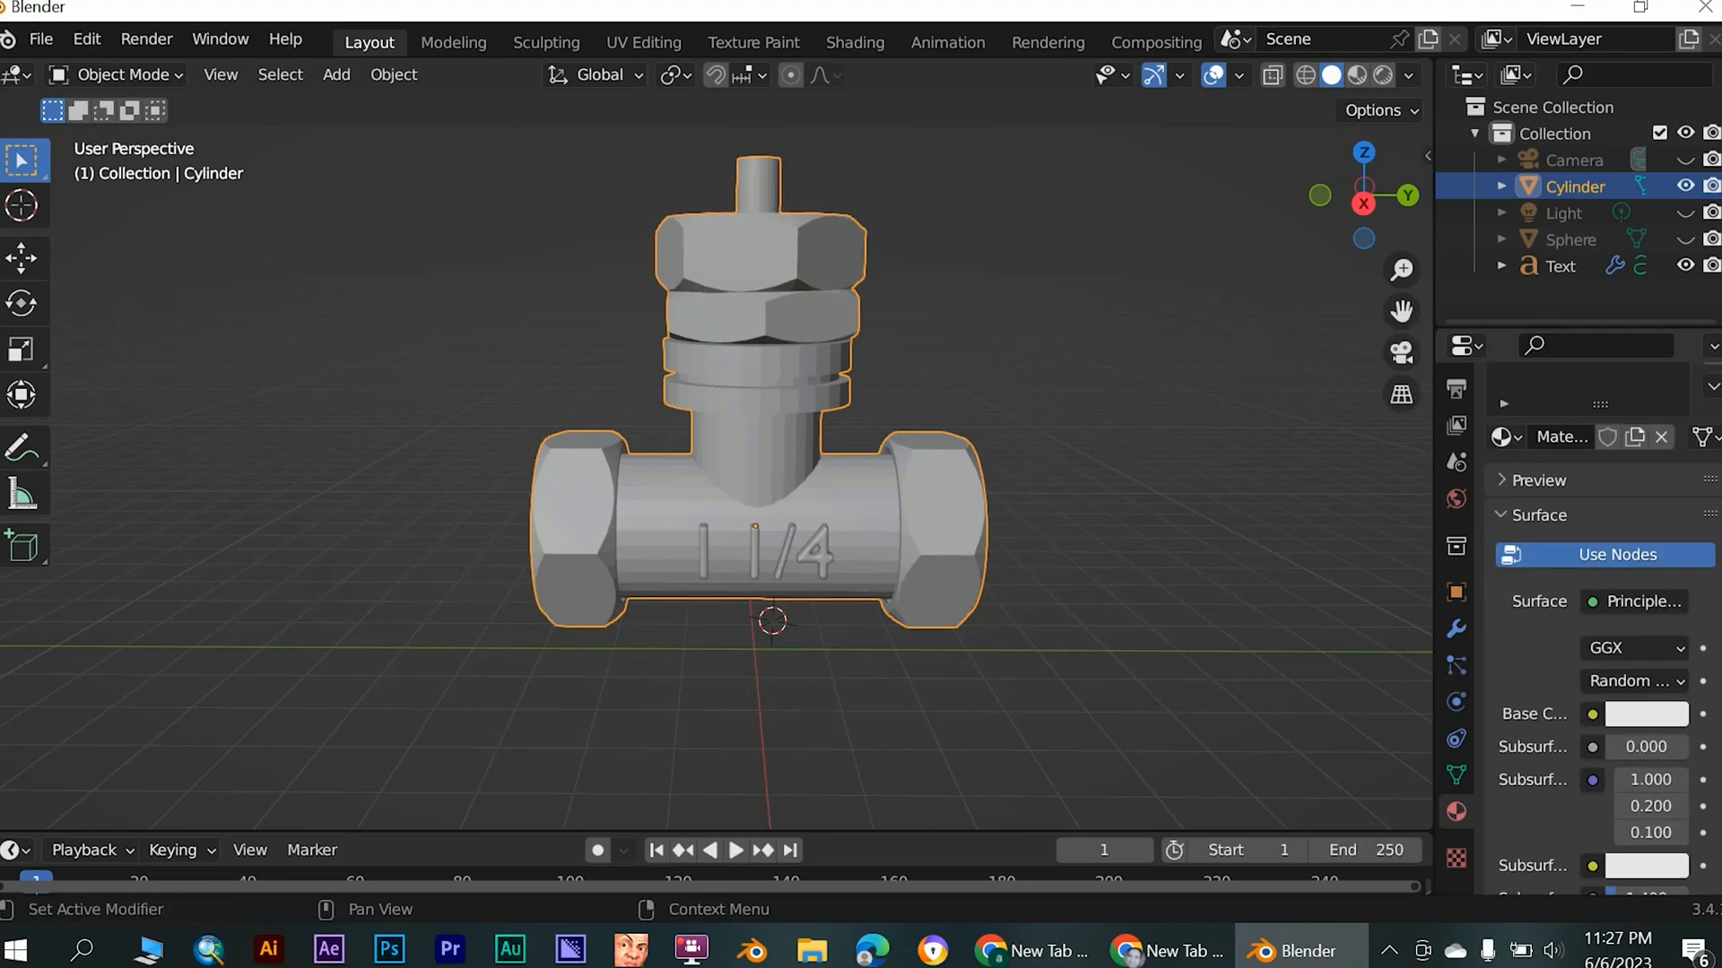
- Set the valve material's base colour to hex 7F5F35
scroll(1560, 711, down, 3)
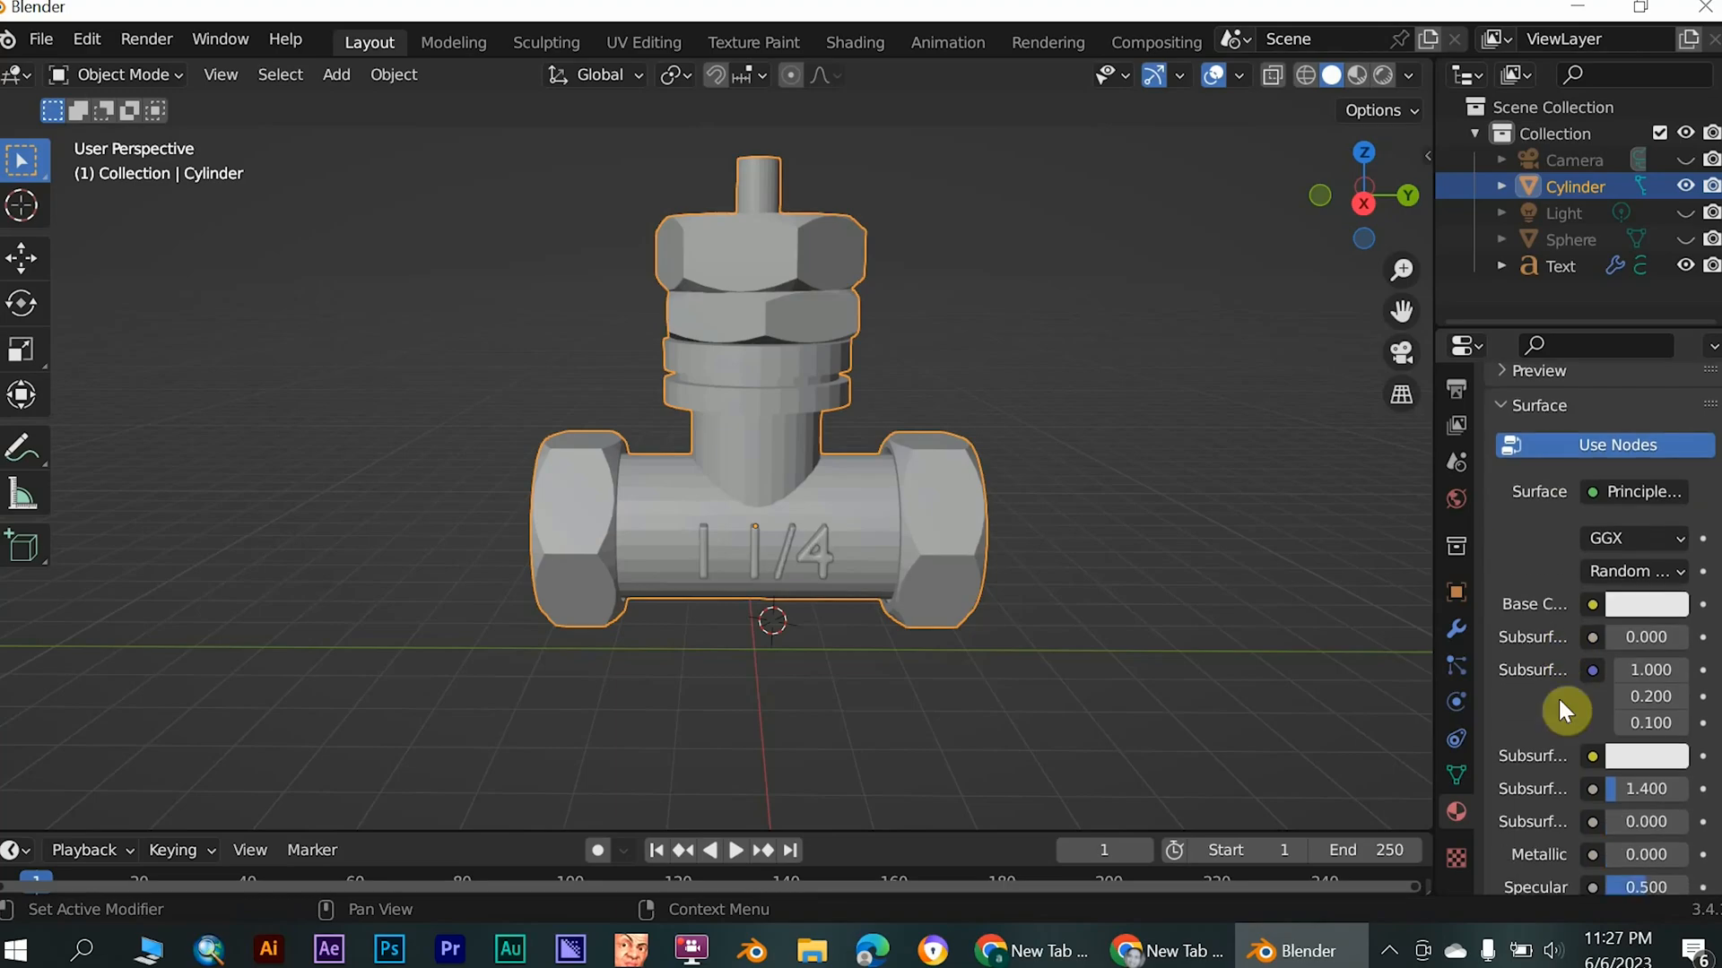
click(1655, 603)
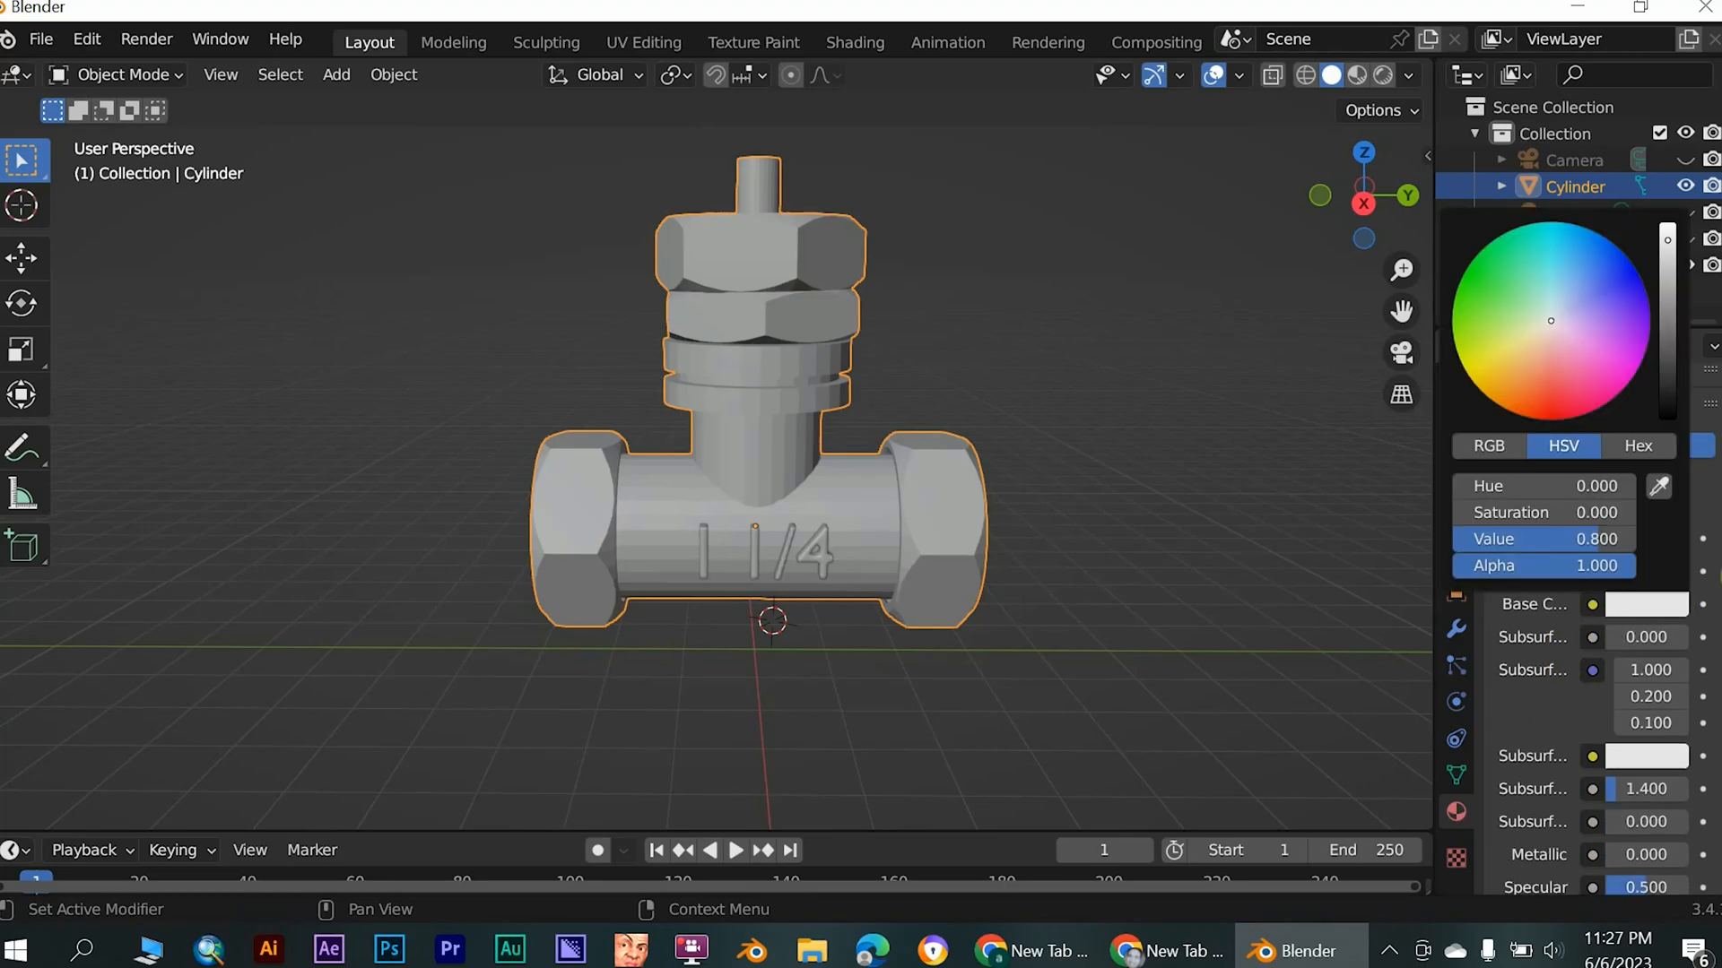
click(1634, 446)
click(1559, 485)
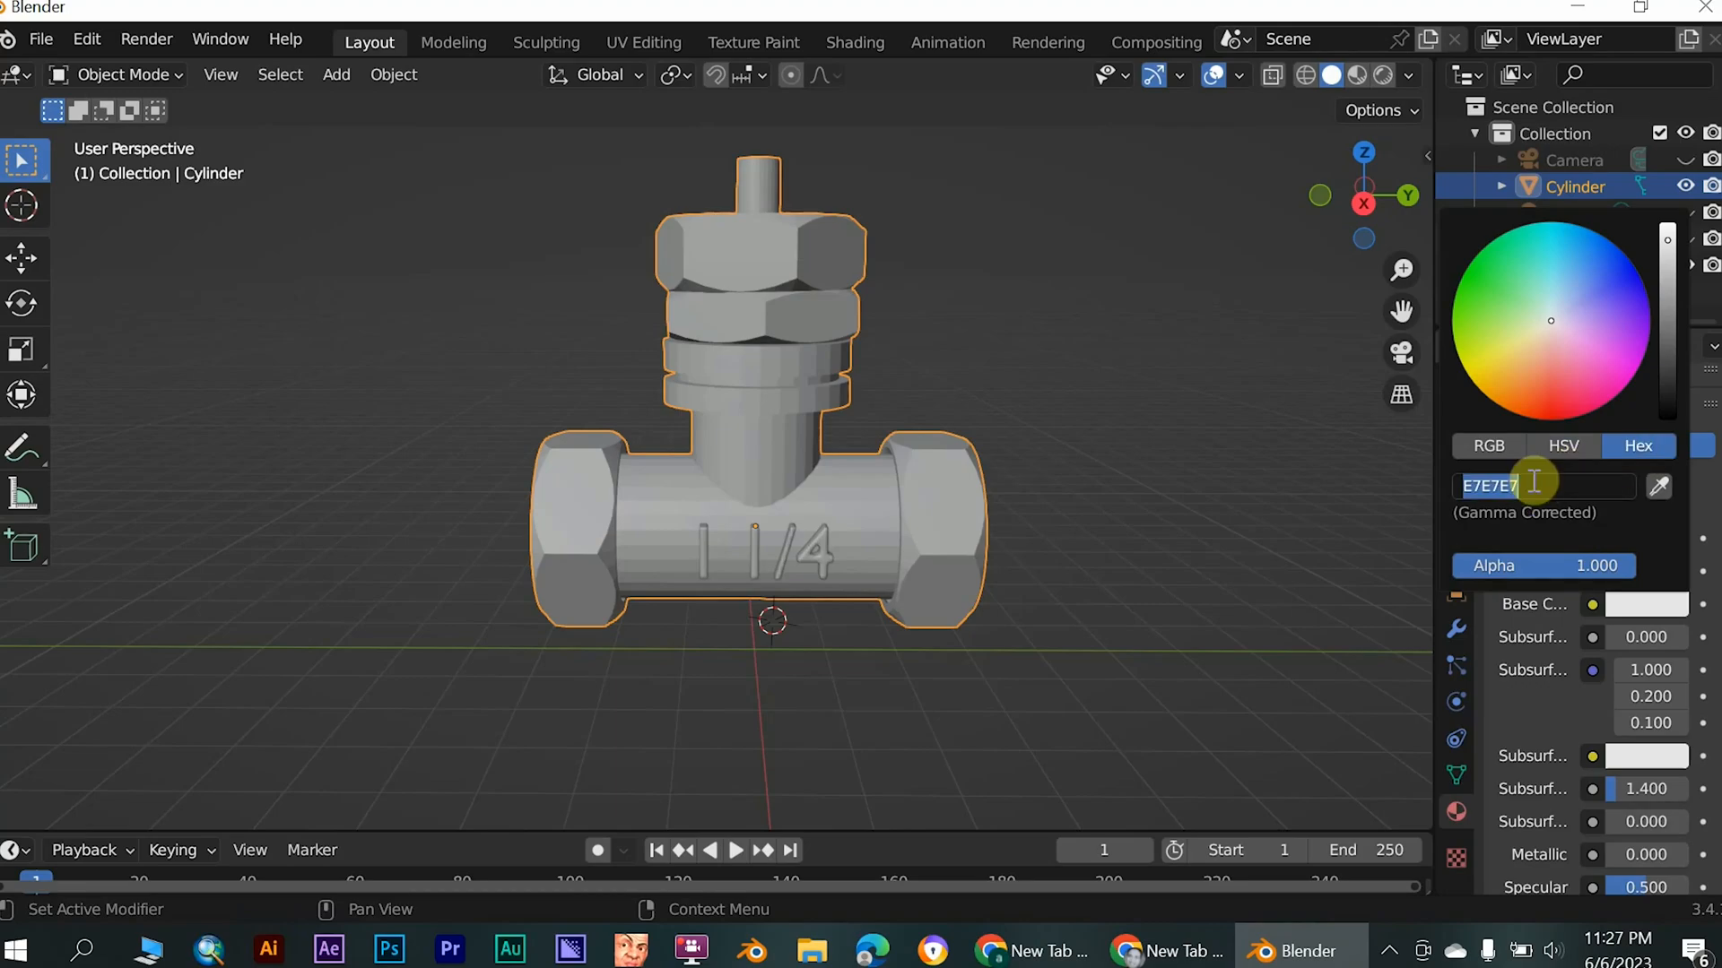
text(7F5F35)
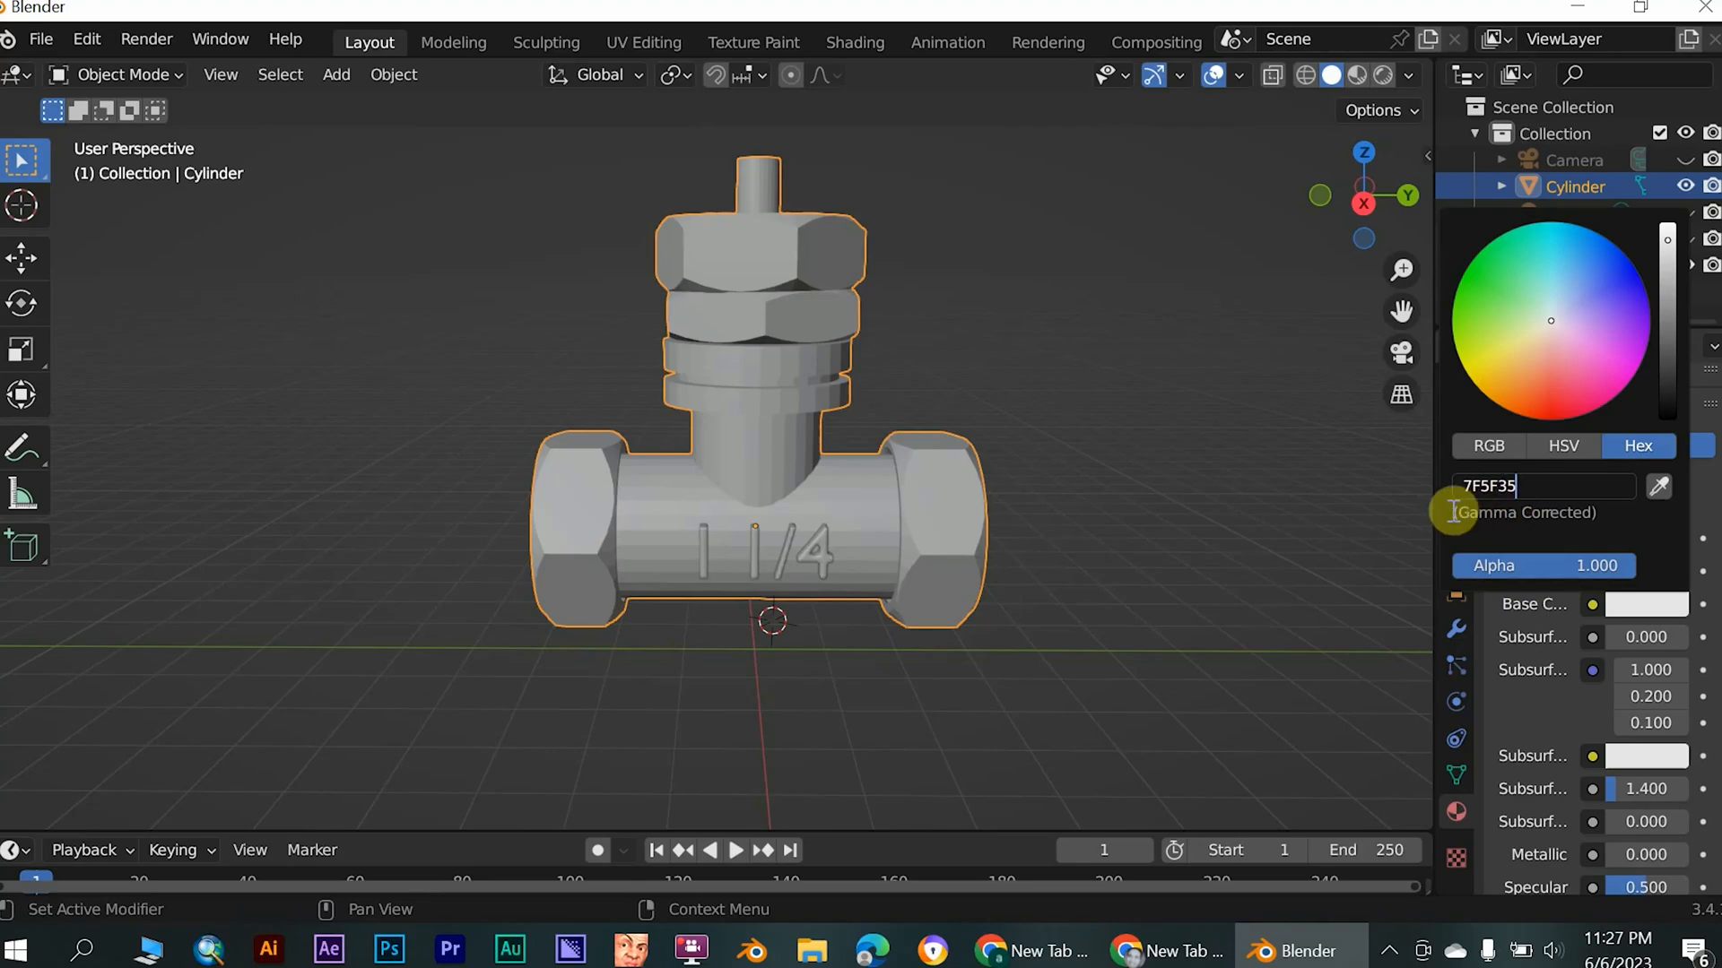
key(Return)
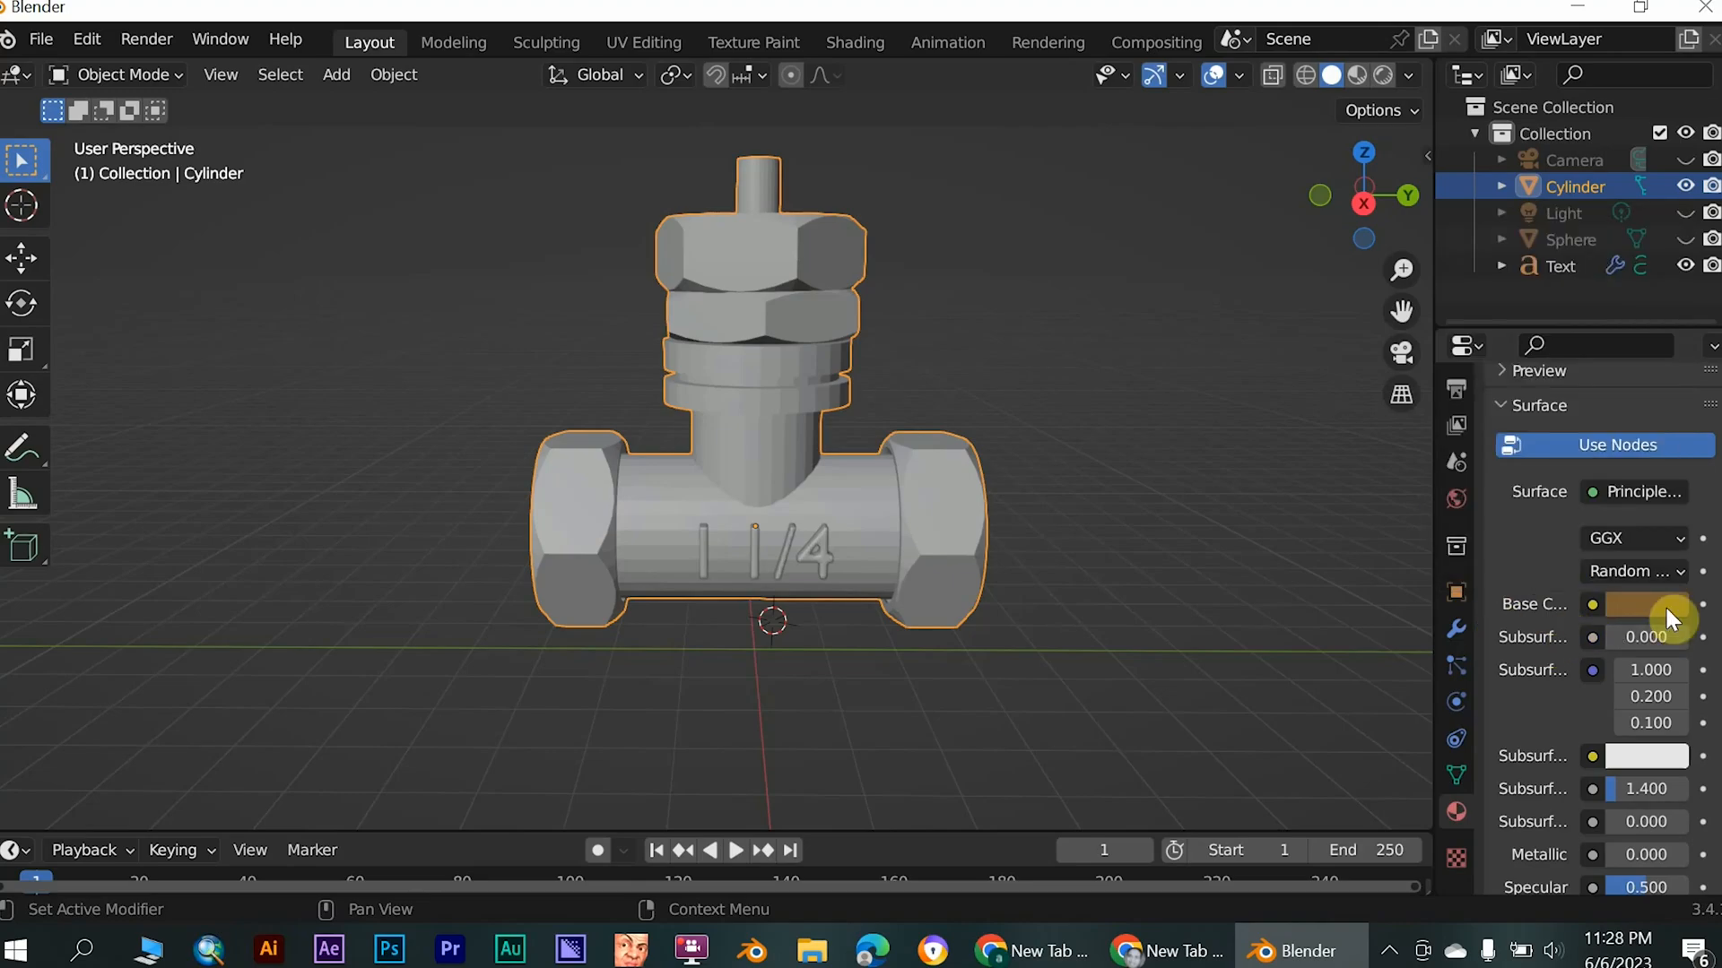
- Switch the viewport to Material Preview shading and undo the valve's new material
click(1357, 74)
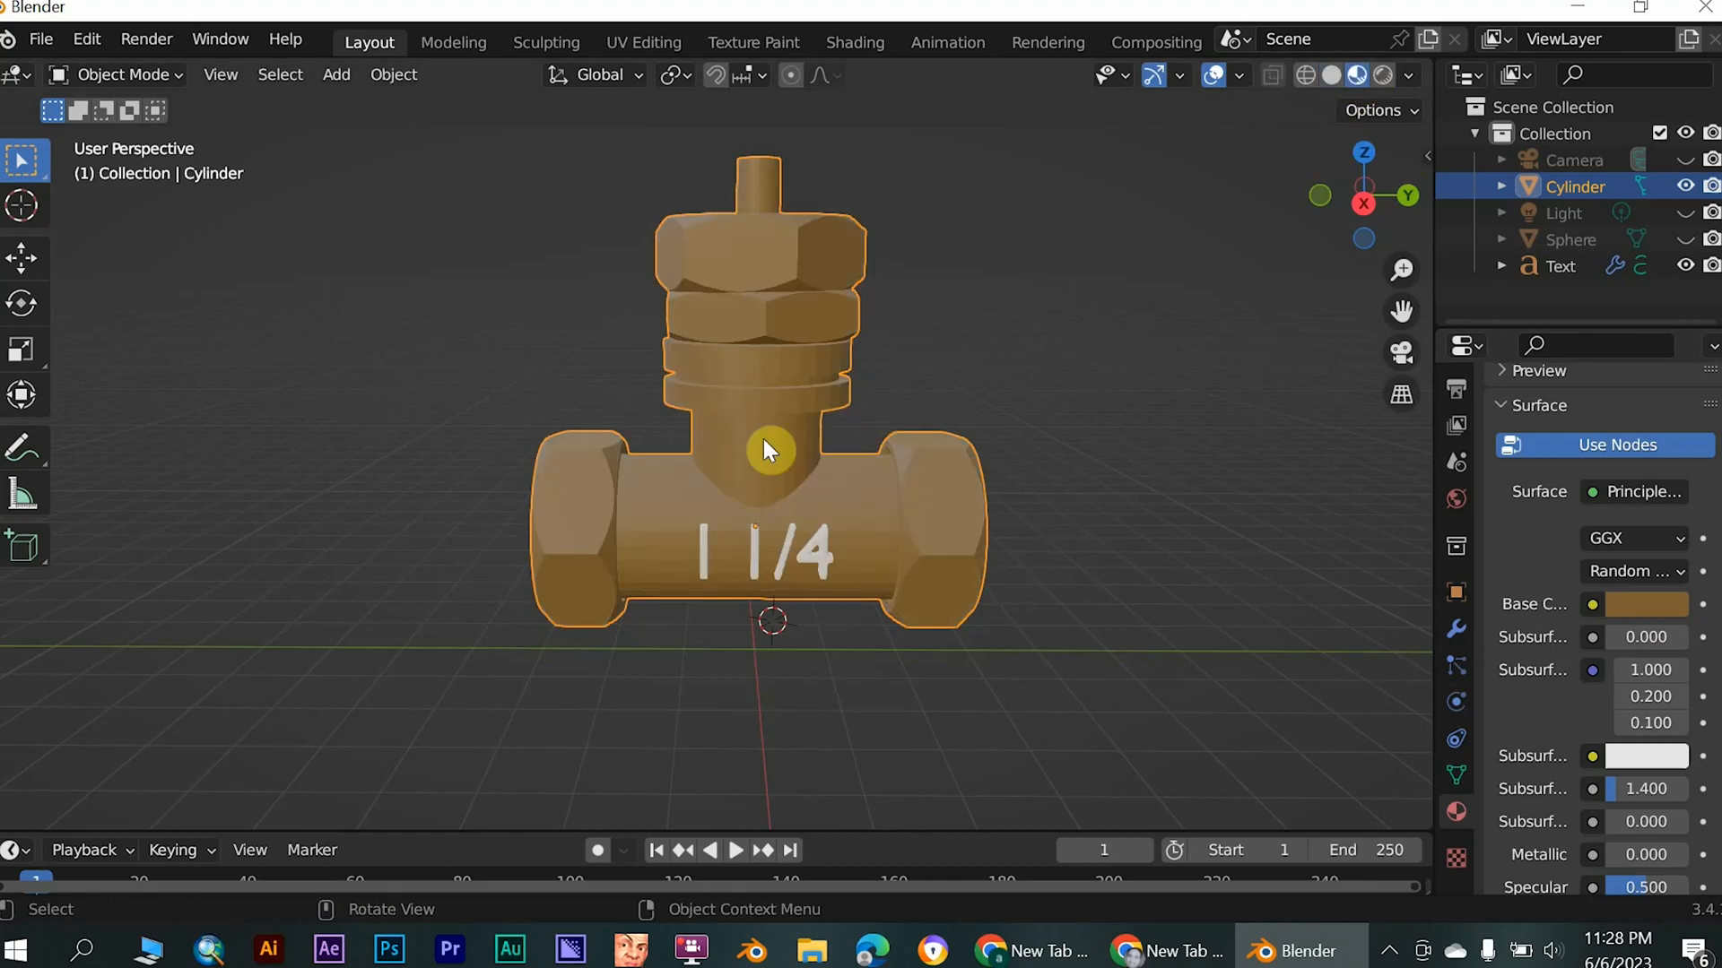
middle_drag(692, 420, 767, 416)
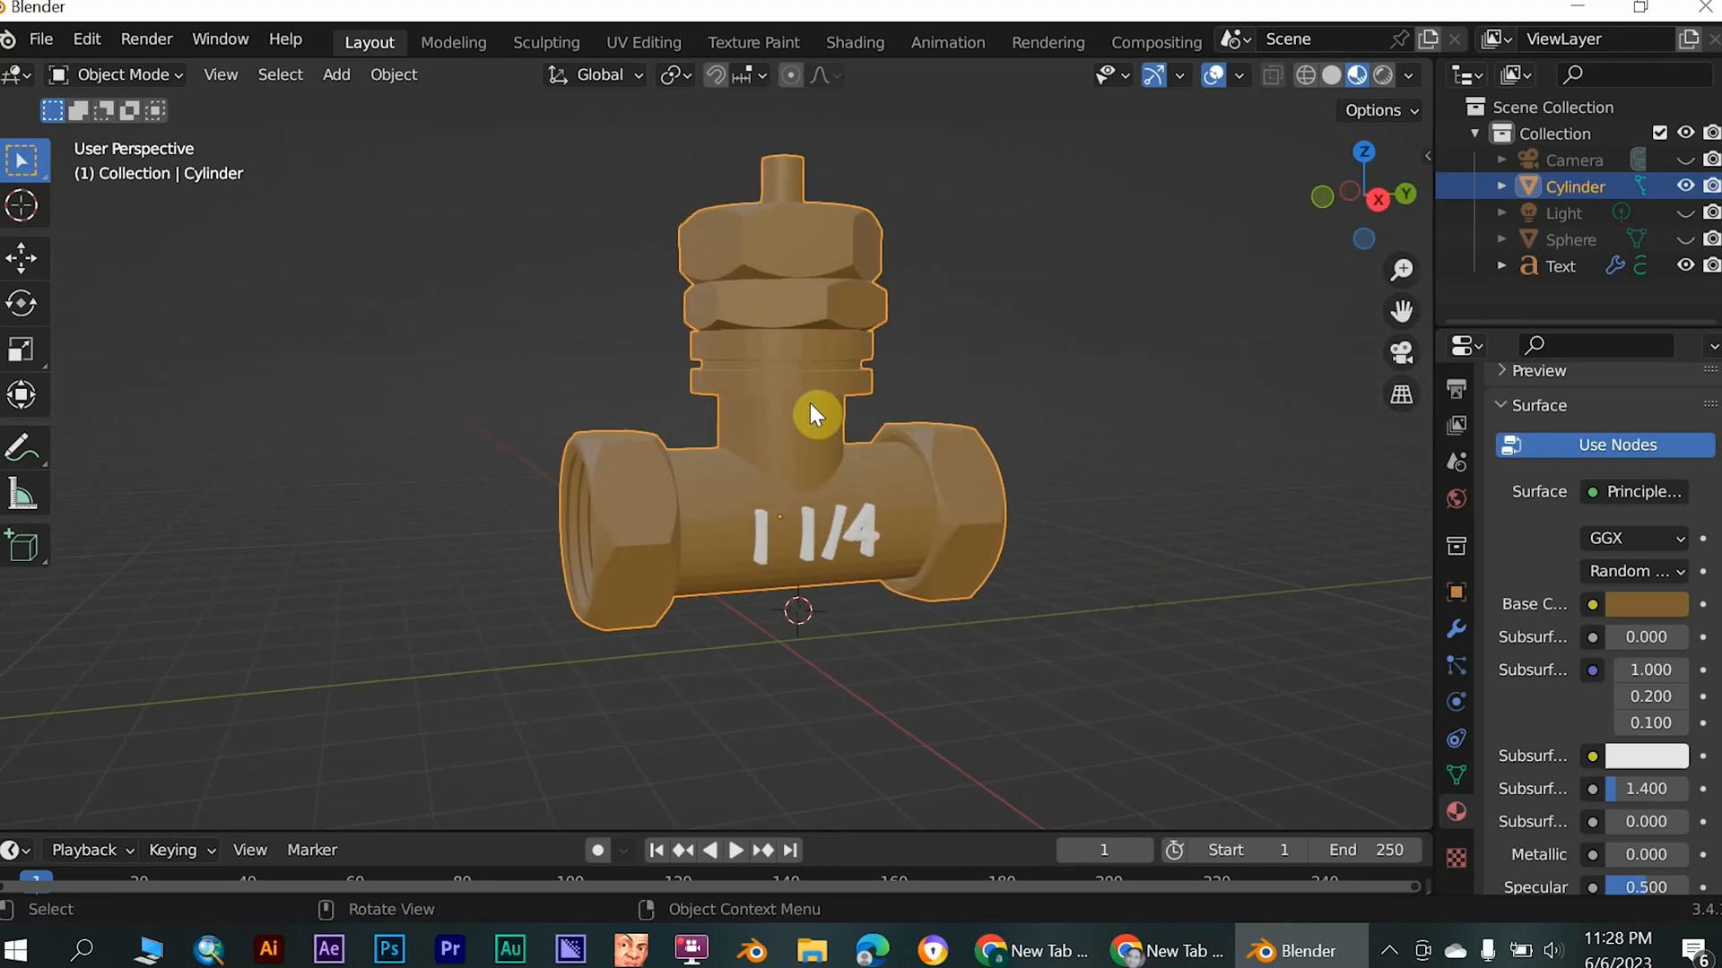
key(ctrl+z)
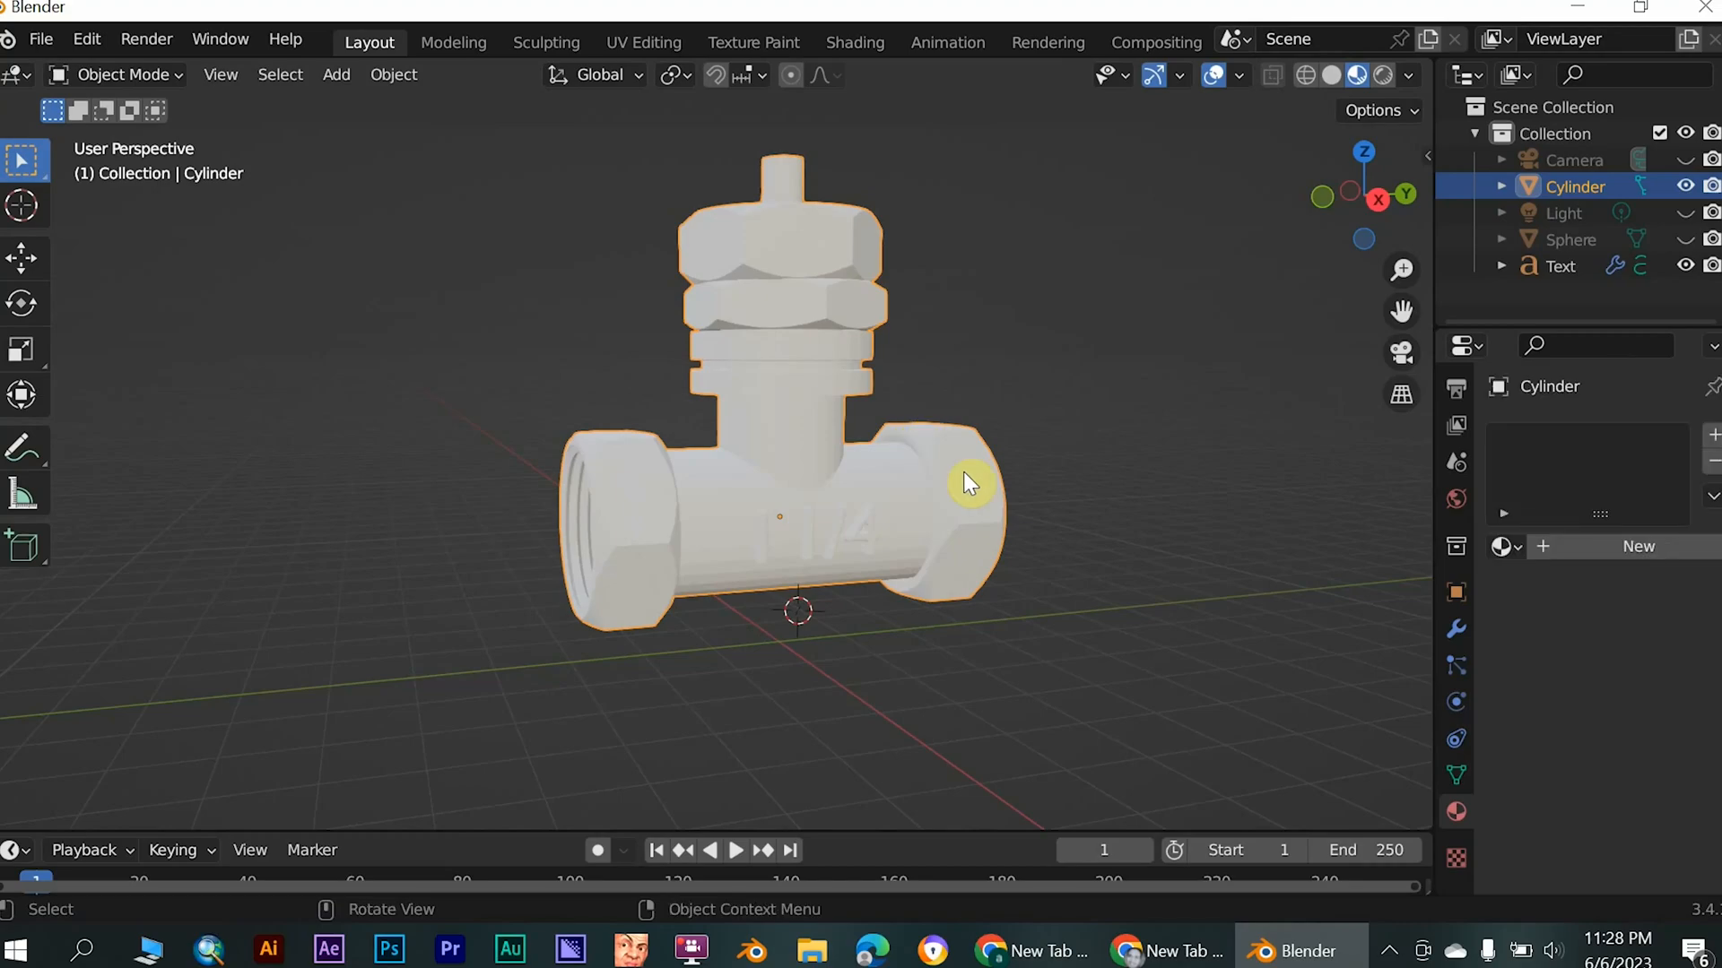
- Convert the "1 1/4" text to a mesh and join it to the valve object
click(848, 524)
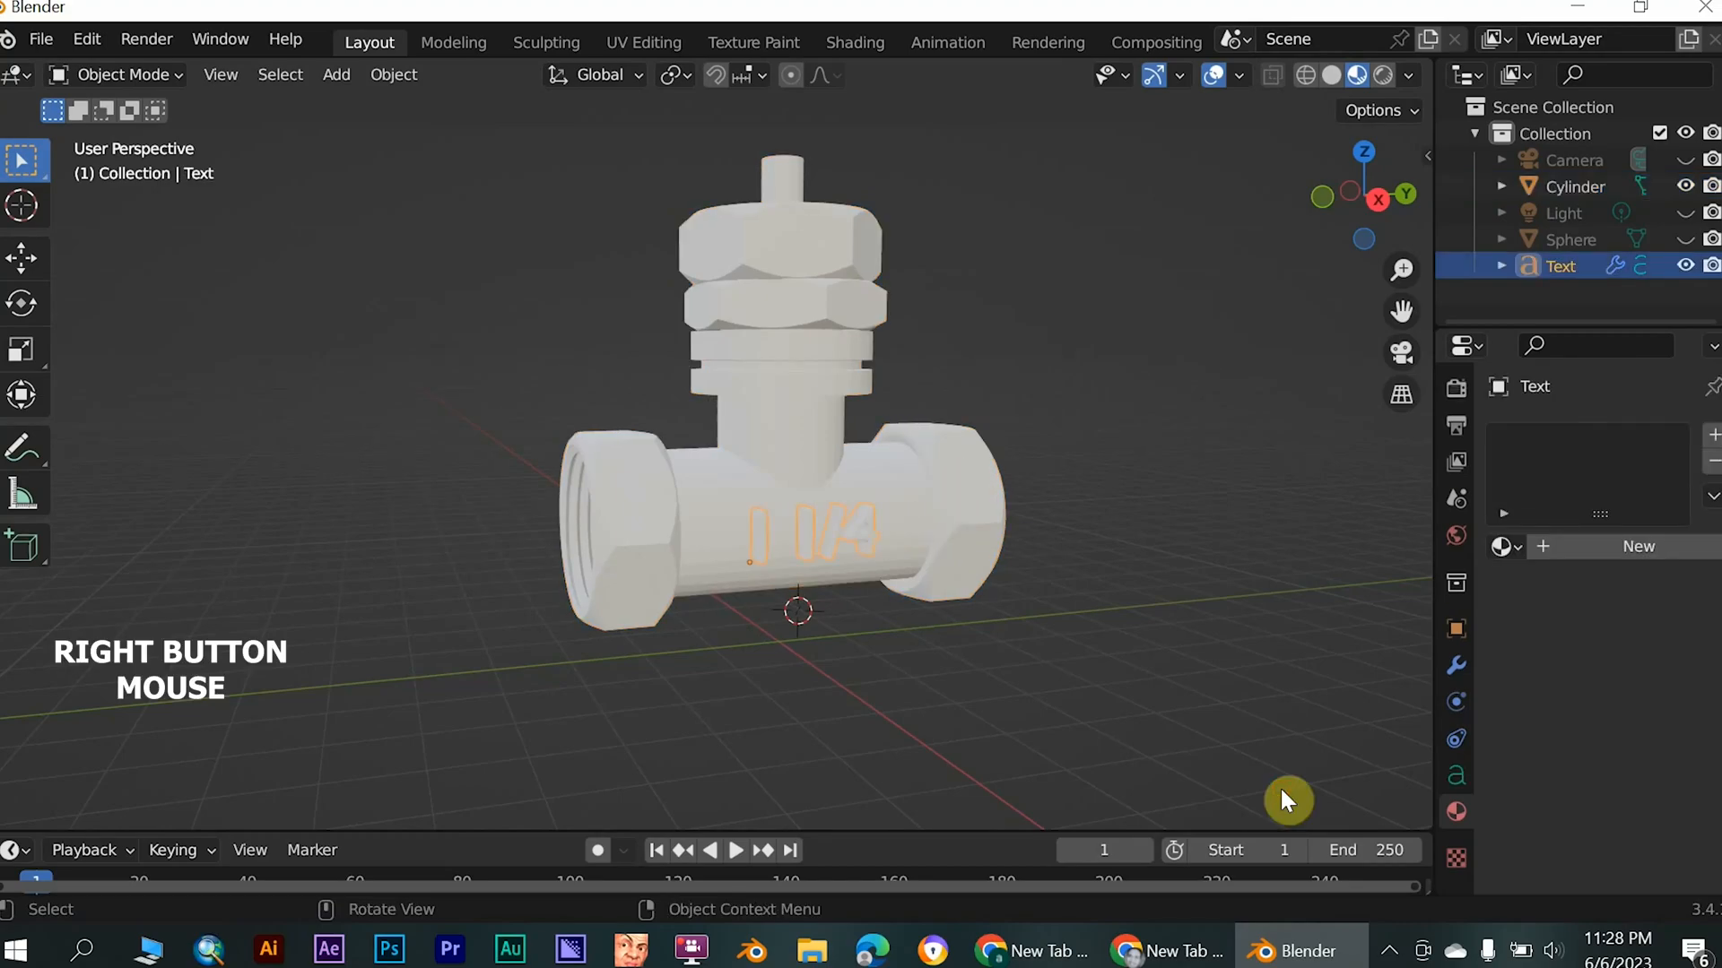
right_click(848, 518)
mouse_move(849, 513)
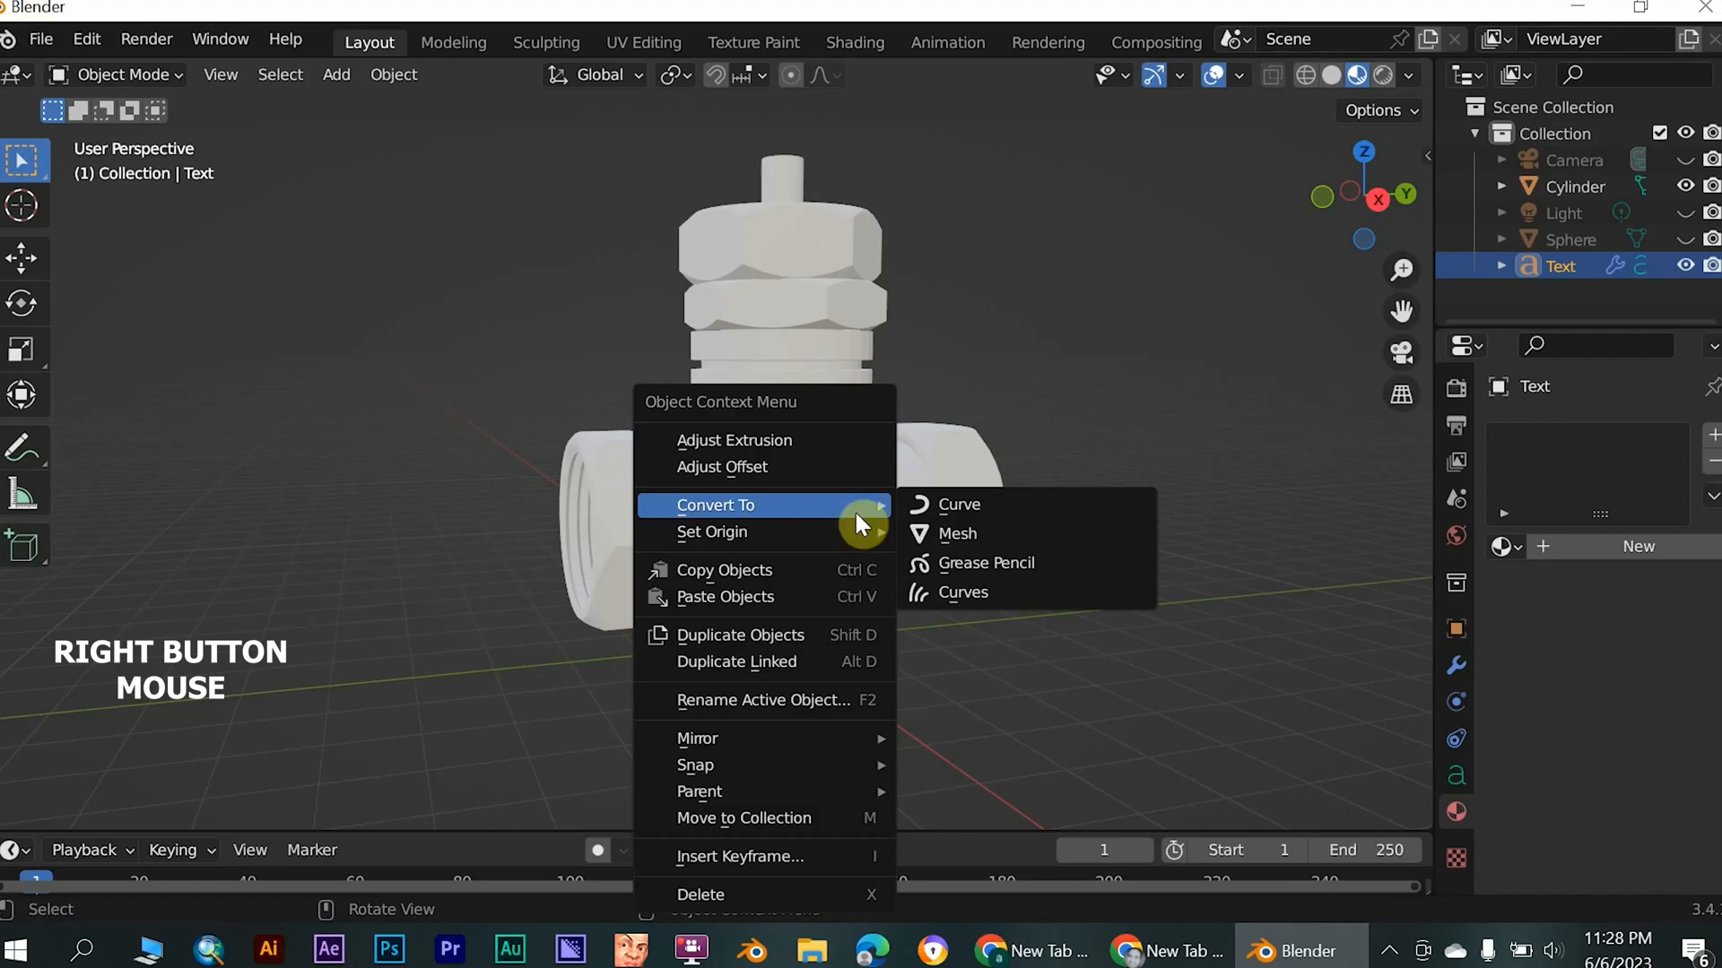
click(956, 531)
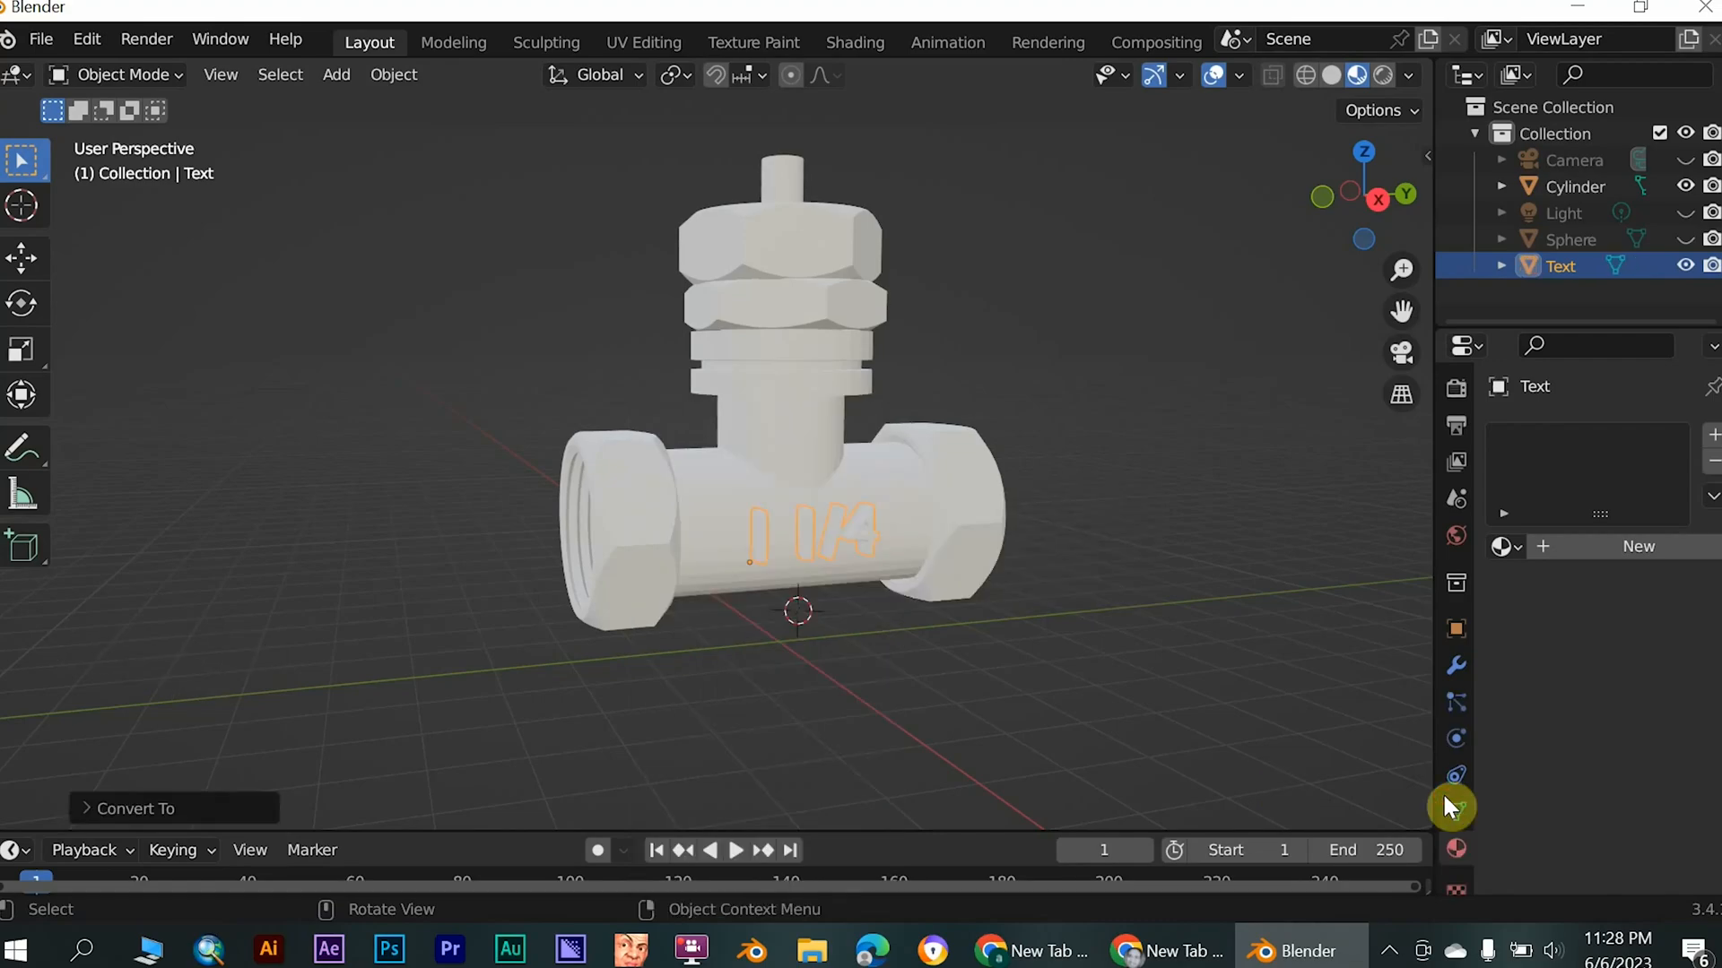
shift+click(829, 463)
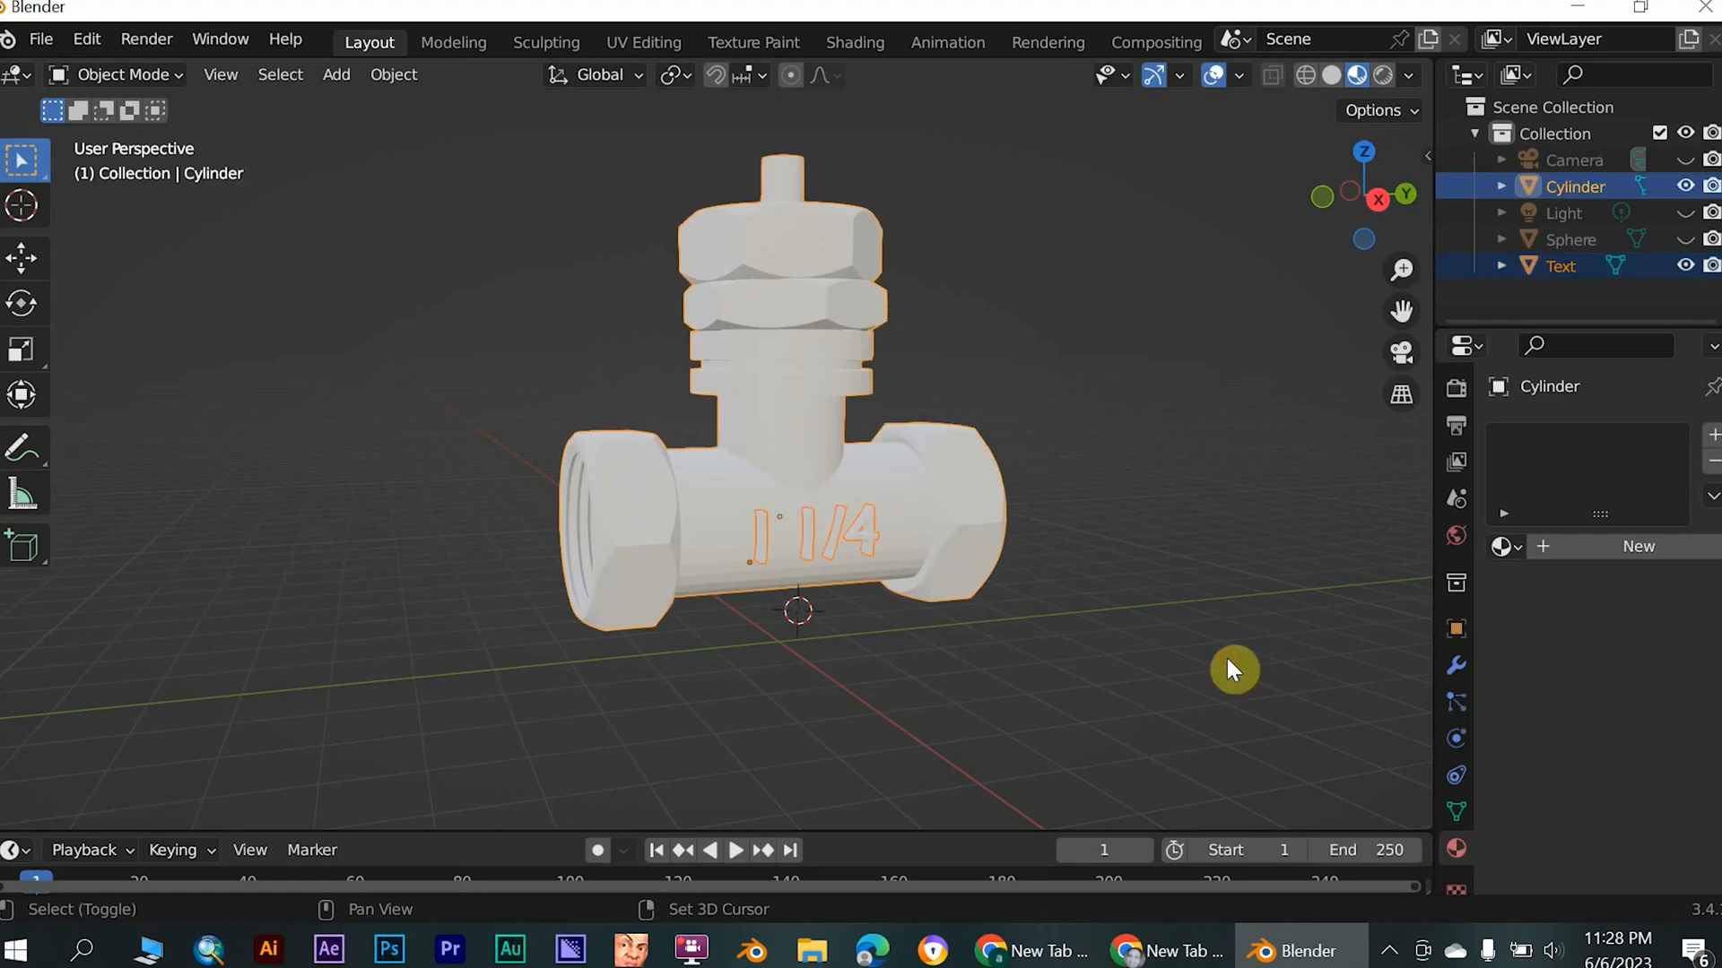
key(ctrl+j)
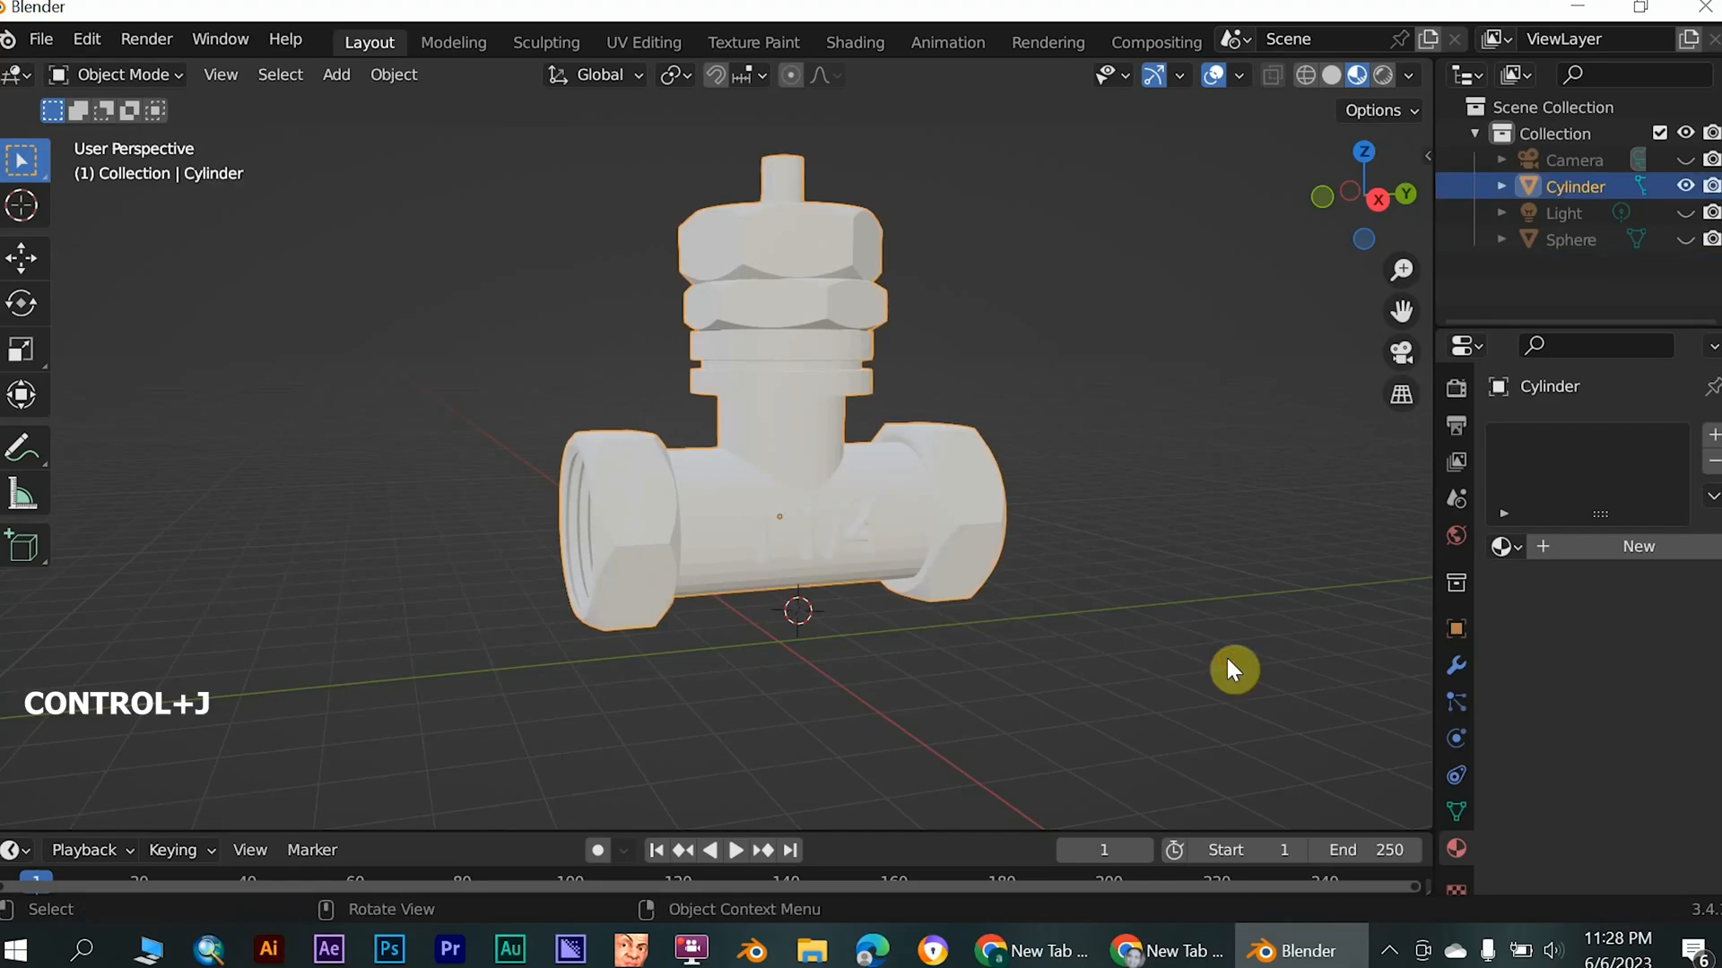
- Add a new material to the combined valve and lettering, with its base colour set to hex 7F5F35
click(1548, 546)
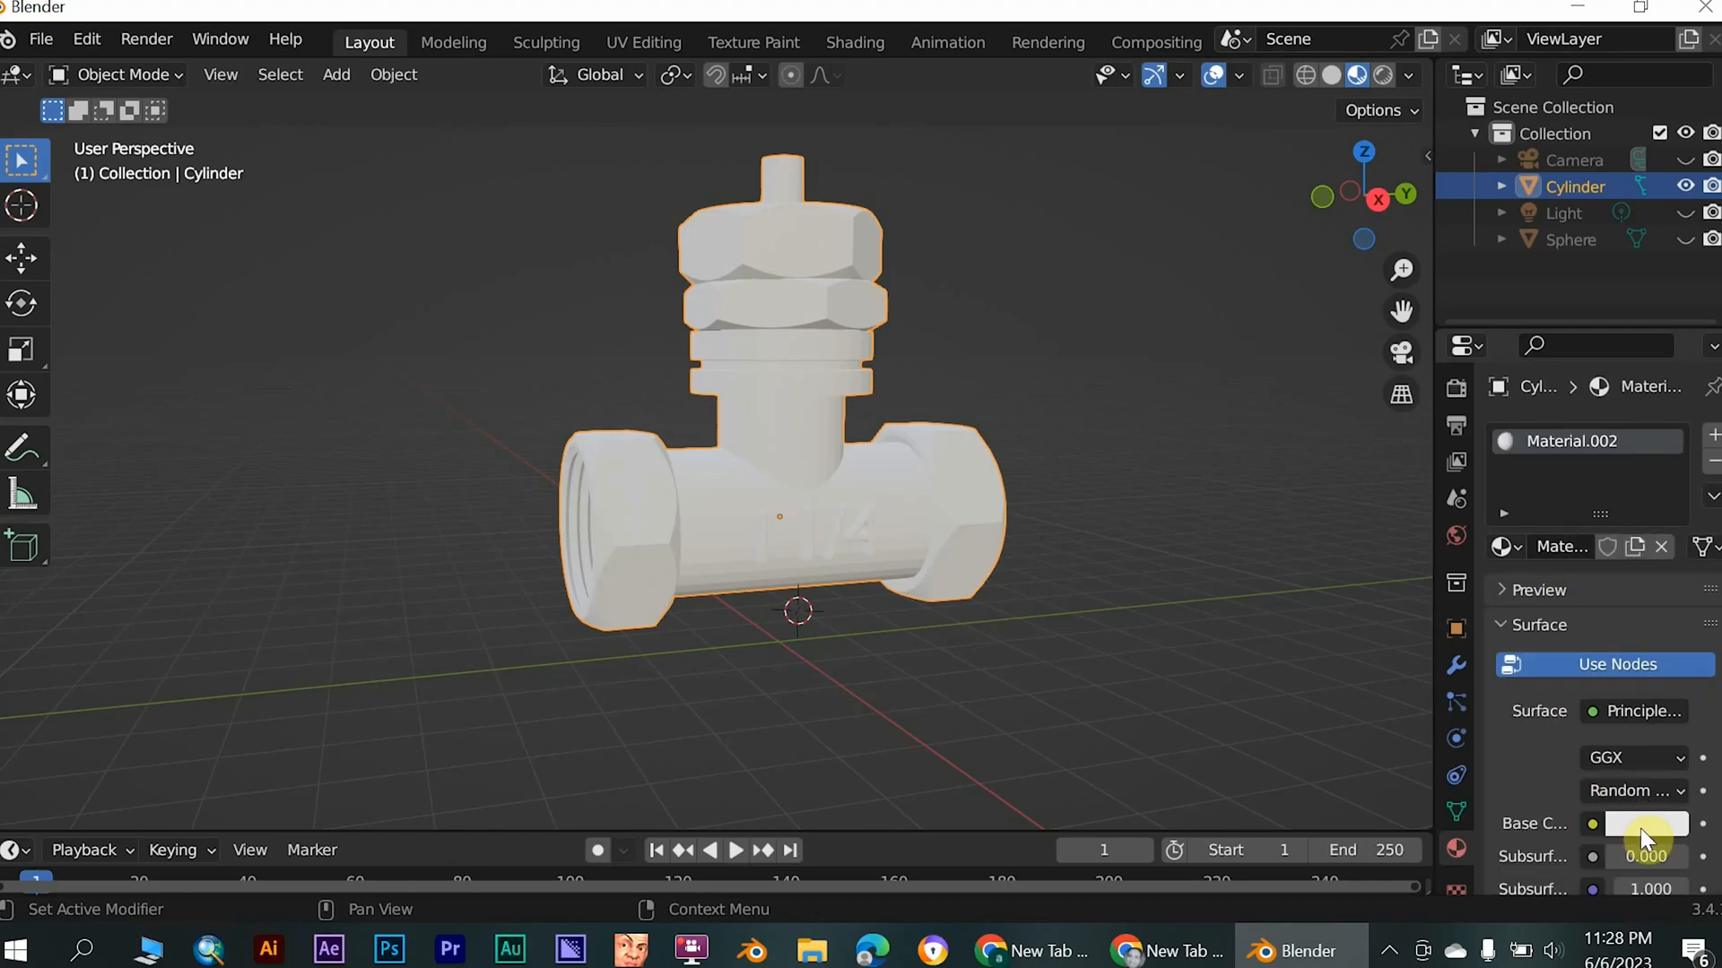
scroll(1535, 736, down, 4)
click(1661, 680)
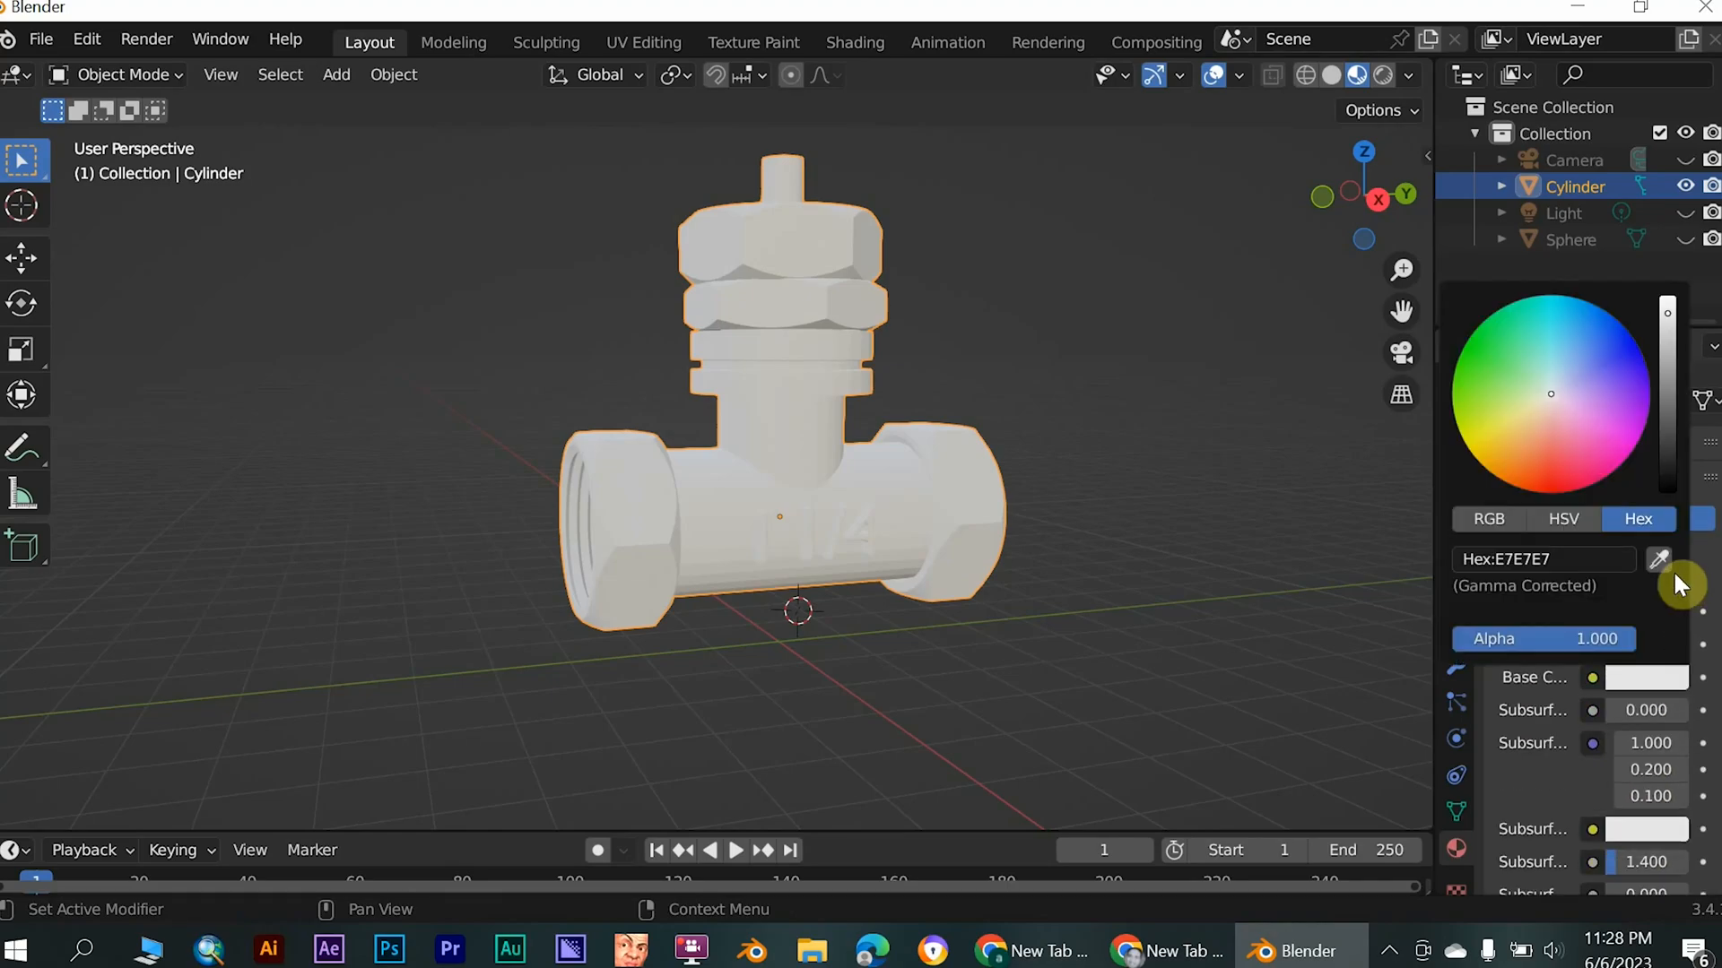
click(1544, 561)
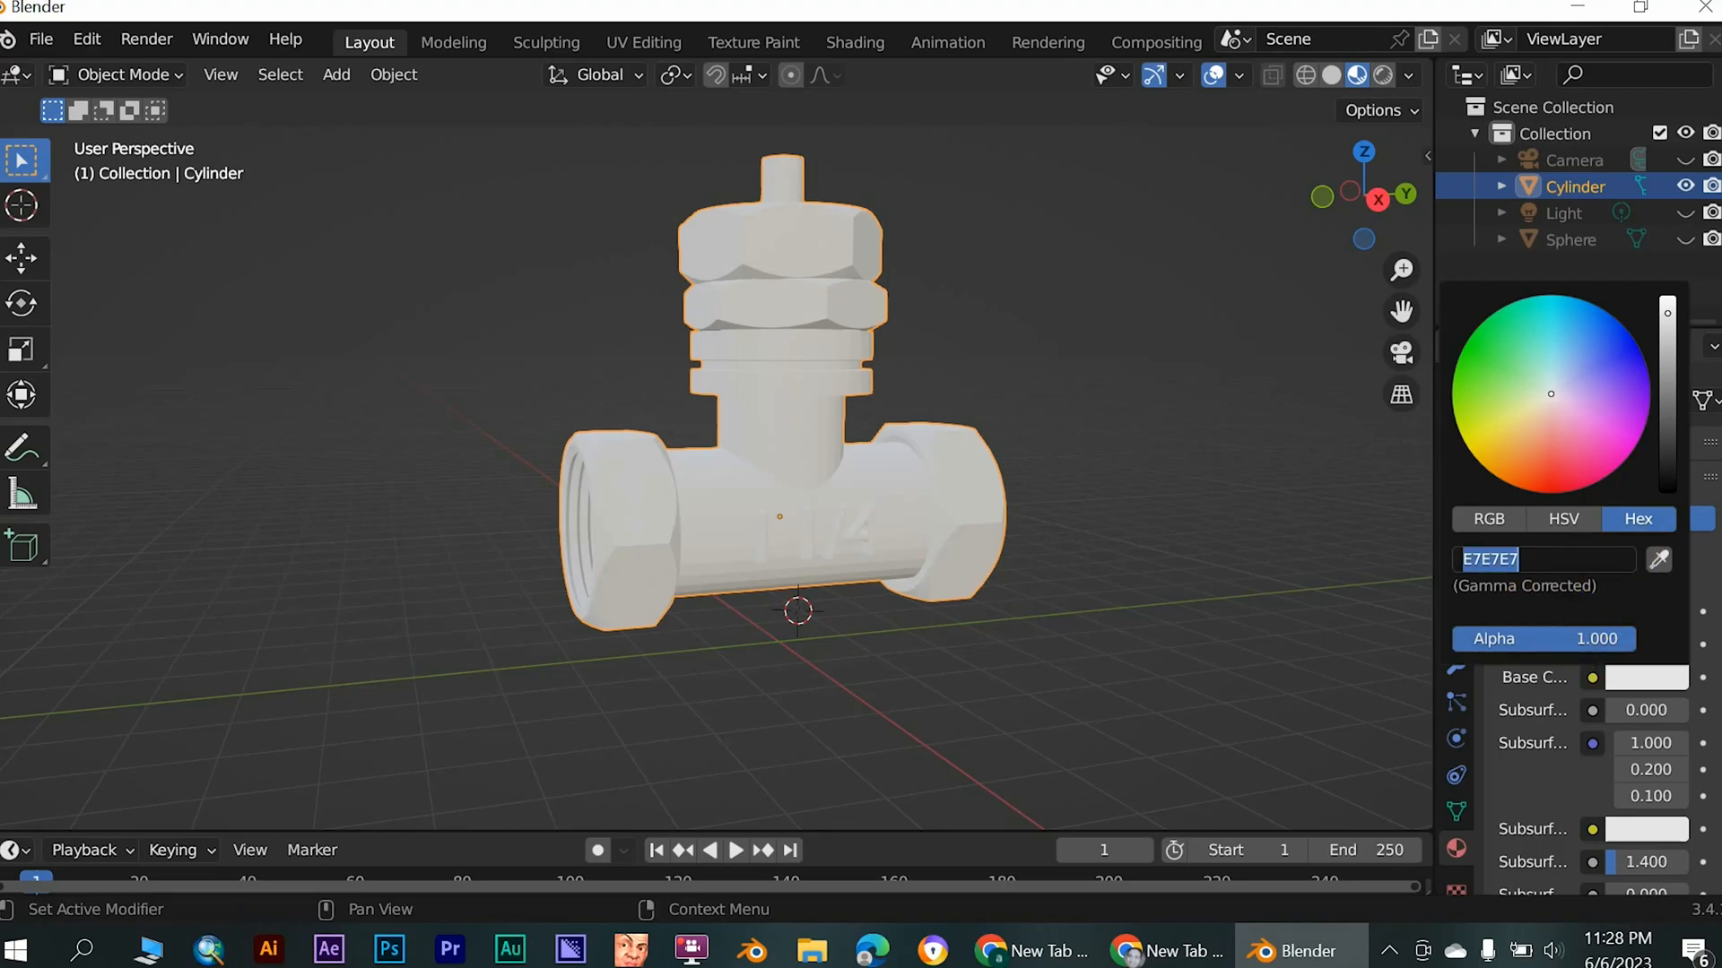
key(BackSpace)
text(7F5F35)
key(Return)
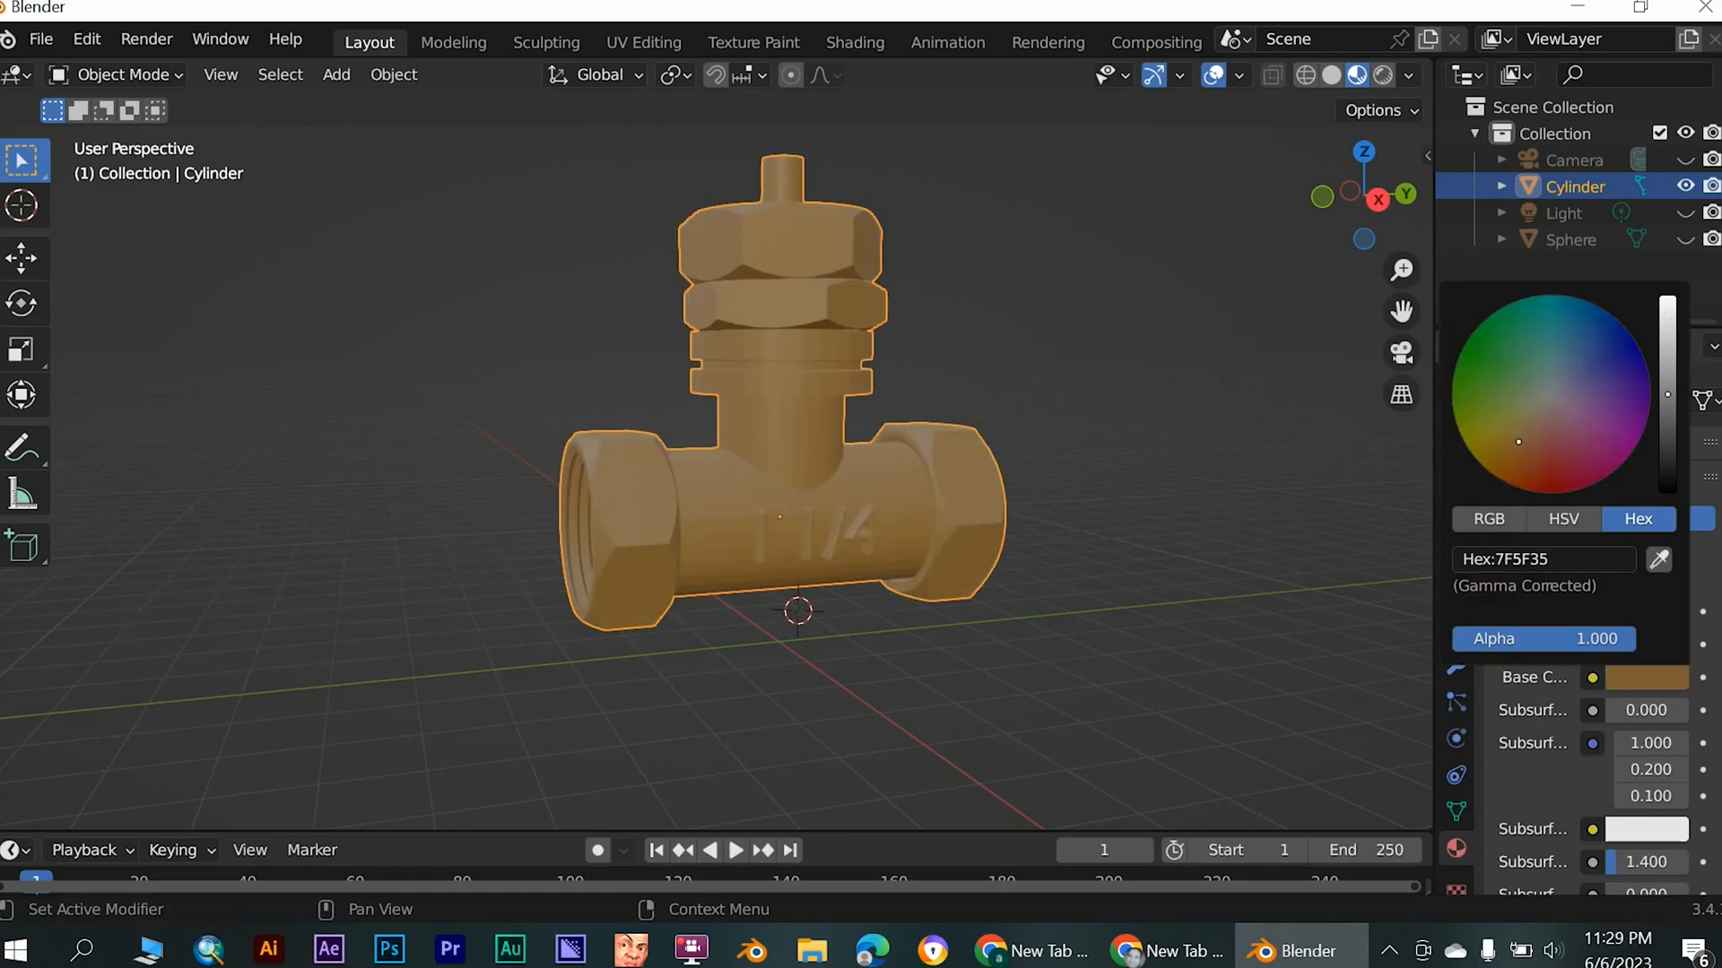
scroll(823, 567, up, 3)
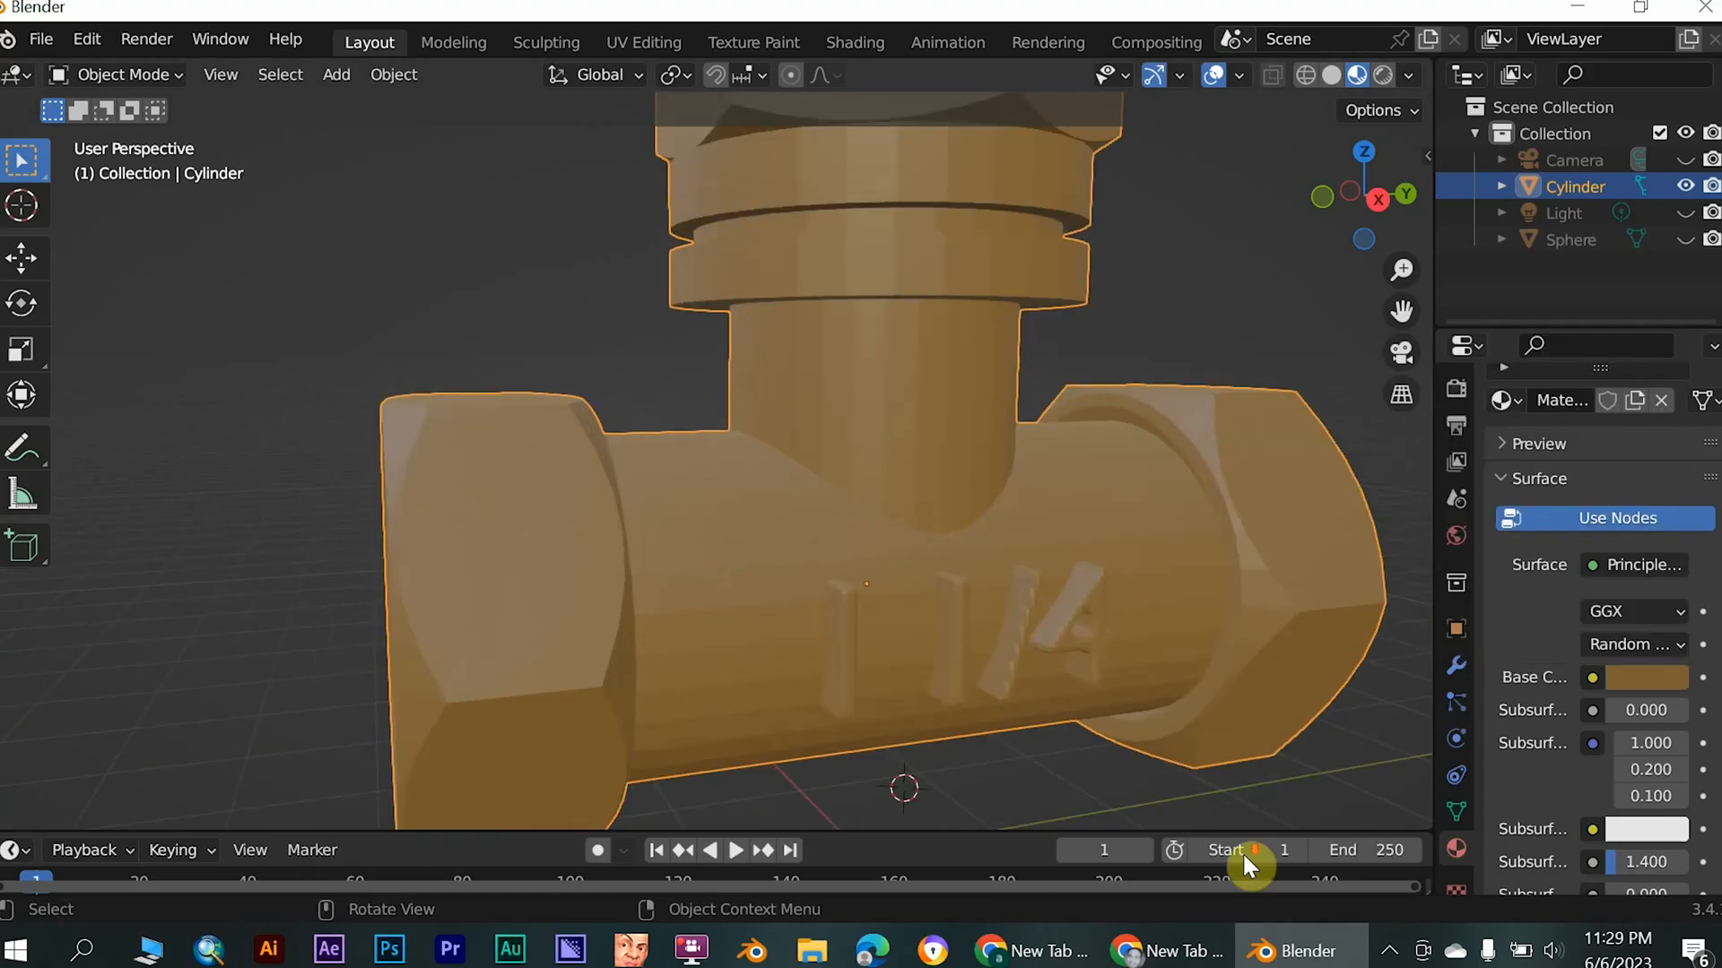
scroll(822, 563, down, 5)
middle_drag(709, 549, 735, 581)
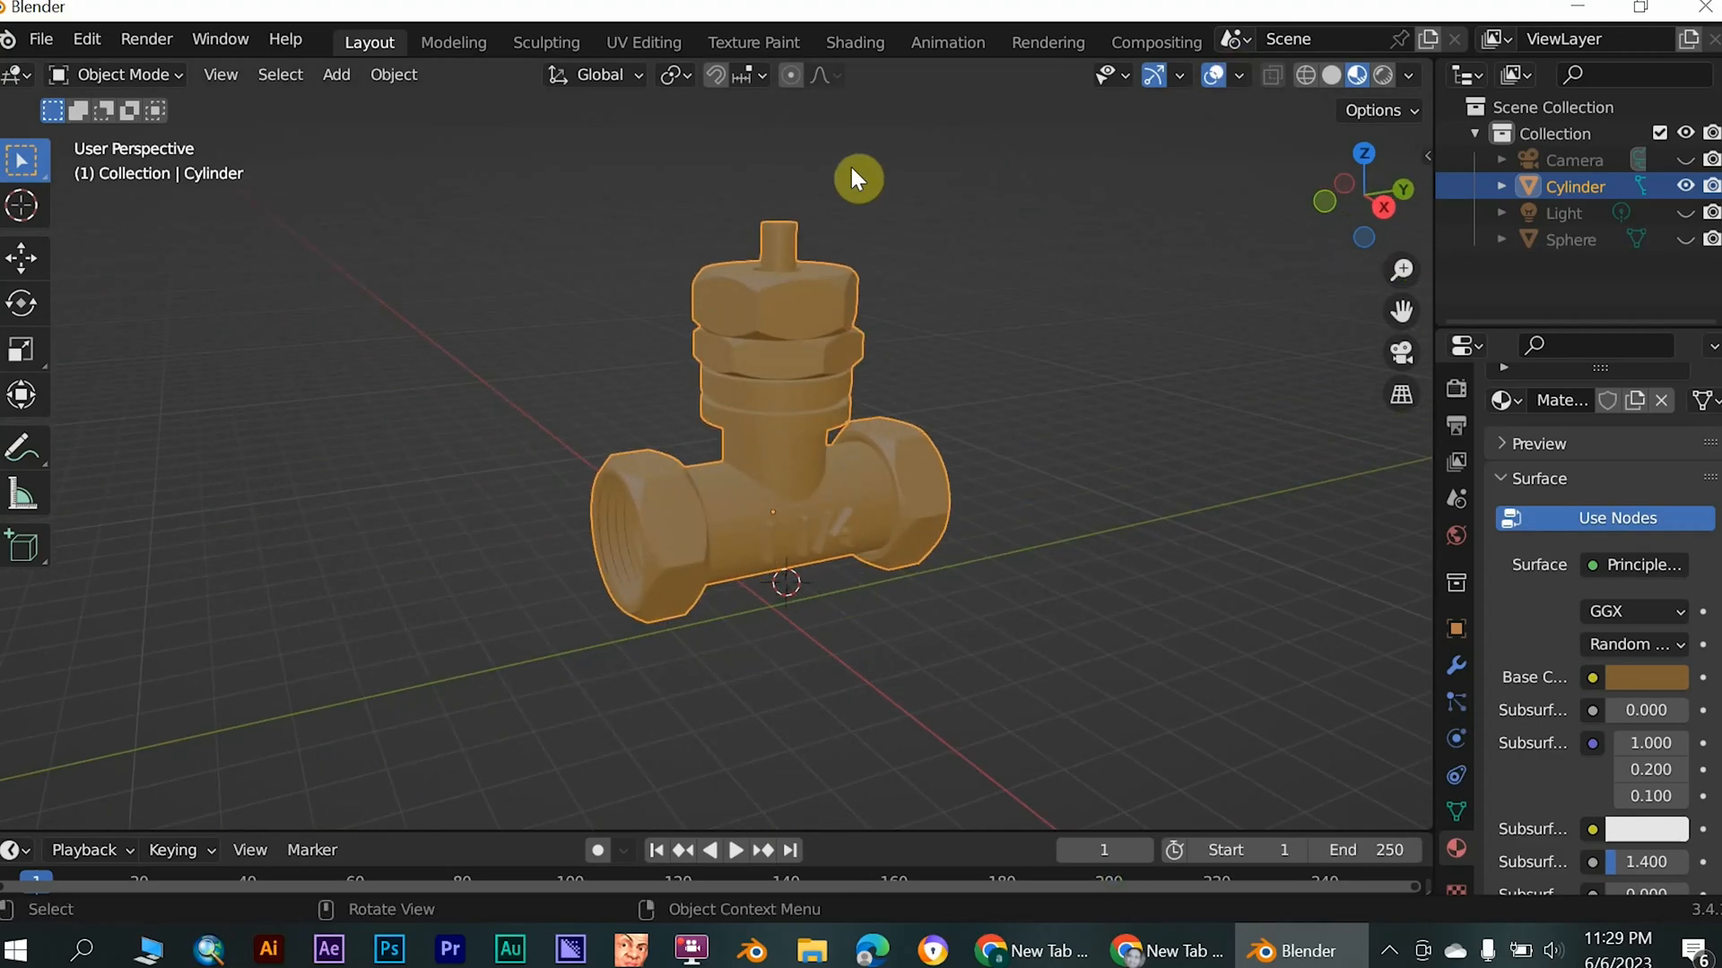